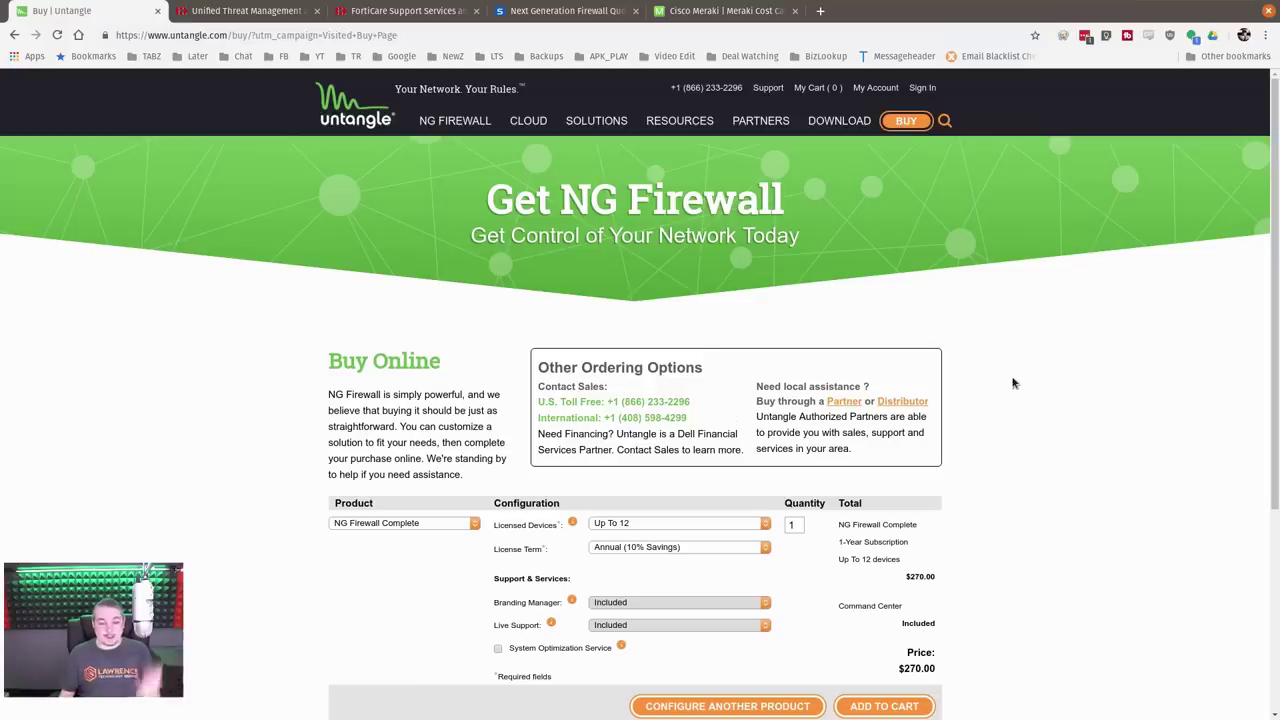
- Look through Fortinet's Unified Threat Management product page and its FortiCare support page for firewall purchasing information
{"action": "scroll", "coordinate": [1008, 400], "scroll_direction": "down", "scroll_amount": 1}
{"action": "left_click", "coordinate": [240, 12]}
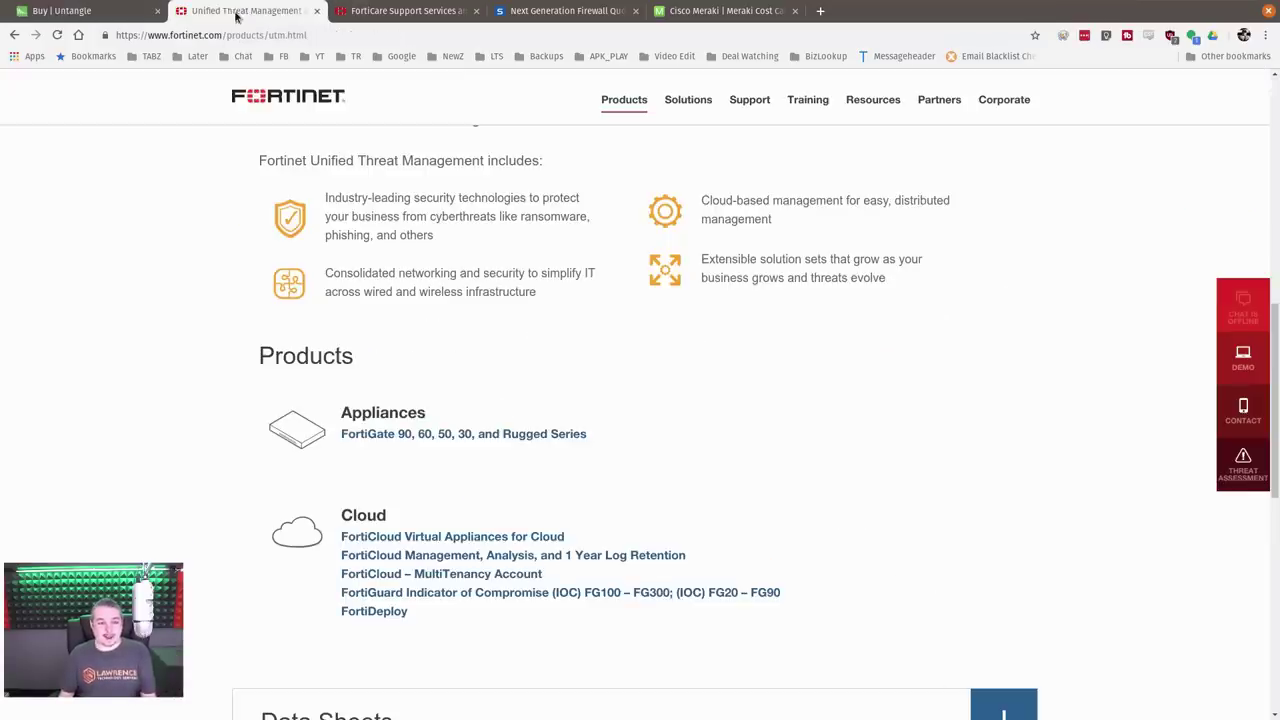
{"action": "scroll", "coordinate": [557, 394], "scroll_direction": "up", "scroll_amount": 8}
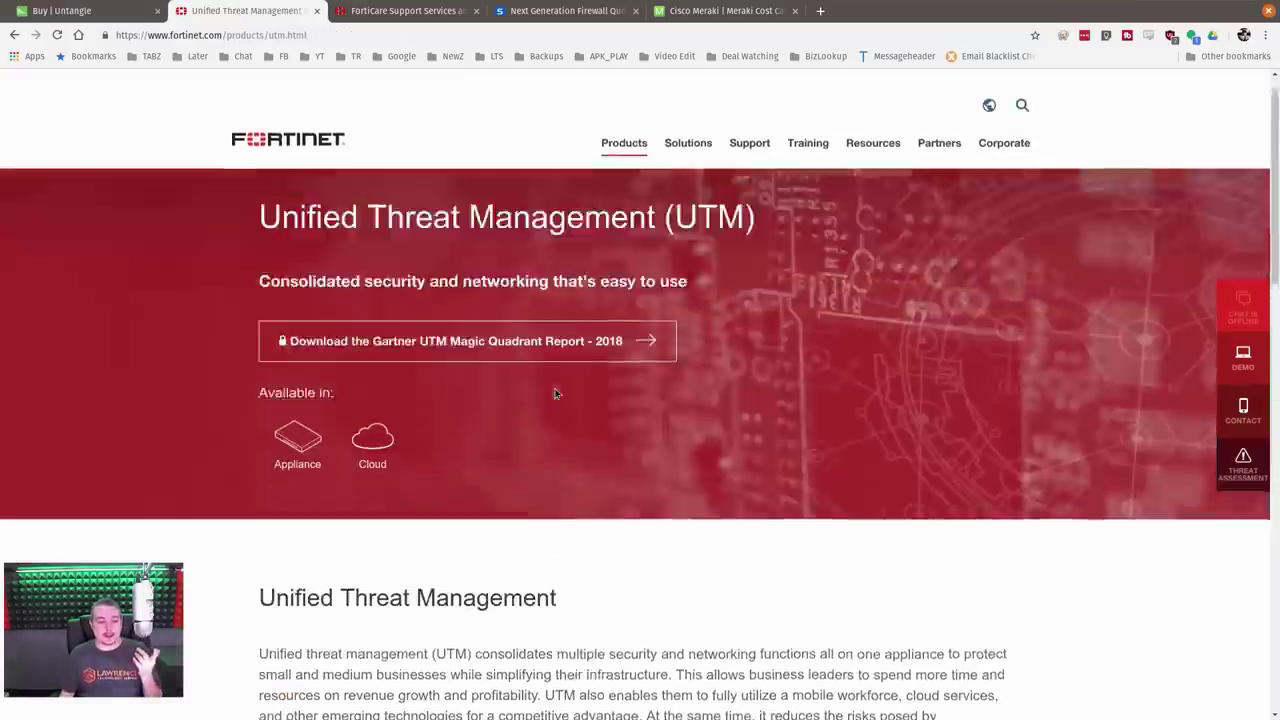
{"action": "key", "text": "ctrl+Tab"}
{"action": "scroll", "coordinate": [517, 345], "scroll_direction": "up", "scroll_amount": 5}
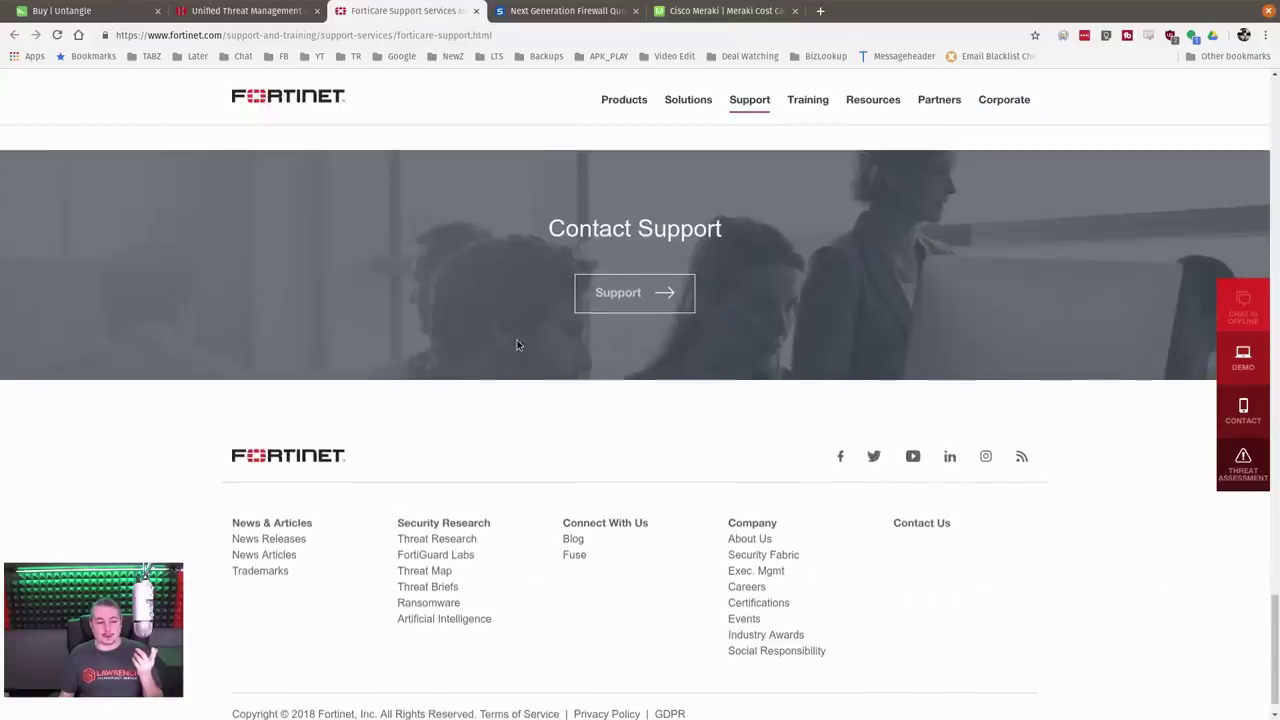
{"action": "scroll", "coordinate": [517, 373], "scroll_direction": "down", "scroll_amount": 3}
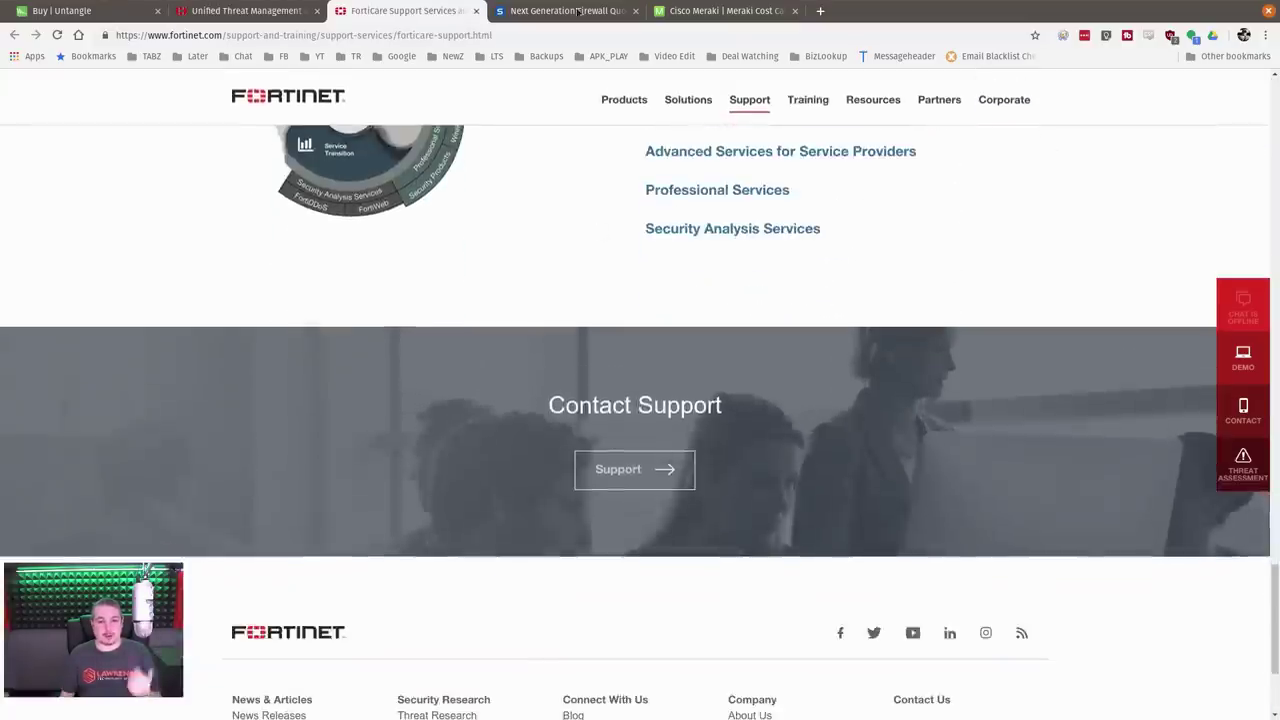
- Review the Sophos XG Firewall pricing request form and Meraki's cost calculator, then open and read Meraki's contact form
{"action": "left_click", "coordinate": [568, 11]}
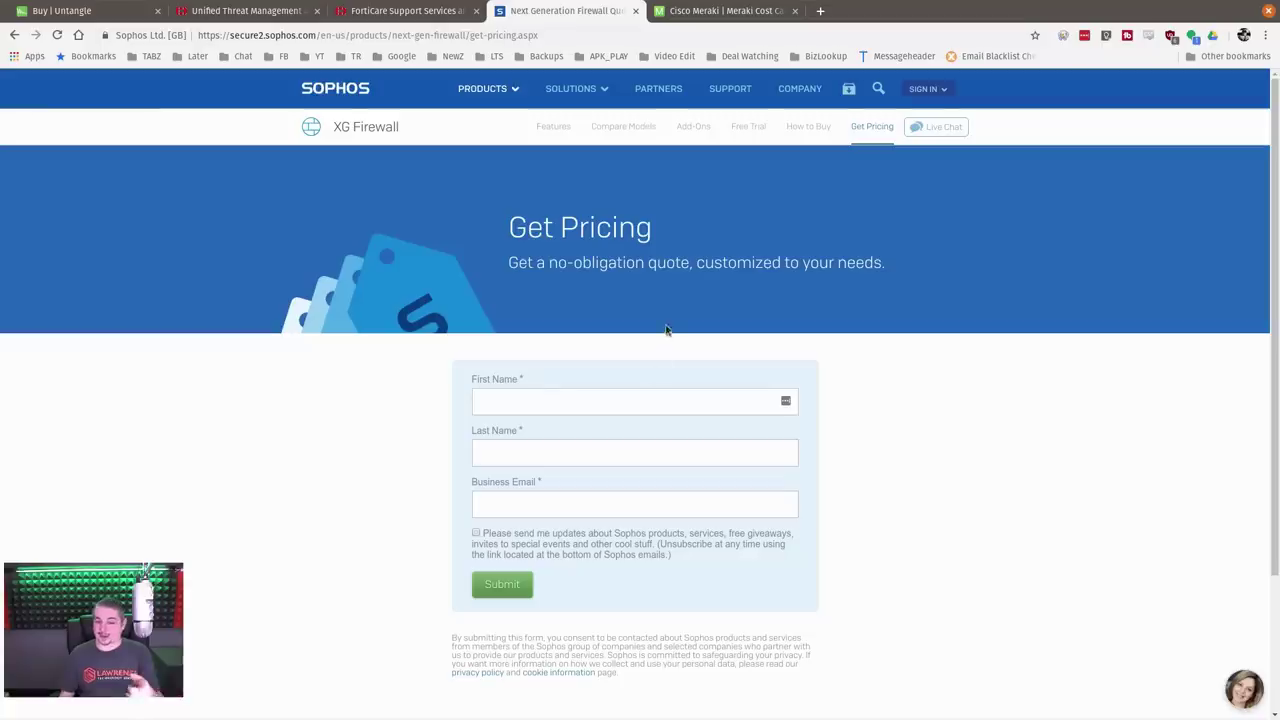
{"action": "left_click", "coordinate": [709, 10]}
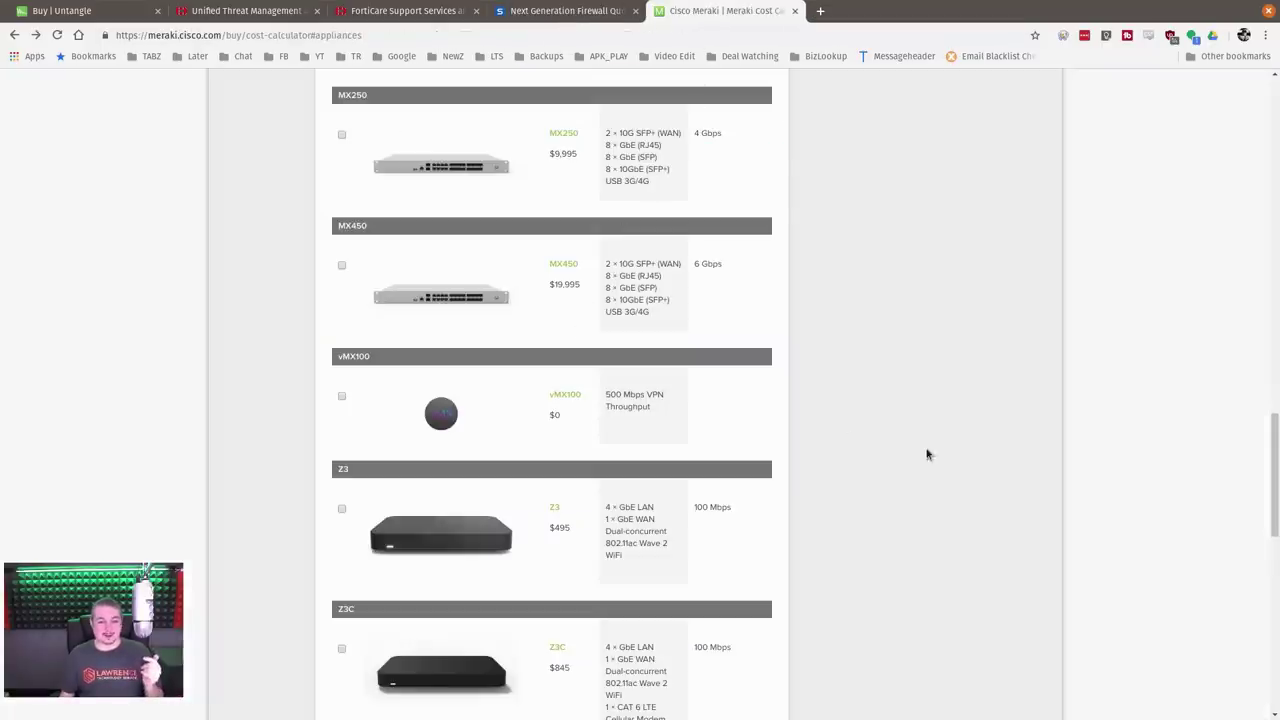
{"action": "scroll", "coordinate": [920, 450], "scroll_direction": "down", "scroll_amount": 3}
{"action": "left_click", "coordinate": [862, 191]}
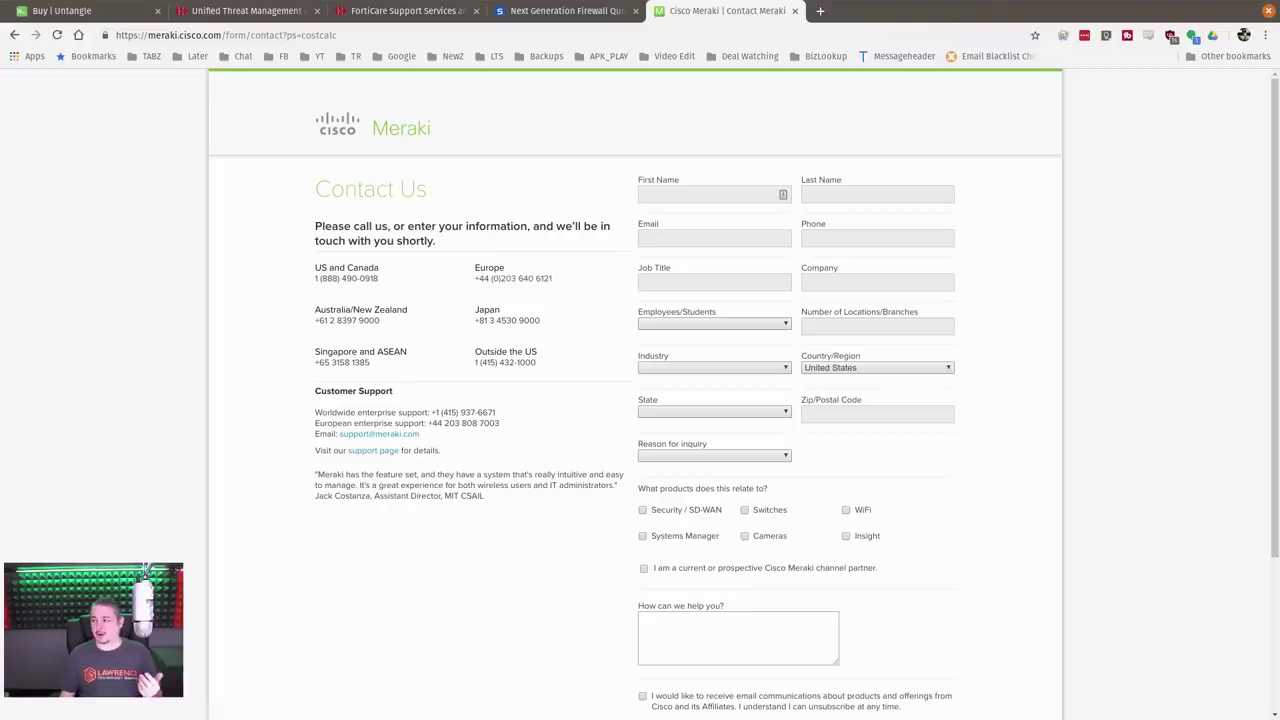
{"action": "scroll", "coordinate": [472, 325], "scroll_direction": "down", "scroll_amount": 3}
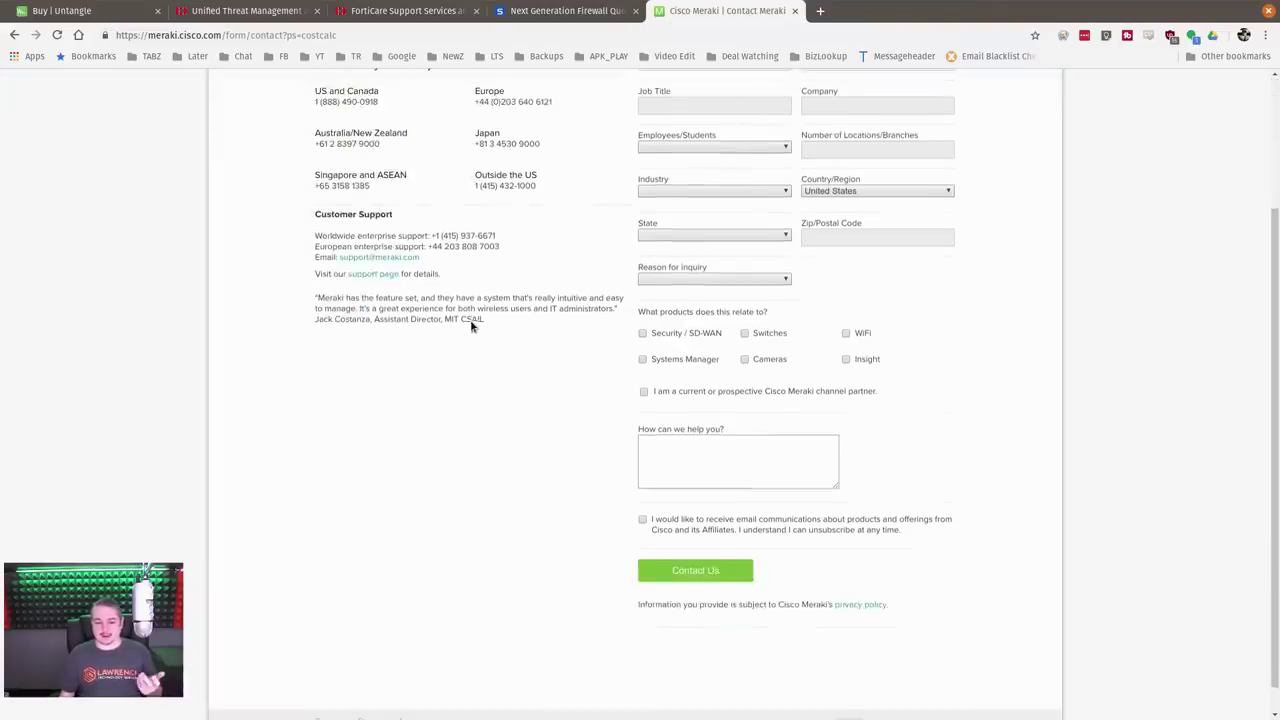
{"action": "scroll", "coordinate": [471, 322], "scroll_direction": "up", "scroll_amount": 3}
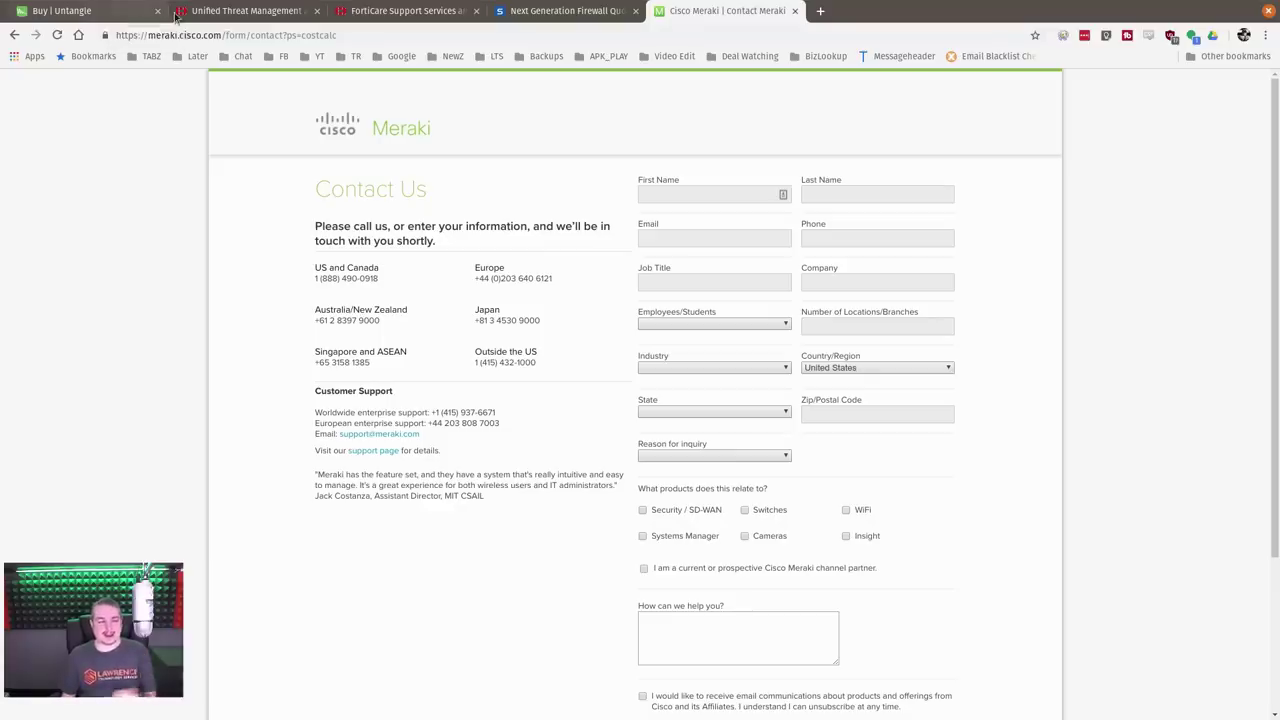
- Return to the Untangle buy page and set the licensed devices of NG Firewall Complete to Up To 50 to view its price
{"action": "left_click", "coordinate": [105, 20]}
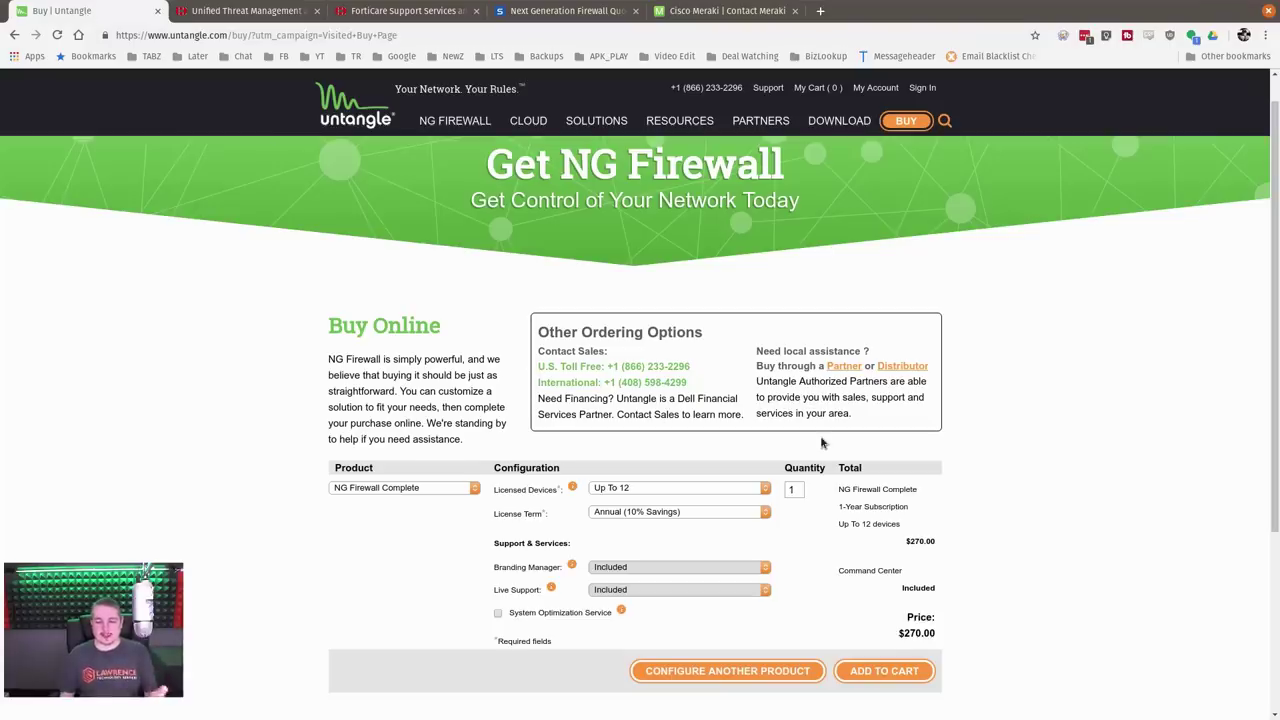
{"action": "scroll", "coordinate": [780, 380], "scroll_direction": "down", "scroll_amount": 3}
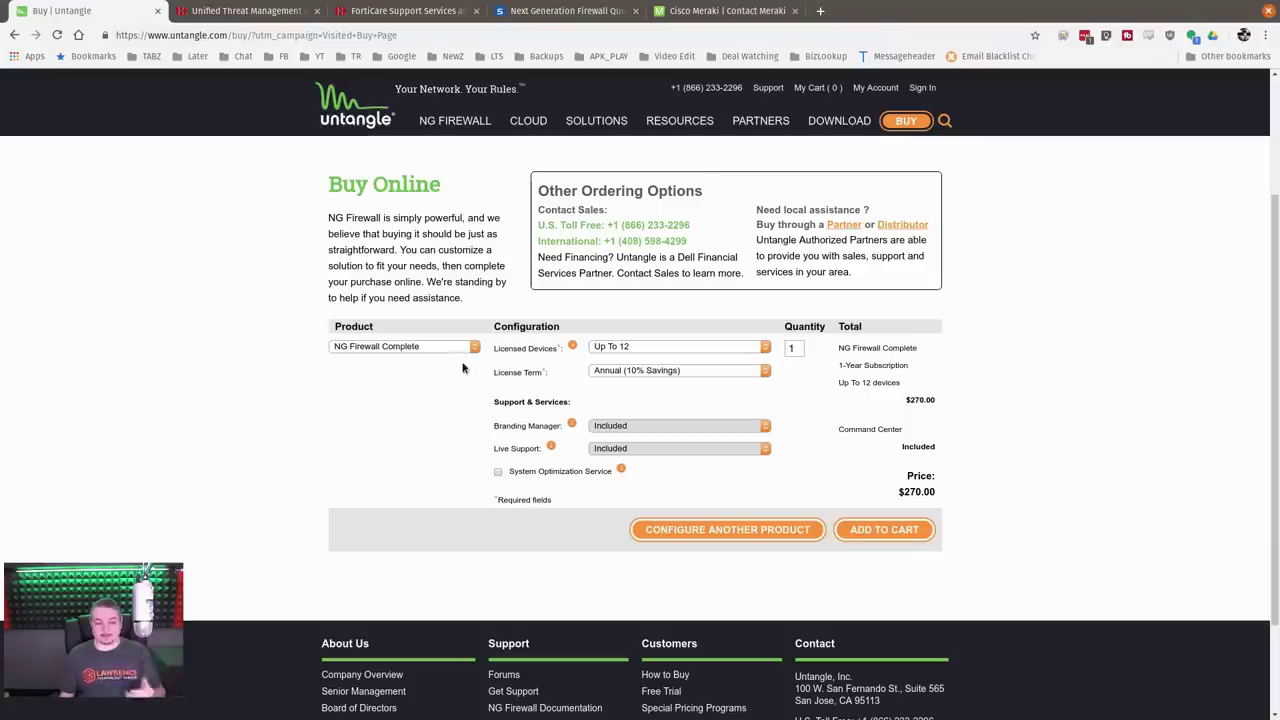
{"action": "left_click", "coordinate": [765, 347]}
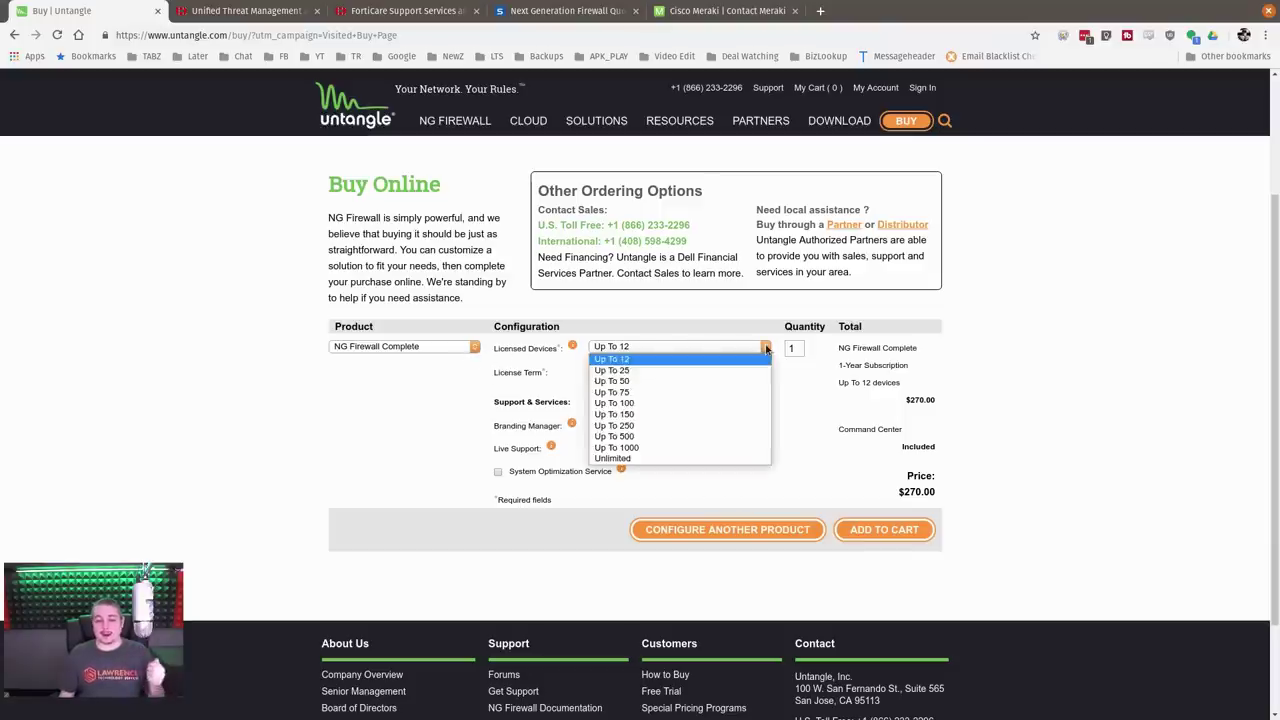
{"action": "left_click", "coordinate": [668, 381]}
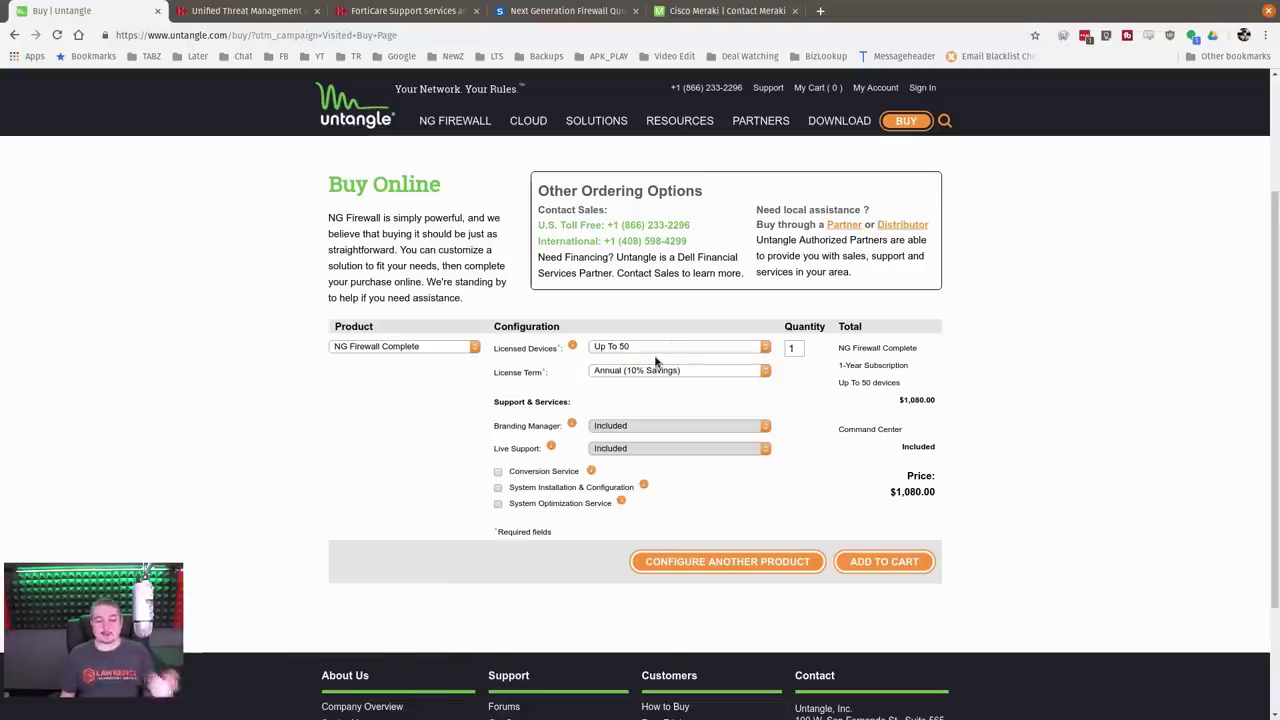
- Compare NG Firewall Complete annual prices by setting the licensed devices to Unlimited and then to Up To 1000
{"action": "left_click", "coordinate": [668, 350]}
{"action": "left_click", "coordinate": [668, 354]}
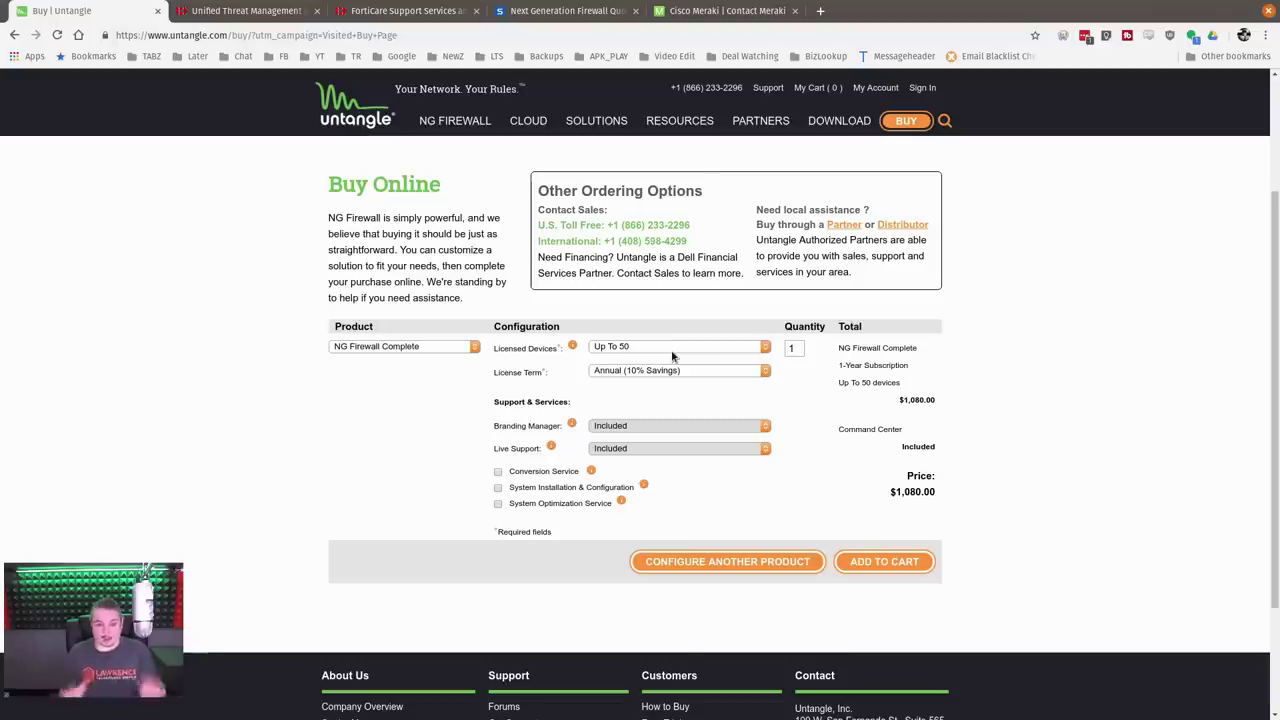
{"action": "left_click", "coordinate": [643, 352]}
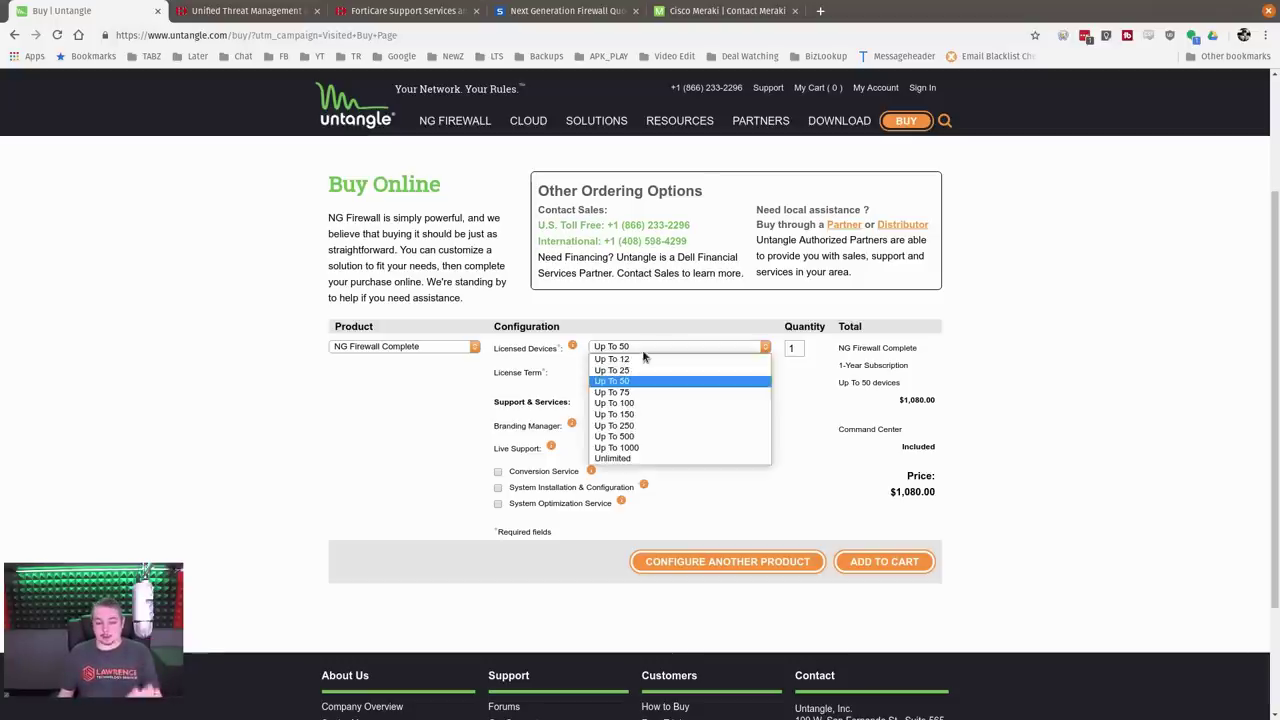
{"action": "left_click", "coordinate": [645, 458]}
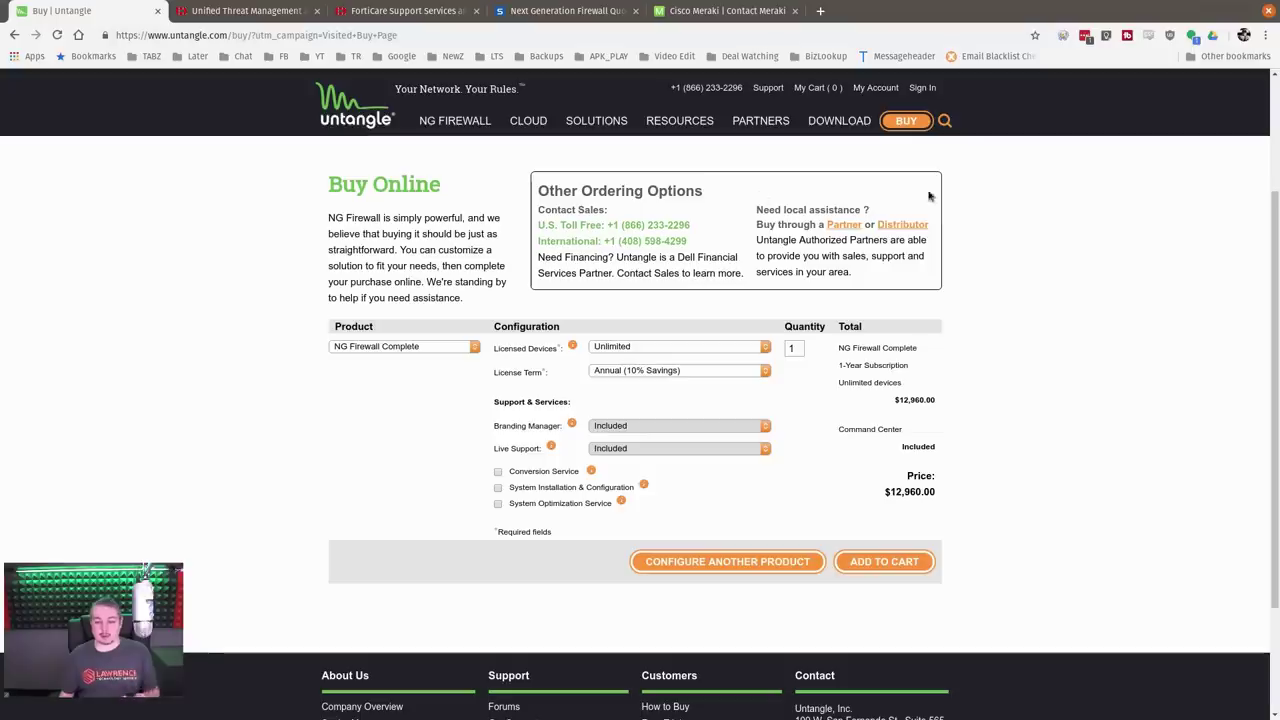
{"action": "left_click", "coordinate": [635, 346]}
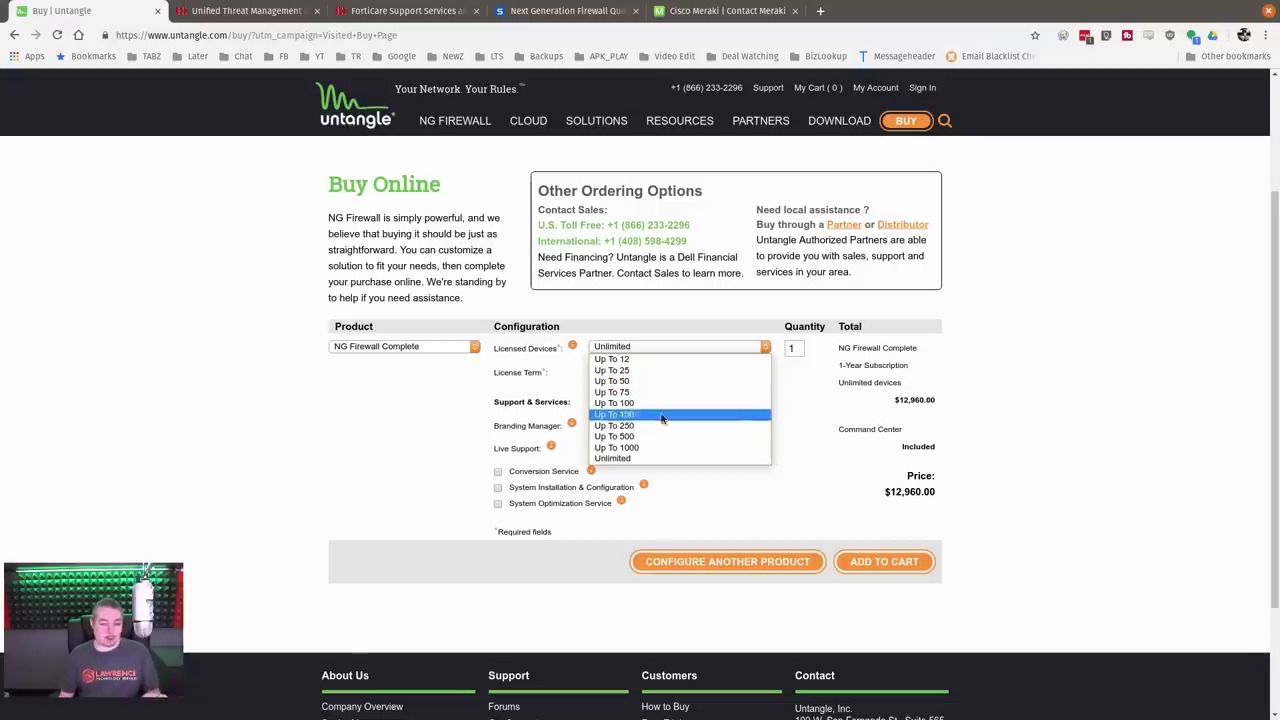
{"action": "left_click", "coordinate": [657, 448]}
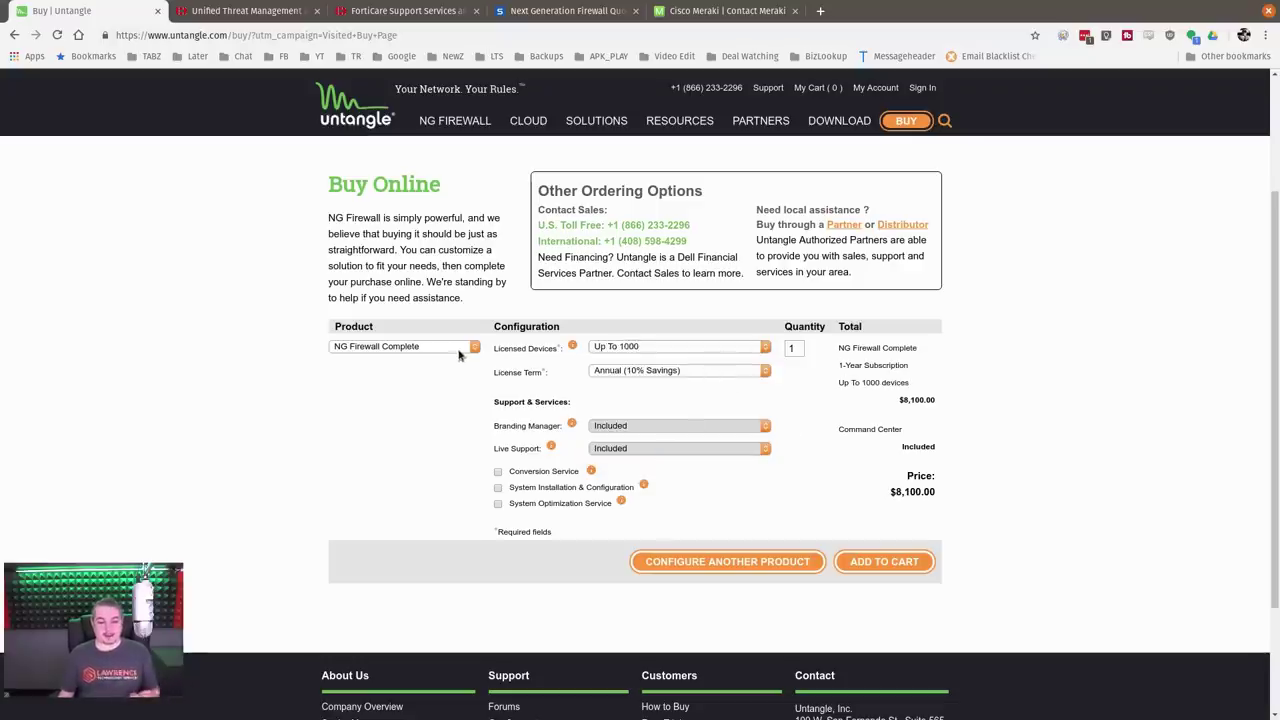
- Change the product being configured to the NG Firewall HomePro software package
{"action": "left_click", "coordinate": [652, 346]}
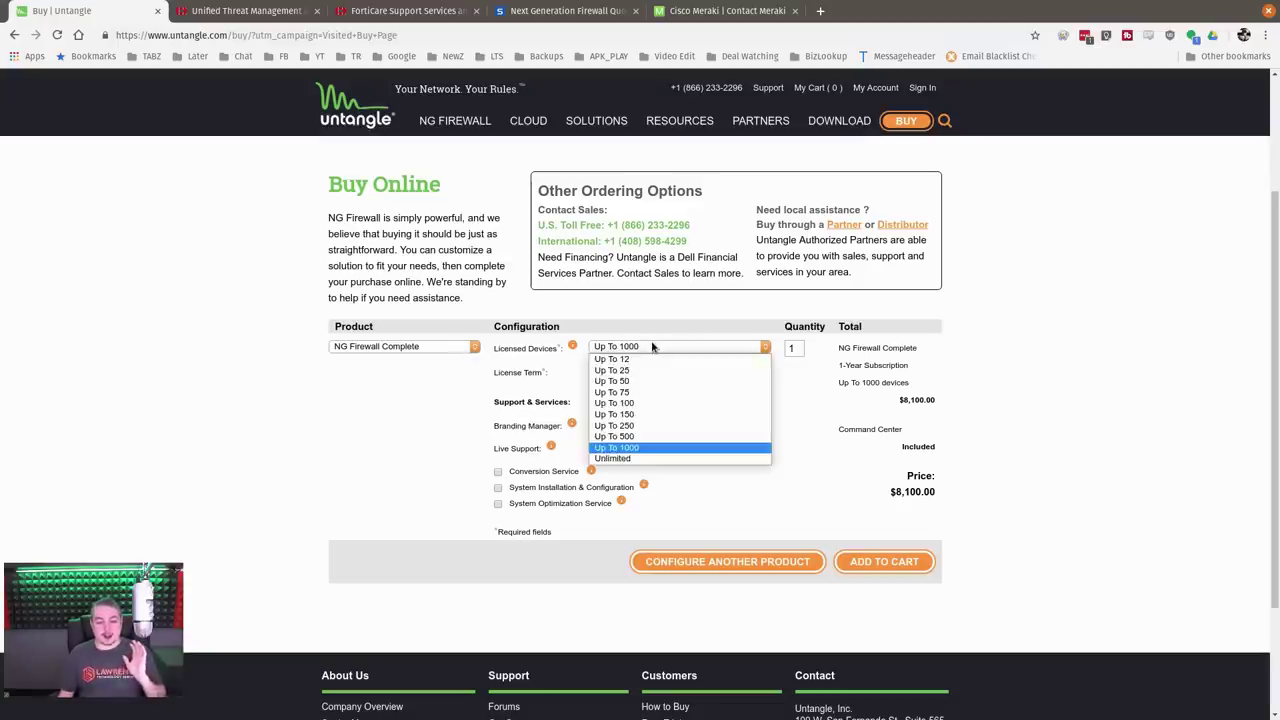
{"action": "left_click", "coordinate": [519, 340]}
{"action": "left_click", "coordinate": [472, 347]}
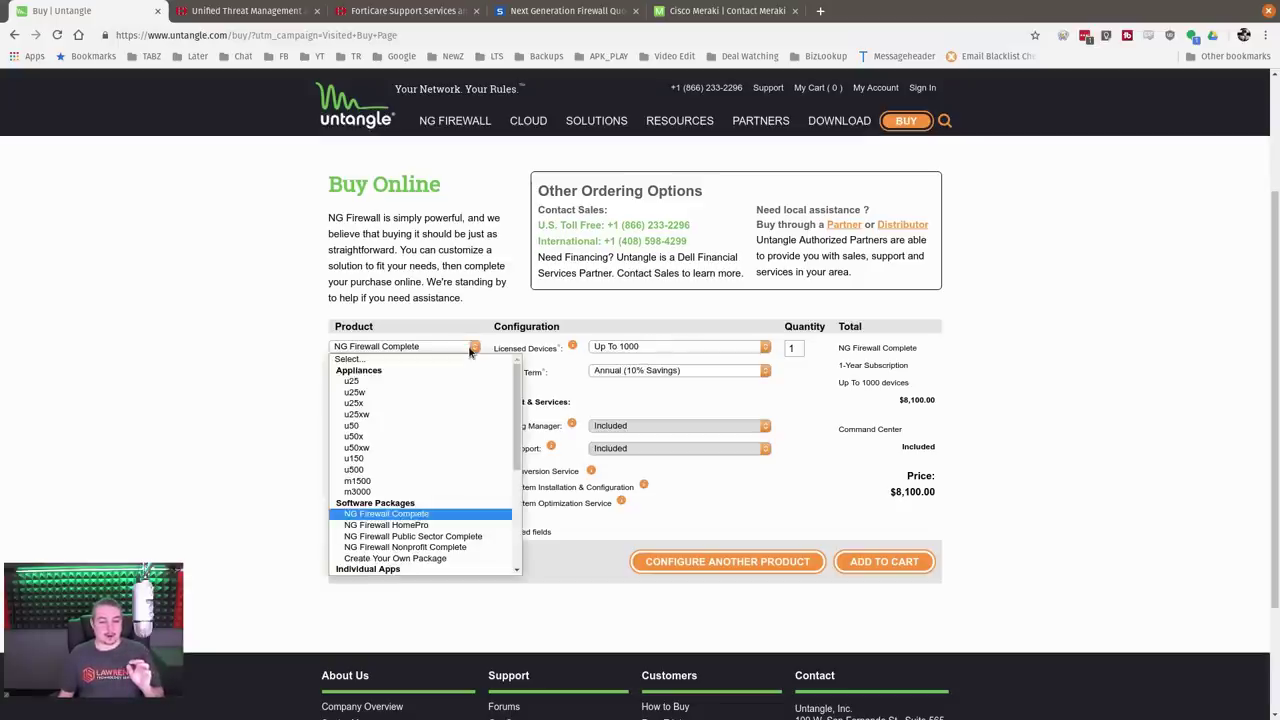
{"action": "left_click", "coordinate": [466, 524]}
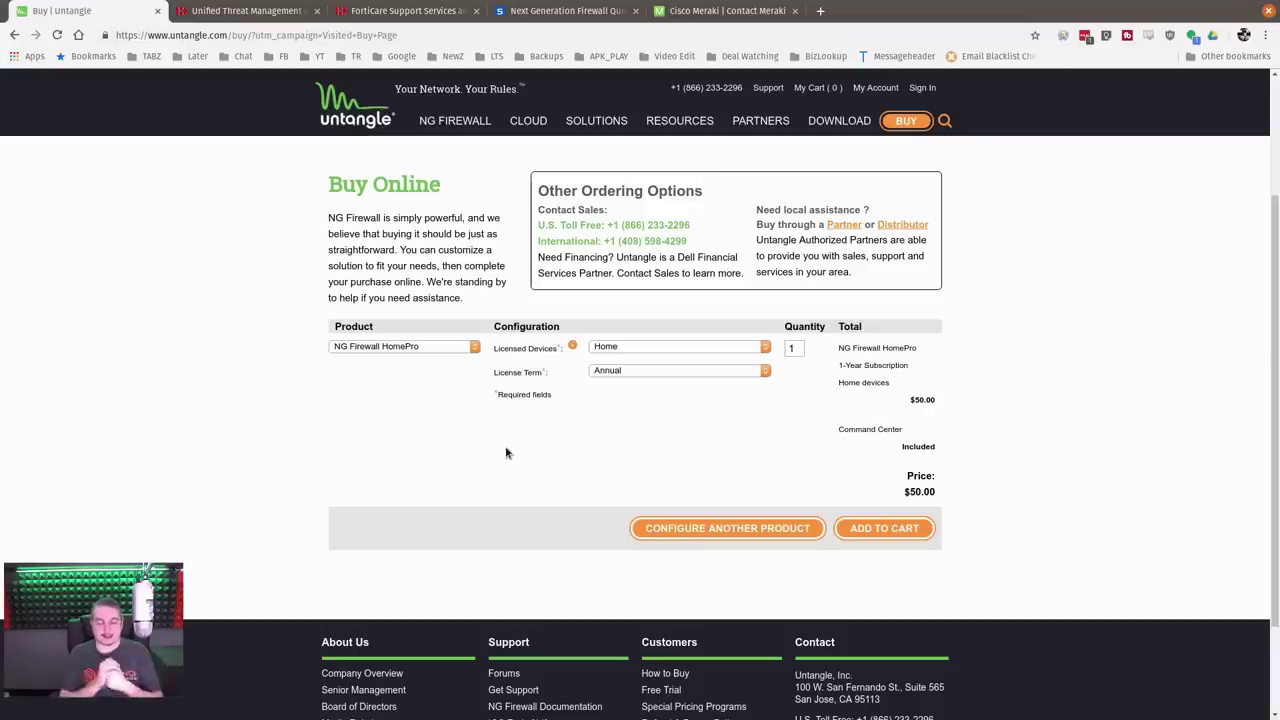
- Revisit the Sophos, Cisco Meraki and Fortinet pages to compare their purchasing information with Untangle's
{"action": "left_click", "coordinate": [555, 11]}
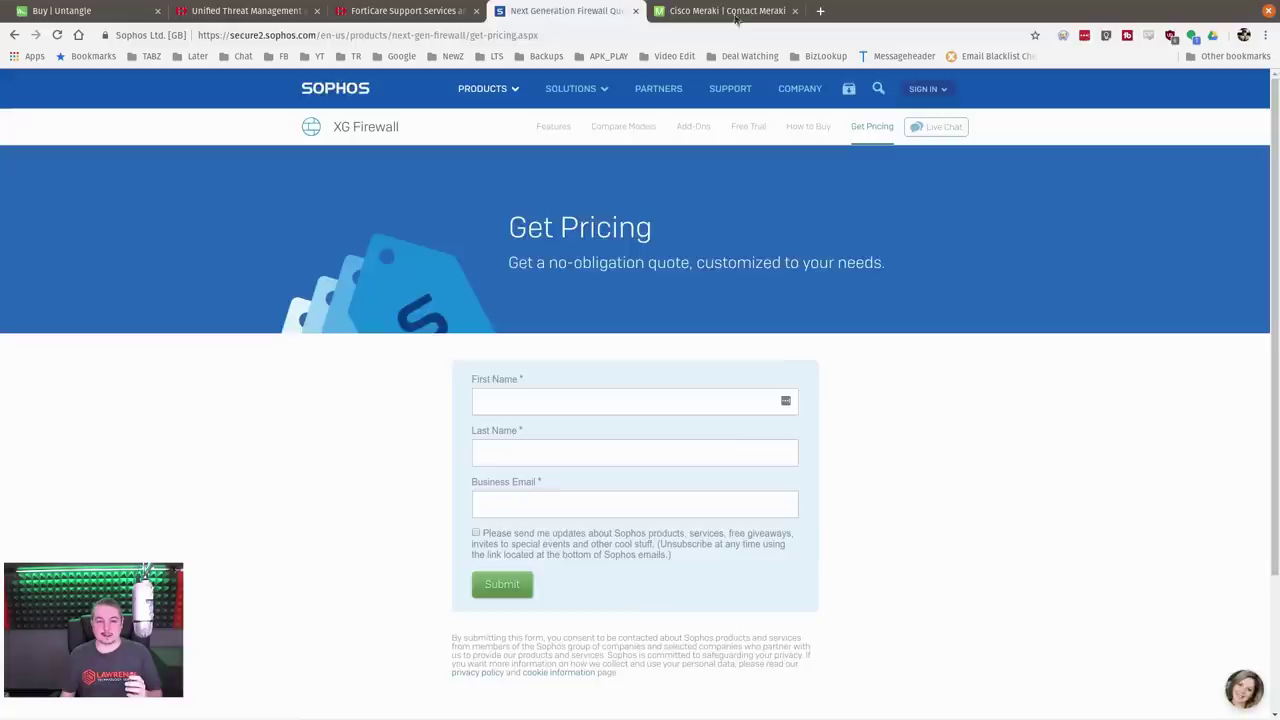
{"action": "left_click", "coordinate": [750, 11]}
{"action": "left_click", "coordinate": [610, 12]}
{"action": "left_click", "coordinate": [408, 11]}
{"action": "left_click", "coordinate": [295, 11]}
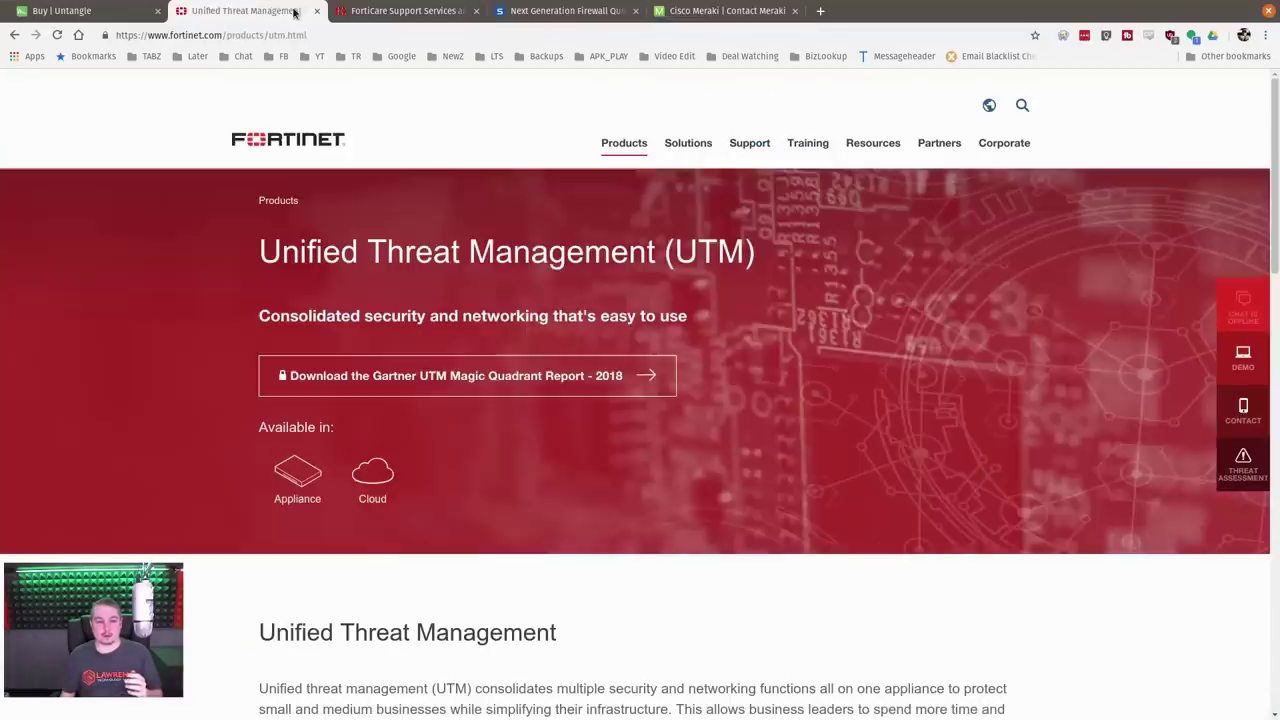
- Close all competitor pages, keeping only the Untangle one, and go to Untangle's NG Firewall download page to review it
{"action": "left_click", "coordinate": [113, 12]}
{"action": "right_click", "coordinate": [113, 12]}
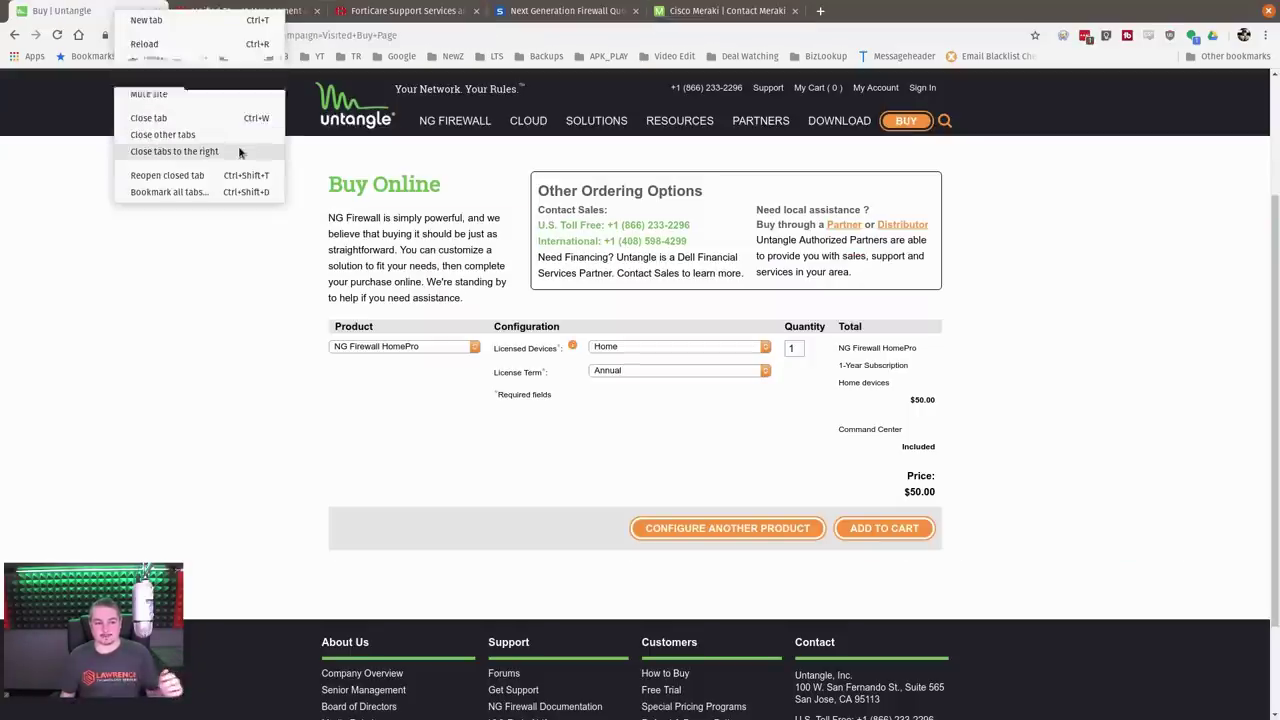
{"action": "left_click", "coordinate": [150, 151]}
{"action": "left_click", "coordinate": [839, 120]}
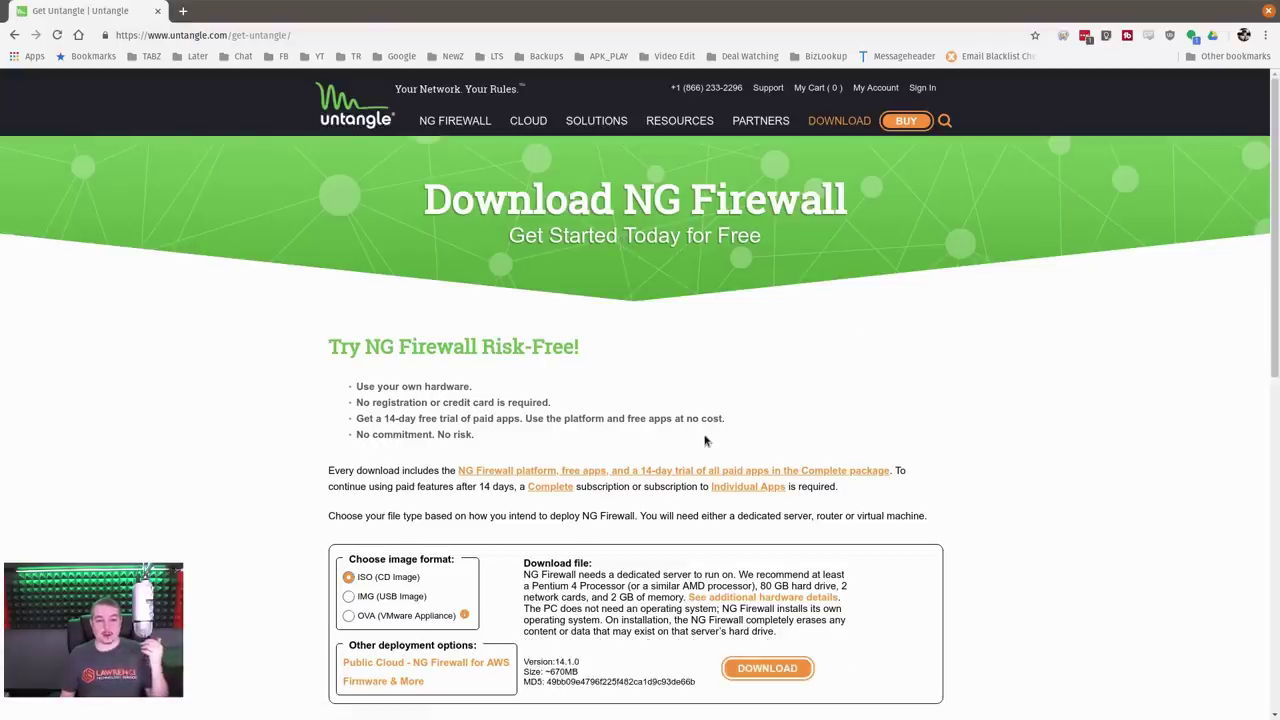
{"action": "scroll", "coordinate": [709, 445], "scroll_direction": "down", "scroll_amount": 5}
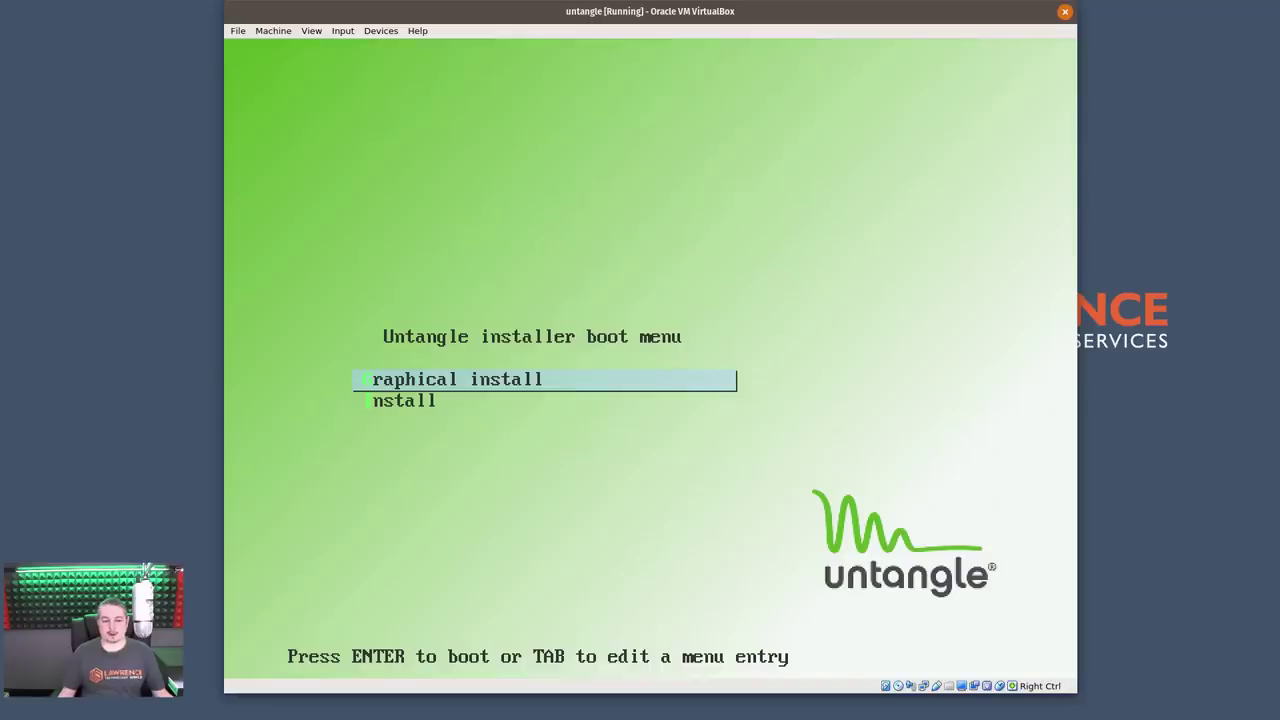
- In the untangle VirtualBox machine, start the graphical install and reposition the machine window so the installer is easier to see
{"action": "key", "text": "Return"}
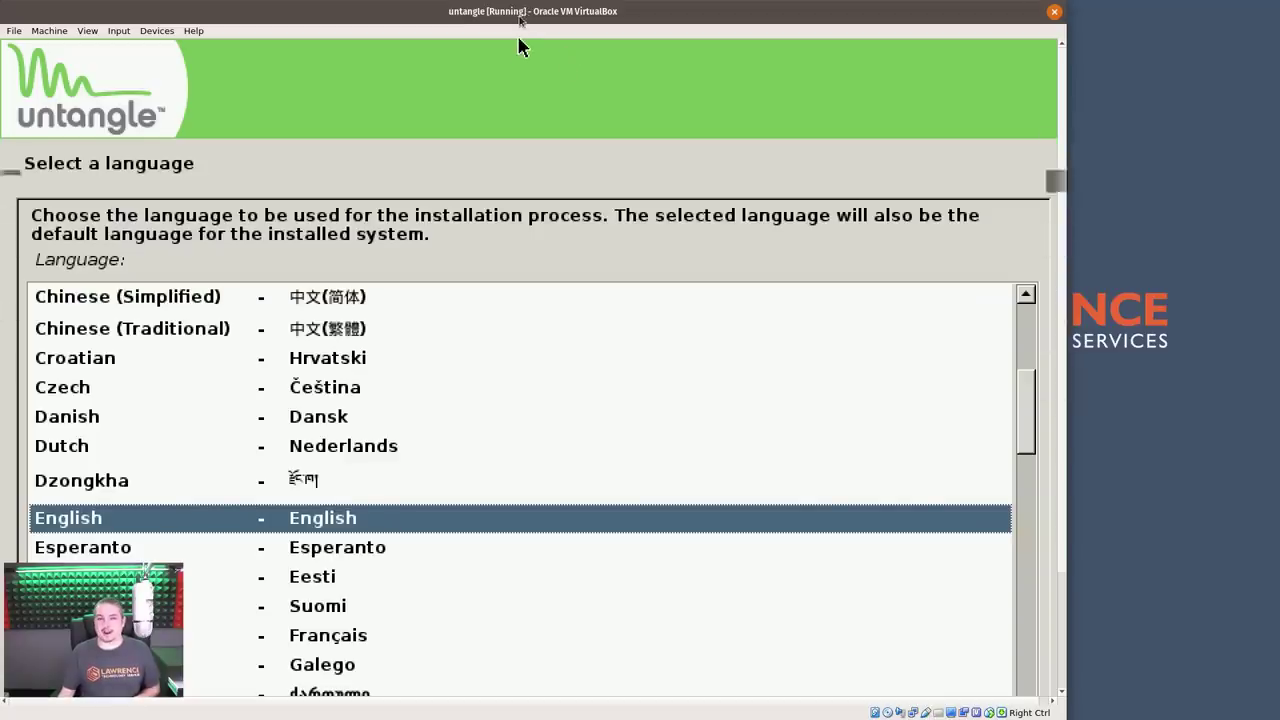
{"action": "left_click_drag", "start_coordinate": [519, 40], "coordinate": [652, 40]}
- Check the virtual machine's view options for resizing Virtual Screen 1, then dismiss them
{"action": "left_click", "coordinate": [220, 31]}
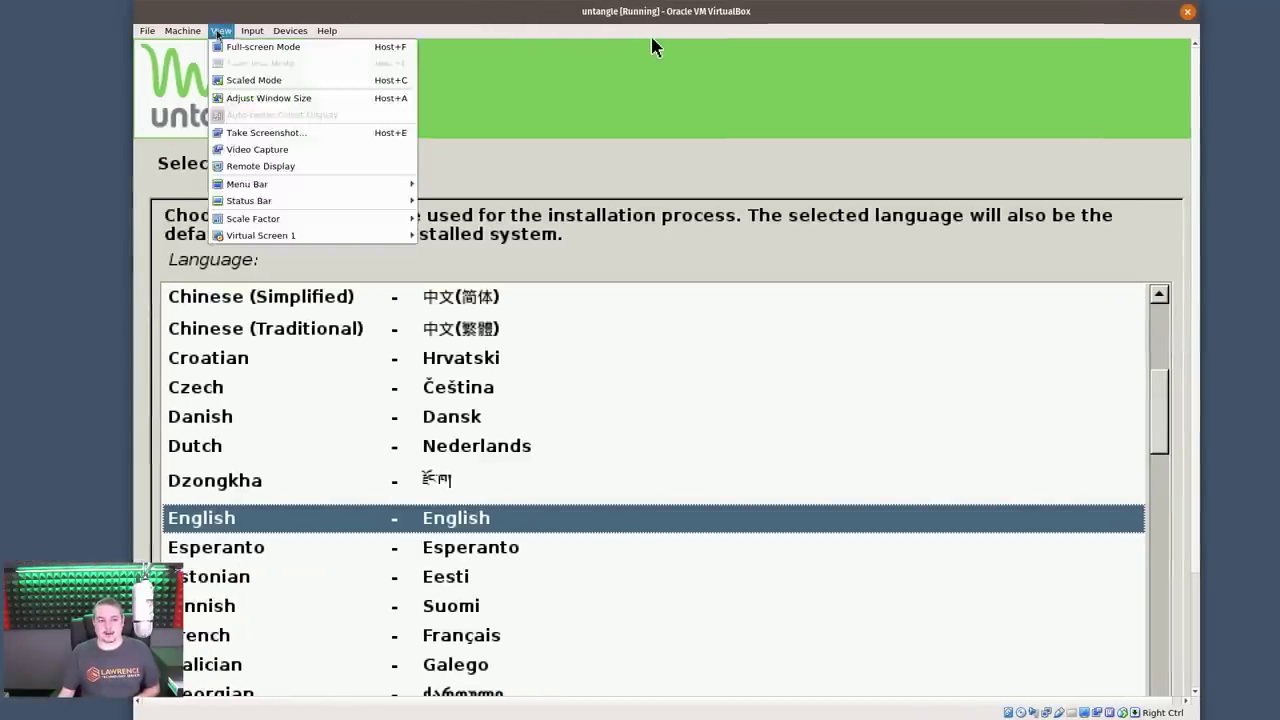
{"action": "mouse_move", "coordinate": [257, 237]}
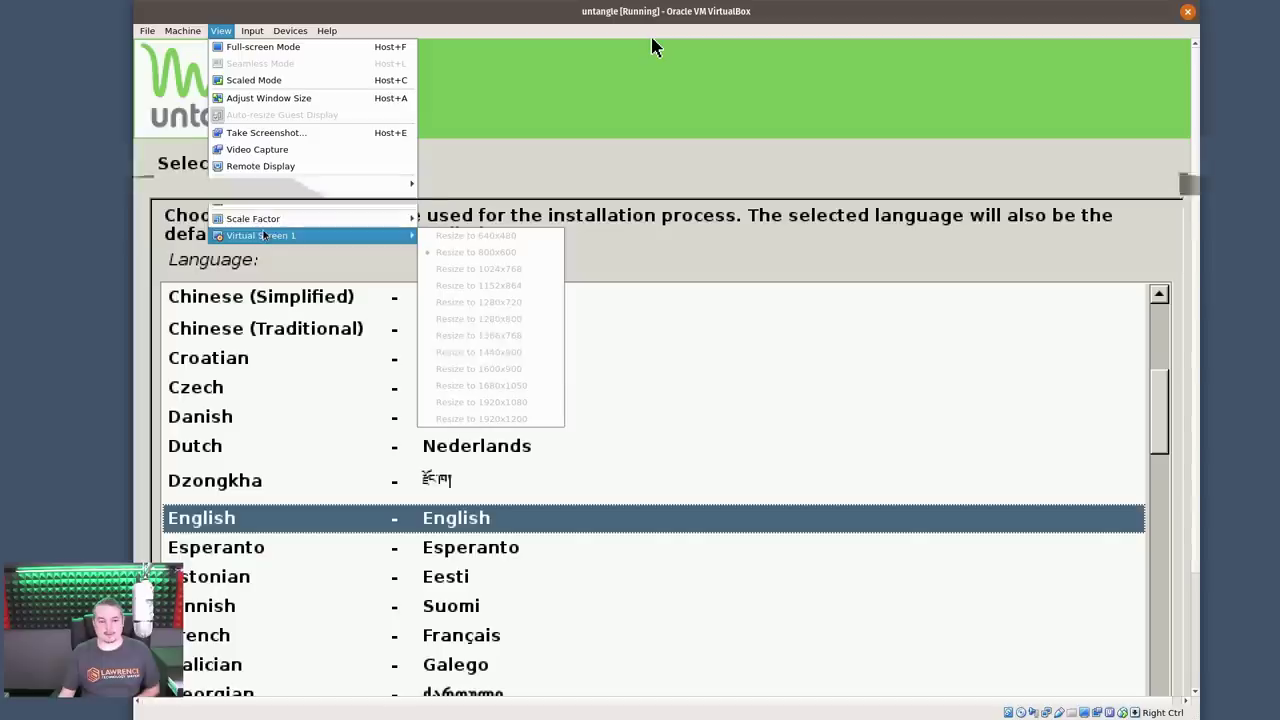
{"action": "mouse_move", "coordinate": [195, 33]}
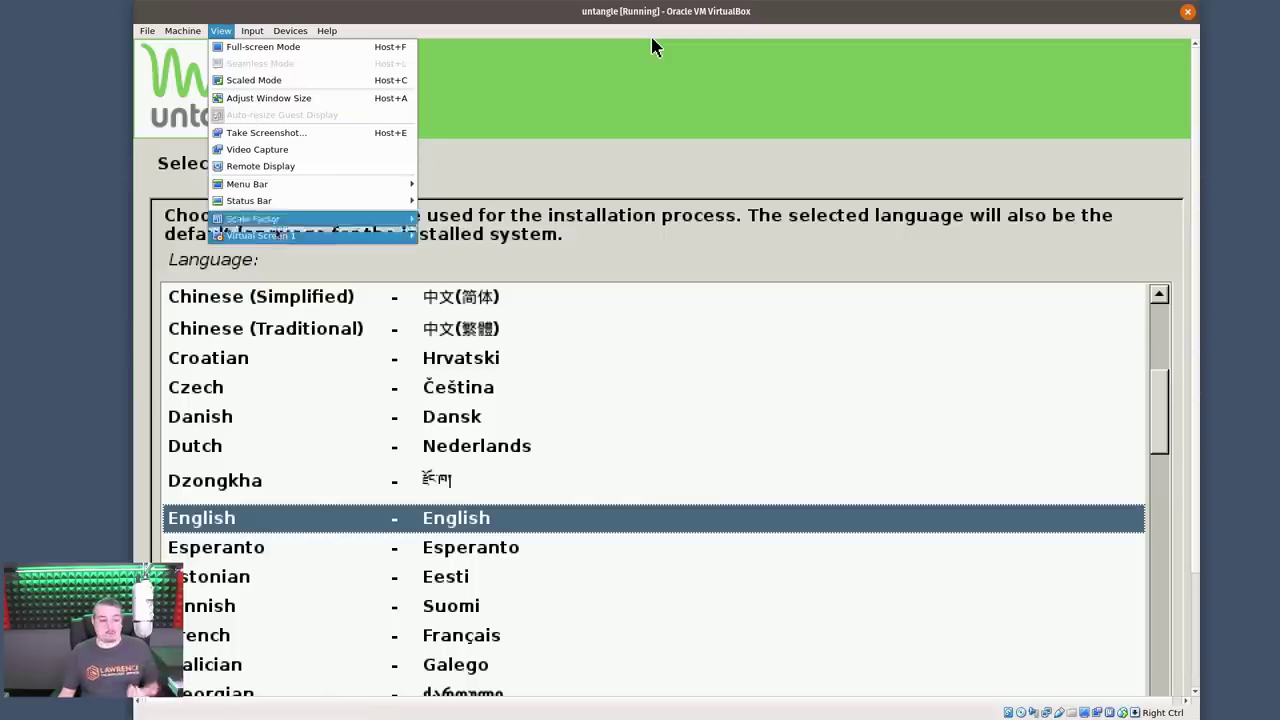
{"action": "left_click", "coordinate": [846, 343]}
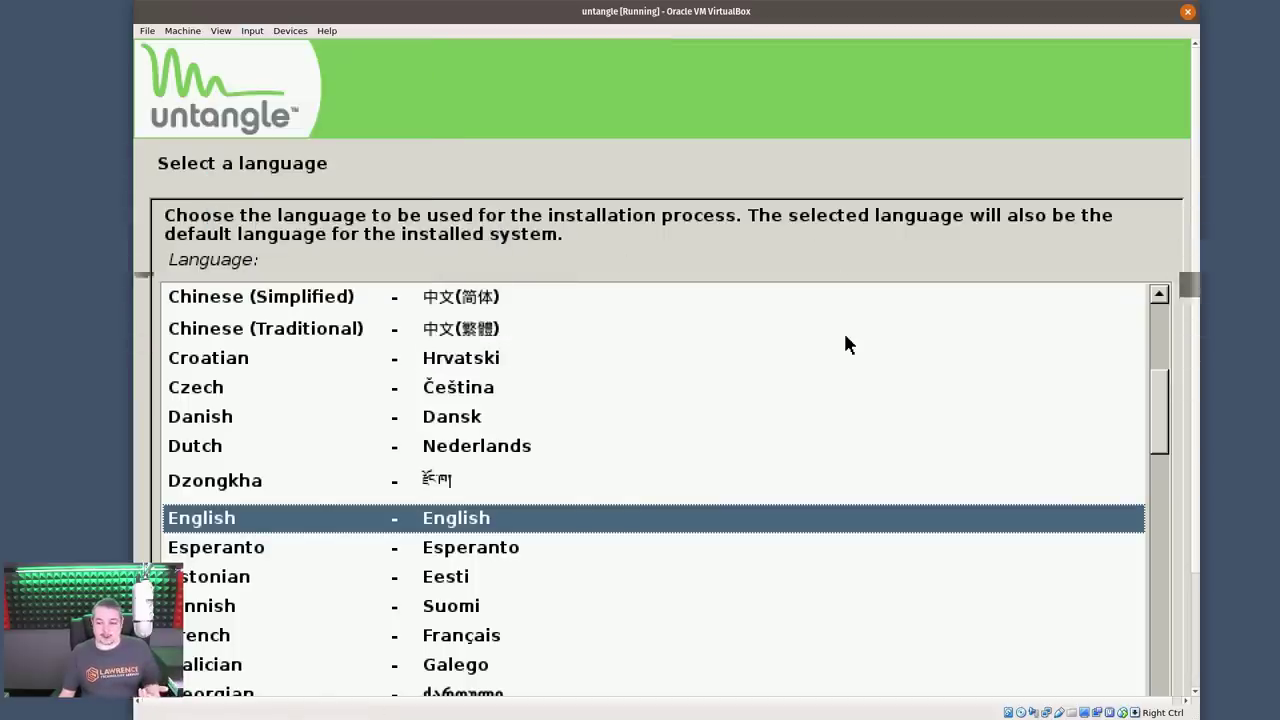
- Accept English as the installation language, keep the default location, and use the American English keymap
{"action": "key", "text": "Return"}
{"action": "key", "text": "Return"}
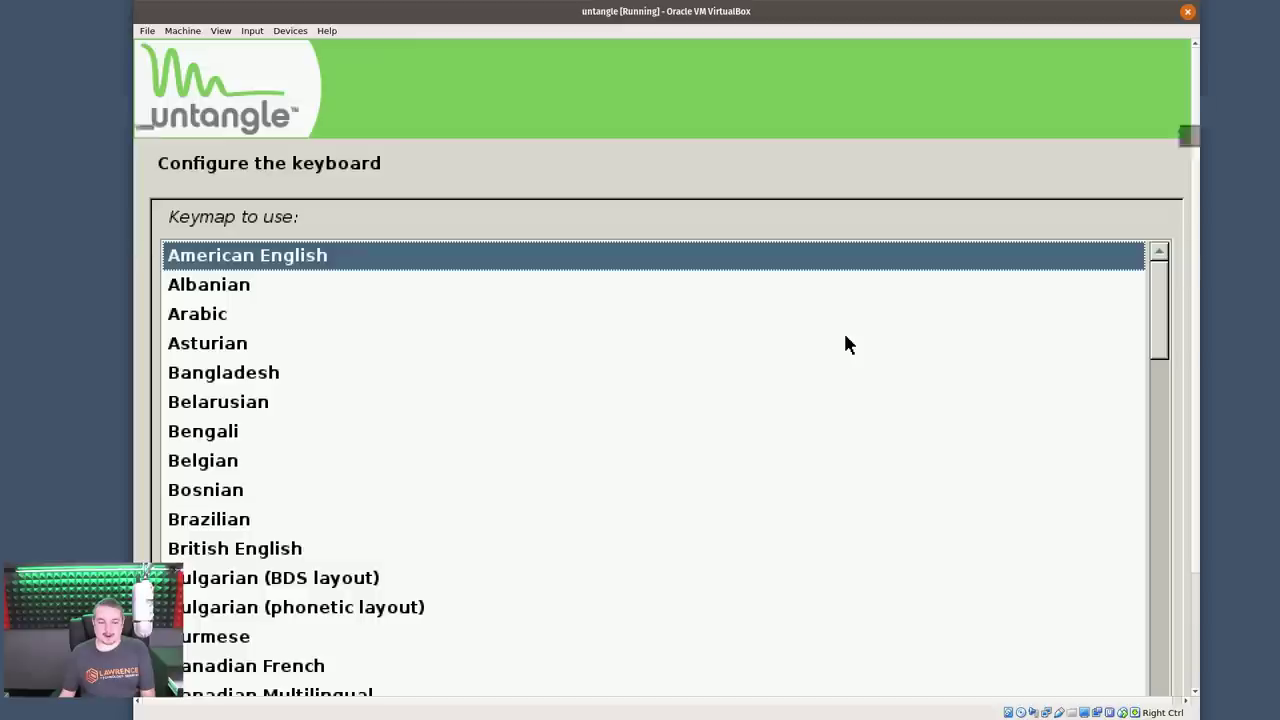
{"action": "key", "text": "Return"}
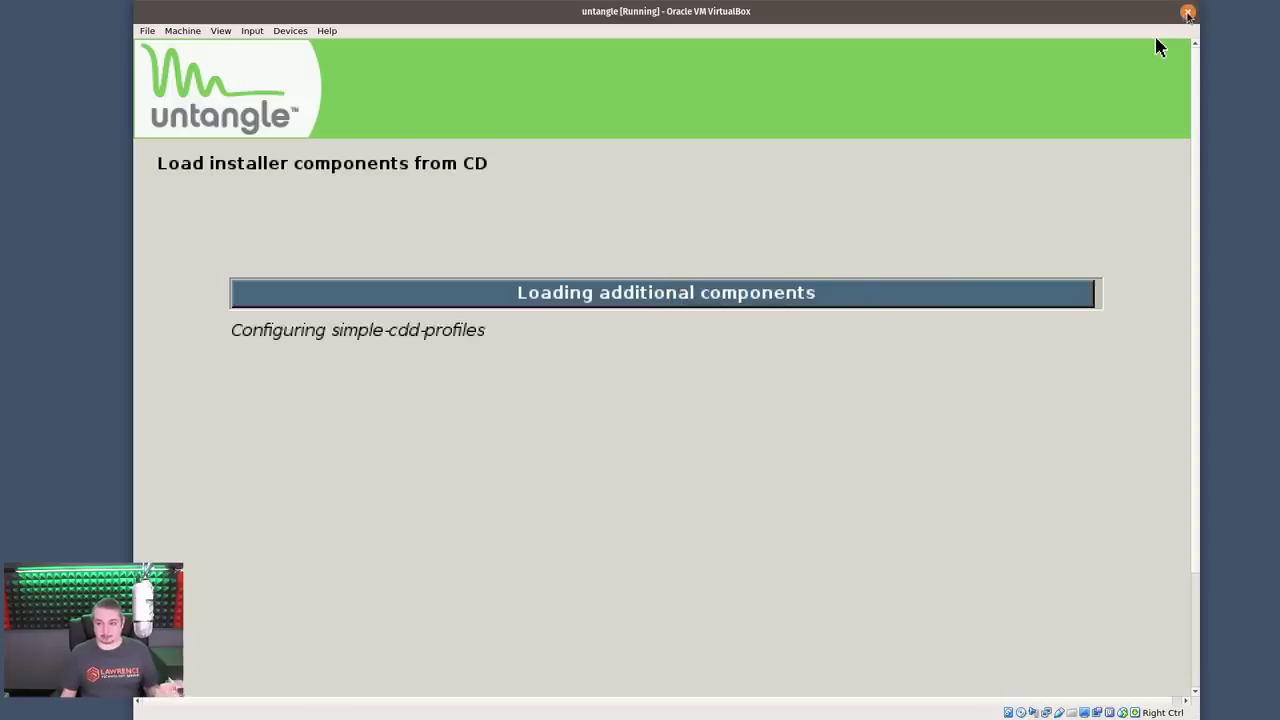
- Close the untangle virtual machine by powering it off
{"action": "left_click", "coordinate": [1187, 12]}
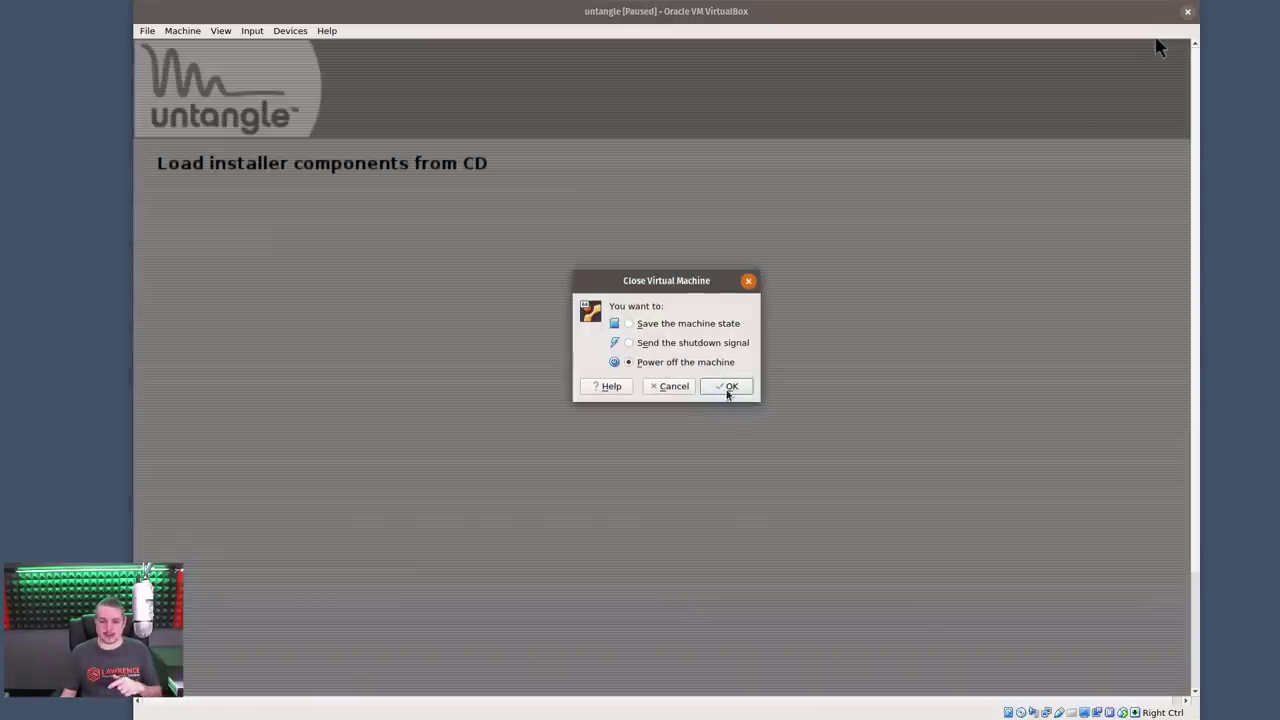
{"action": "left_click", "coordinate": [727, 390]}
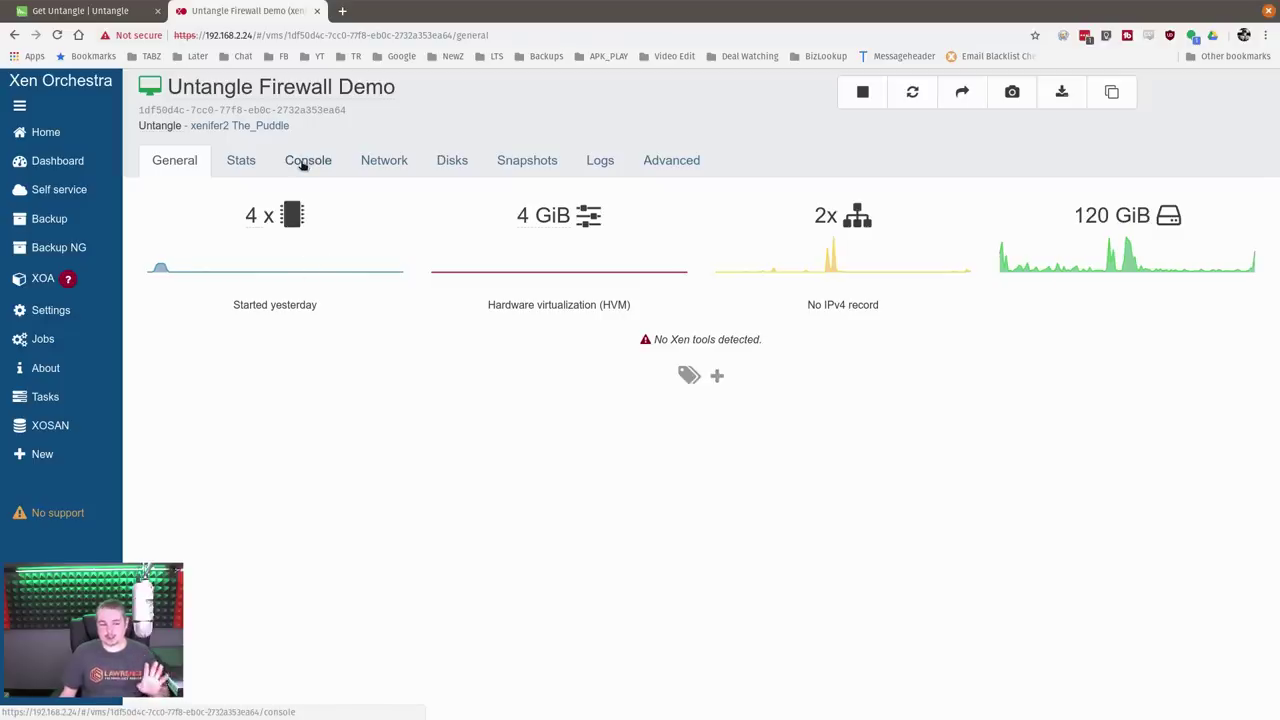
- Open the Untangle Firewall Demo machine's console, close its leftover root terminal, and collapse the machine header to enlarge the console view
{"action": "left_click", "coordinate": [305, 162]}
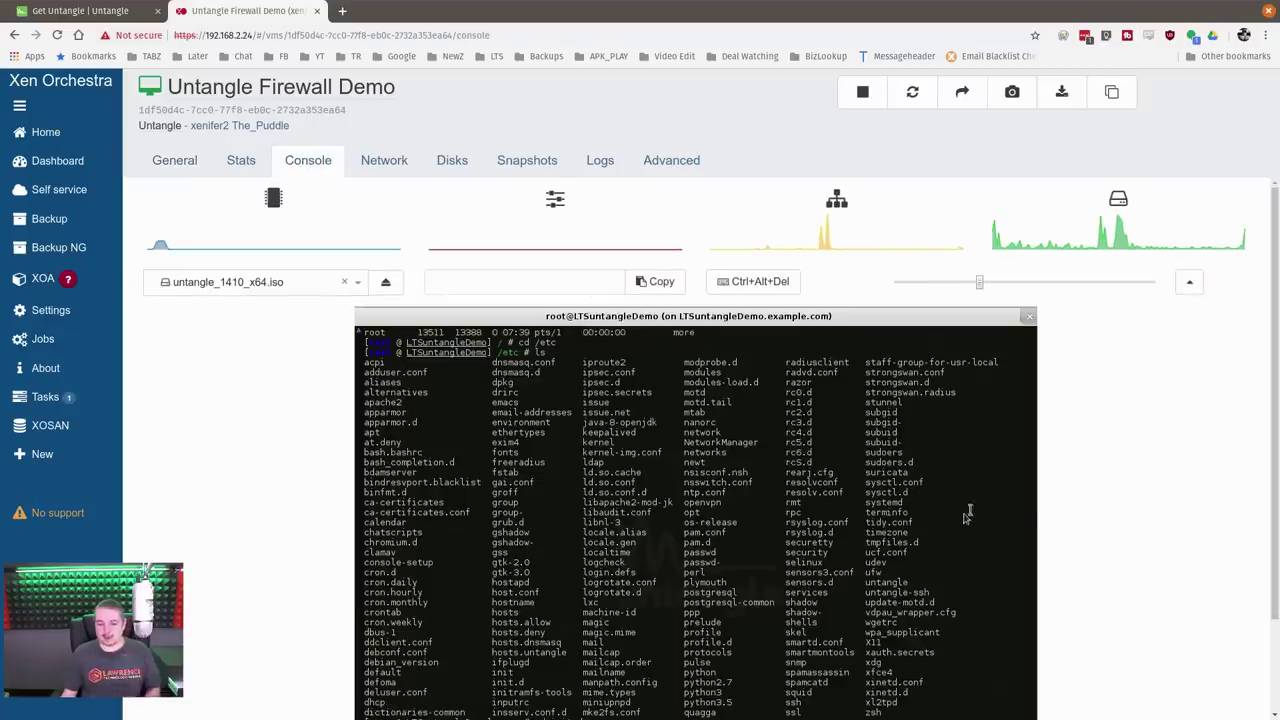
{"action": "left_click", "coordinate": [1029, 316]}
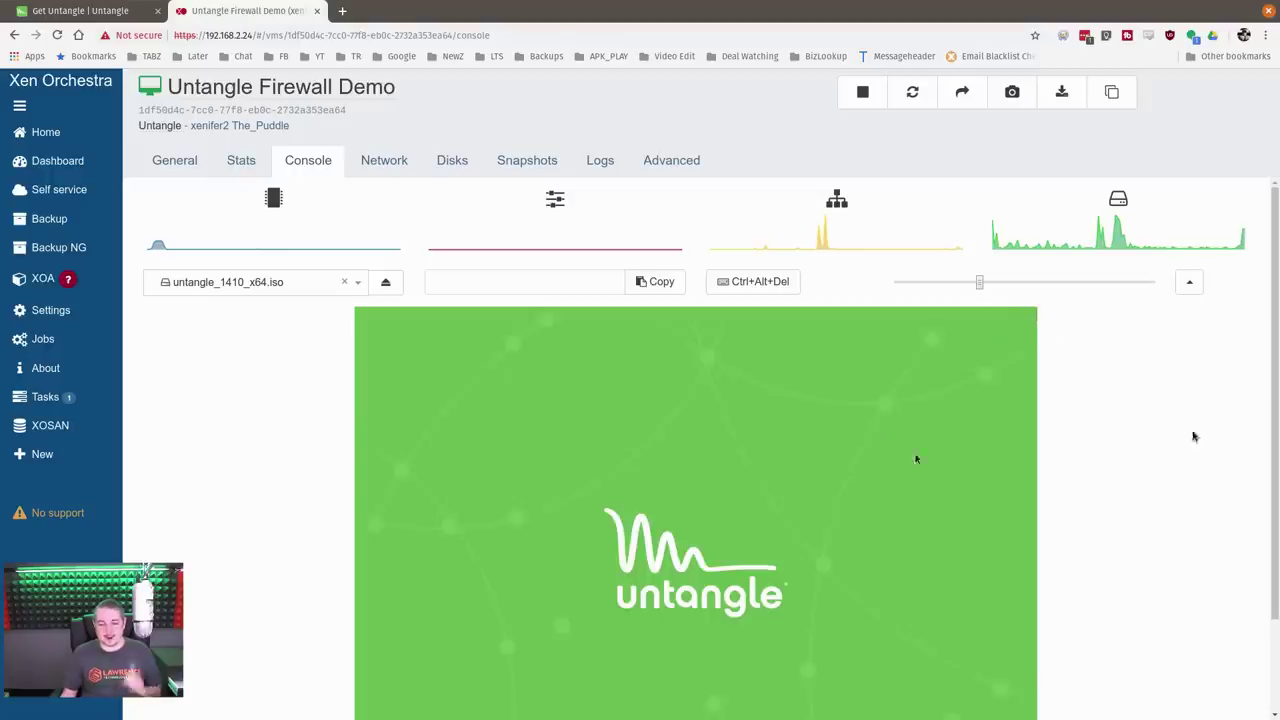
{"action": "left_click", "coordinate": [1189, 282]}
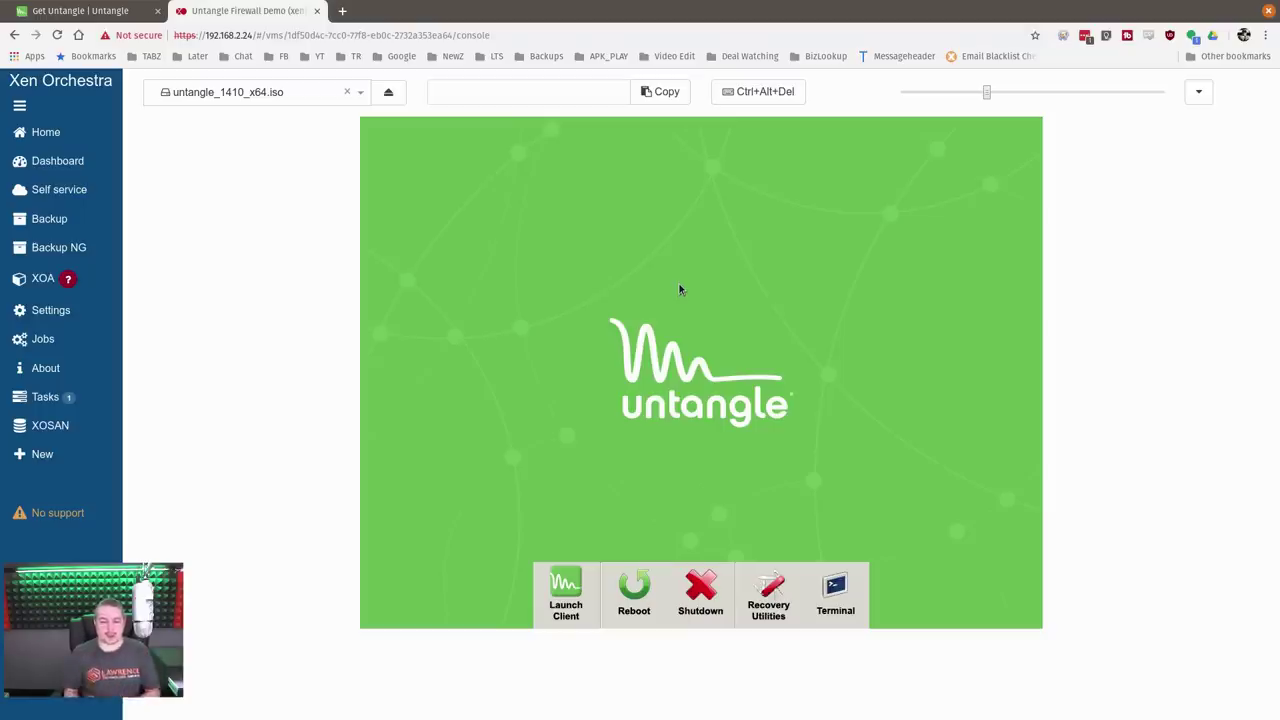
- Launch the Untangle client in the demo machine and log in as admin with the administrator password
{"action": "left_click", "coordinate": [559, 599]}
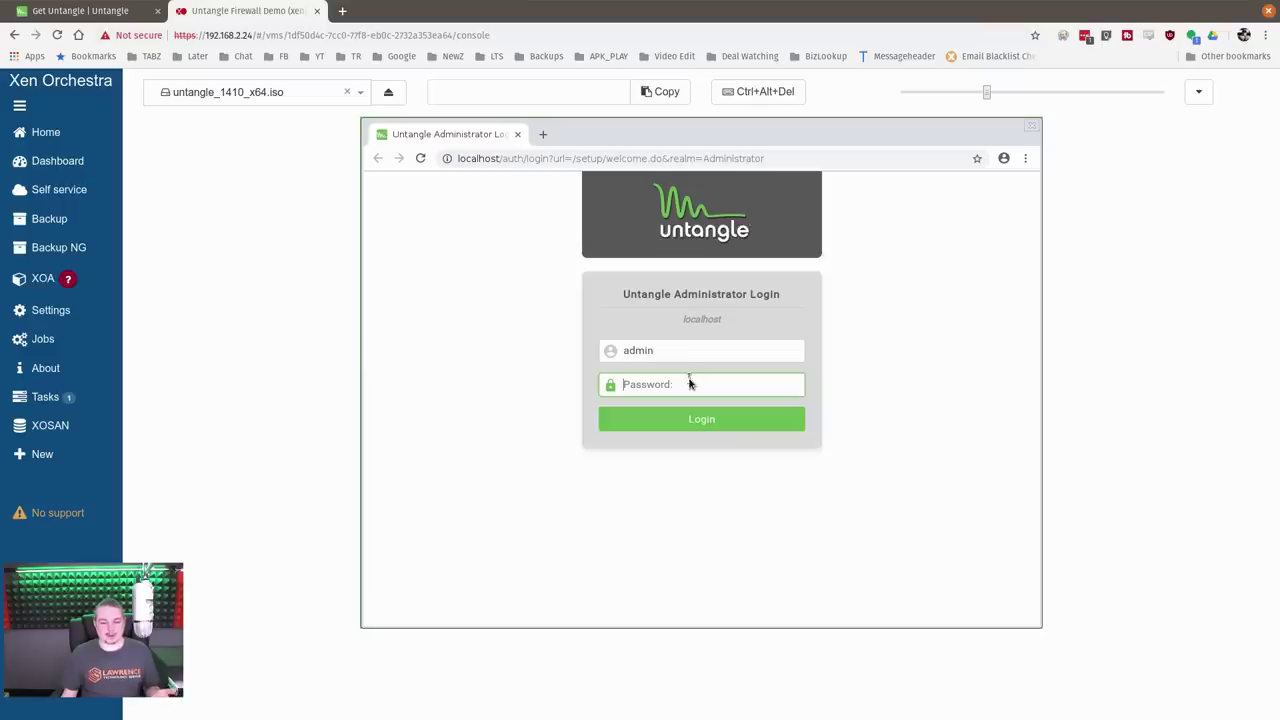
{"action": "type", "text": "•••••••••••"}
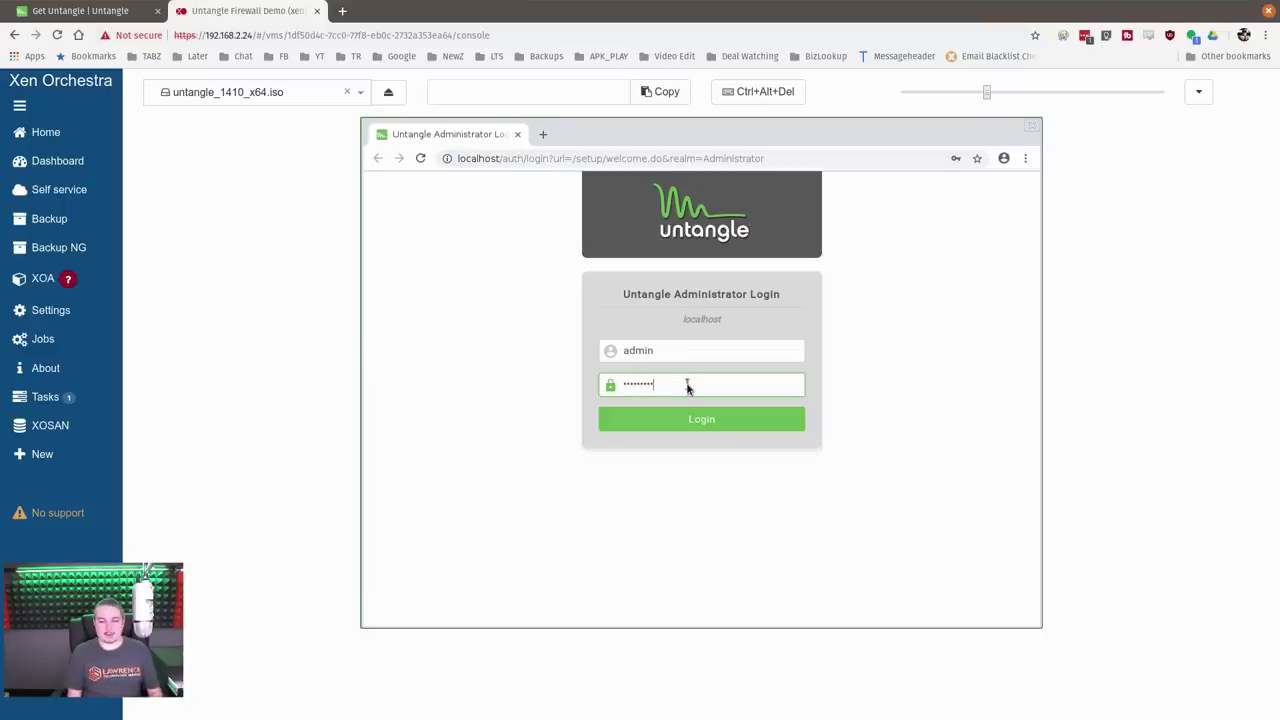
{"action": "key", "text": "Return"}
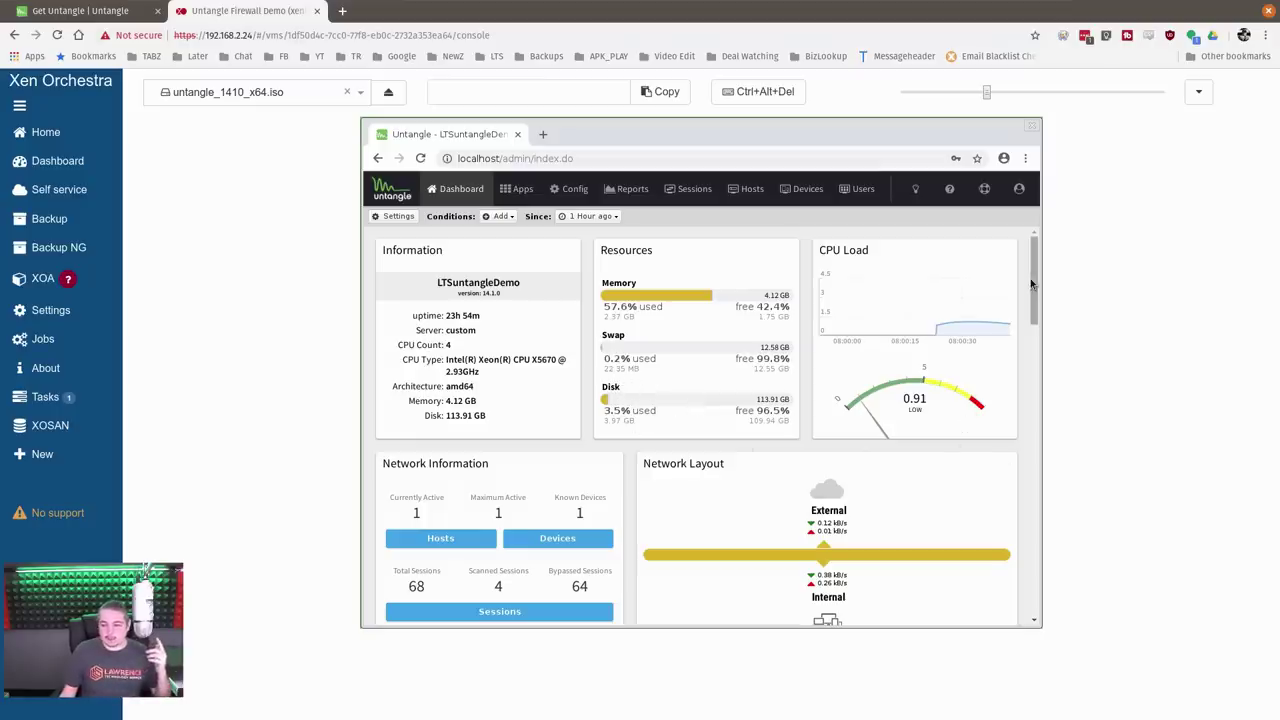
- Look through the demo firewall's dashboard widgets from Information down to Notifications, and close the client window
{"action": "scroll", "coordinate": [1025, 397], "scroll_direction": "down", "scroll_amount": 3}
{"action": "scroll", "coordinate": [1025, 397], "scroll_direction": "down", "scroll_amount": 8}
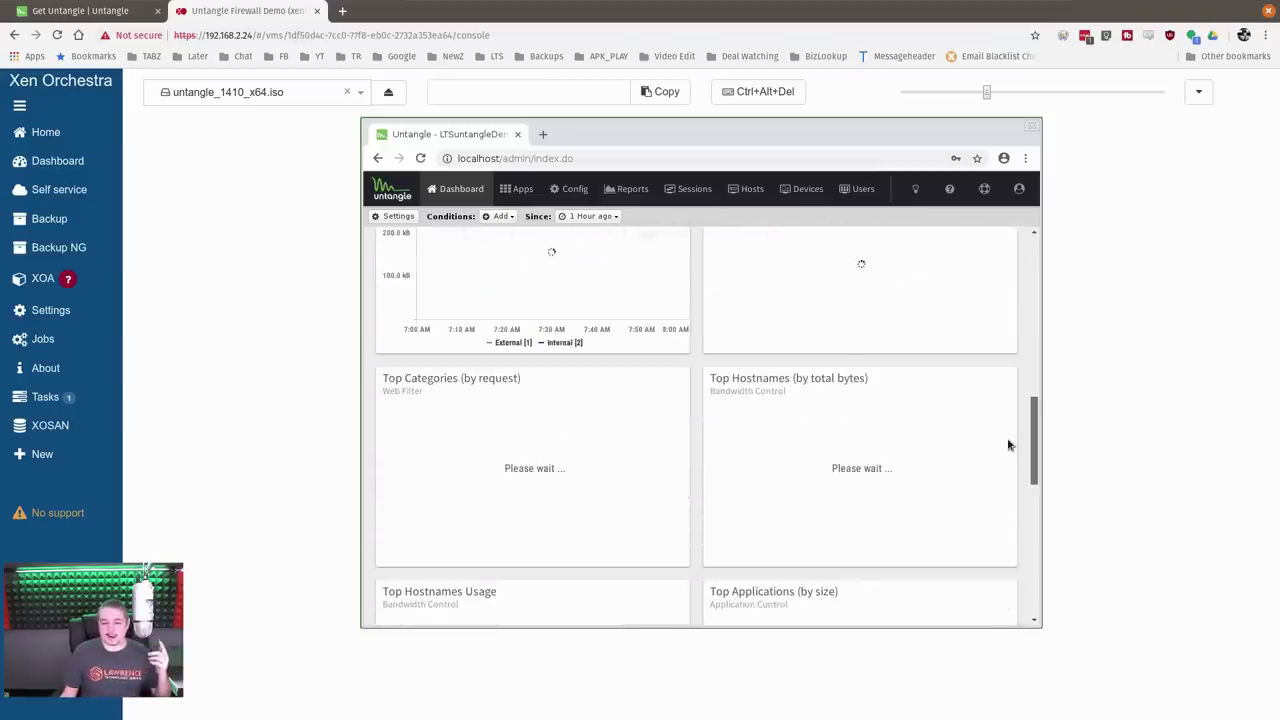
{"action": "scroll", "coordinate": [1010, 450], "scroll_direction": "down", "scroll_amount": 2}
{"action": "scroll", "coordinate": [1012, 484], "scroll_direction": "down", "scroll_amount": 5}
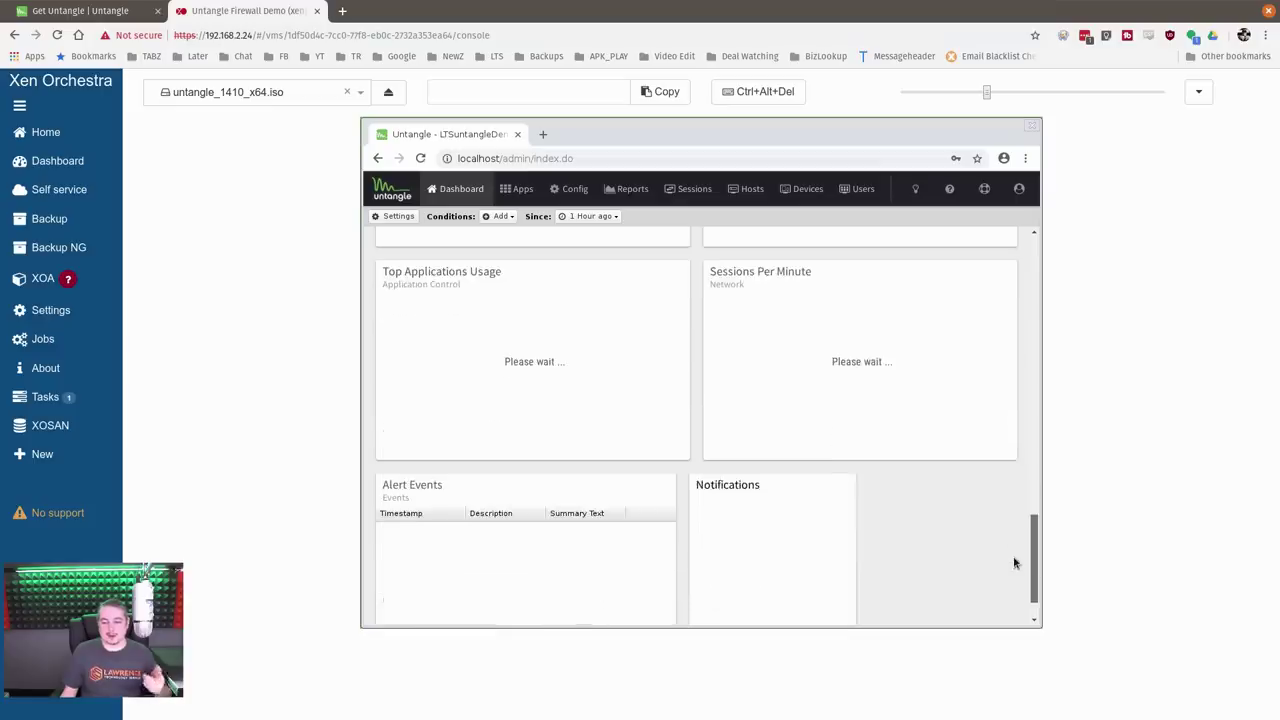
{"action": "scroll", "coordinate": [1038, 412], "scroll_direction": "up", "scroll_amount": 10}
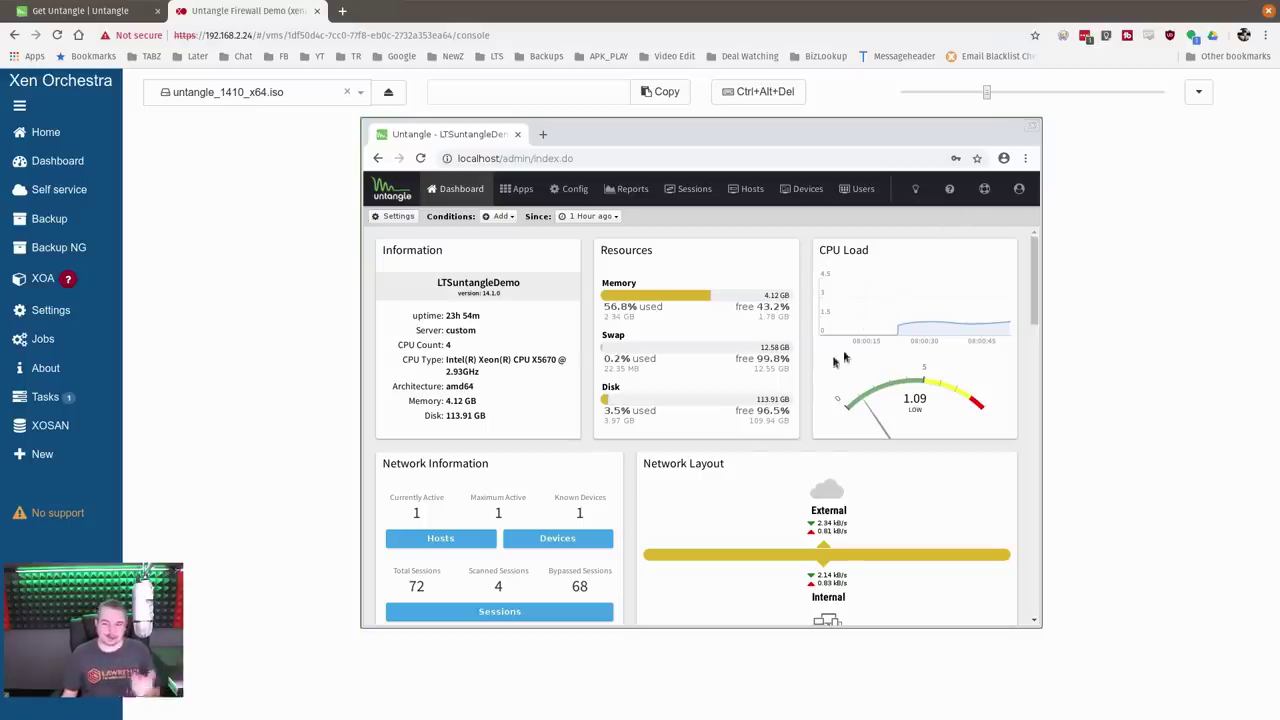
{"action": "left_click", "coordinate": [1031, 130]}
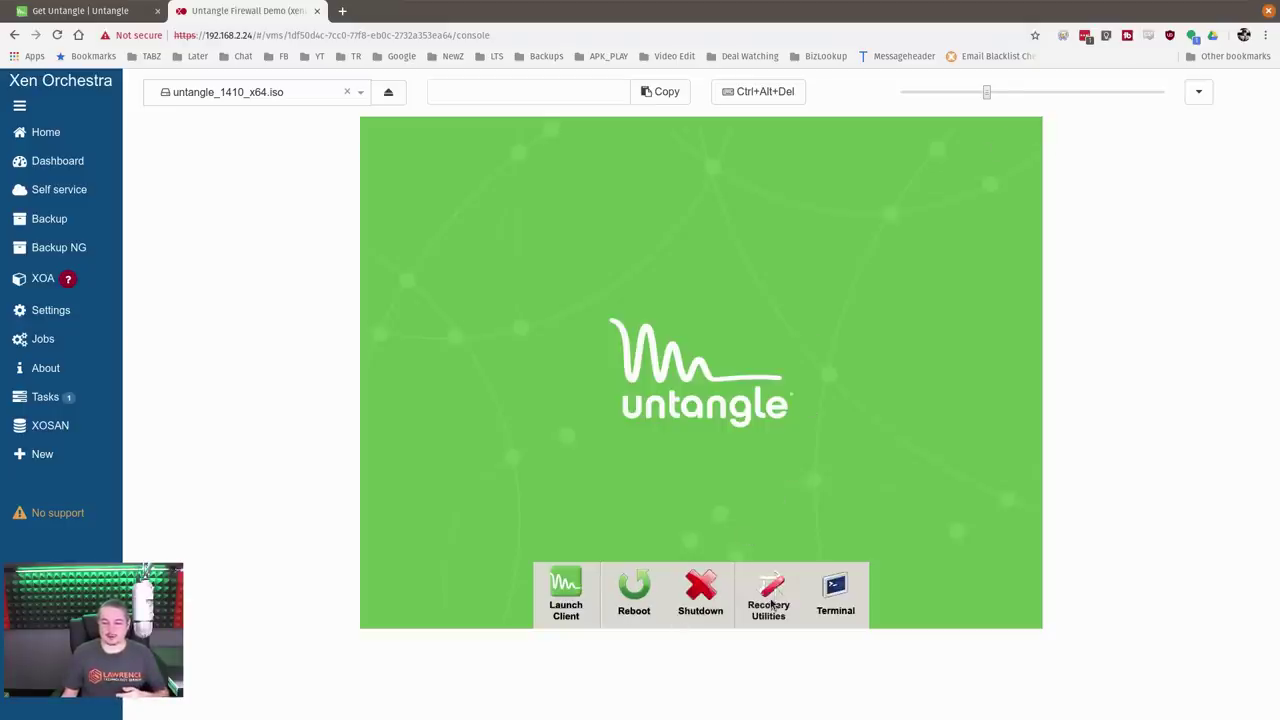
- Check the demo machine's Terminal password prompt and Recovery Utilities confirmation, closing the terminal and declining to run Recovery
{"action": "left_click", "coordinate": [835, 593]}
{"action": "left_click", "coordinate": [960, 446]}
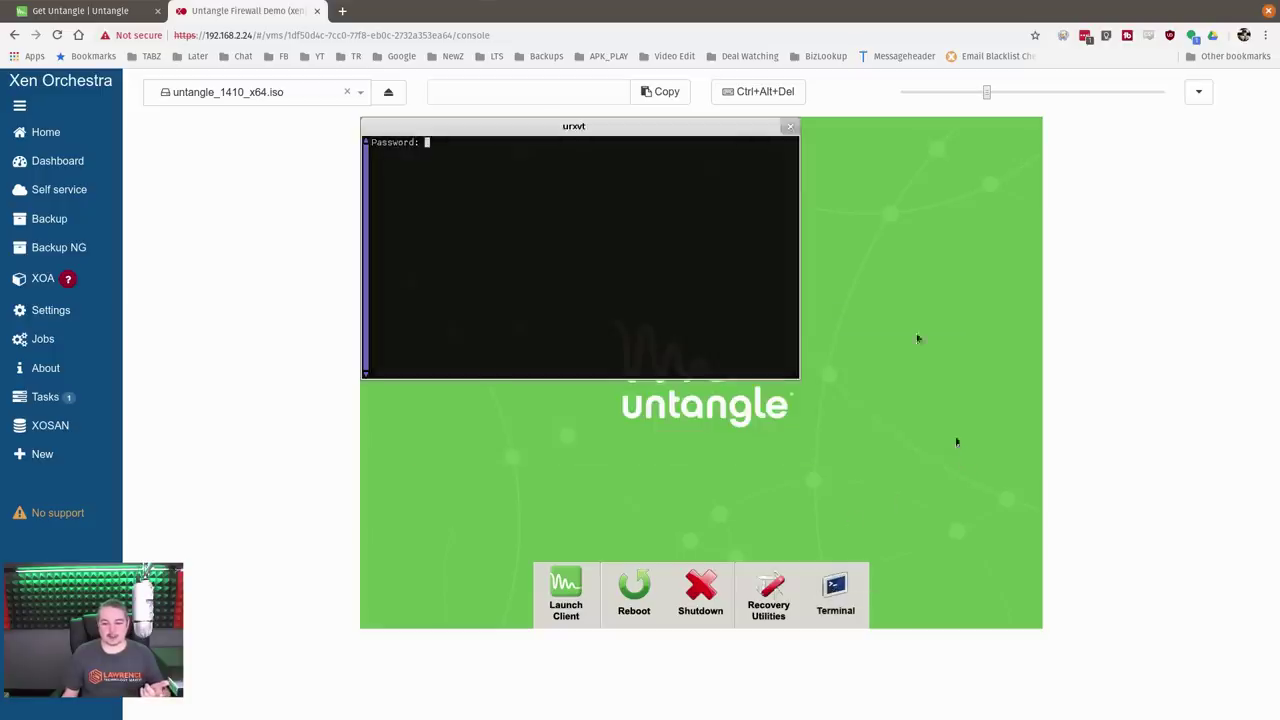
{"action": "left_click", "coordinate": [787, 125]}
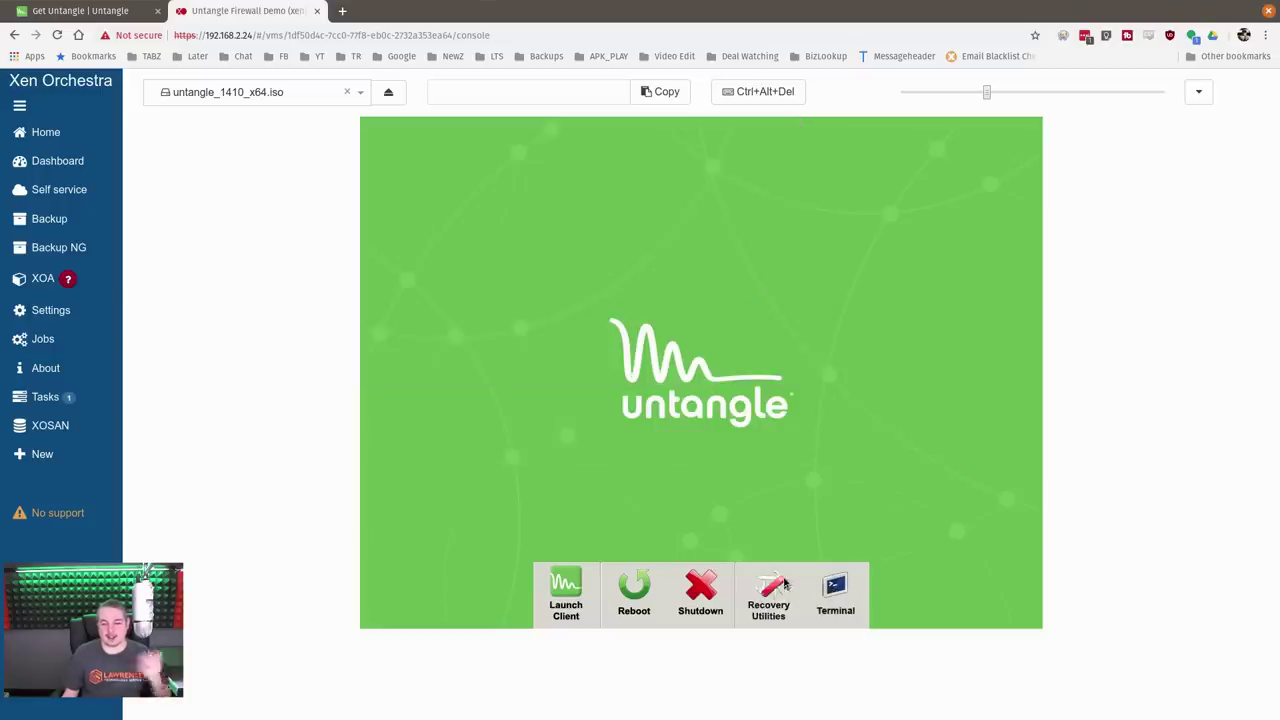
{"action": "left_click", "coordinate": [770, 590]}
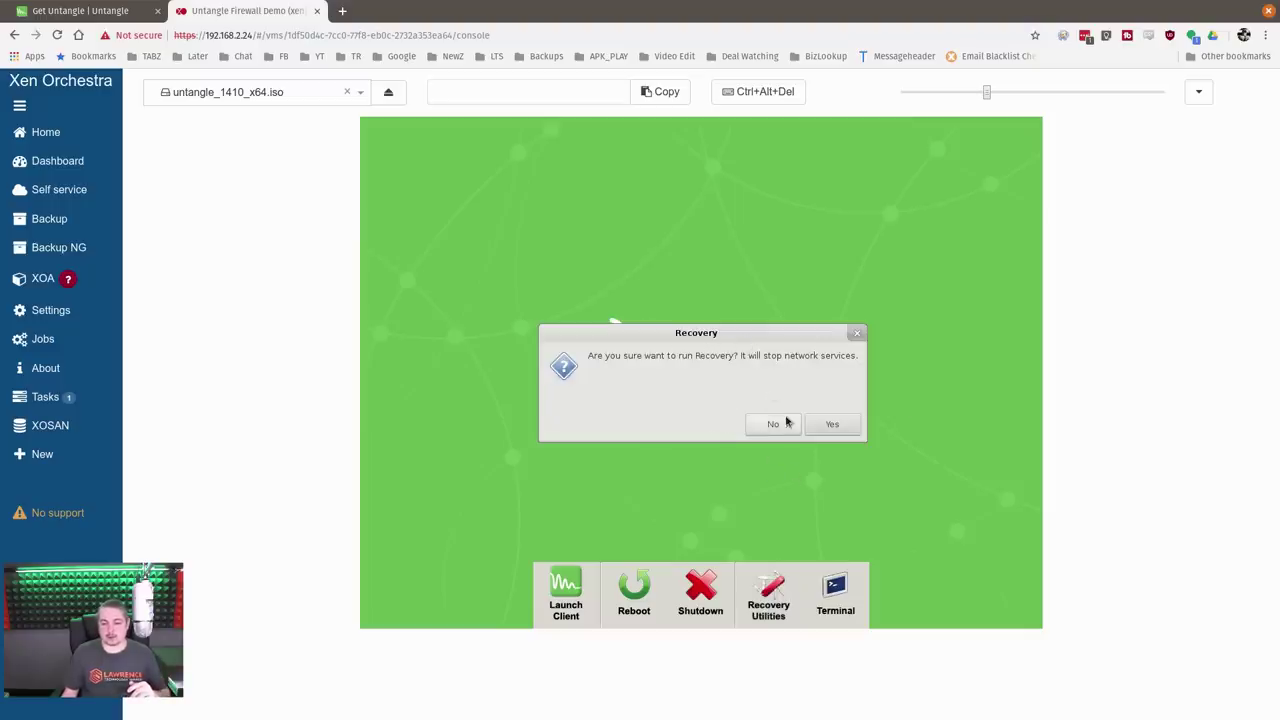
{"action": "left_click", "coordinate": [772, 427]}
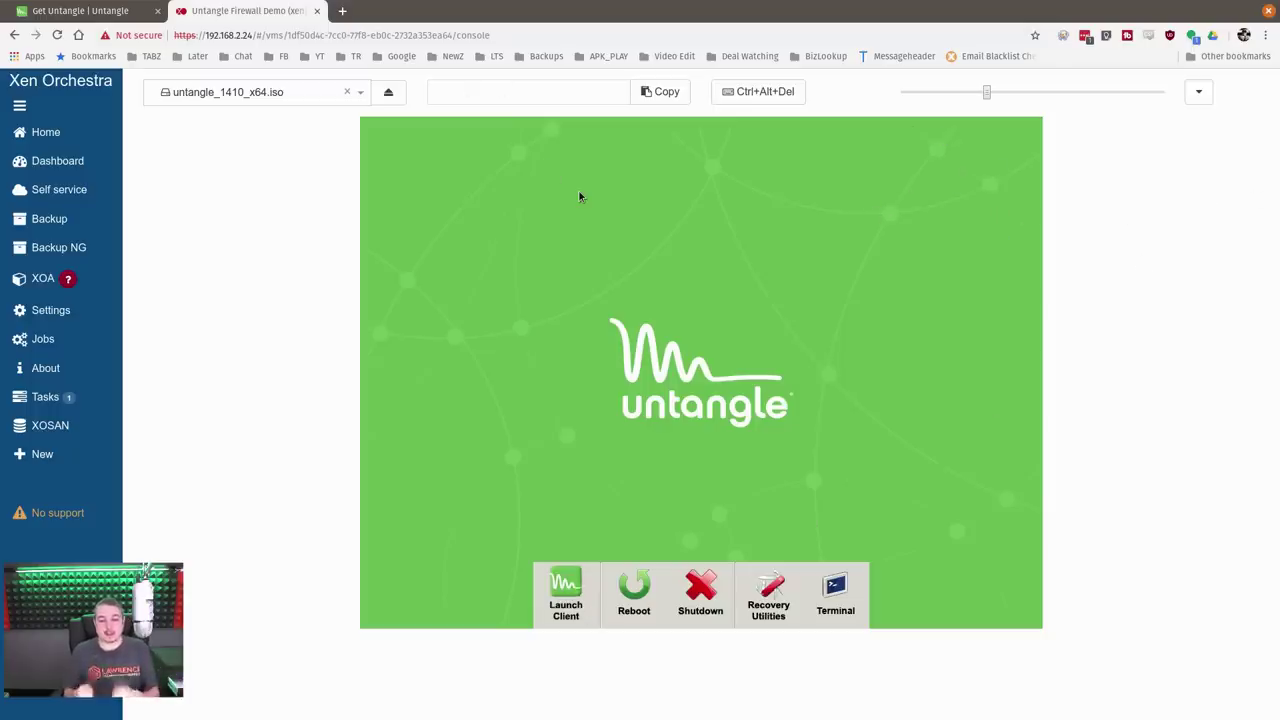
- Close the Xen Orchestra page and go to the sign-in page of the Untangle website
{"action": "key", "text": "ctrl+w"}
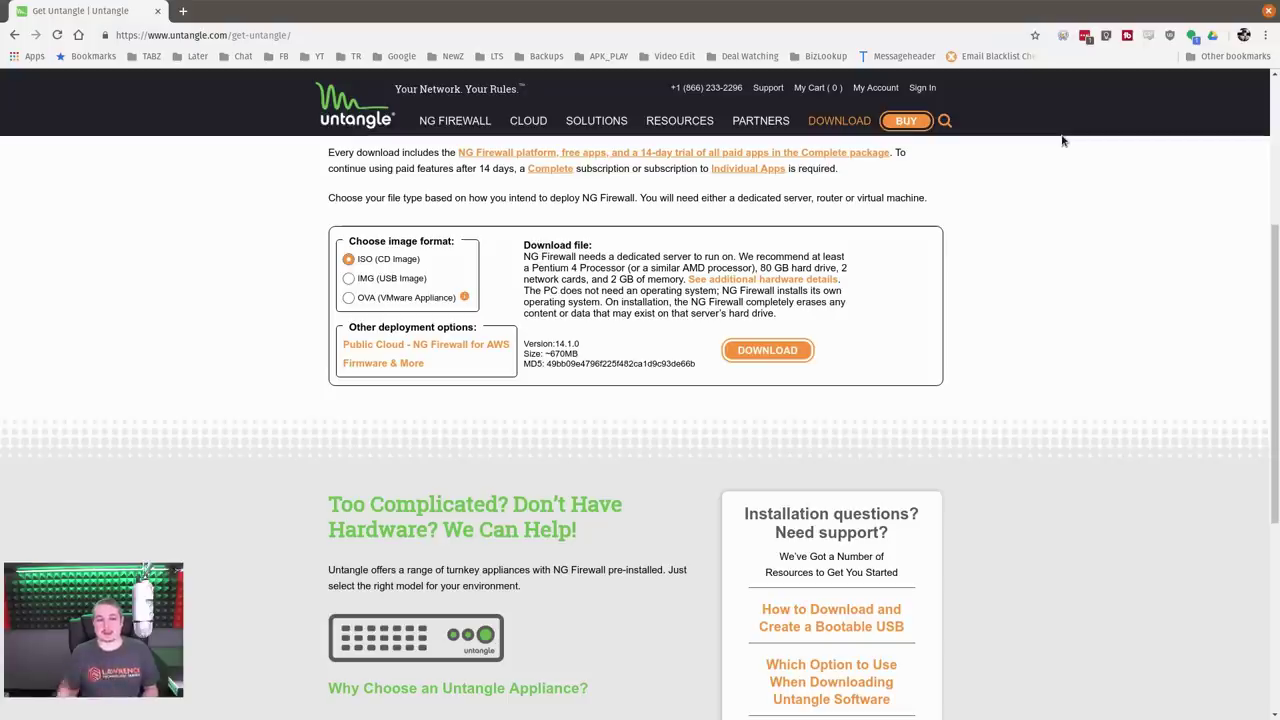
{"action": "left_click", "coordinate": [923, 89]}
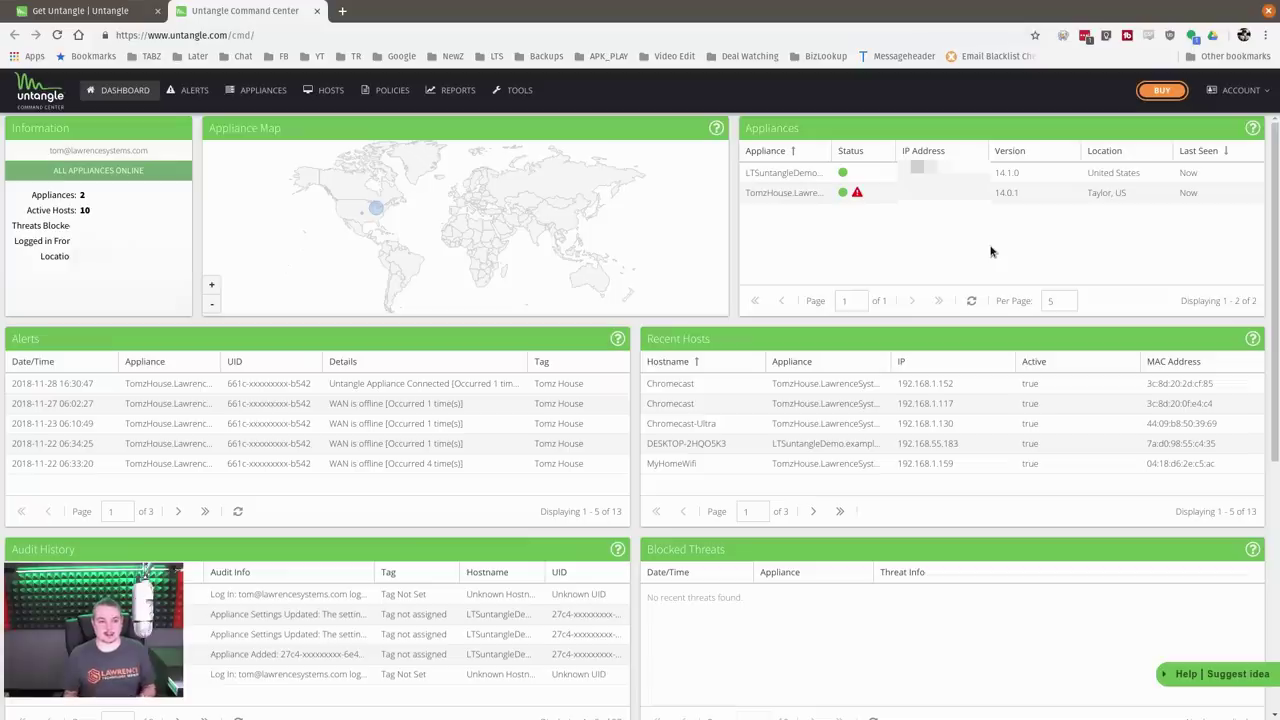
- Open remote access to the TomzHouse appliance from Command Center, log in as admin with the administrator password, and decline saving it to LastPass
{"action": "left_click", "coordinate": [263, 90]}
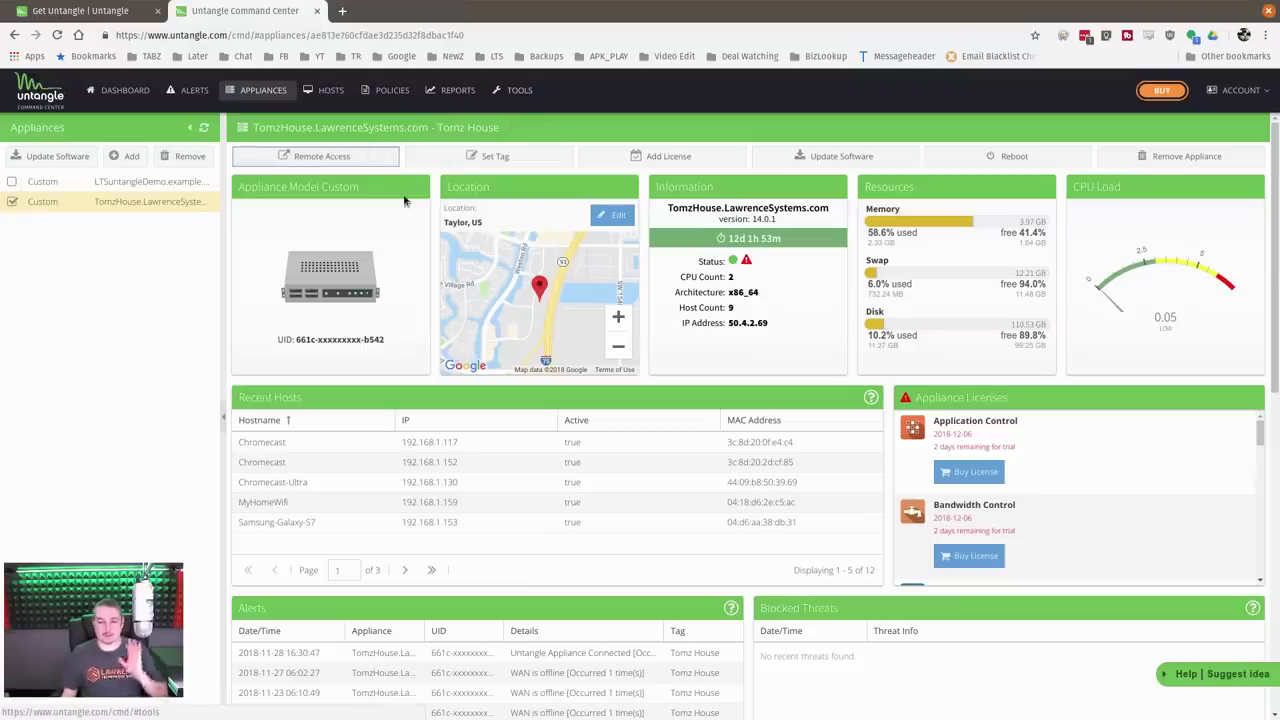
{"action": "left_click", "coordinate": [332, 162]}
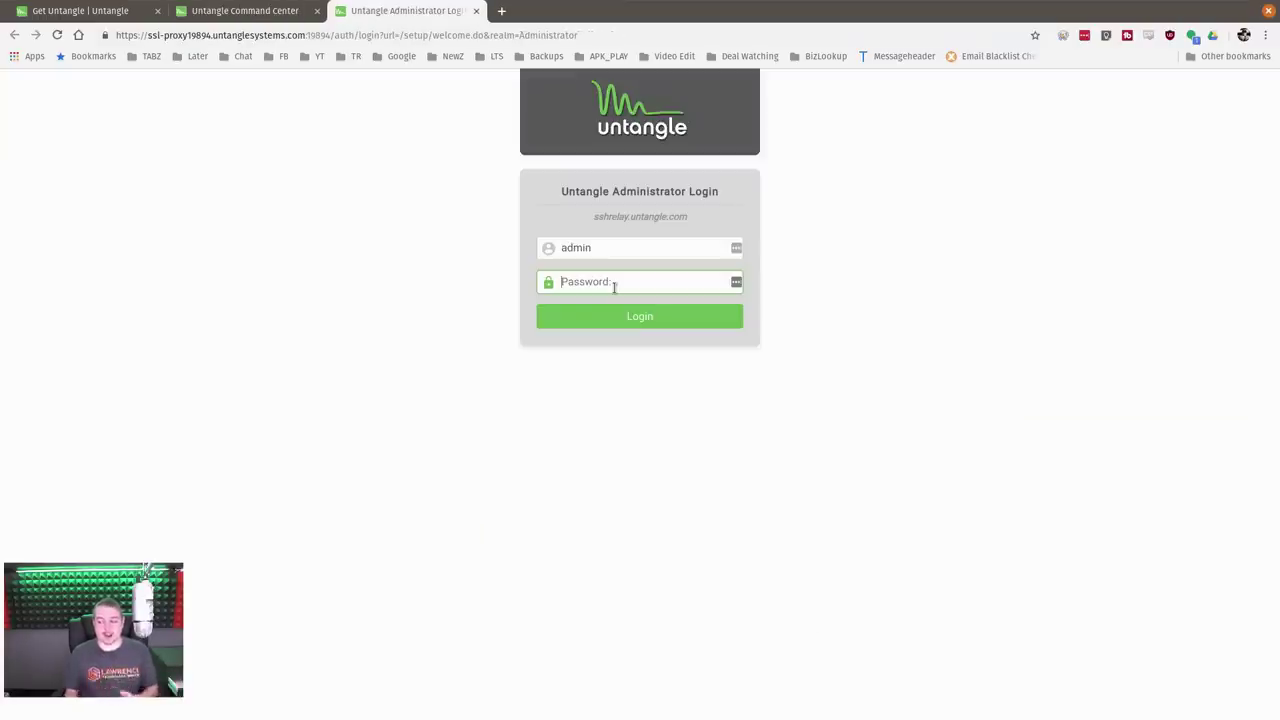
{"action": "type", "text": "••••••••••"}
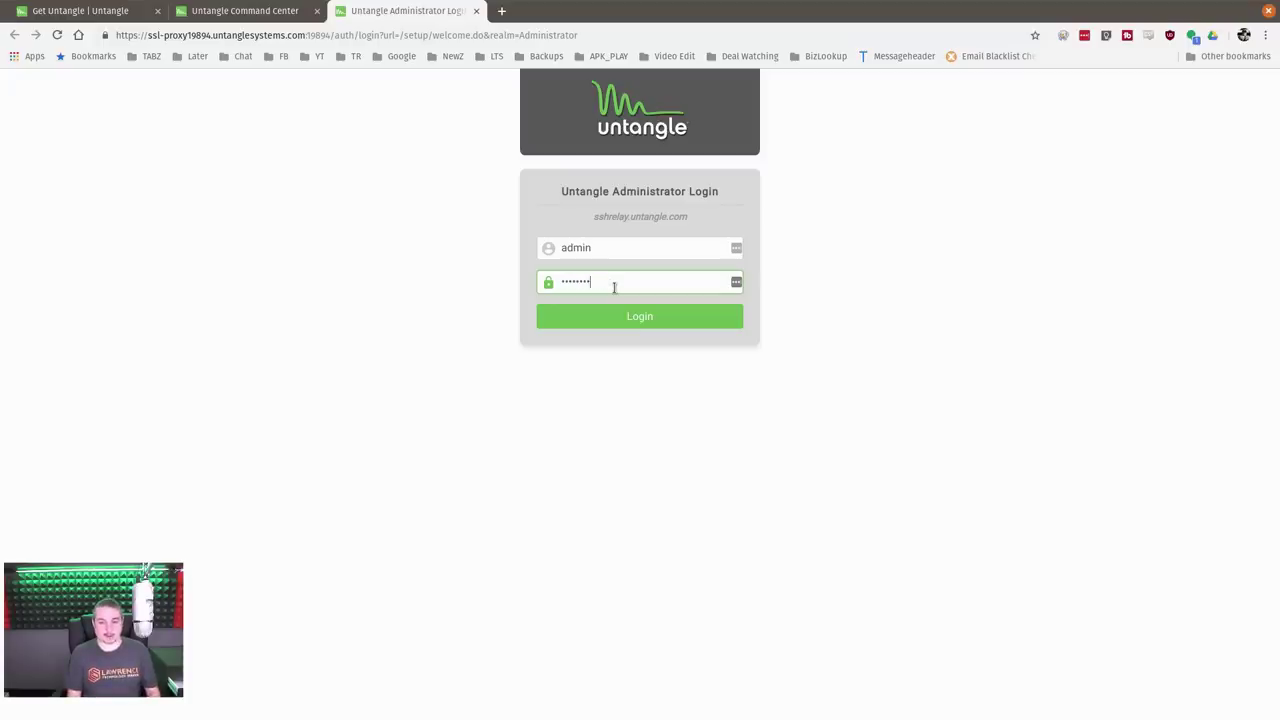
{"action": "key", "text": "Return"}
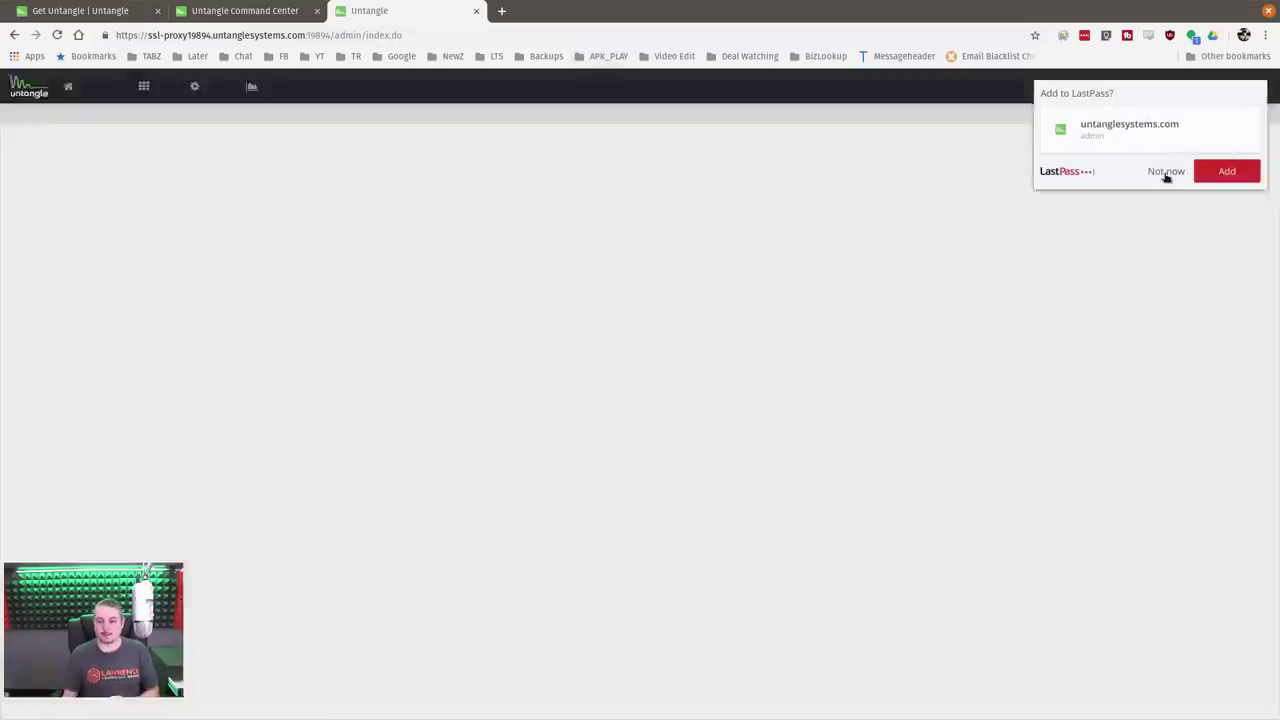
{"action": "left_click", "coordinate": [1166, 172]}
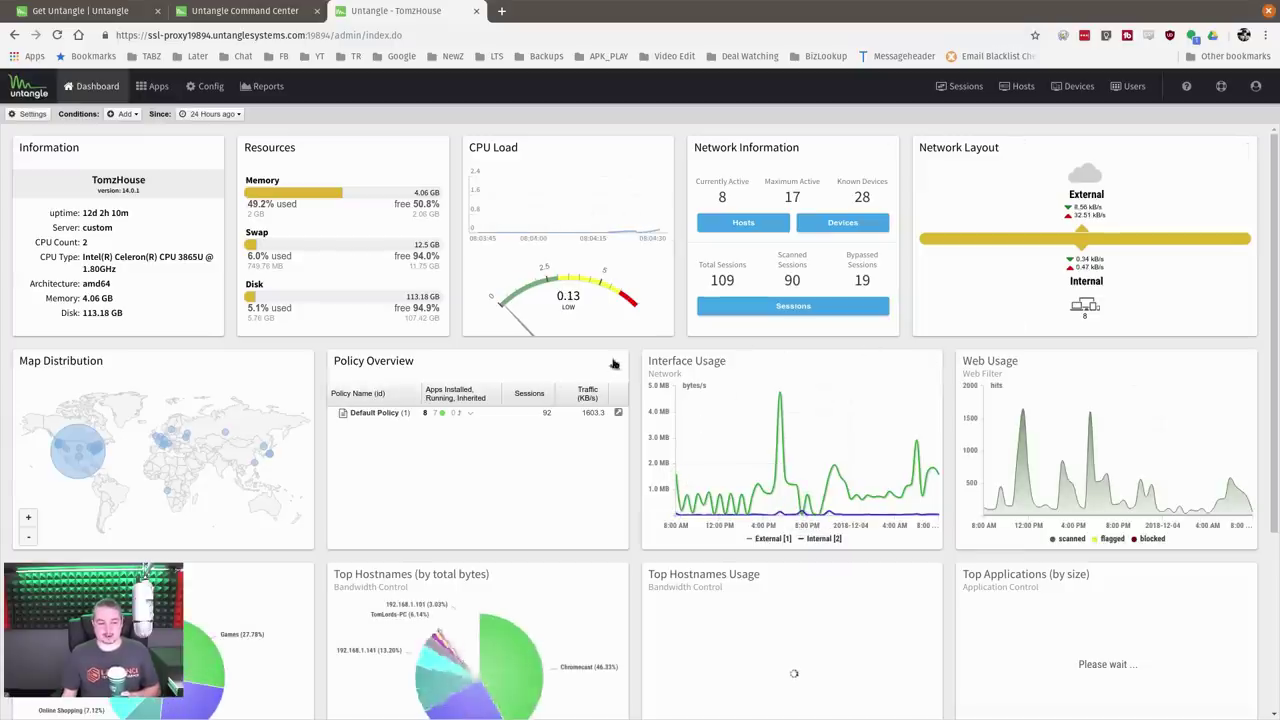
- Examine the TomzHouse dashboard charts for top categories, hostnames, hostname usage and applications, along with the network information
{"action": "scroll", "coordinate": [480, 503], "scroll_direction": "down", "scroll_amount": 3}
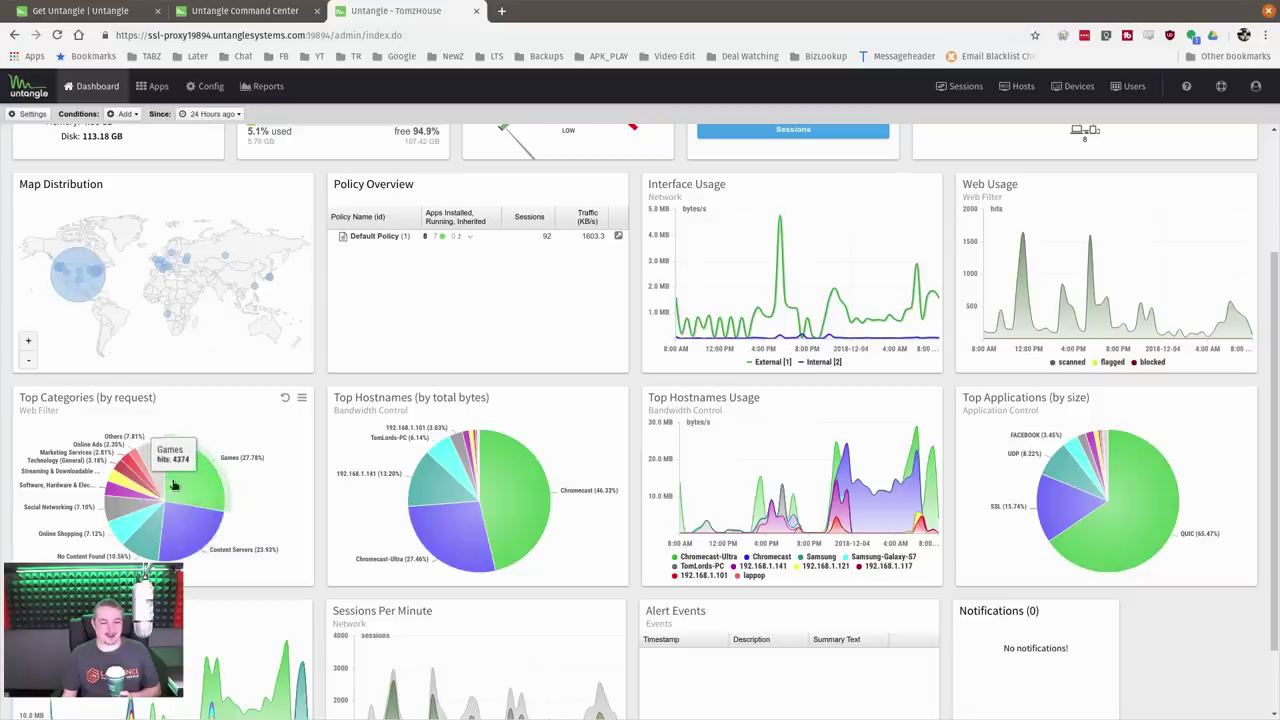
{"action": "mouse_move", "coordinate": [1148, 540]}
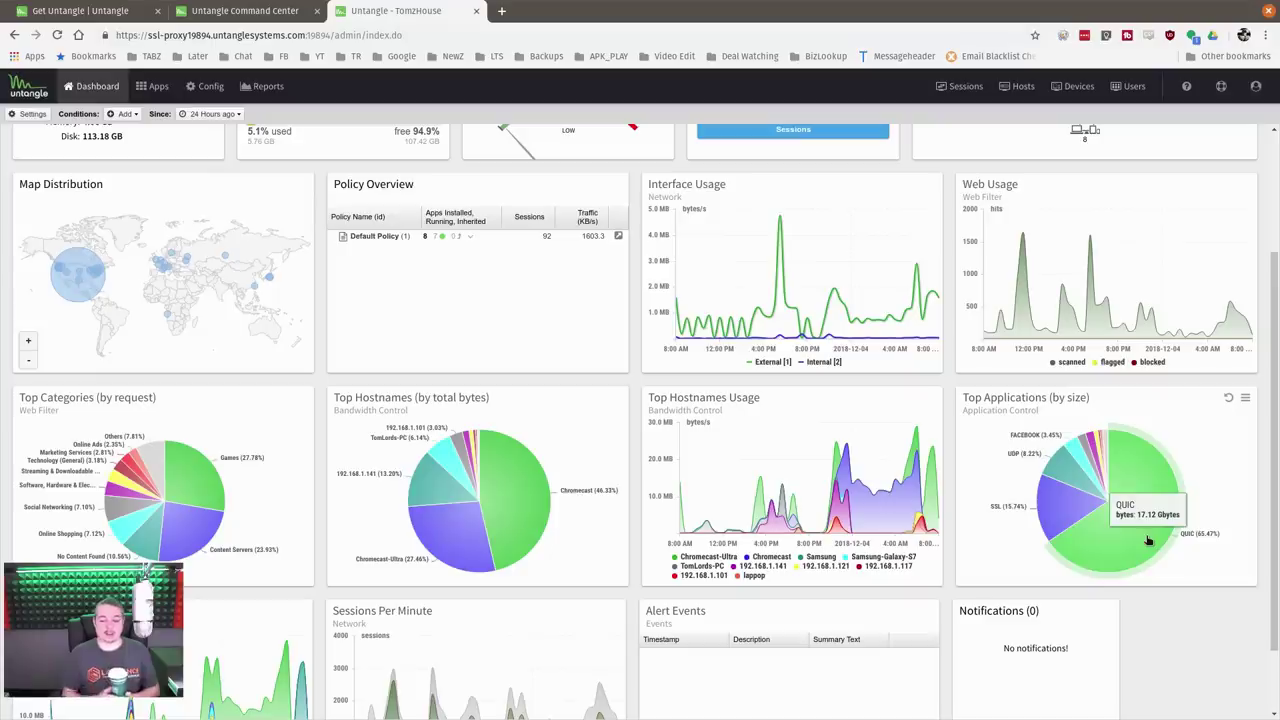
{"action": "mouse_move", "coordinate": [843, 520]}
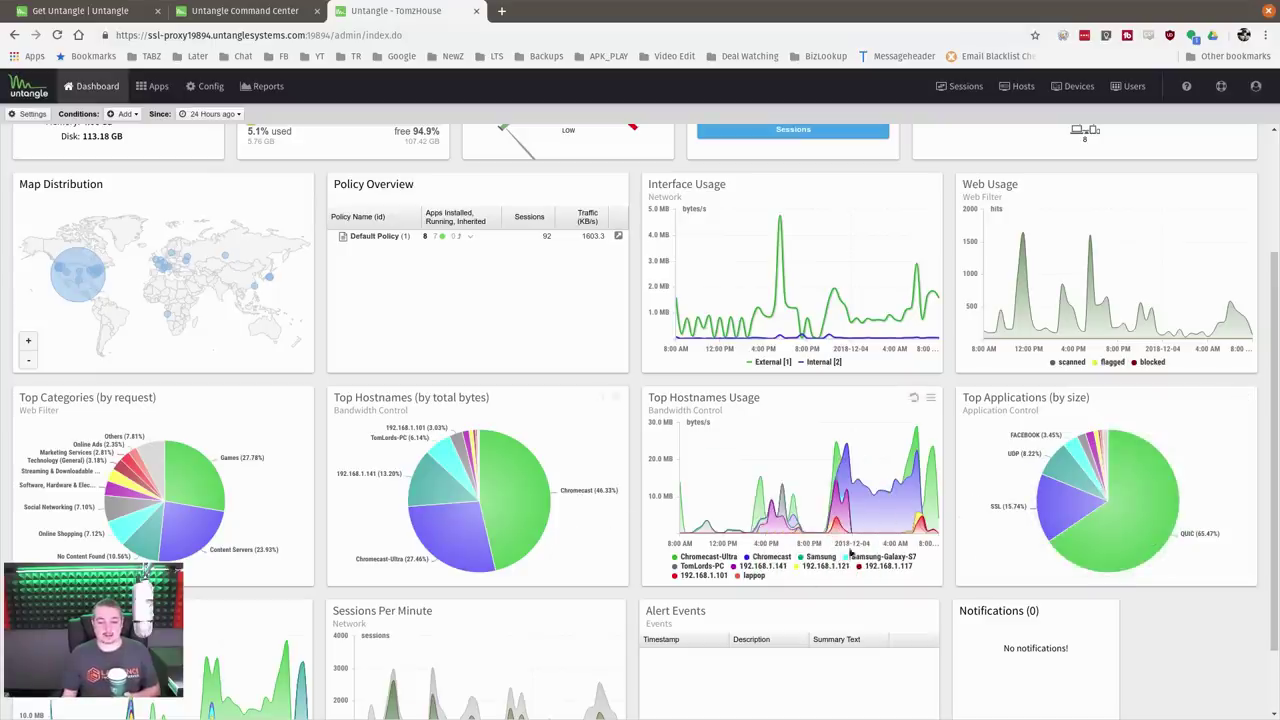
{"action": "scroll", "coordinate": [511, 454], "scroll_direction": "up", "scroll_amount": 1}
{"action": "scroll", "coordinate": [511, 454], "scroll_direction": "up", "scroll_amount": 1}
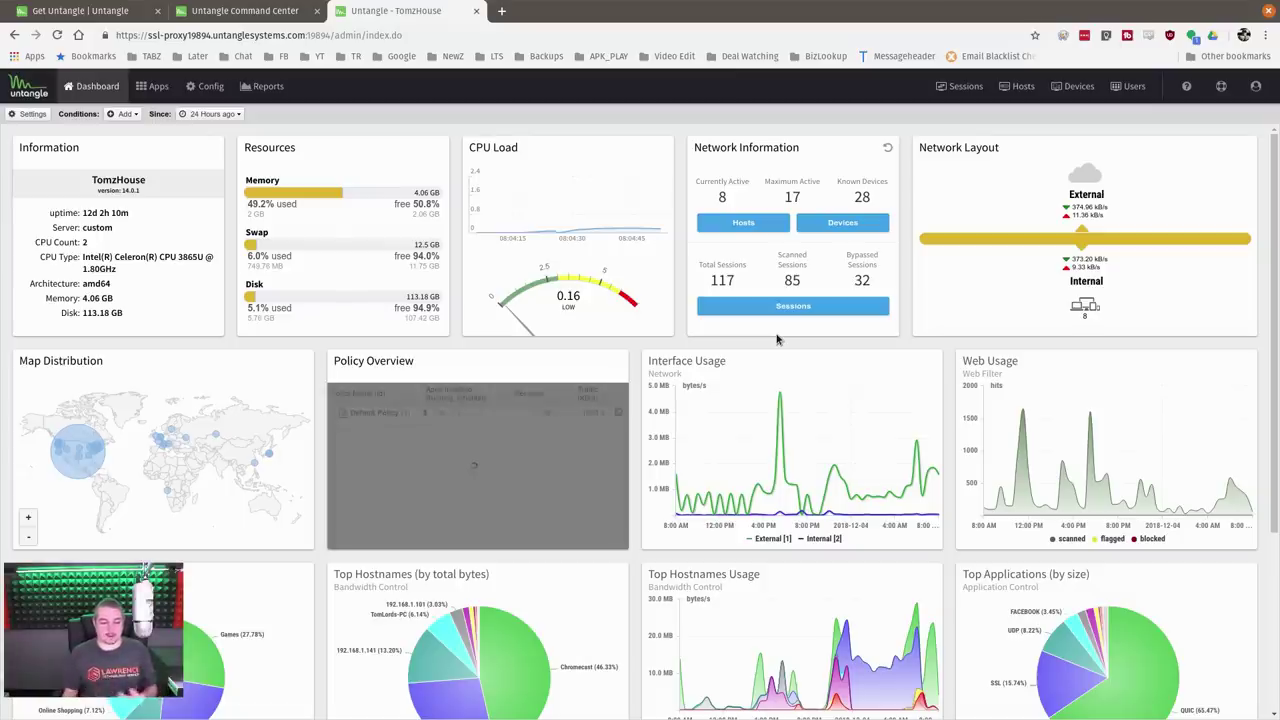
{"action": "scroll", "coordinate": [464, 510], "scroll_direction": "down", "scroll_amount": 1}
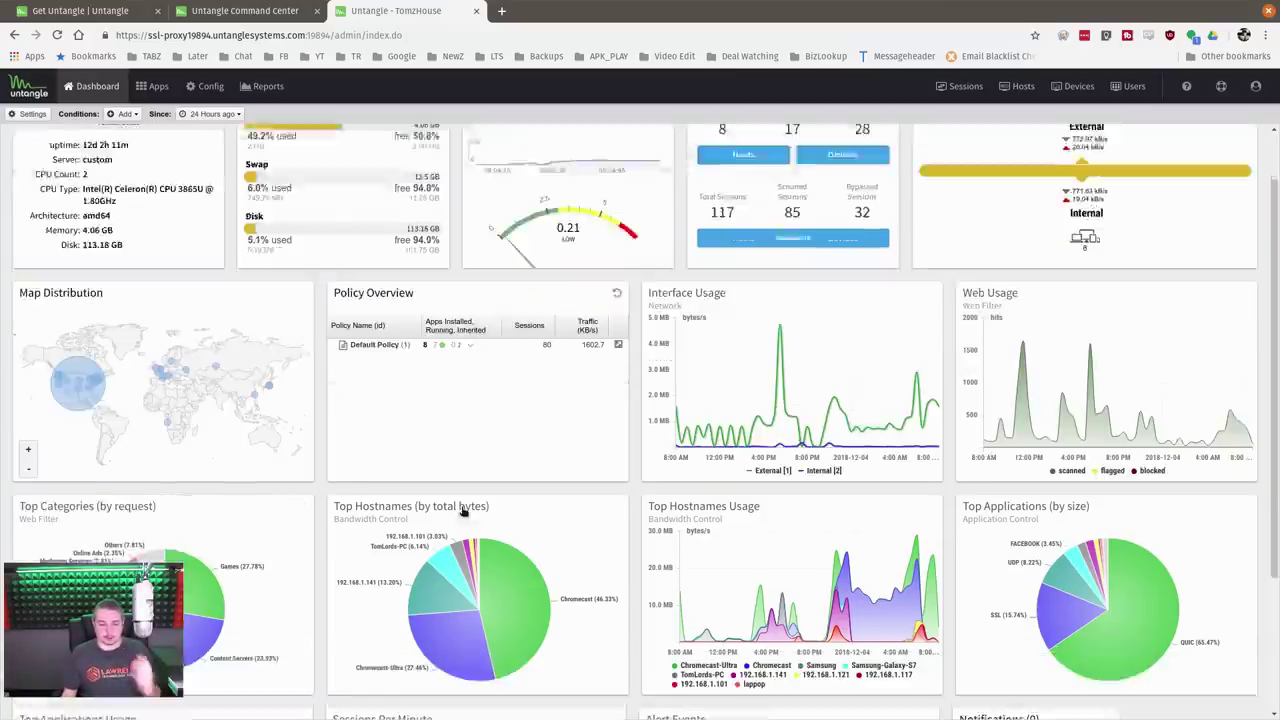
{"action": "scroll", "coordinate": [464, 510], "scroll_direction": "down", "scroll_amount": 3}
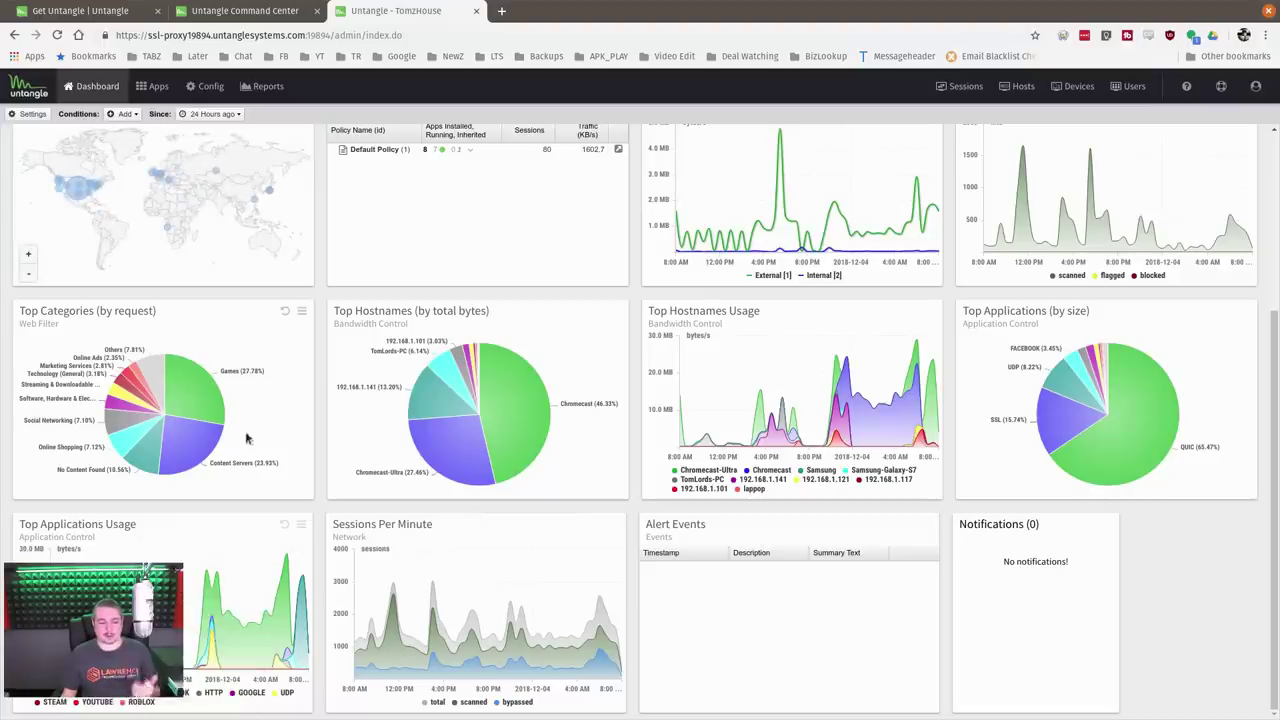
- Filter the dashboard by the global condition Hostname = Chromecast, and remove that condition after viewing the filtered charts
{"action": "left_click", "coordinate": [524, 410]}
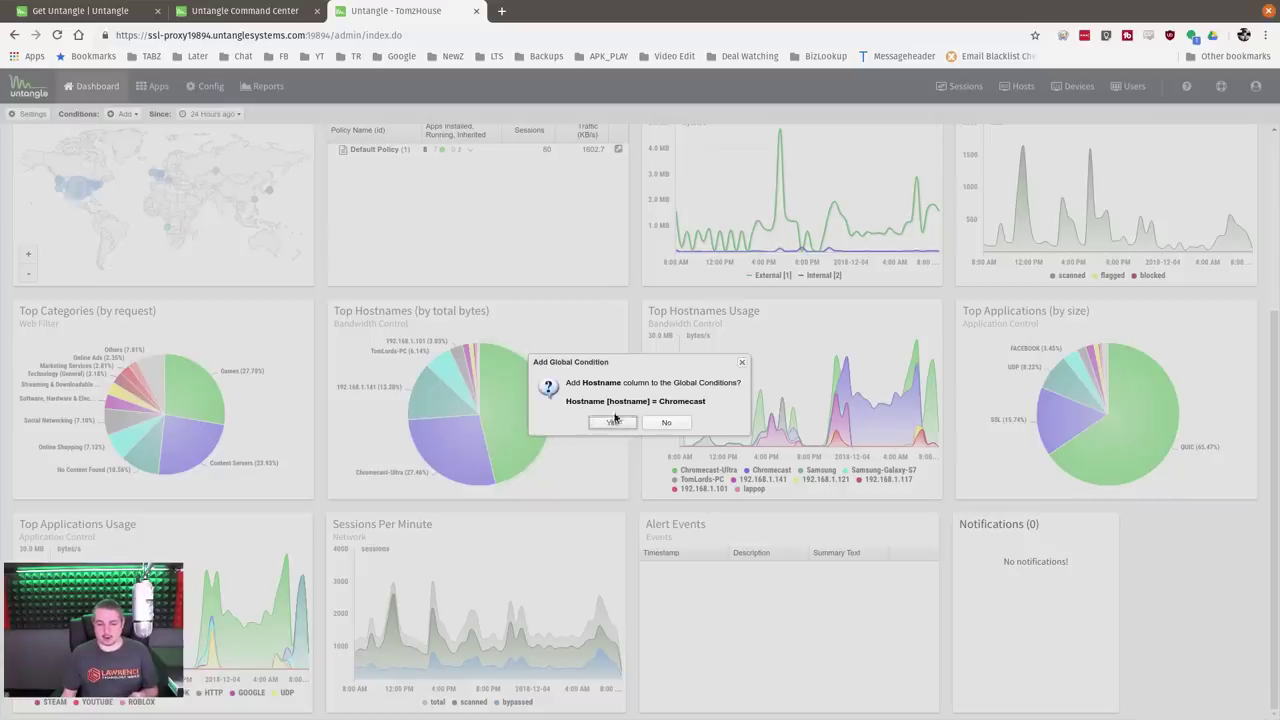
{"action": "left_click", "coordinate": [612, 424]}
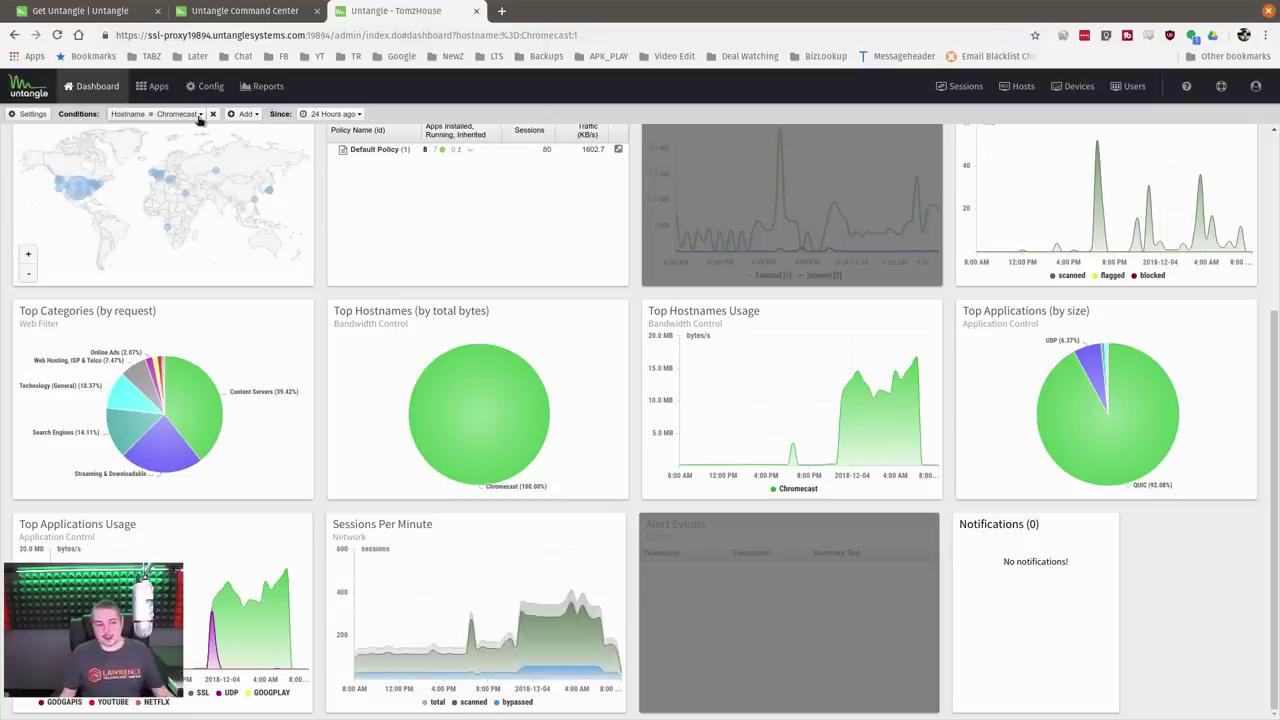
{"action": "left_click", "coordinate": [213, 115]}
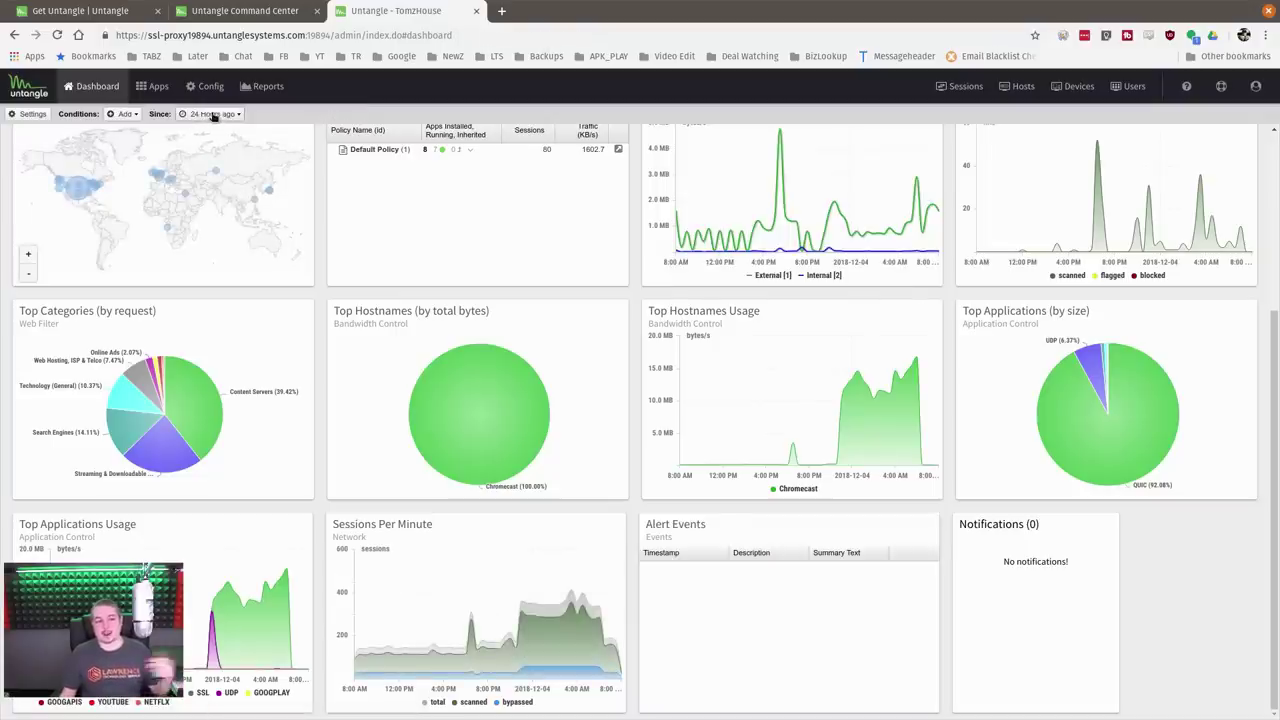
- Install the Web Cache app for the Default Policy and open its status page
{"action": "left_click", "coordinate": [155, 86]}
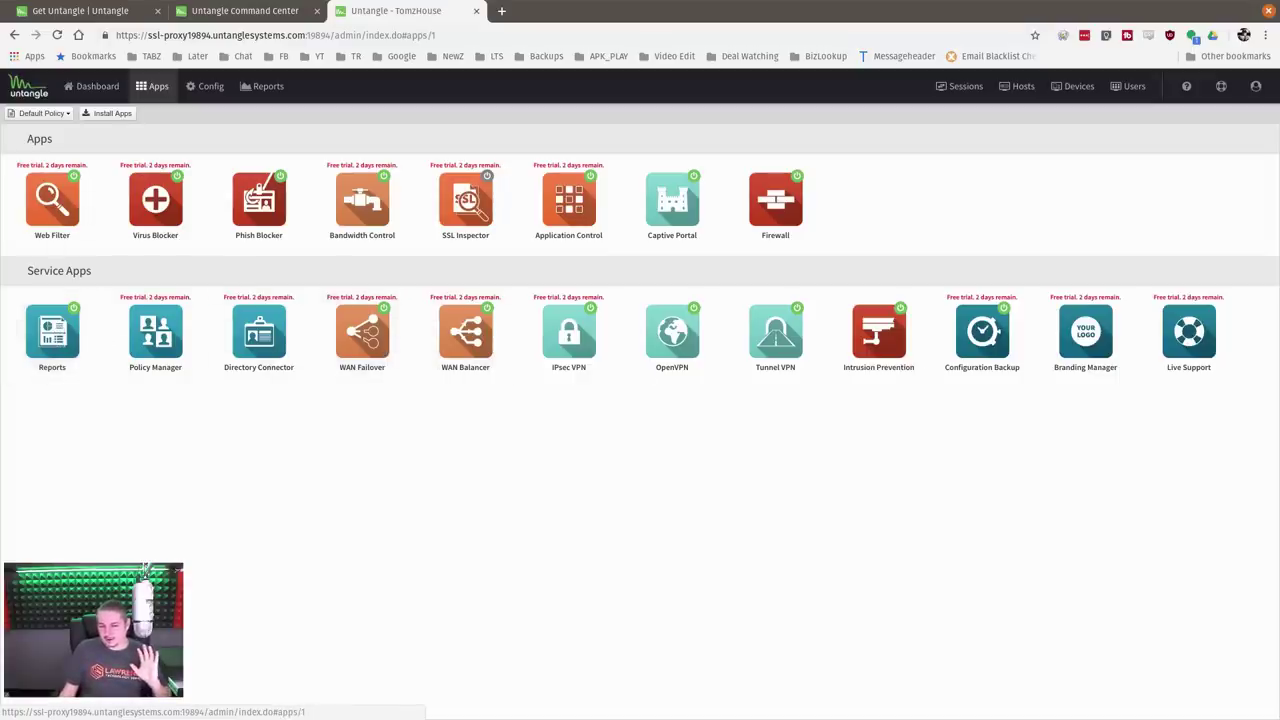
{"action": "left_click", "coordinate": [105, 114]}
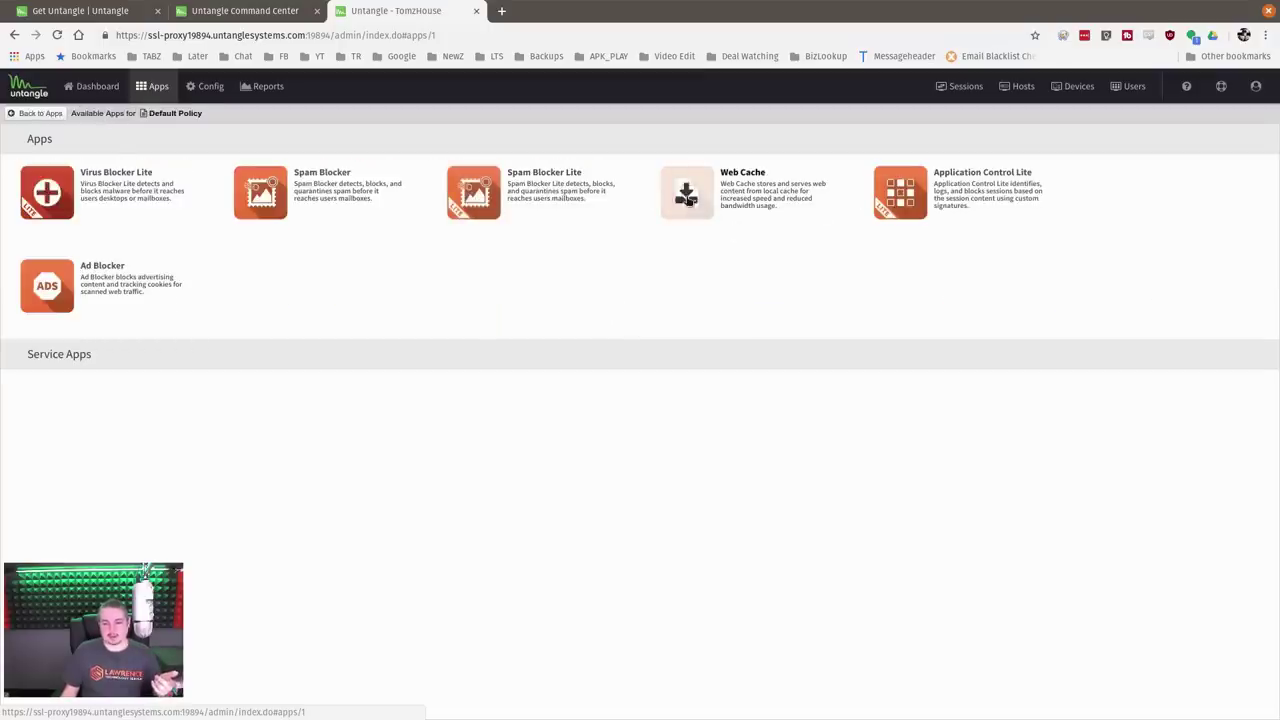
{"action": "left_click", "coordinate": [686, 197]}
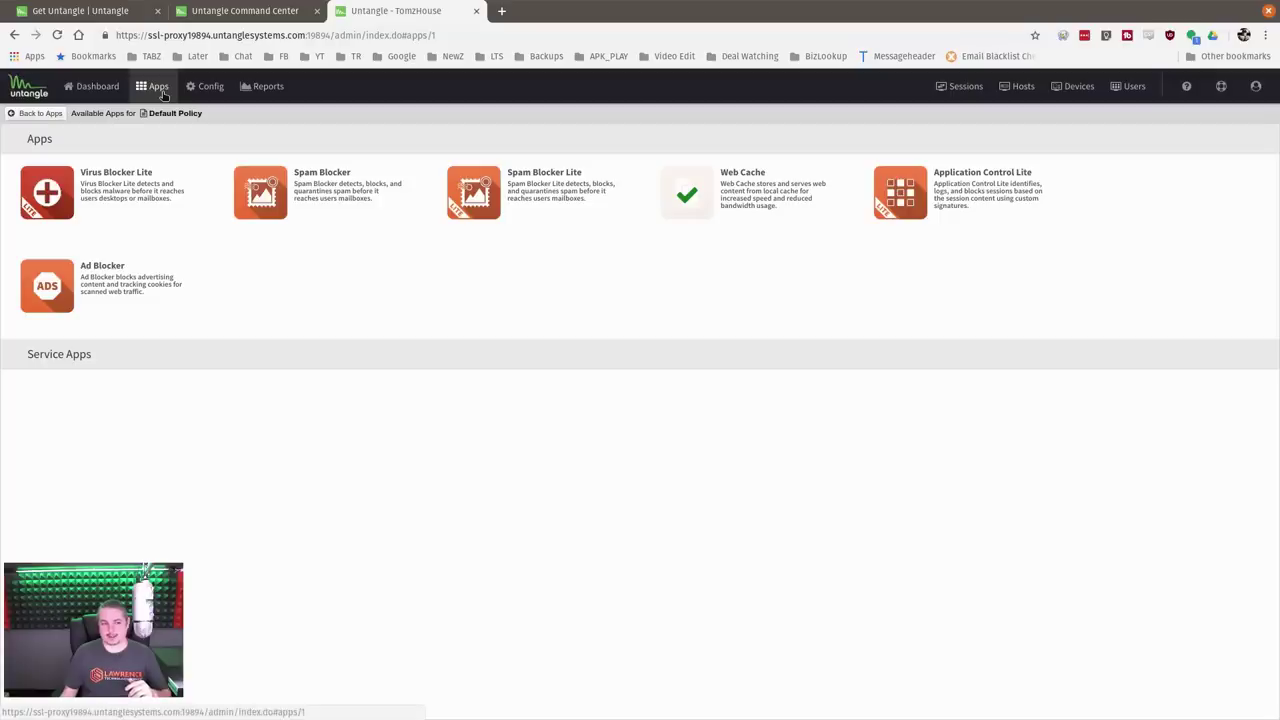
{"action": "left_click", "coordinate": [36, 113]}
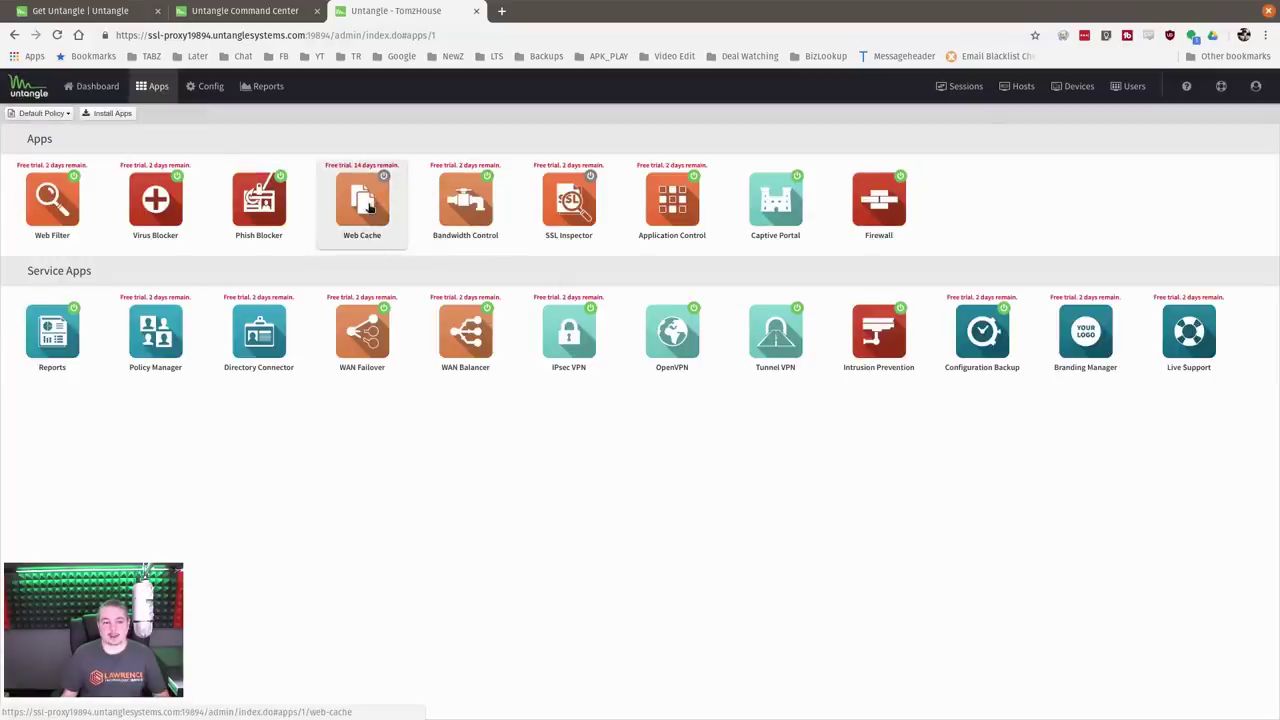
{"action": "left_click", "coordinate": [370, 207]}
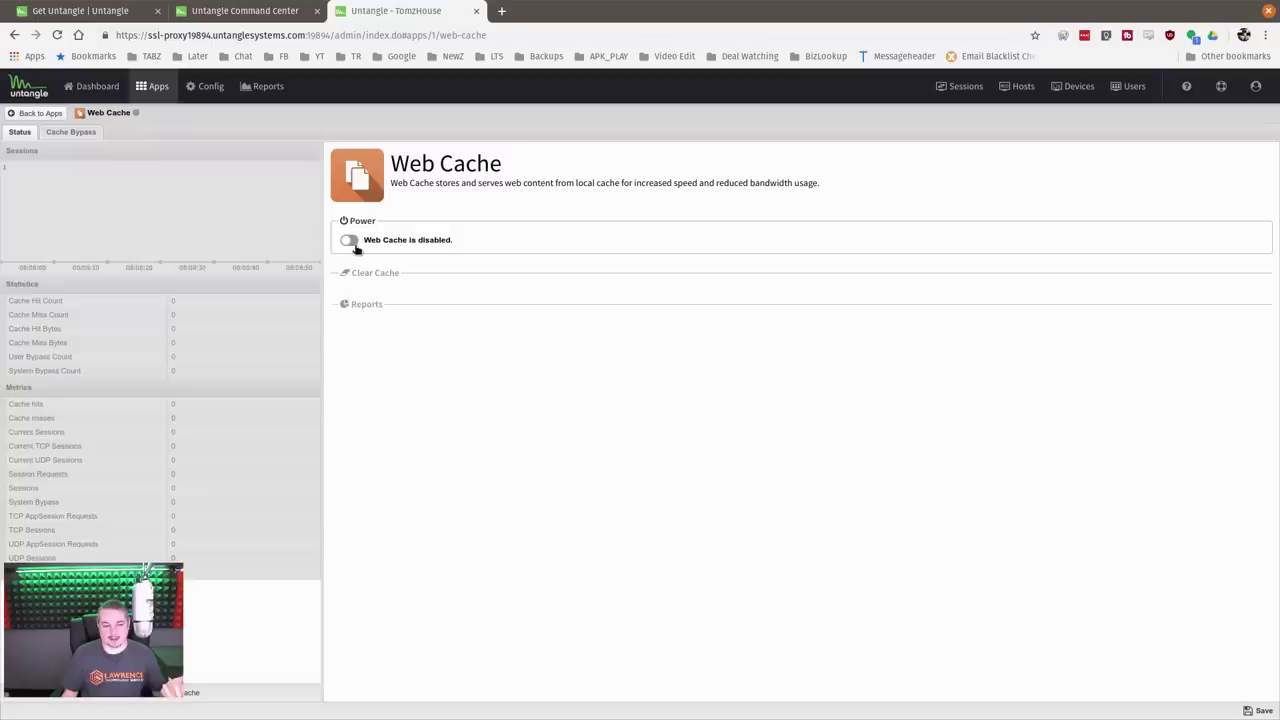
- Enable Web Cache, tick and untick the clear-cache risk acknowledgement without clearing the cache, and return to the apps overview
{"action": "left_click", "coordinate": [349, 242]}
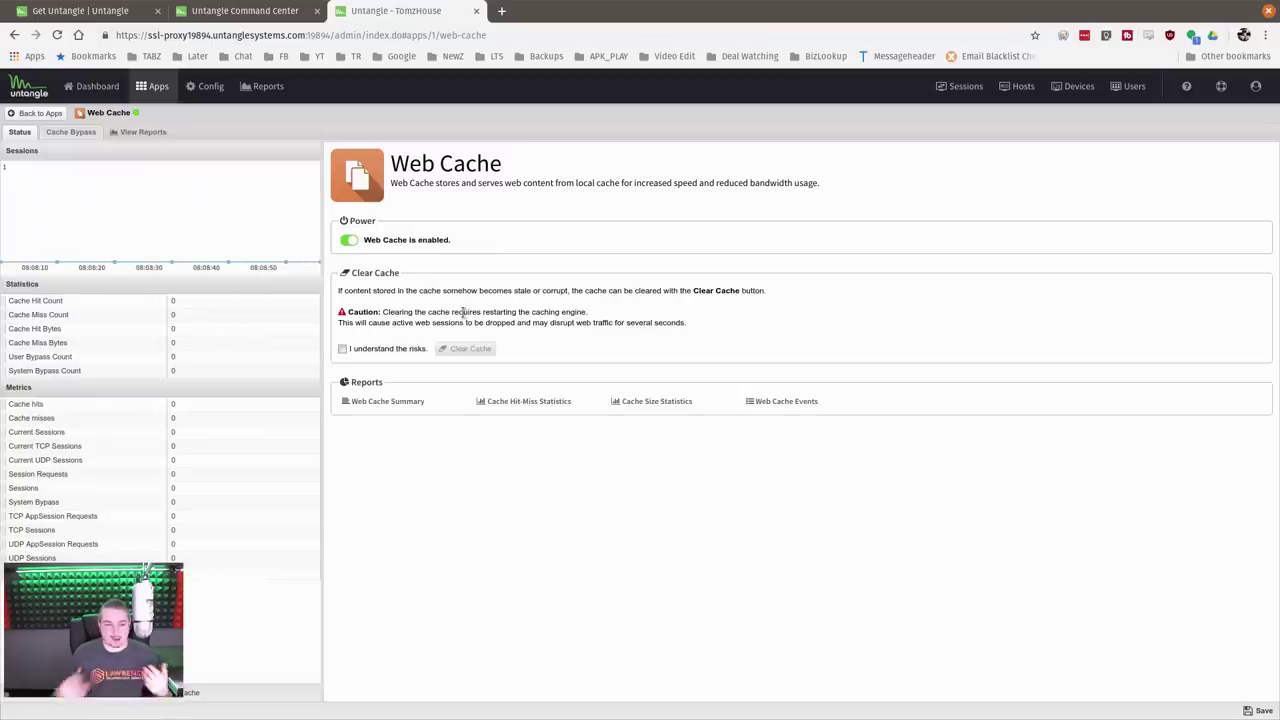
{"action": "left_click", "coordinate": [390, 350]}
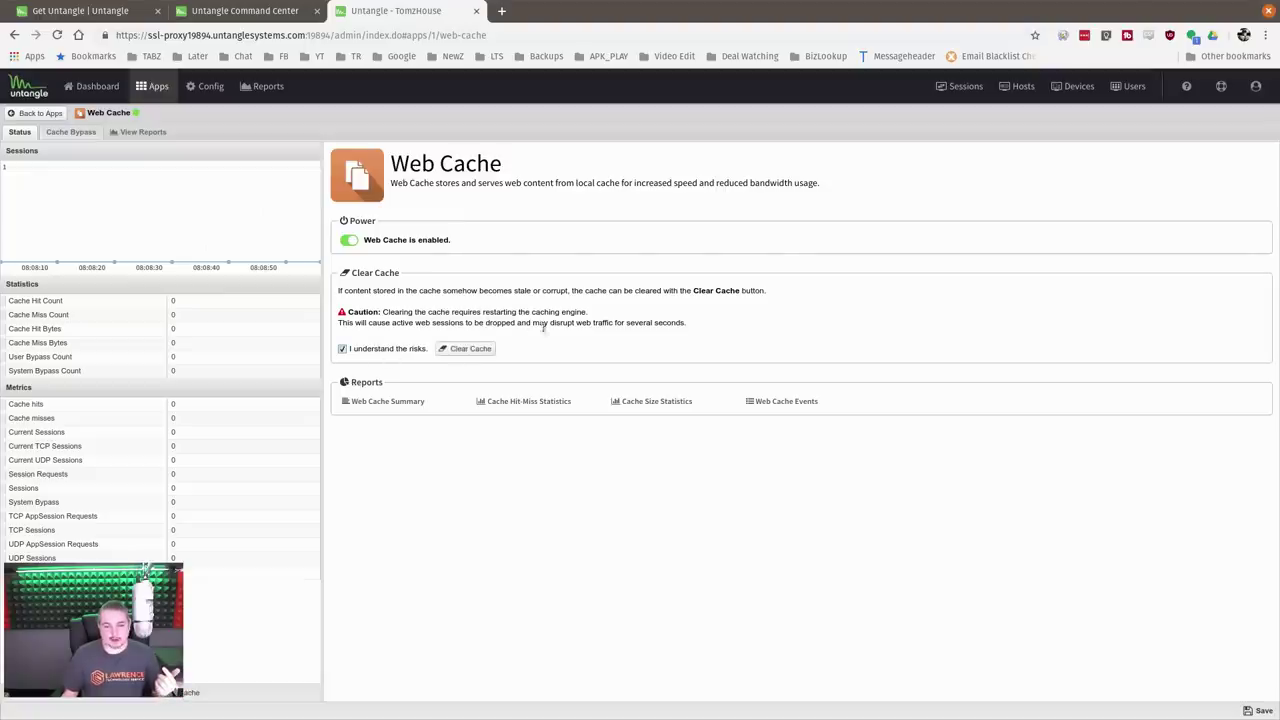
{"action": "left_click", "coordinate": [380, 351]}
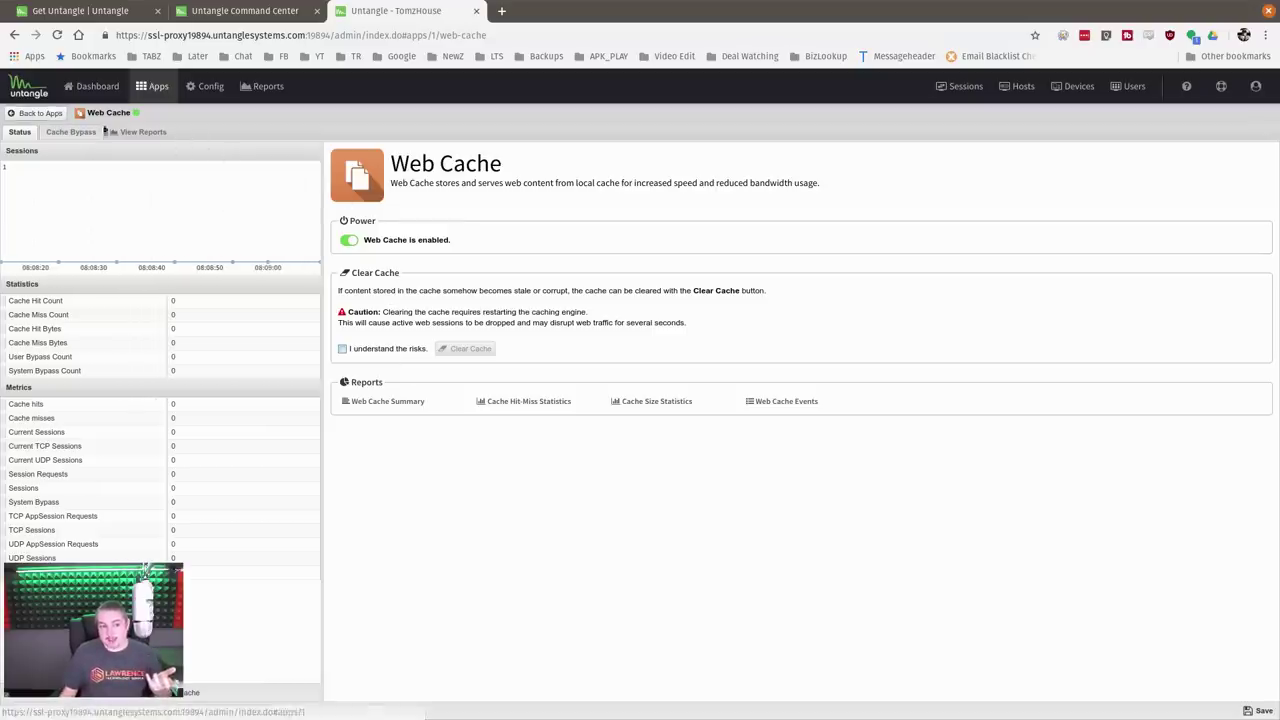
{"action": "left_click", "coordinate": [30, 114]}
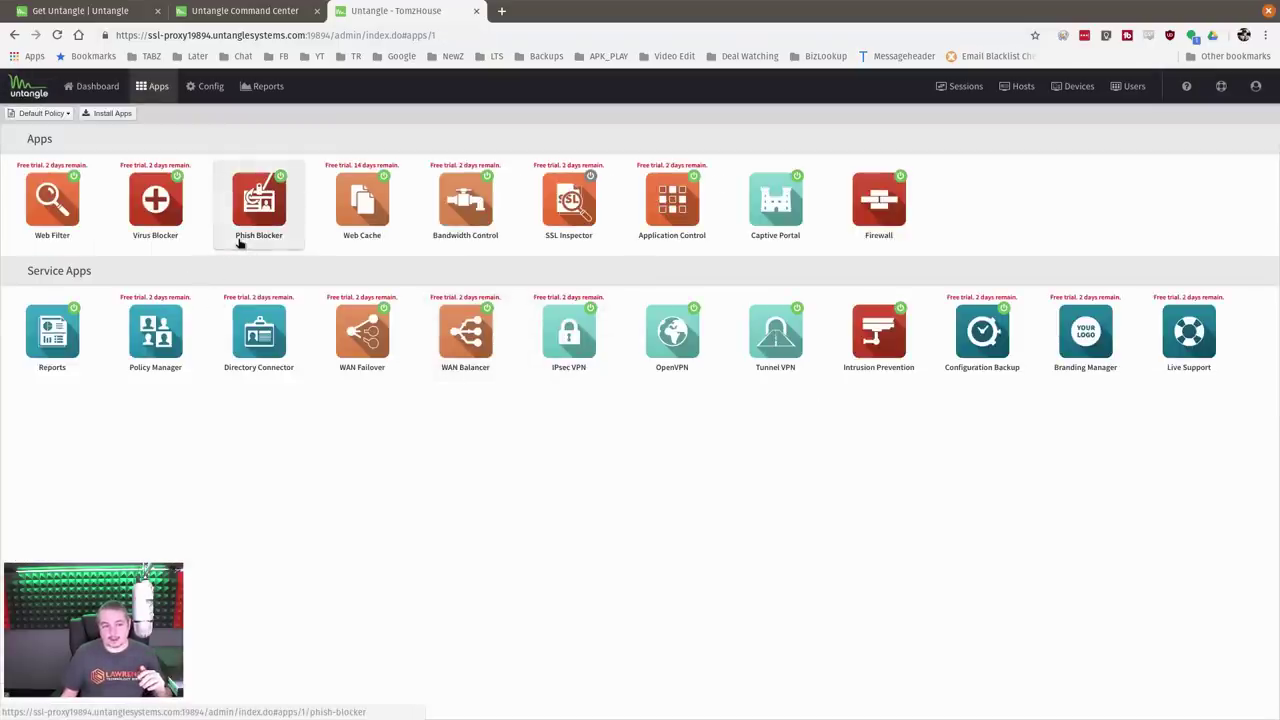
- Open Application Control and examine its rules and the full list of recognized applications with their block, tarpit and flag options
{"action": "left_click", "coordinate": [690, 218]}
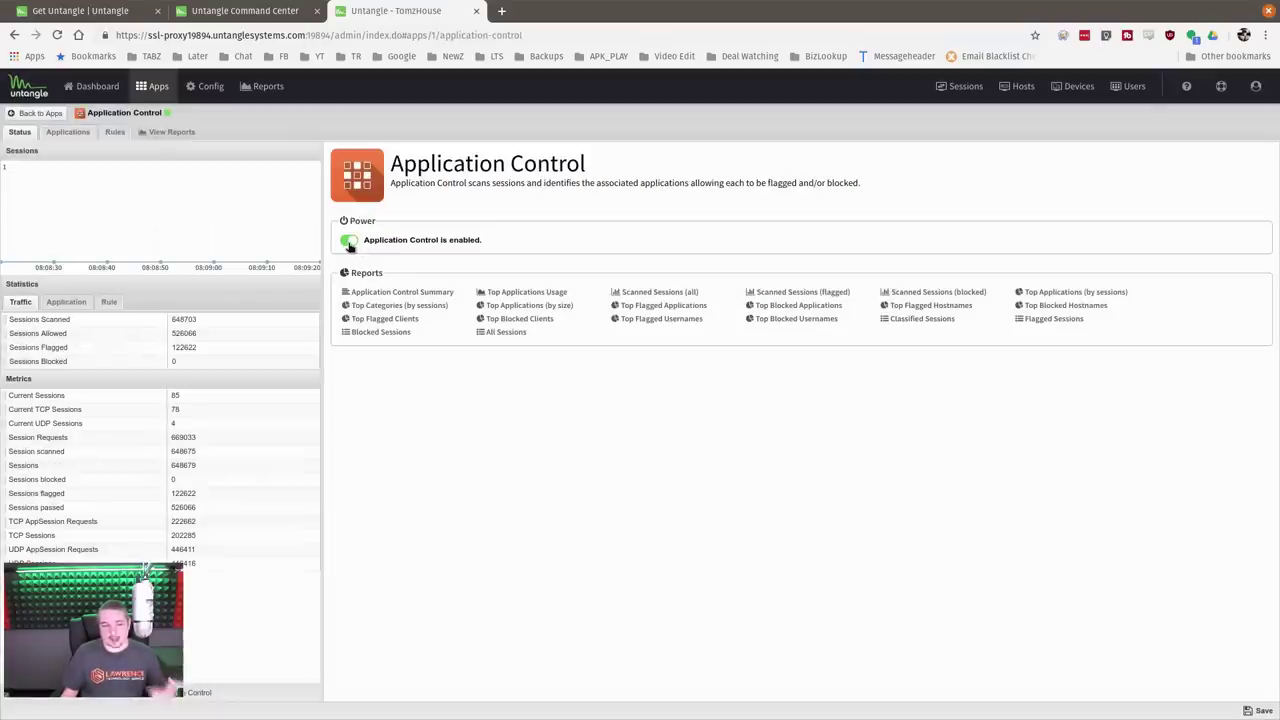
{"action": "left_click", "coordinate": [70, 132]}
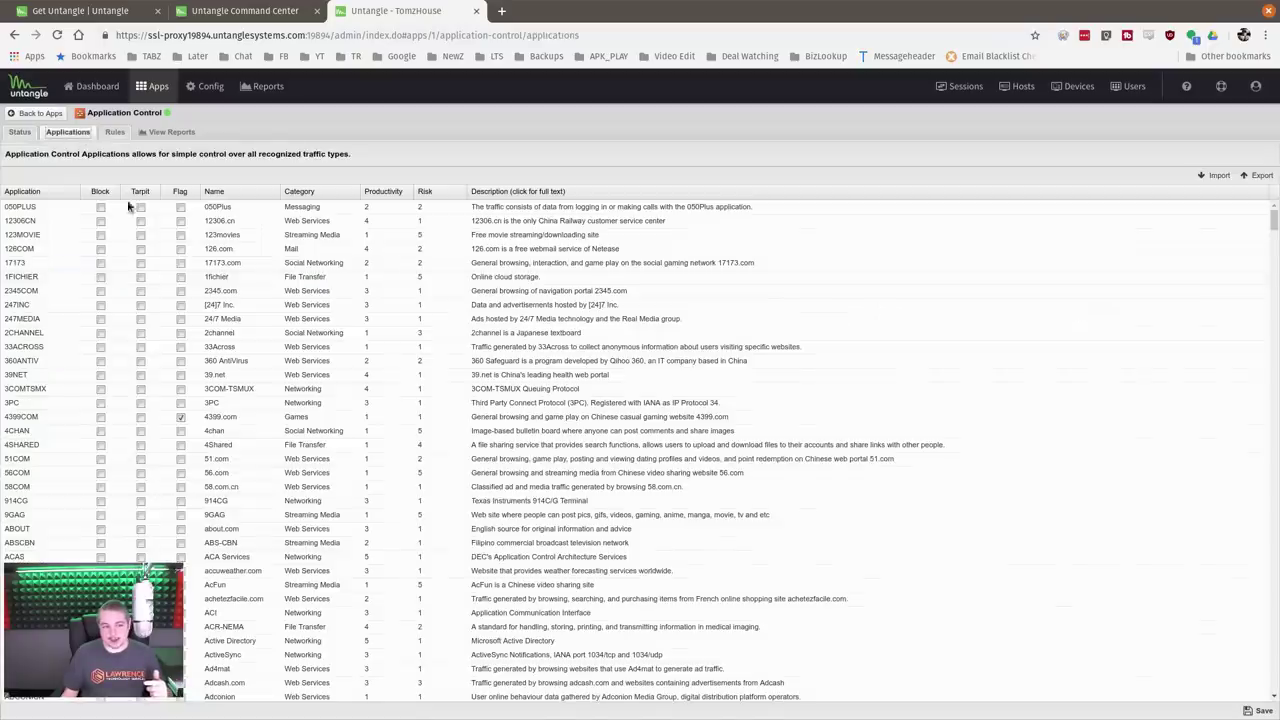
{"action": "left_click", "coordinate": [115, 132]}
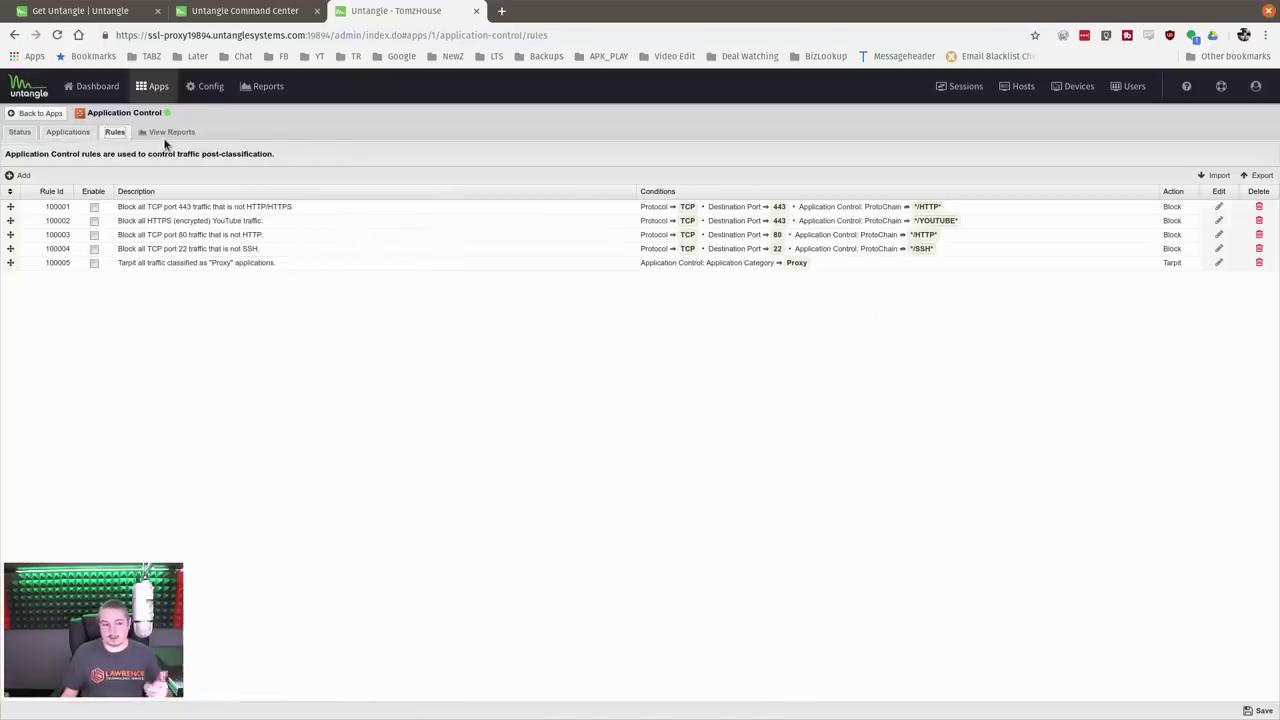
{"action": "left_click", "coordinate": [68, 132]}
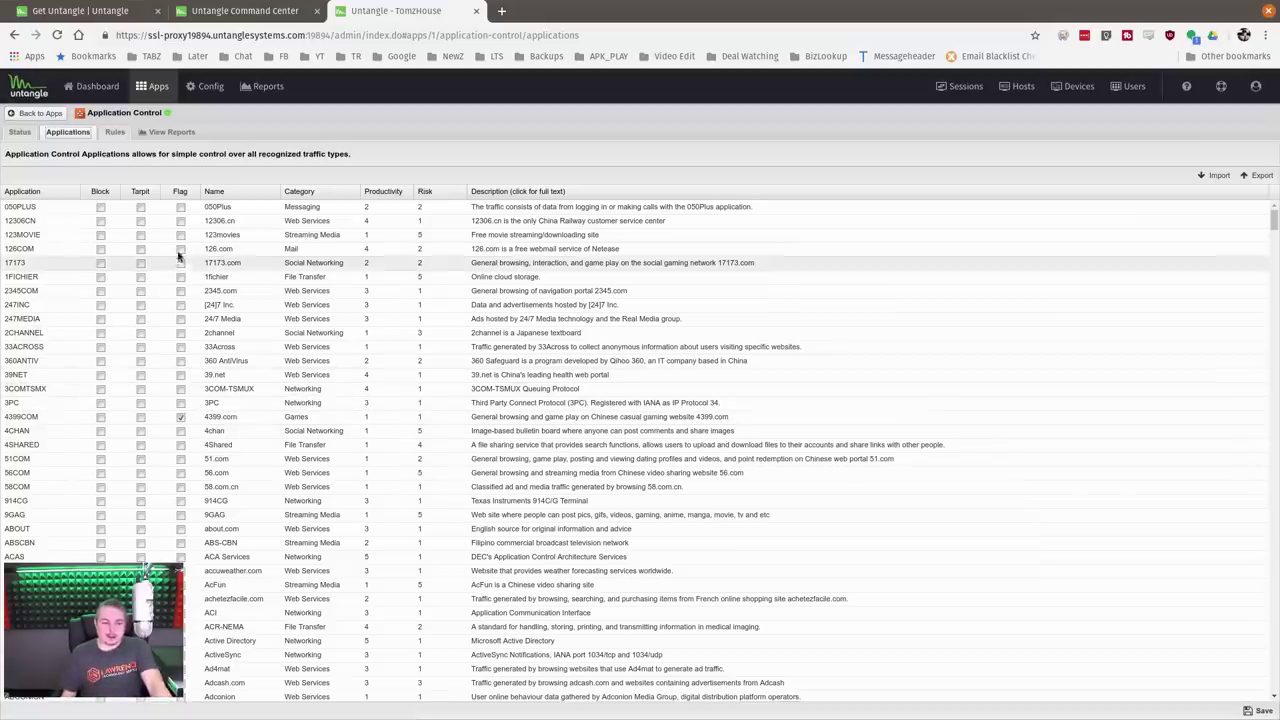
{"action": "scroll", "coordinate": [238, 400], "scroll_direction": "down", "scroll_amount": 3}
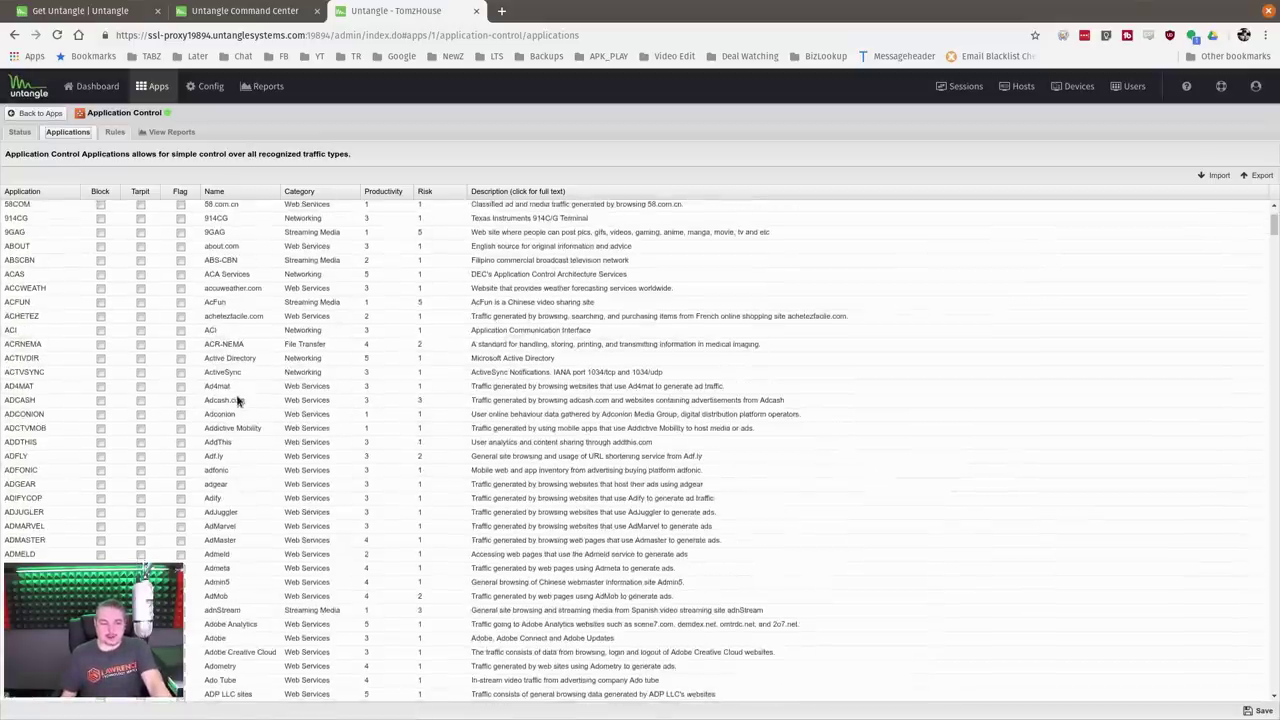
{"action": "scroll", "coordinate": [238, 400], "scroll_direction": "down", "scroll_amount": 12}
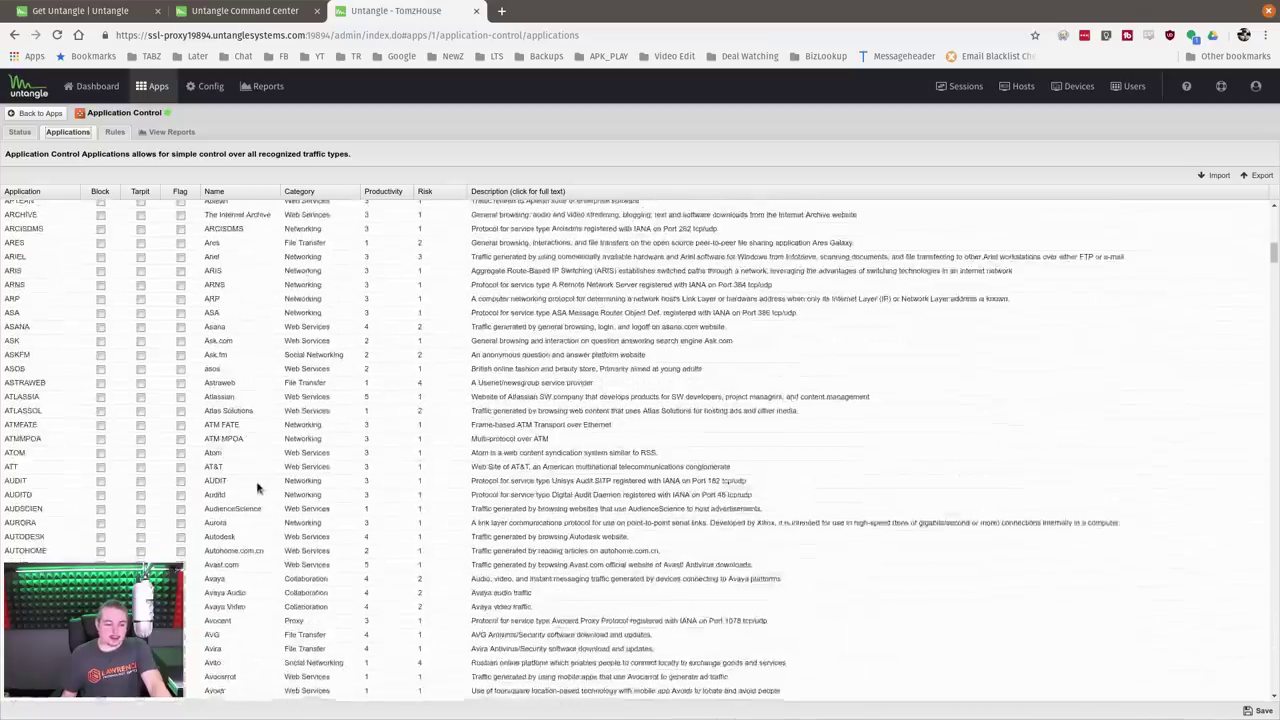
{"action": "left_click_drag", "start_coordinate": [1274, 257], "coordinate": [1268, 640]}
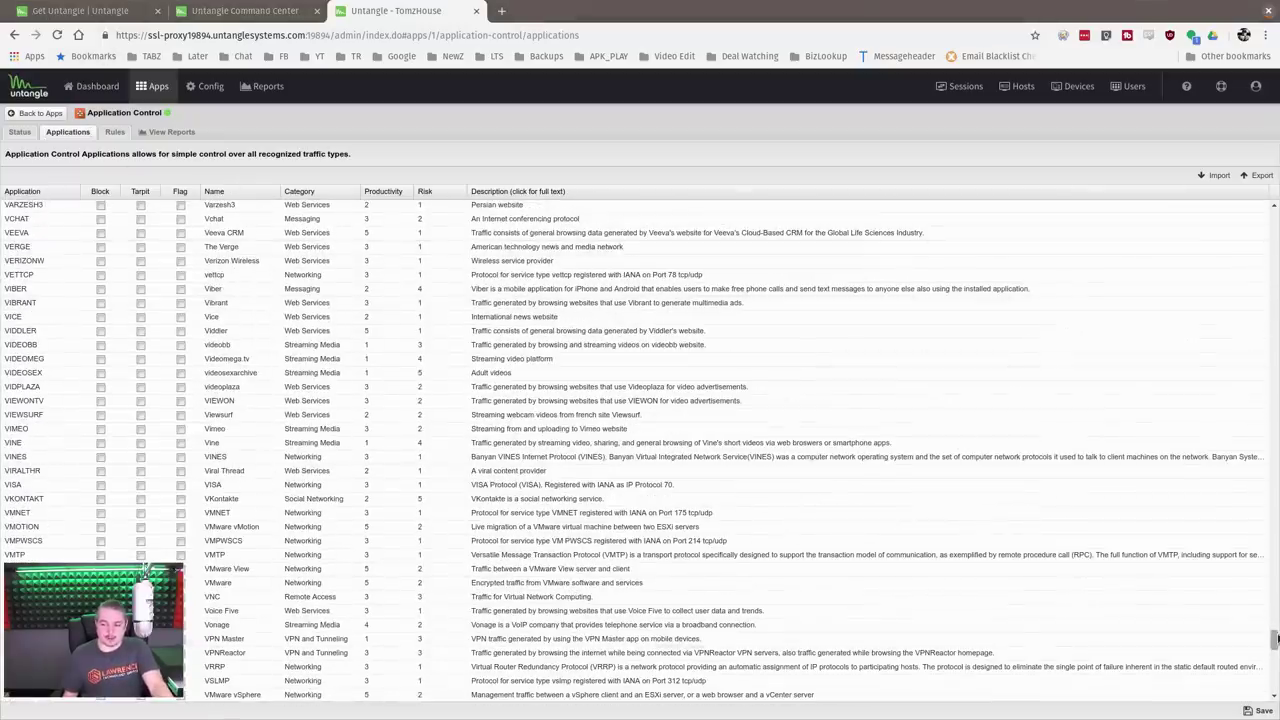
{"action": "left_click_drag", "start_coordinate": [1274, 638], "coordinate": [1274, 220]}
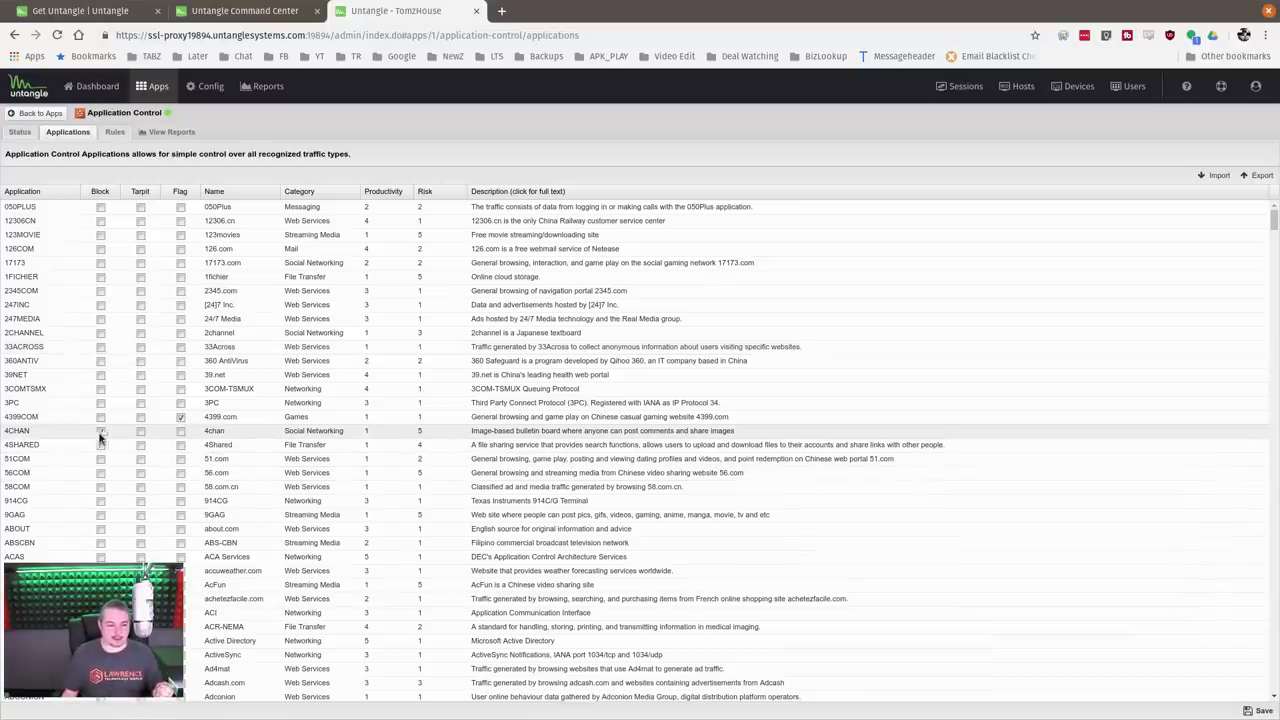
- Mark 4chan as blocked in the application list, and read the Untangle wiki's answer on when to use block vs tarpit
{"action": "left_click", "coordinate": [140, 431]}
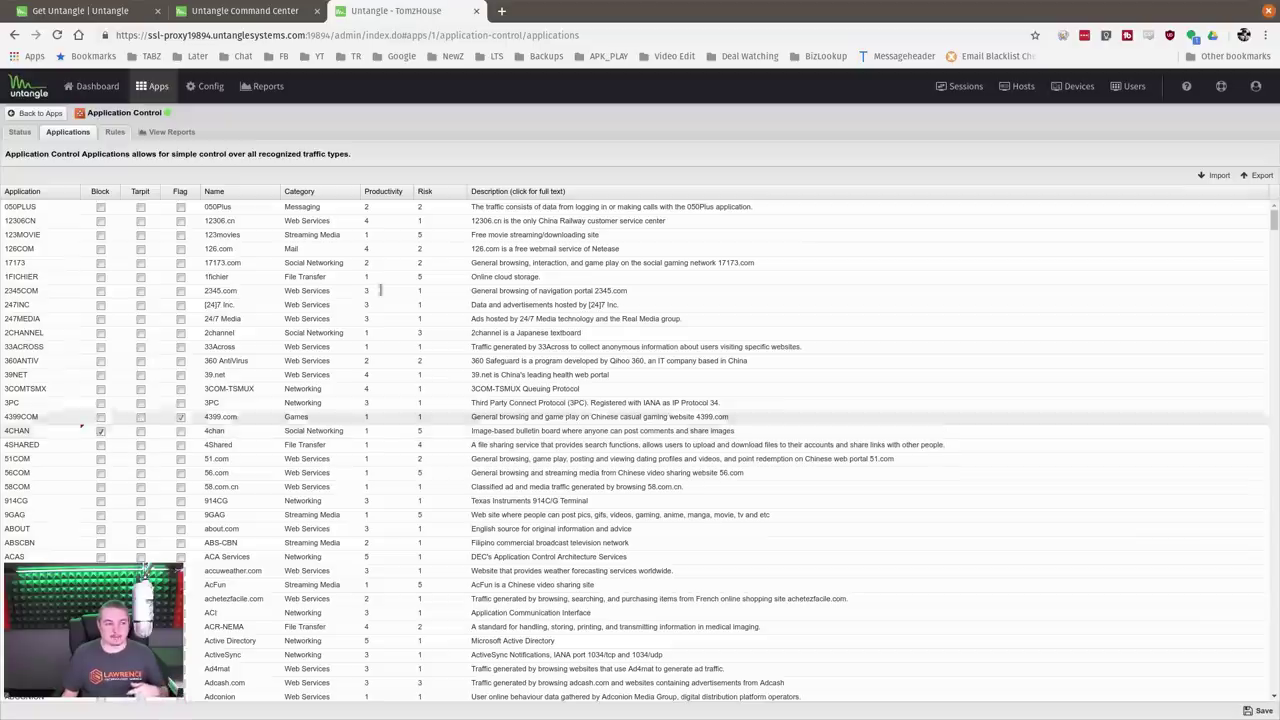
{"action": "left_click", "coordinate": [573, 11]}
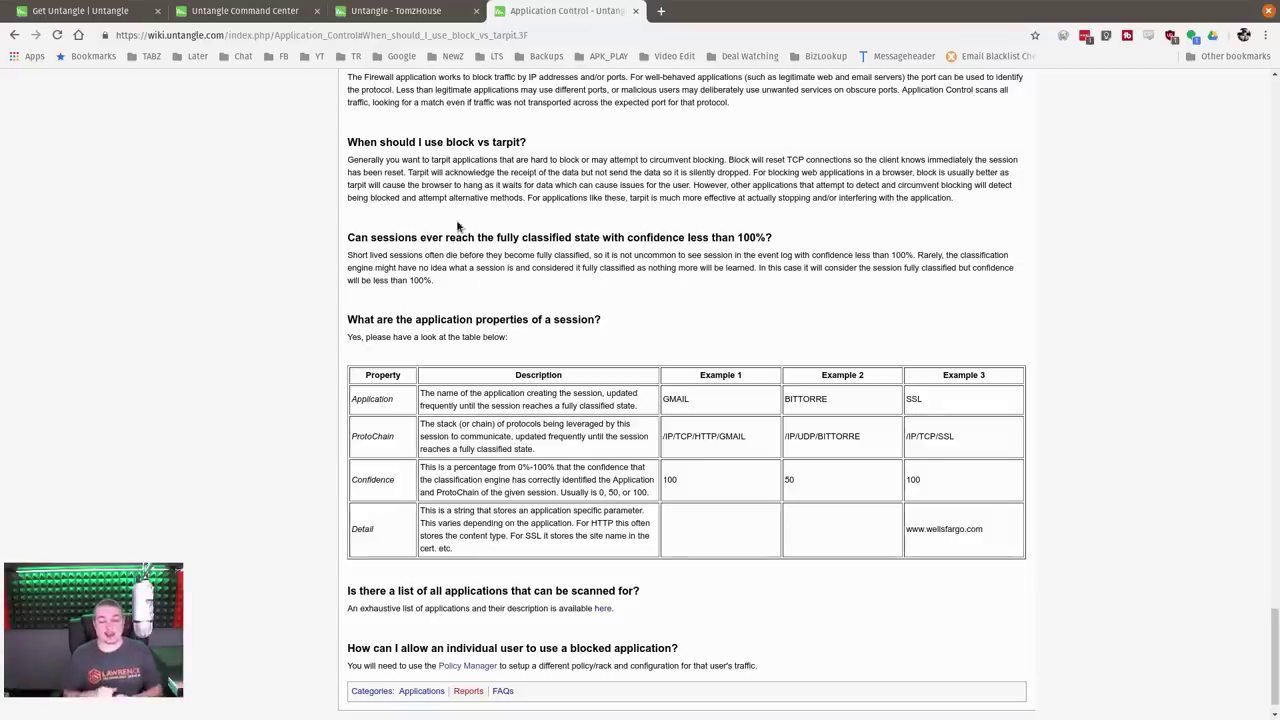
{"action": "key", "text": "ctrl+plus"}
{"action": "key", "text": "ctrl+plus"}
{"action": "key", "text": "ctrl+plus"}
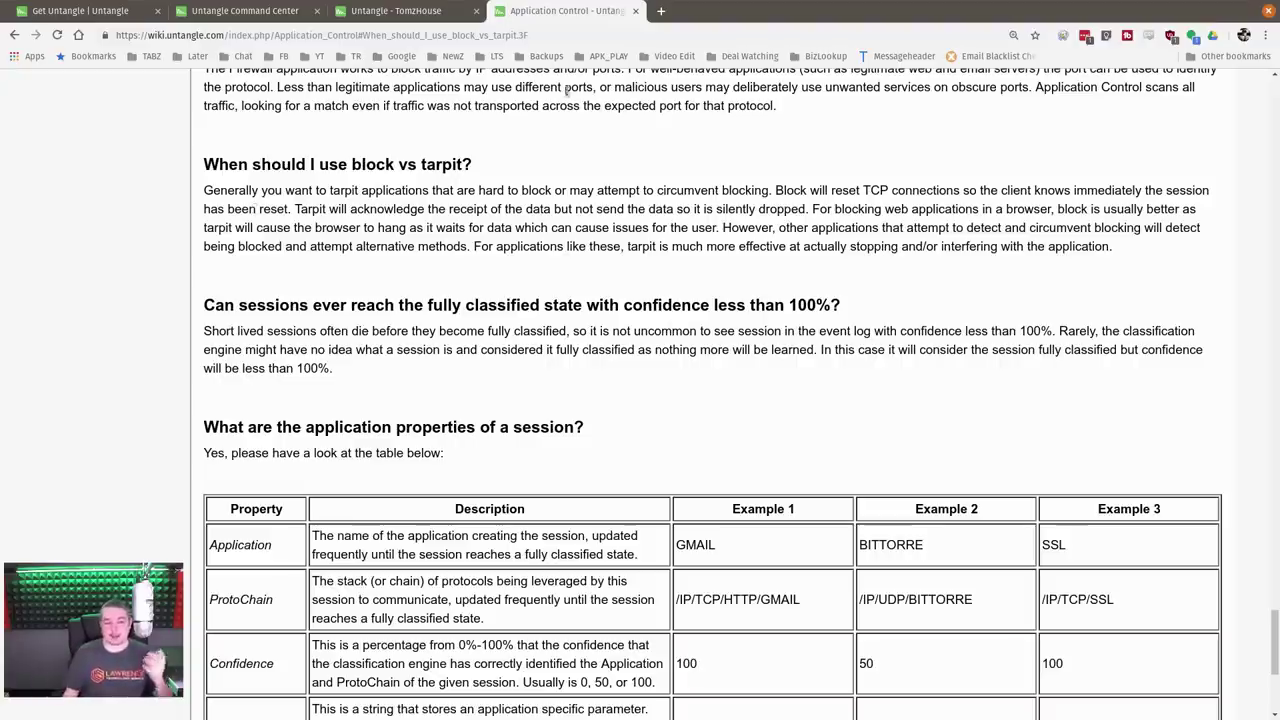
{"action": "key", "text": "ctrl+minus"}
{"action": "key", "text": "ctrl+minus"}
{"action": "key", "text": "ctrl+minus"}
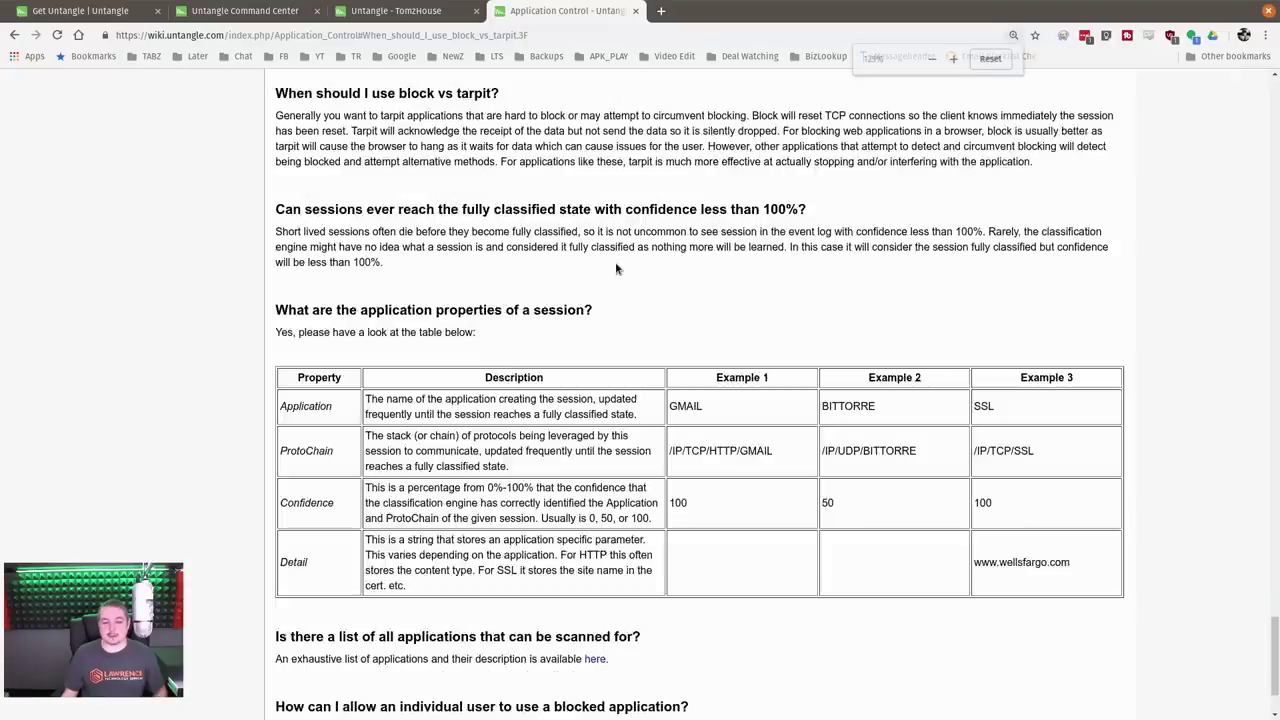
- Return to the TomzHouse application list and leave Application Control for the apps overview, discarding the unsaved settings
{"action": "left_click", "coordinate": [440, 8]}
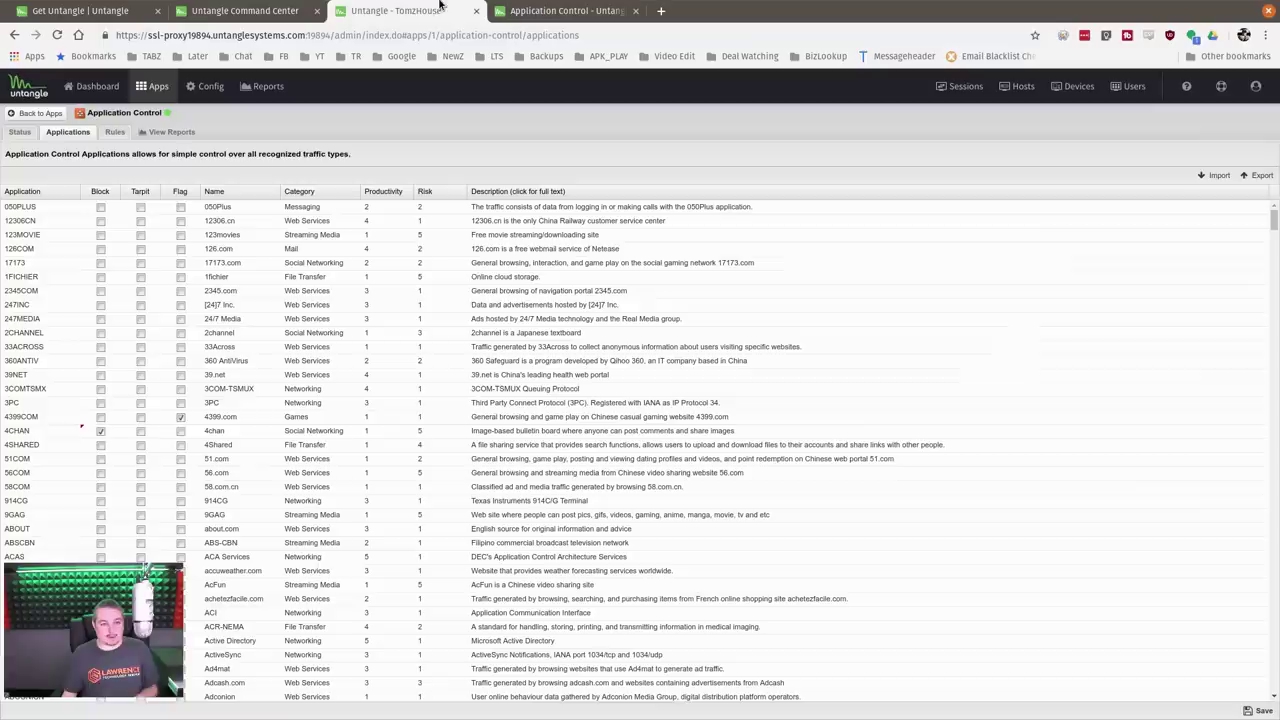
{"action": "scroll", "coordinate": [409, 410], "scroll_direction": "down", "scroll_amount": 2}
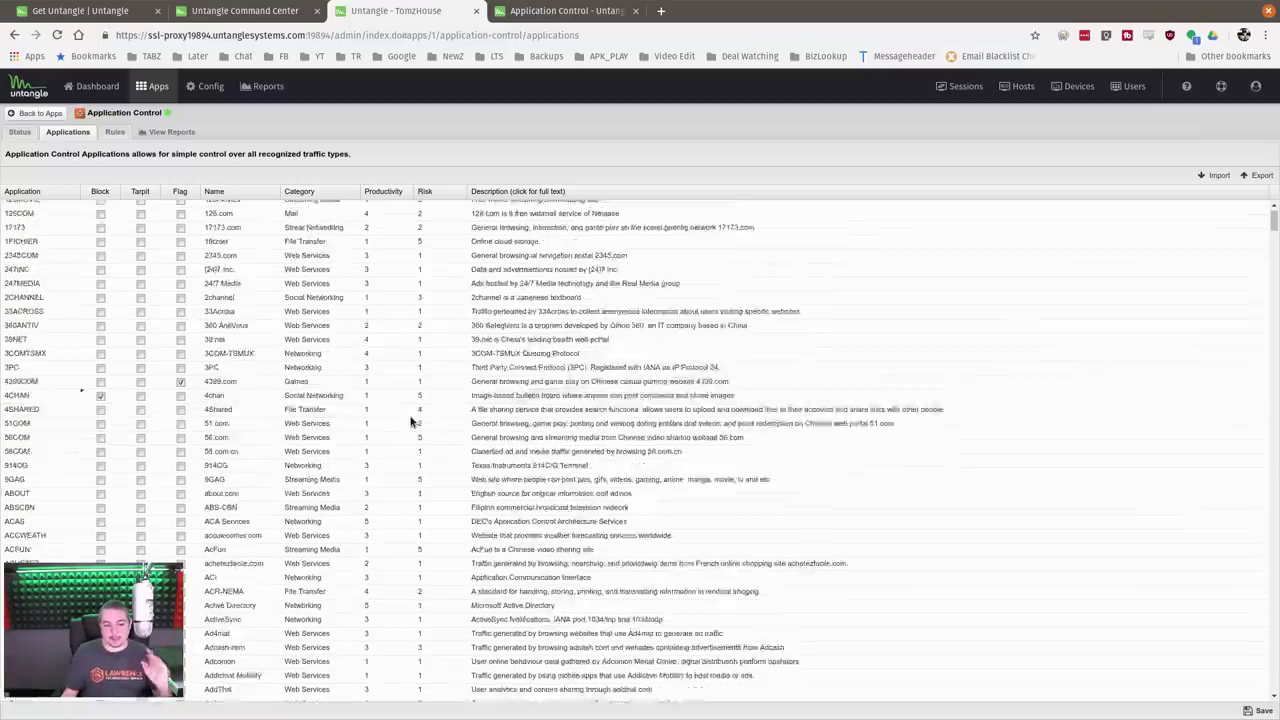
{"action": "scroll", "coordinate": [410, 421], "scroll_direction": "up", "scroll_amount": 2}
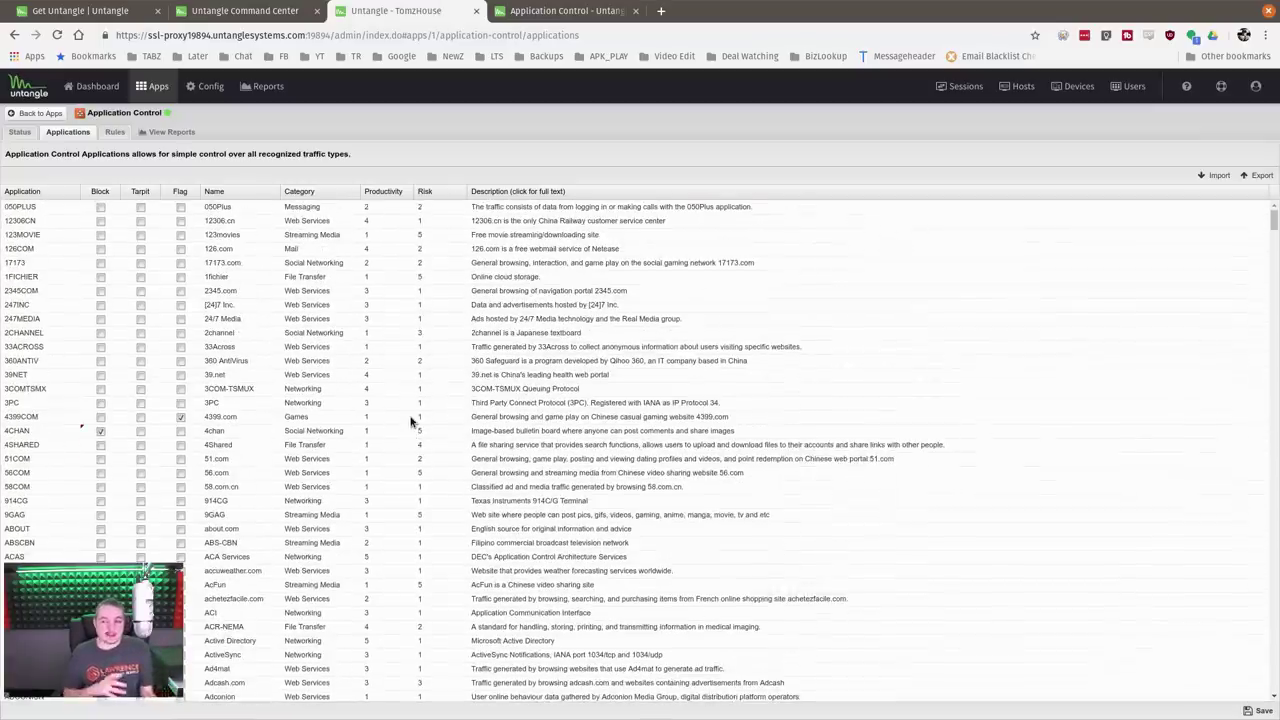
{"action": "left_click", "coordinate": [28, 116]}
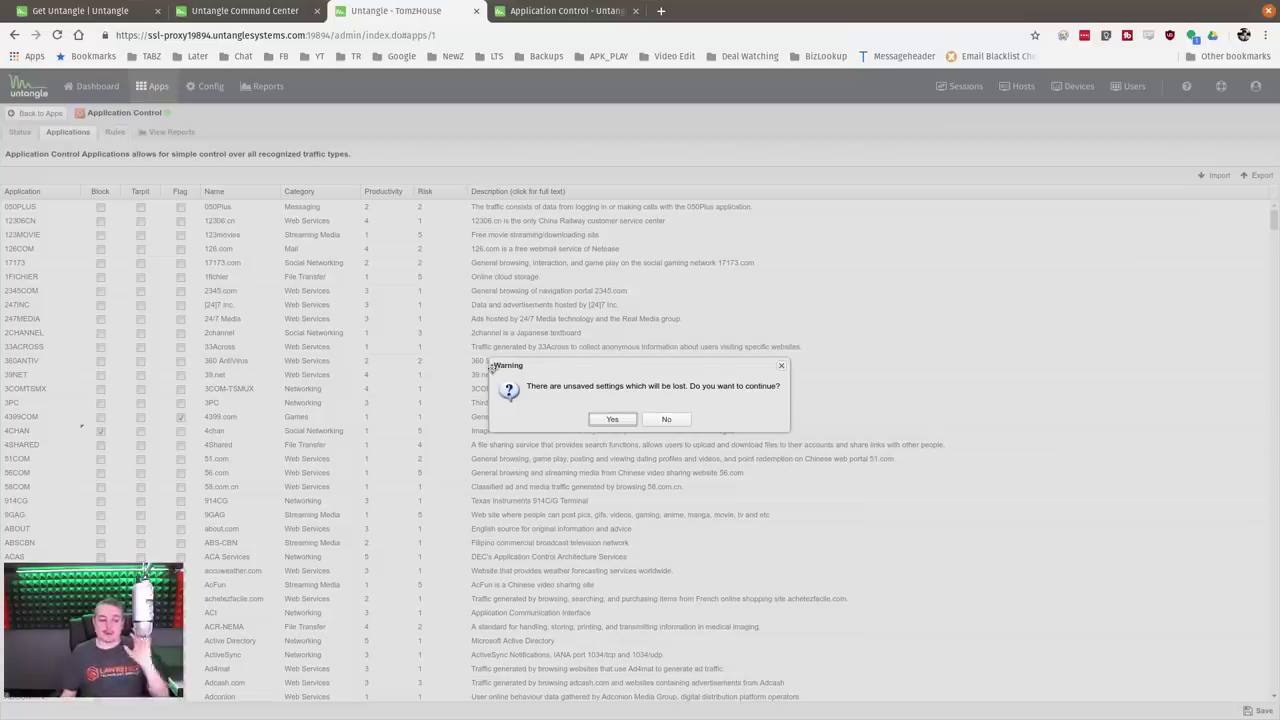
{"action": "left_click", "coordinate": [629, 424]}
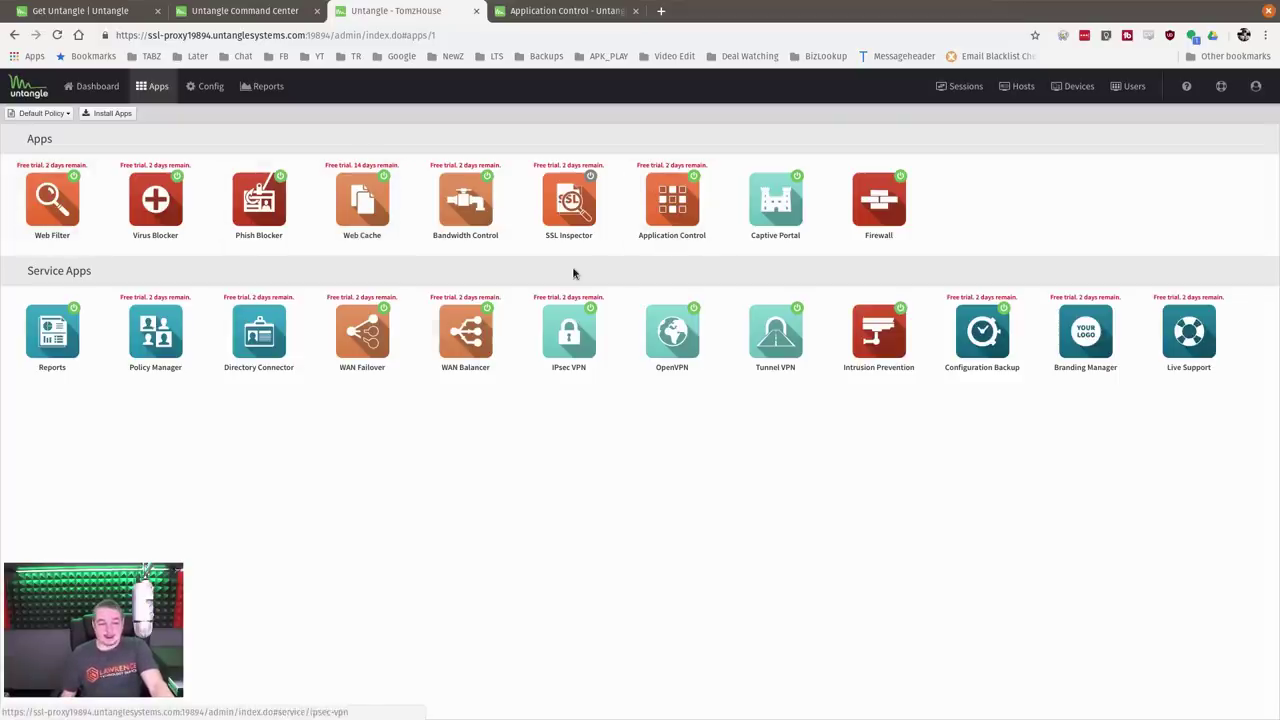
- Review Web Filter's site lookup, block sites, pass sites, pass clients, rules and advanced settings, and return to the apps overview
{"action": "left_click", "coordinate": [72, 226]}
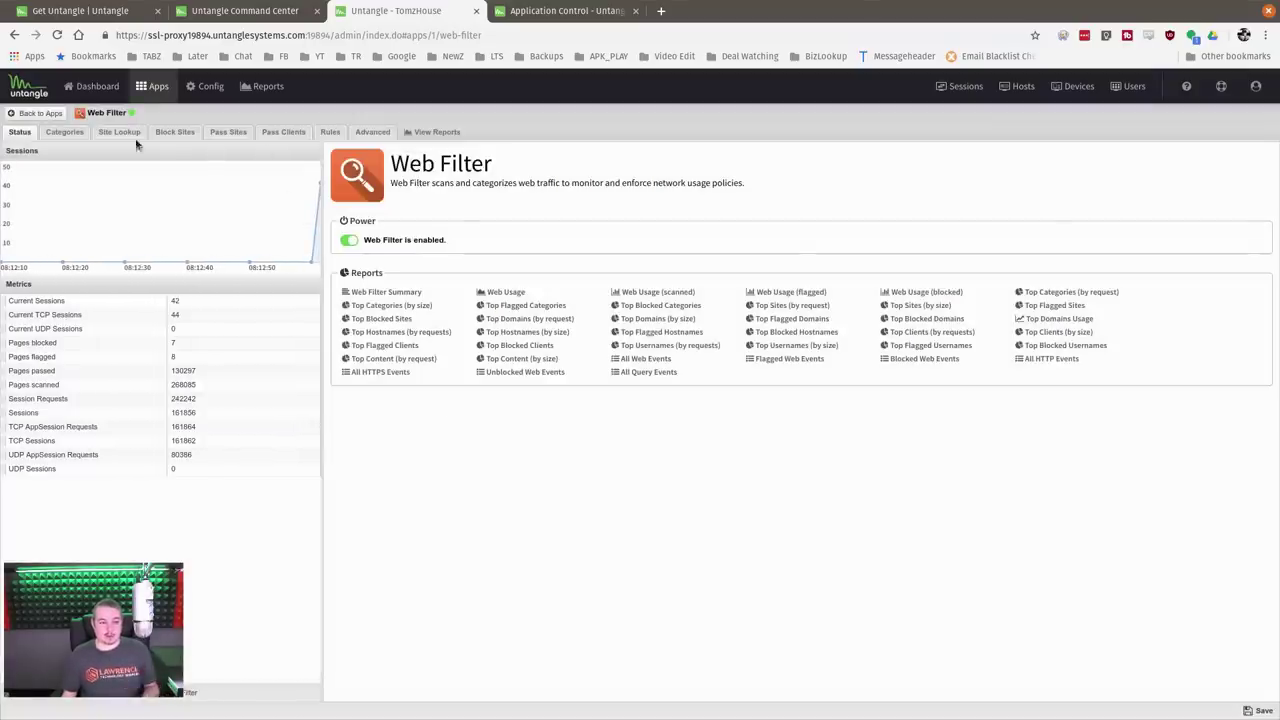
{"action": "left_click", "coordinate": [118, 133]}
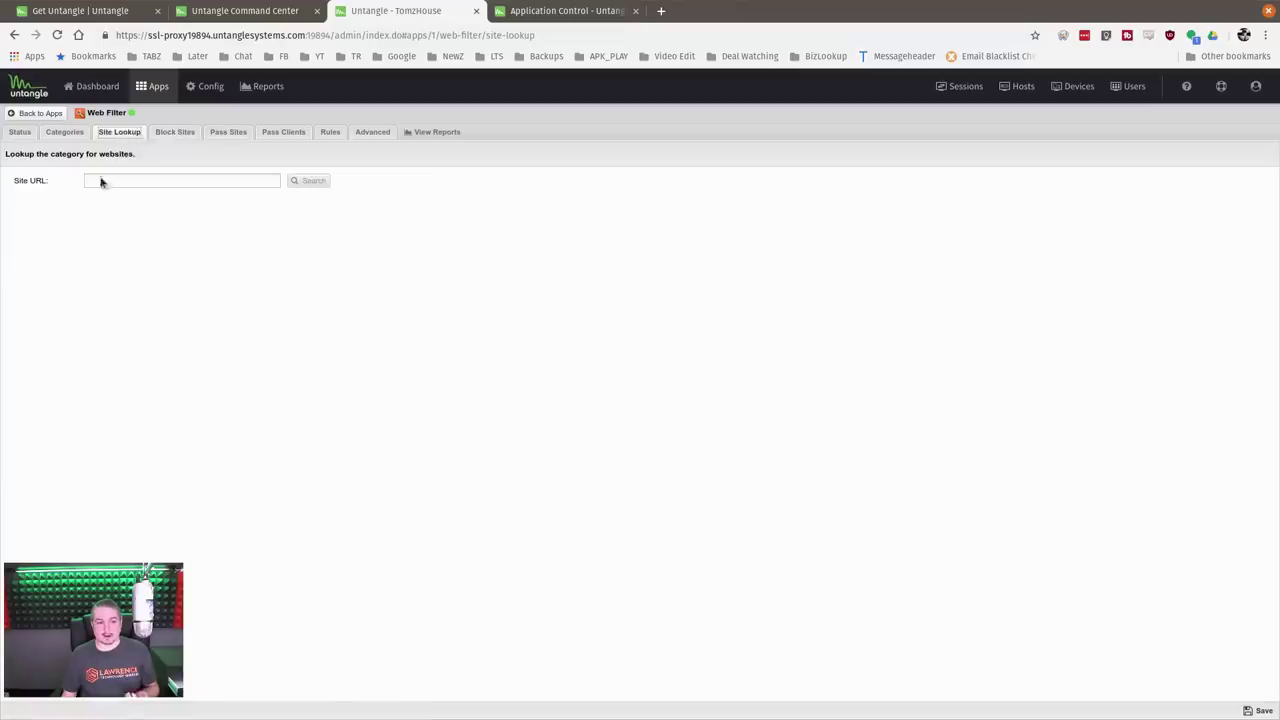
{"action": "left_click", "coordinate": [112, 179]}
{"action": "left_click", "coordinate": [172, 134]}
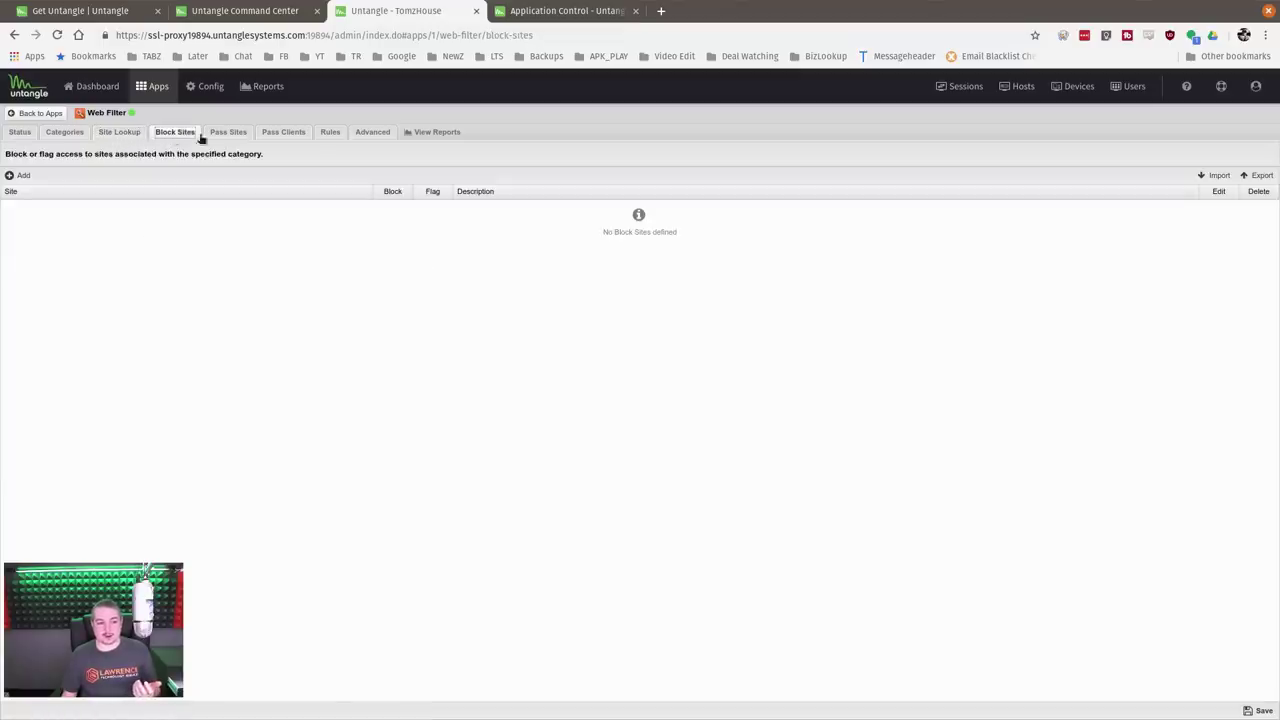
{"action": "left_click", "coordinate": [232, 134]}
{"action": "left_click", "coordinate": [276, 134]}
{"action": "left_click", "coordinate": [328, 134]}
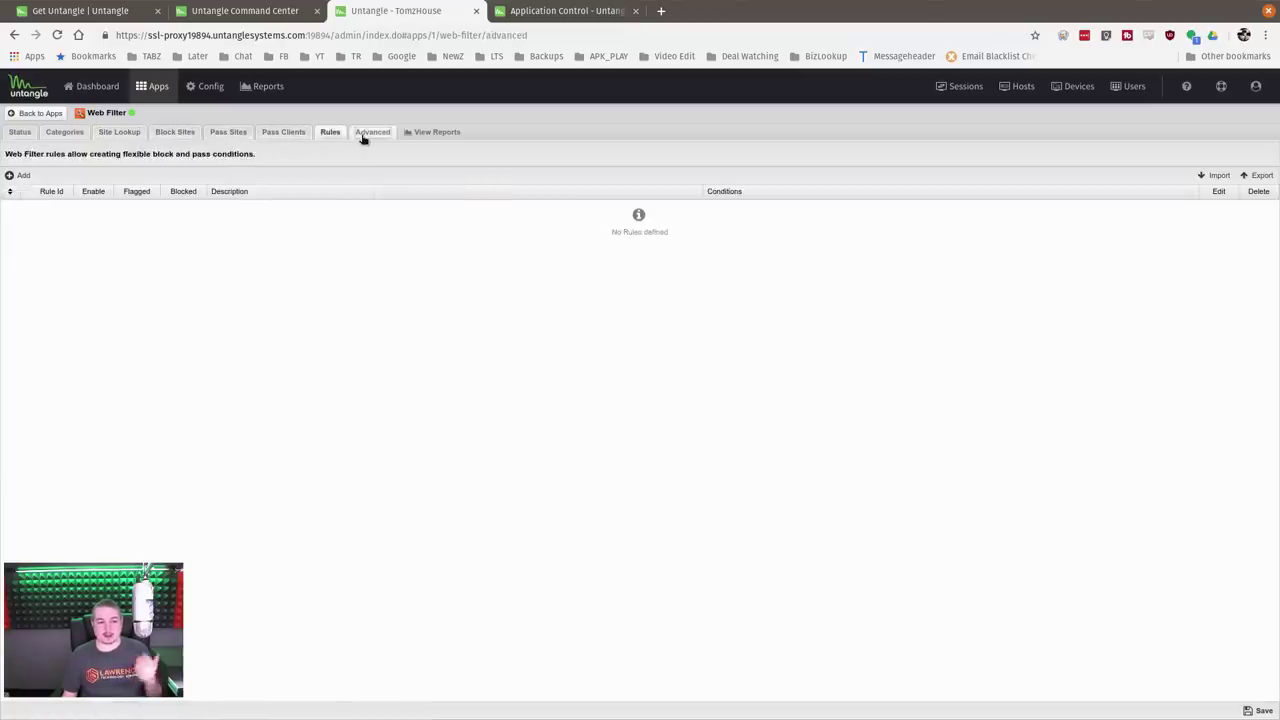
{"action": "left_click", "coordinate": [364, 136]}
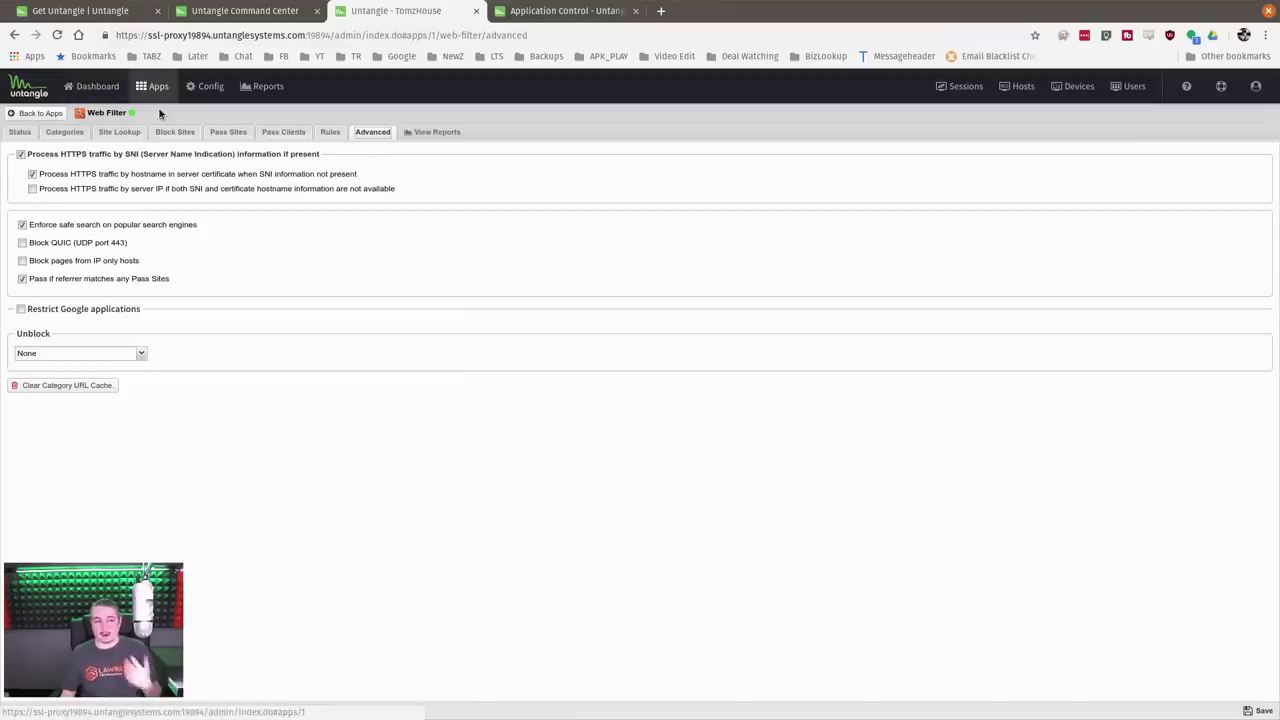
{"action": "left_click", "coordinate": [23, 112]}
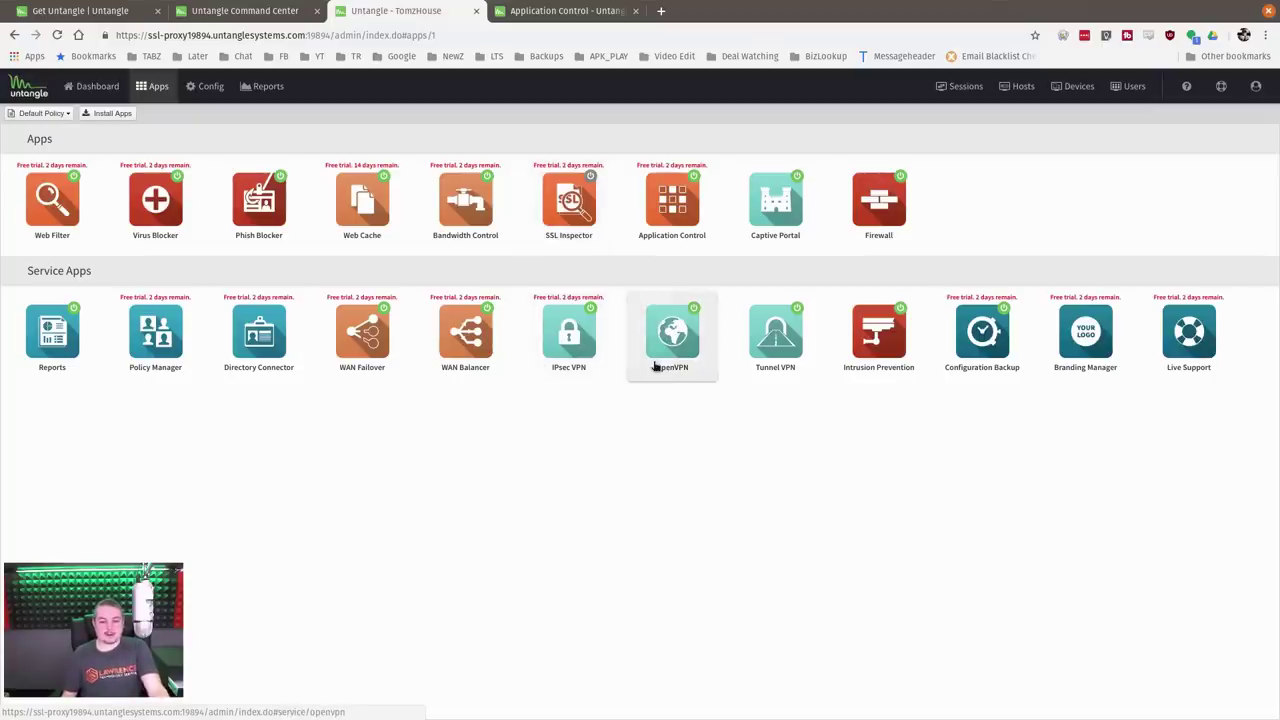
- Start adding a tunnel in Tunnel VPN with PrivateInternetAccess as its provider
{"action": "left_click", "coordinate": [781, 368]}
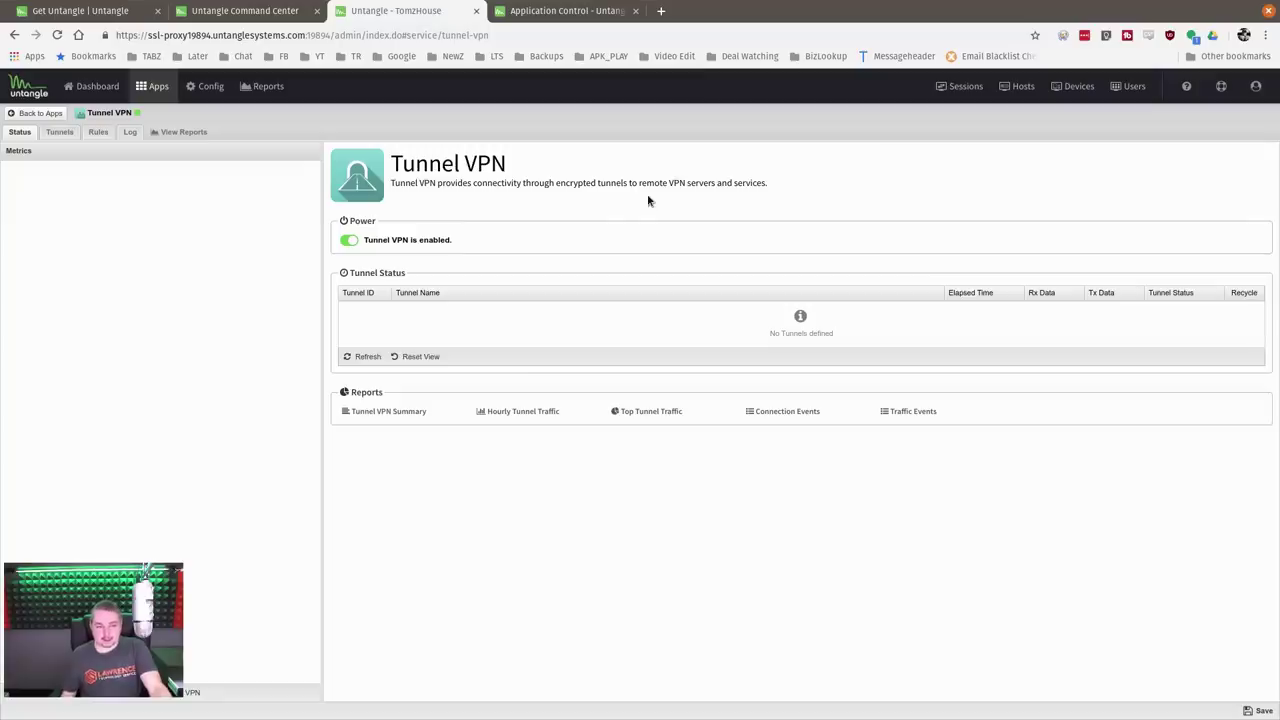
{"action": "left_click", "coordinate": [62, 133]}
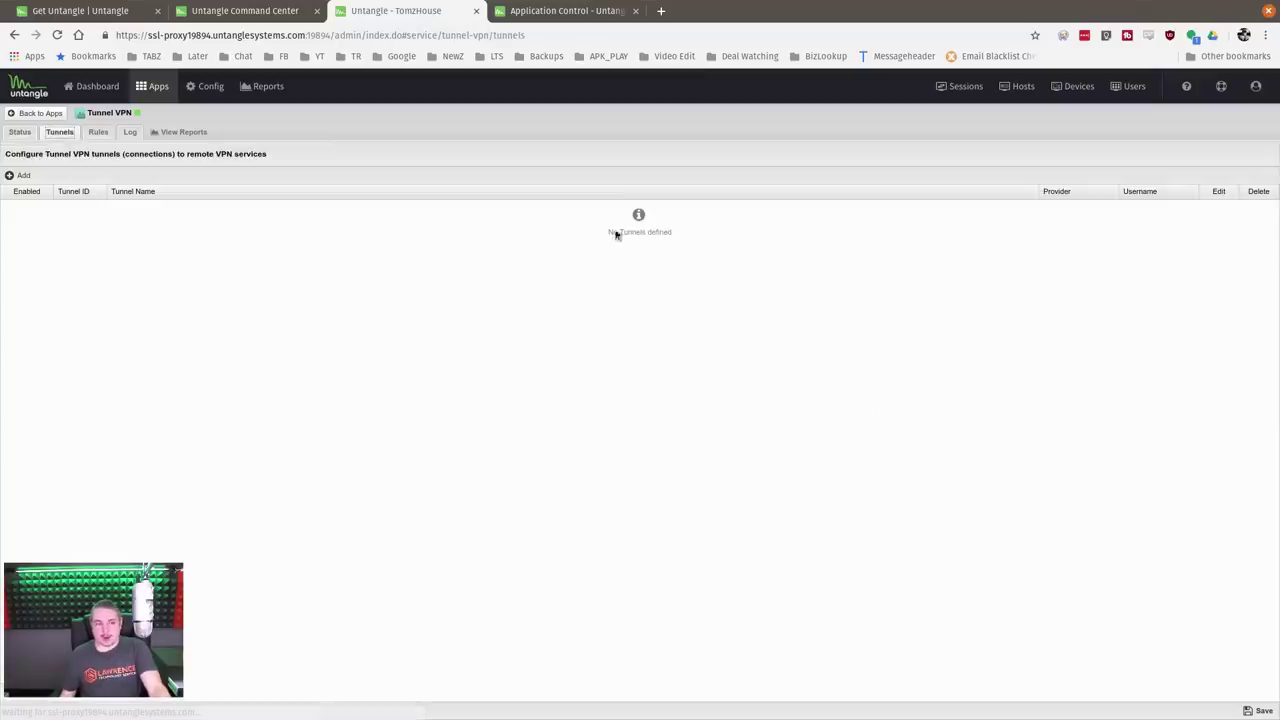
{"action": "left_click", "coordinate": [16, 175]}
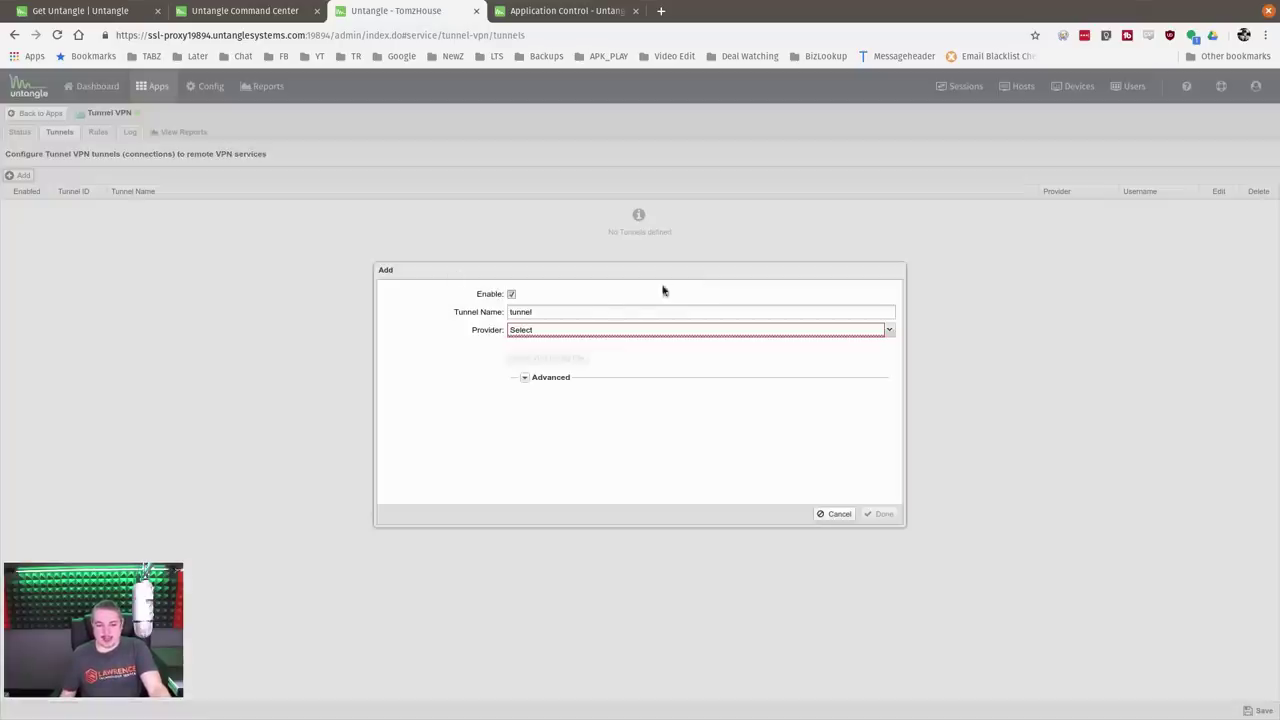
{"action": "left_click", "coordinate": [571, 329]}
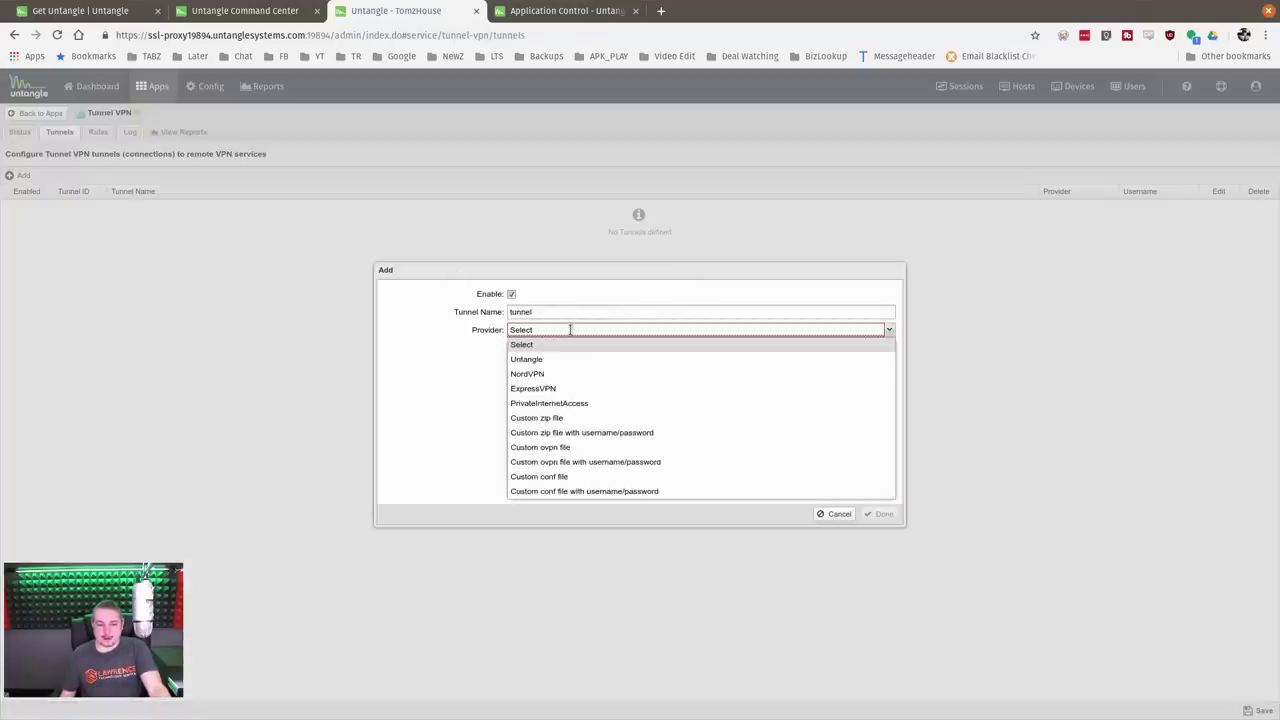
{"action": "left_click", "coordinate": [587, 404]}
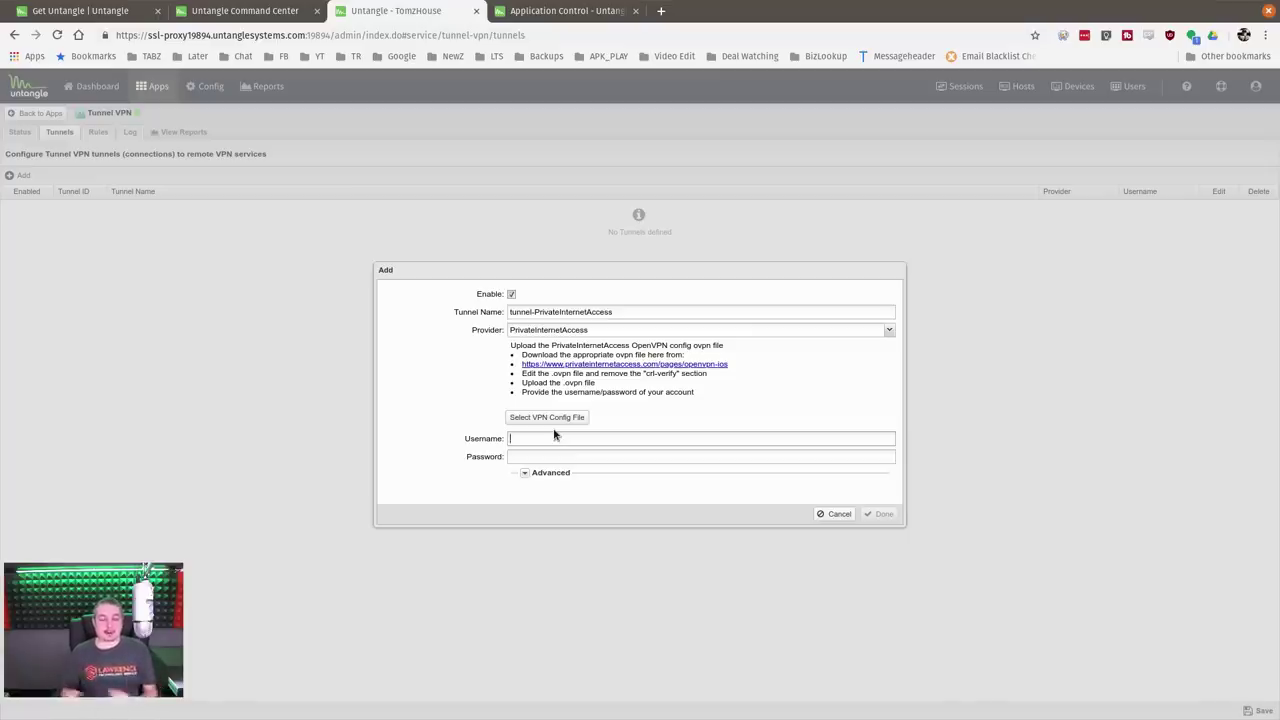
- Expand the new tunnel's advanced options and check its credential, interface and provider settings
{"action": "left_click", "coordinate": [555, 438]}
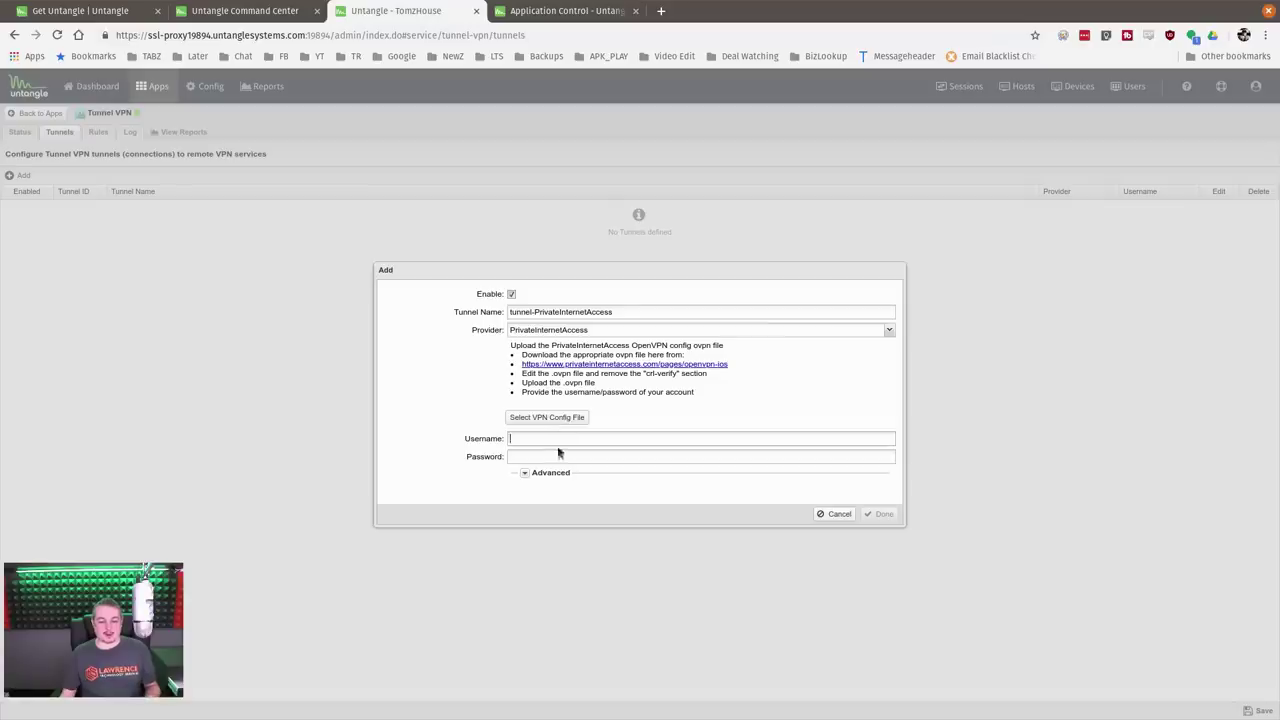
{"action": "left_click", "coordinate": [524, 473]}
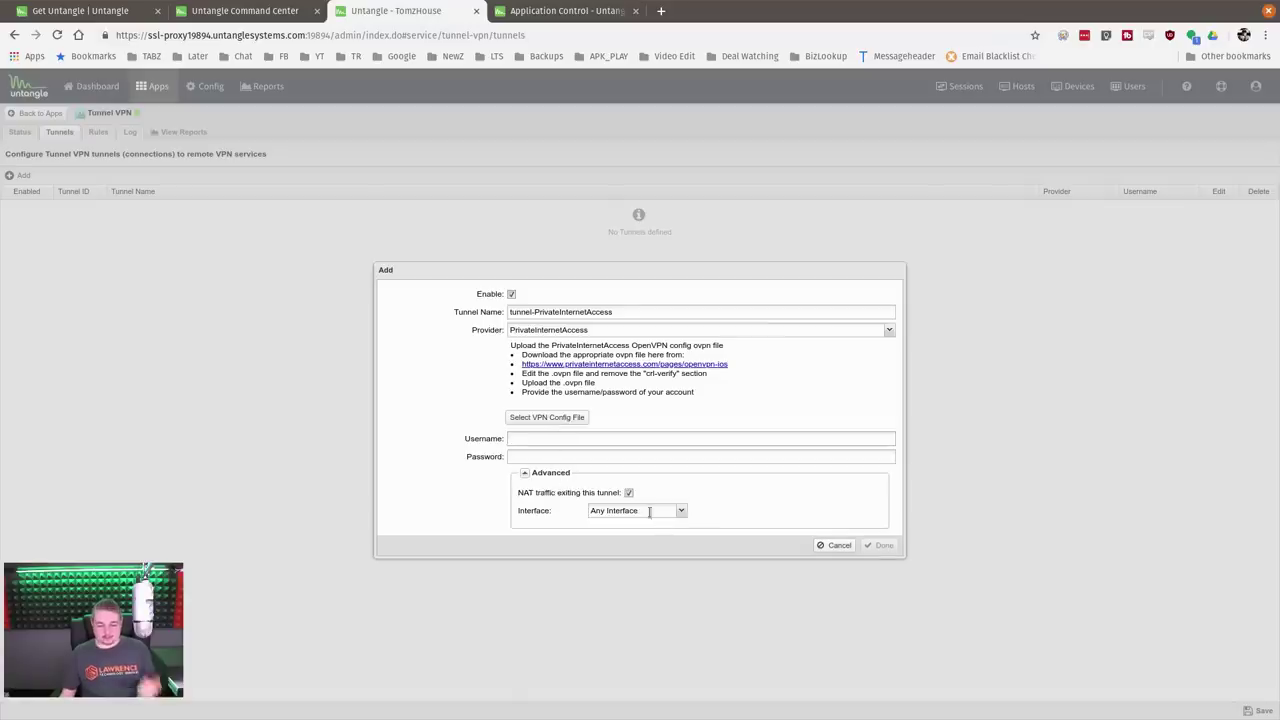
{"action": "left_click", "coordinate": [552, 329]}
{"action": "left_click", "coordinate": [552, 329]}
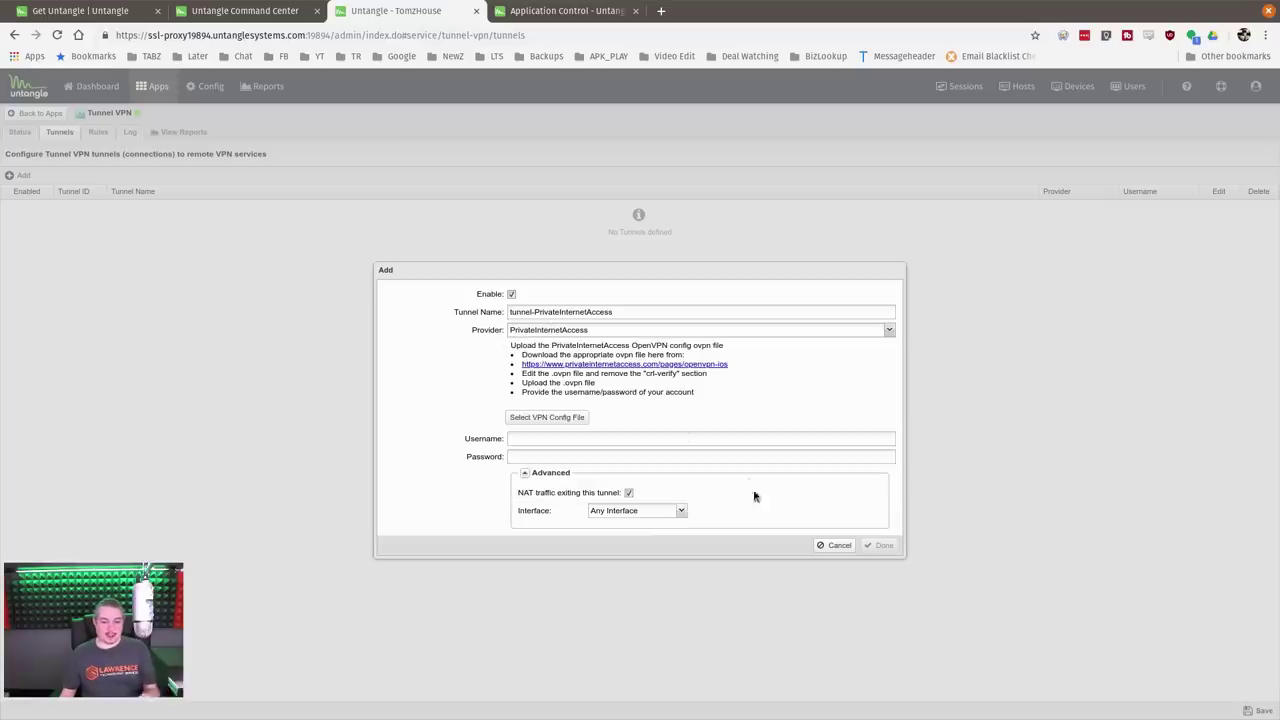
- Discard the unfinished PrivateInternetAccess tunnel and display Tunnel VPN's rules
{"action": "left_click", "coordinate": [836, 546]}
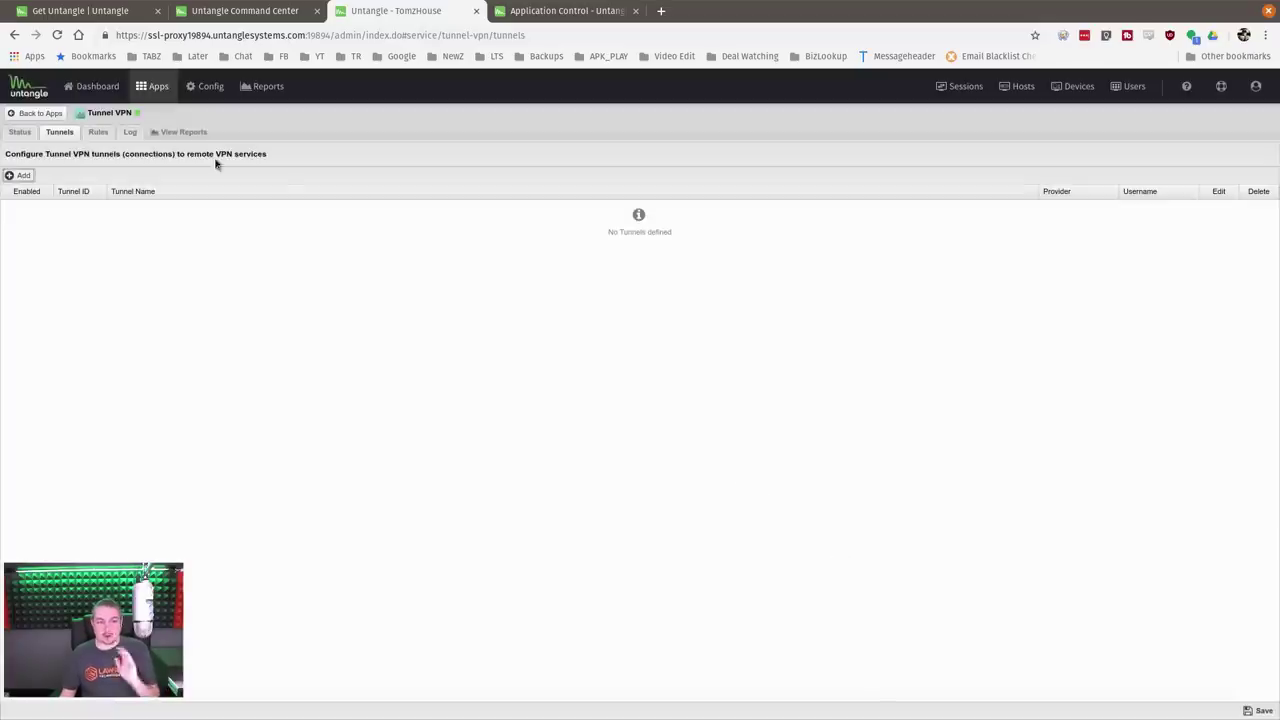
{"action": "left_click", "coordinate": [97, 132]}
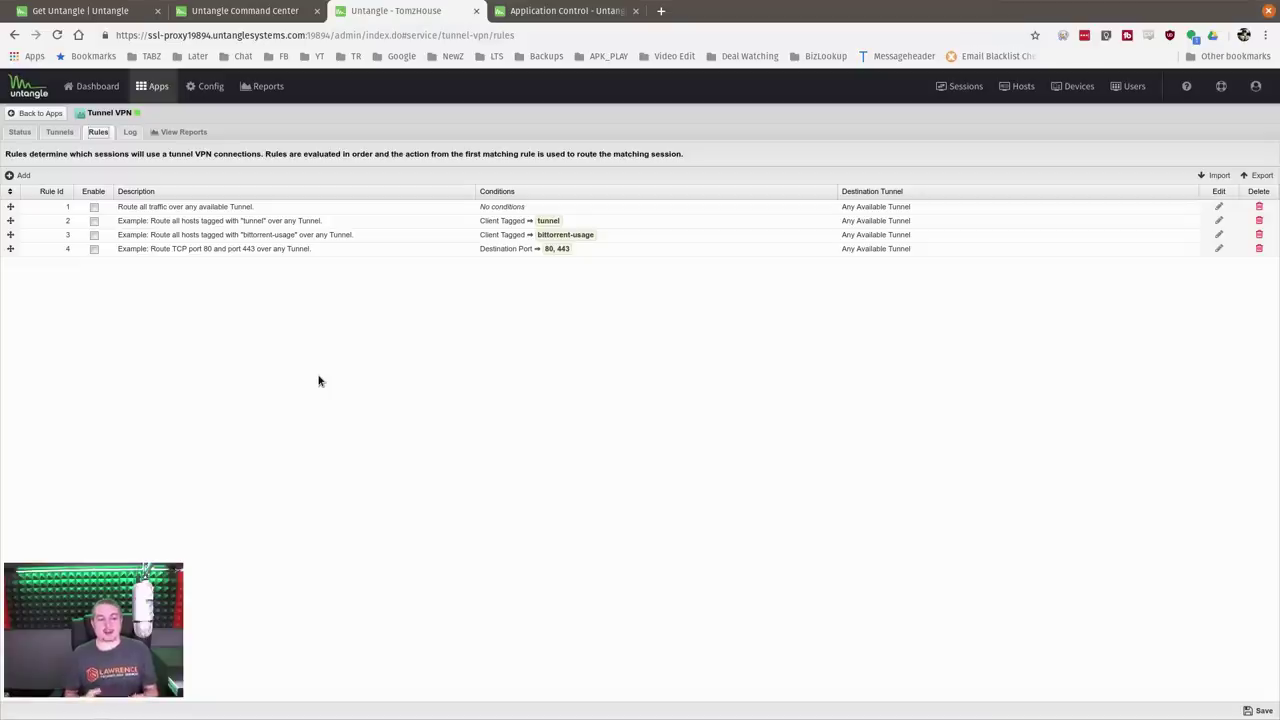
- Draft a Tunnel VPN rule with Any Available Tunnel as its destination, and cancel it
{"action": "left_click", "coordinate": [20, 176]}
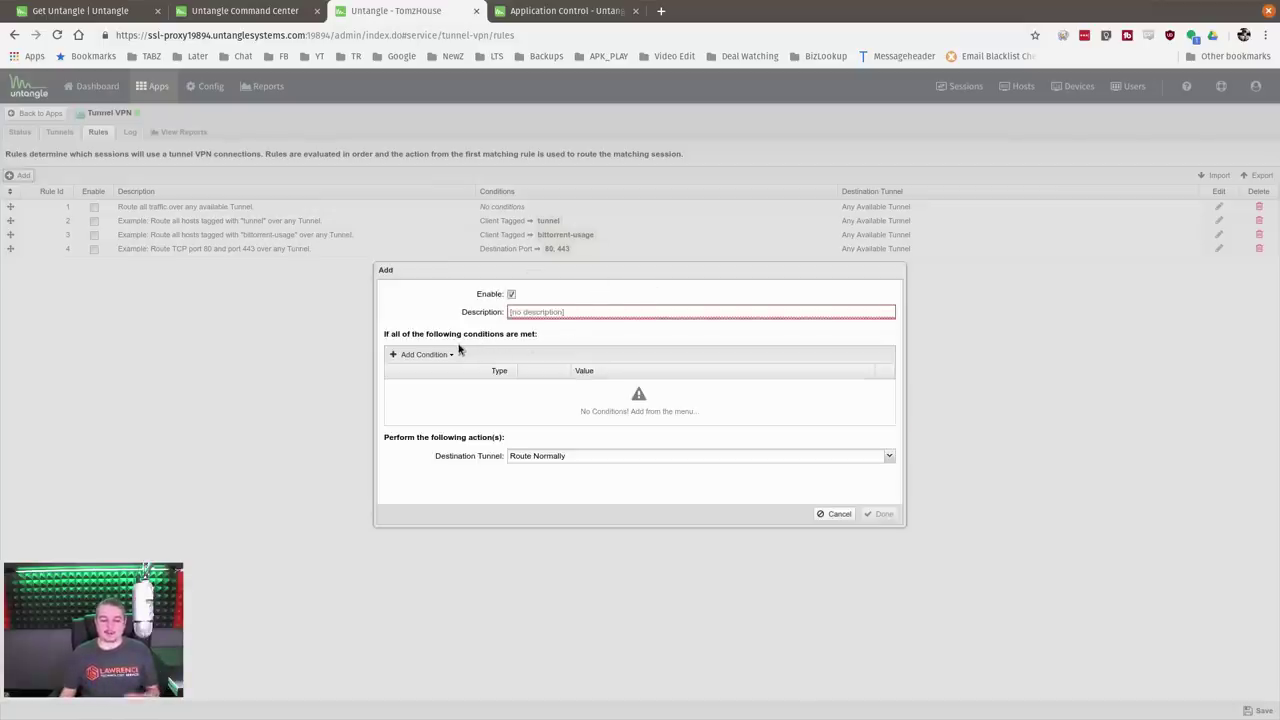
{"action": "left_click", "coordinate": [568, 456]}
{"action": "left_click", "coordinate": [572, 457]}
{"action": "left_click", "coordinate": [572, 457]}
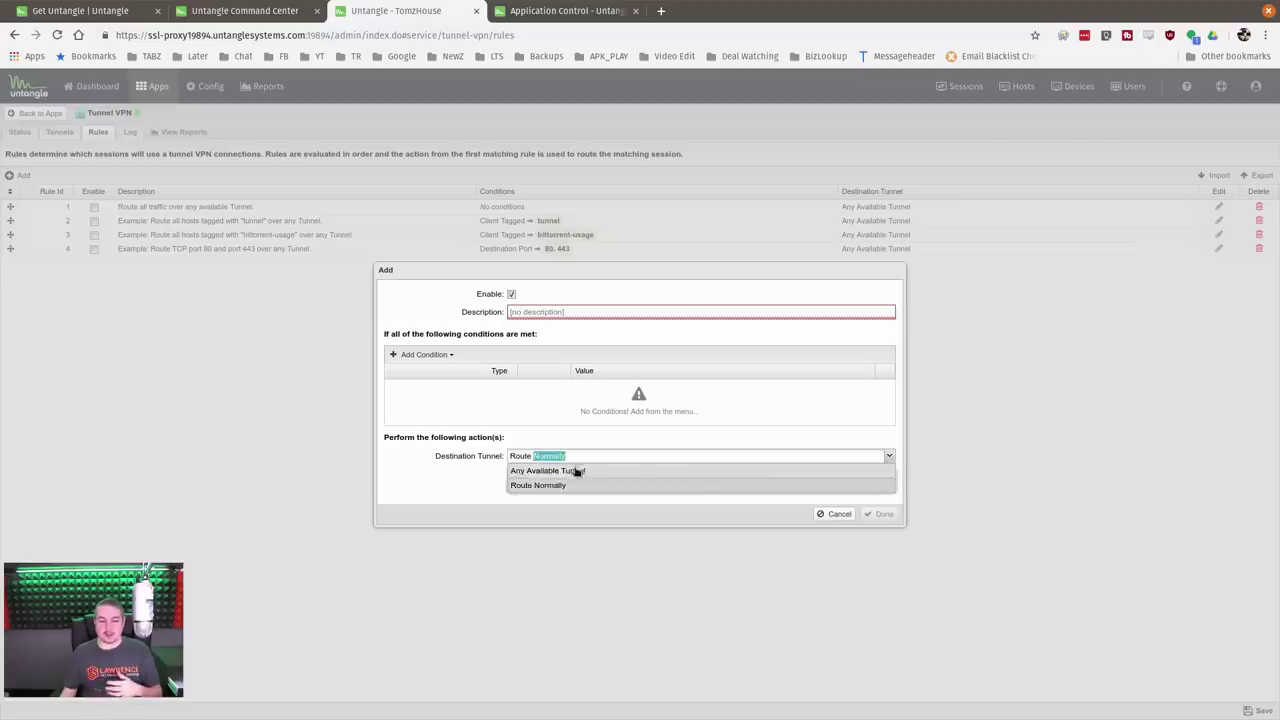
{"action": "left_click", "coordinate": [580, 471]}
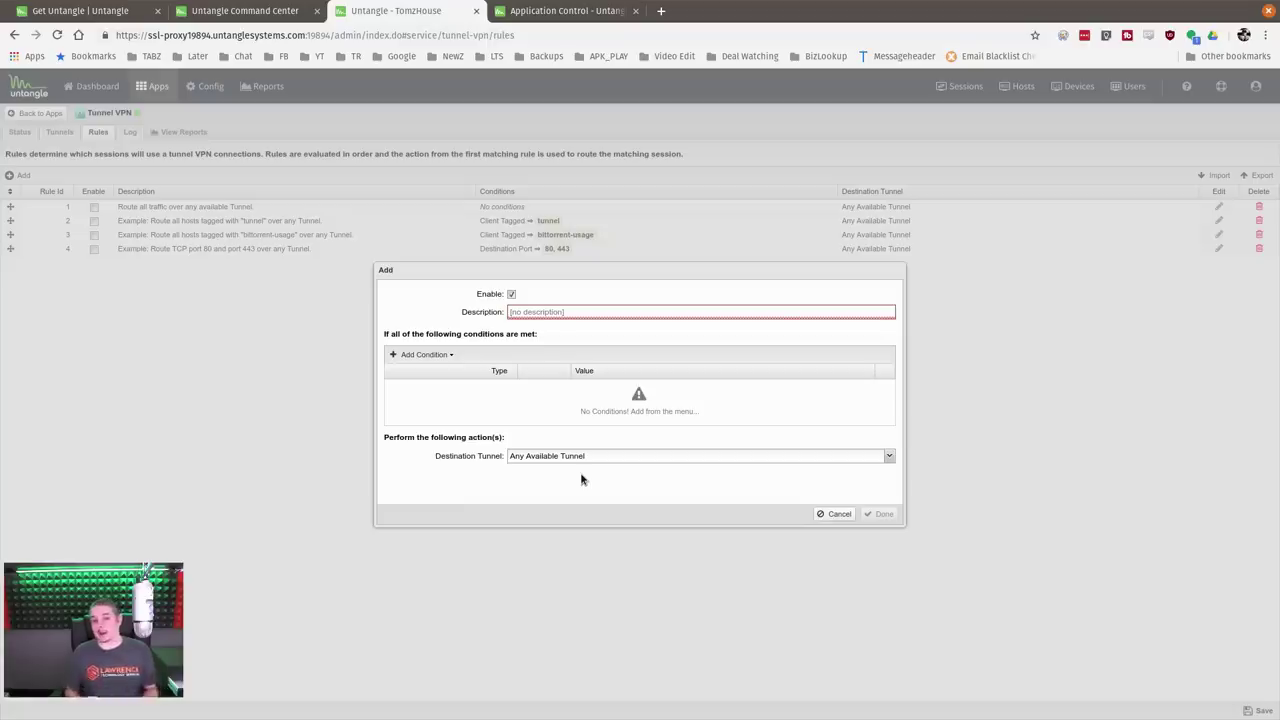
{"action": "left_click", "coordinate": [830, 514]}
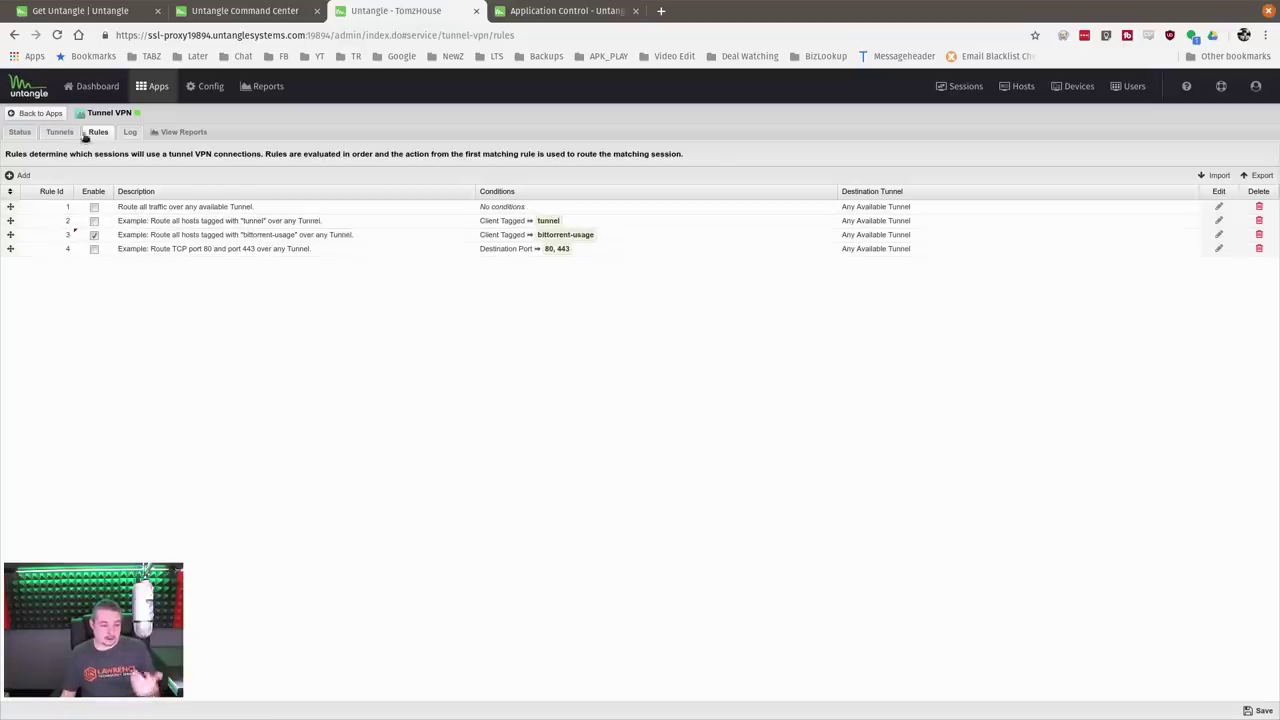
- Open and cancel a blank rule, and leave Tunnel VPN for the apps overview, discarding the unsaved settings
{"action": "left_click", "coordinate": [20, 175]}
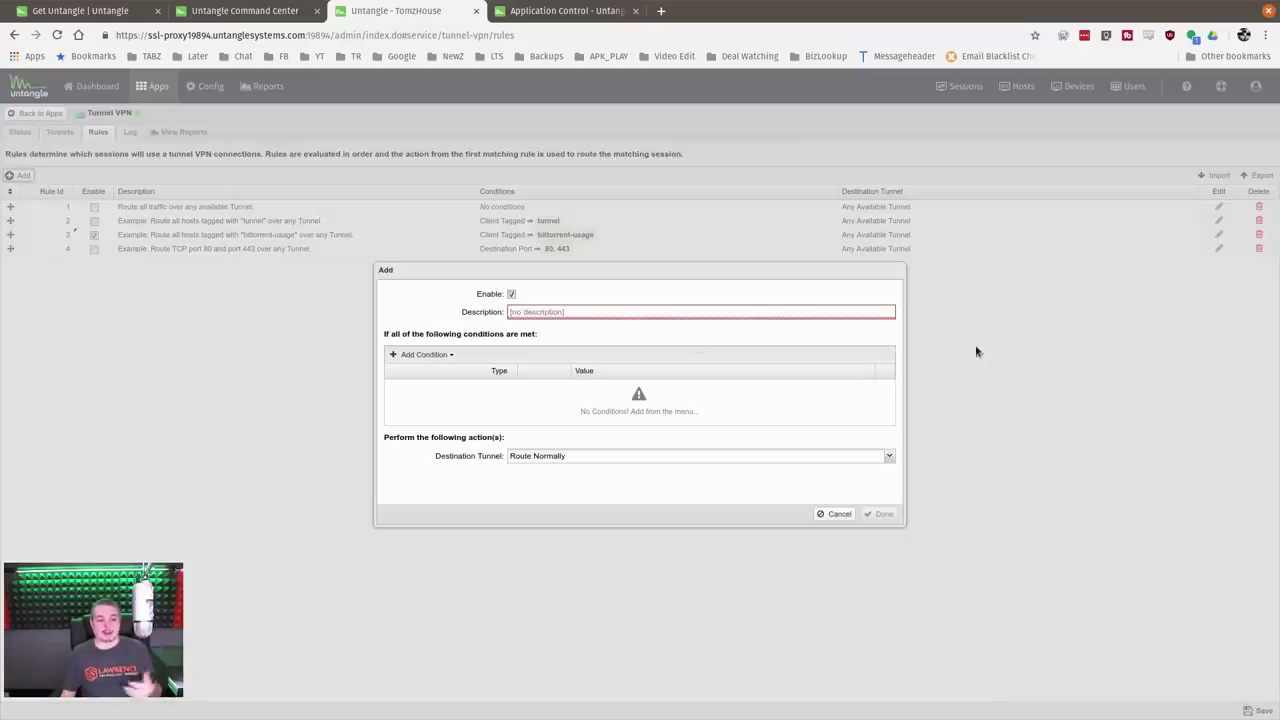
{"action": "left_click", "coordinate": [834, 514]}
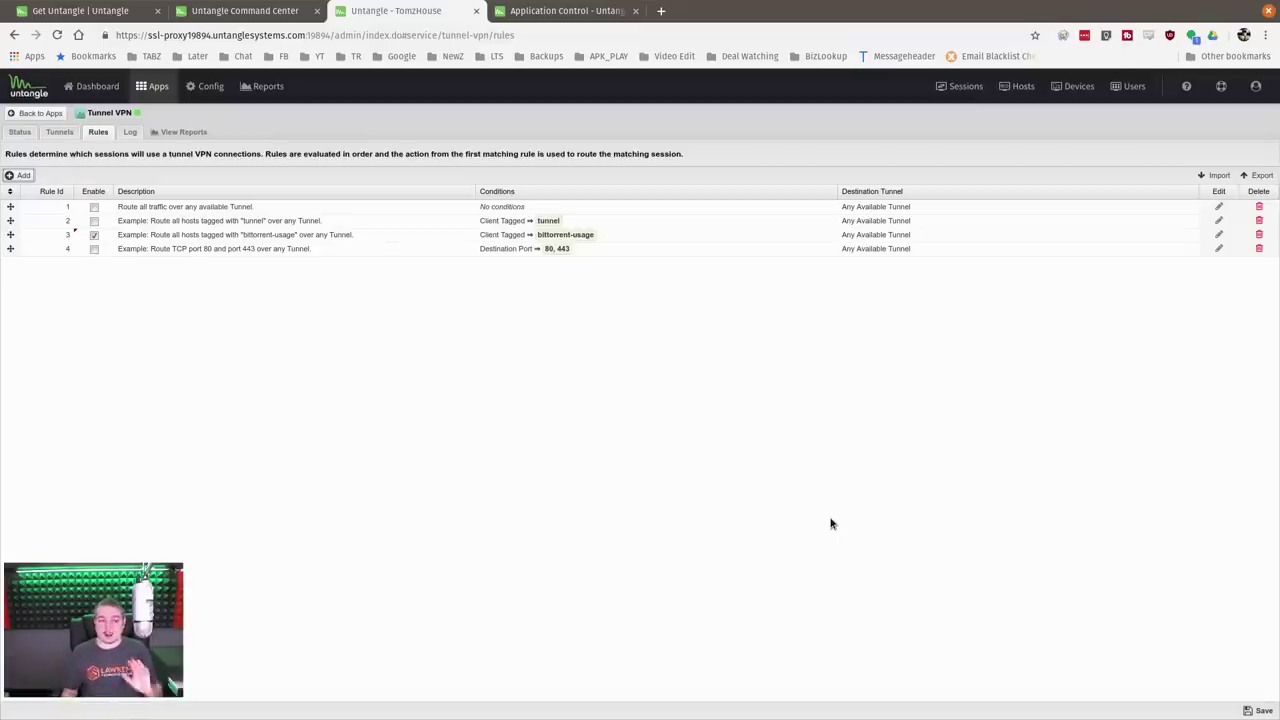
{"action": "left_click", "coordinate": [40, 113]}
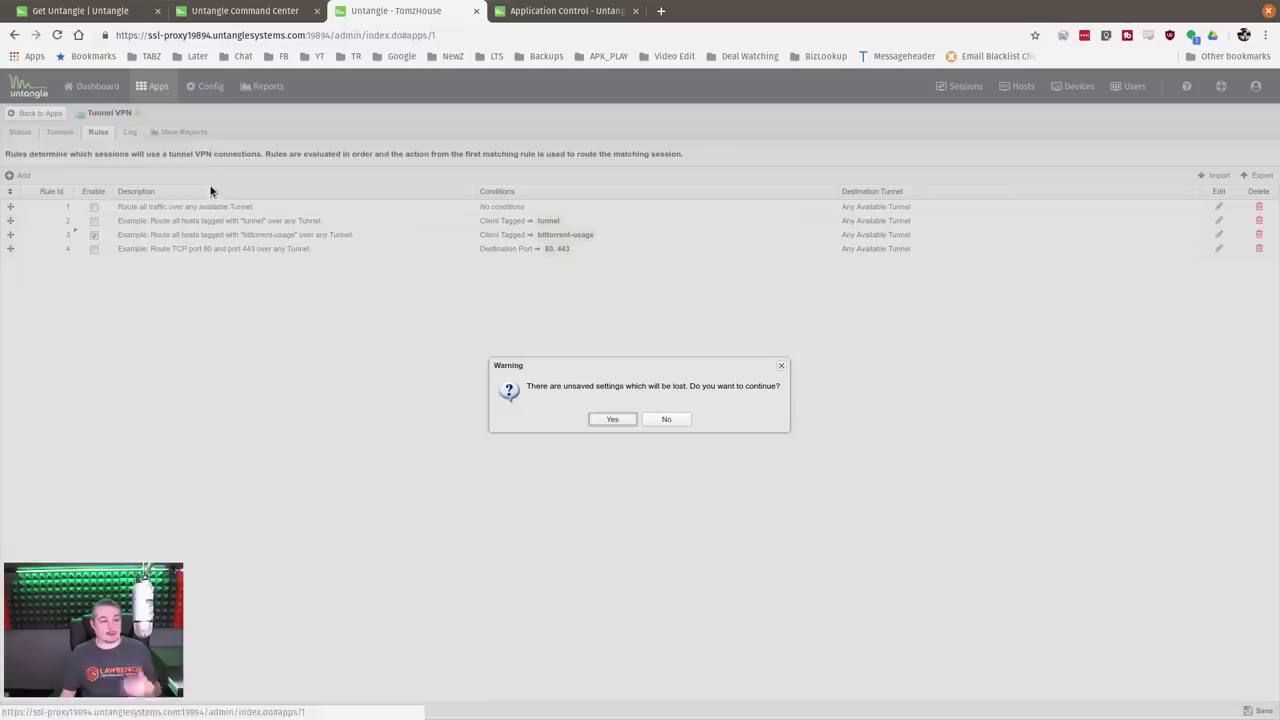
{"action": "left_click", "coordinate": [781, 366]}
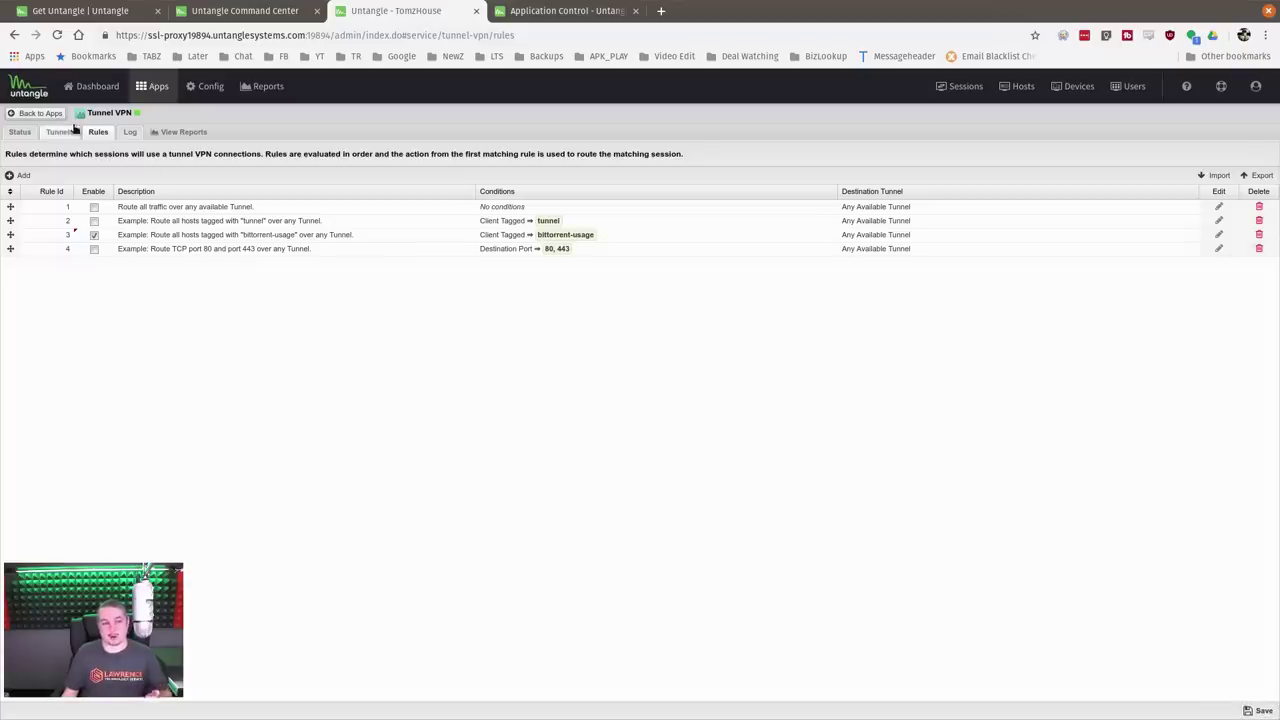
{"action": "left_click", "coordinate": [40, 114]}
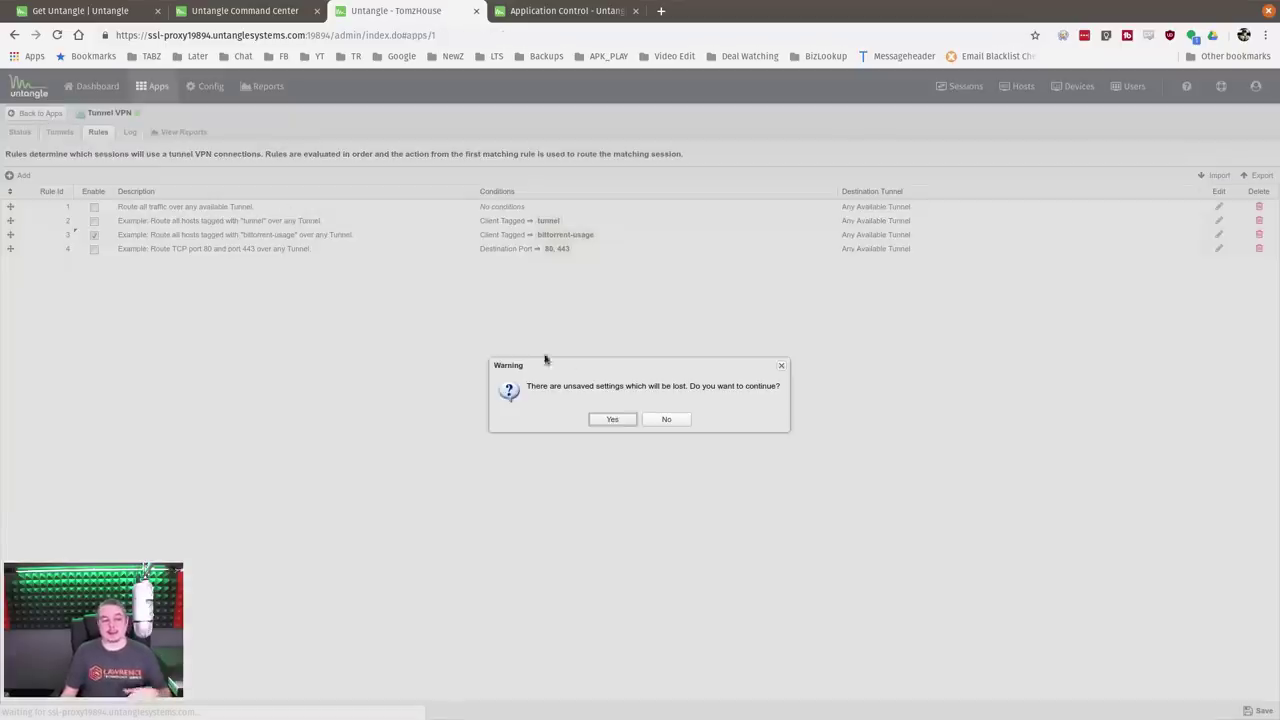
{"action": "left_click", "coordinate": [611, 421]}
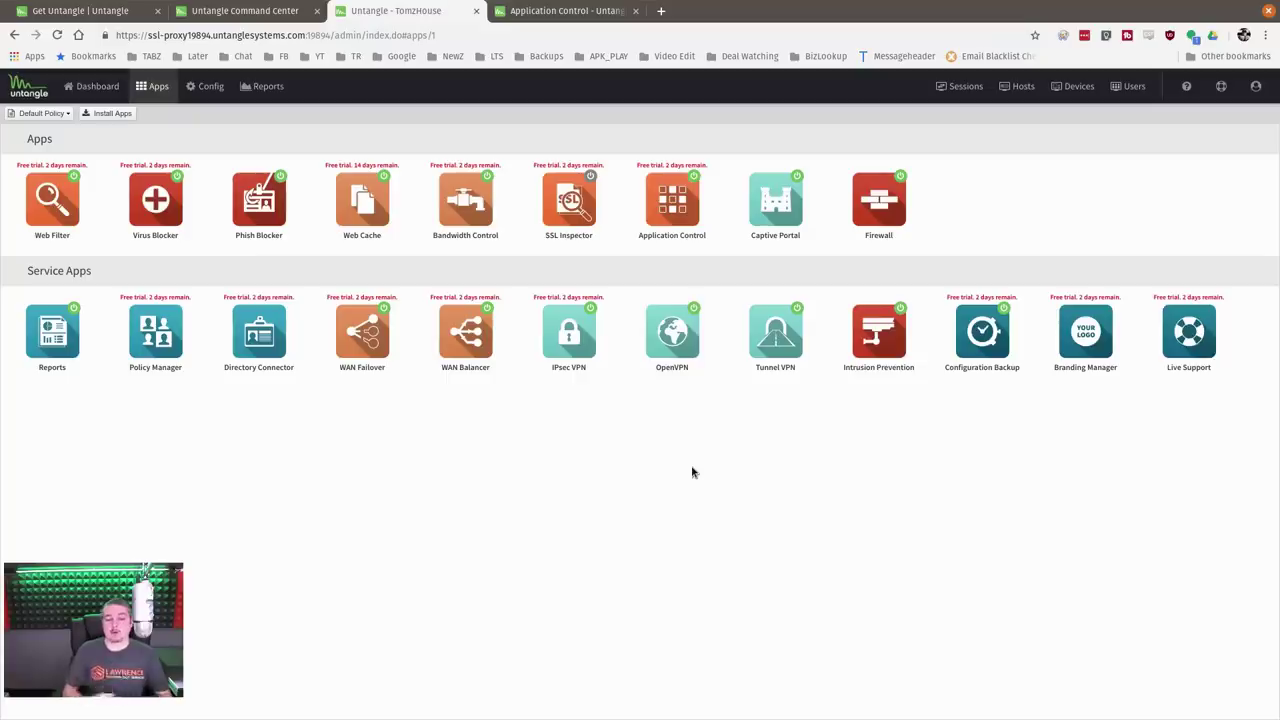
- Open the SSL Inspector app and check its power status
{"action": "left_click", "coordinate": [569, 211]}
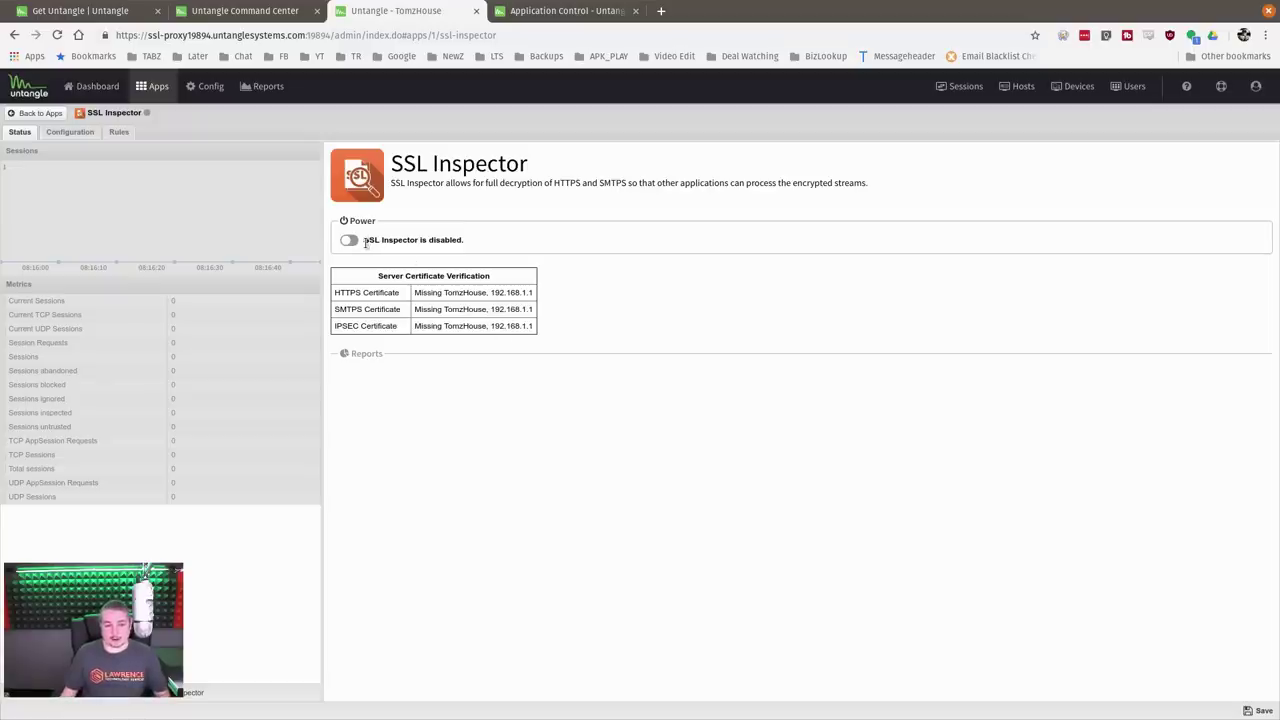
{"action": "left_click_drag", "start_coordinate": [364, 240], "coordinate": [460, 240]}
{"action": "left_click", "coordinate": [470, 244]}
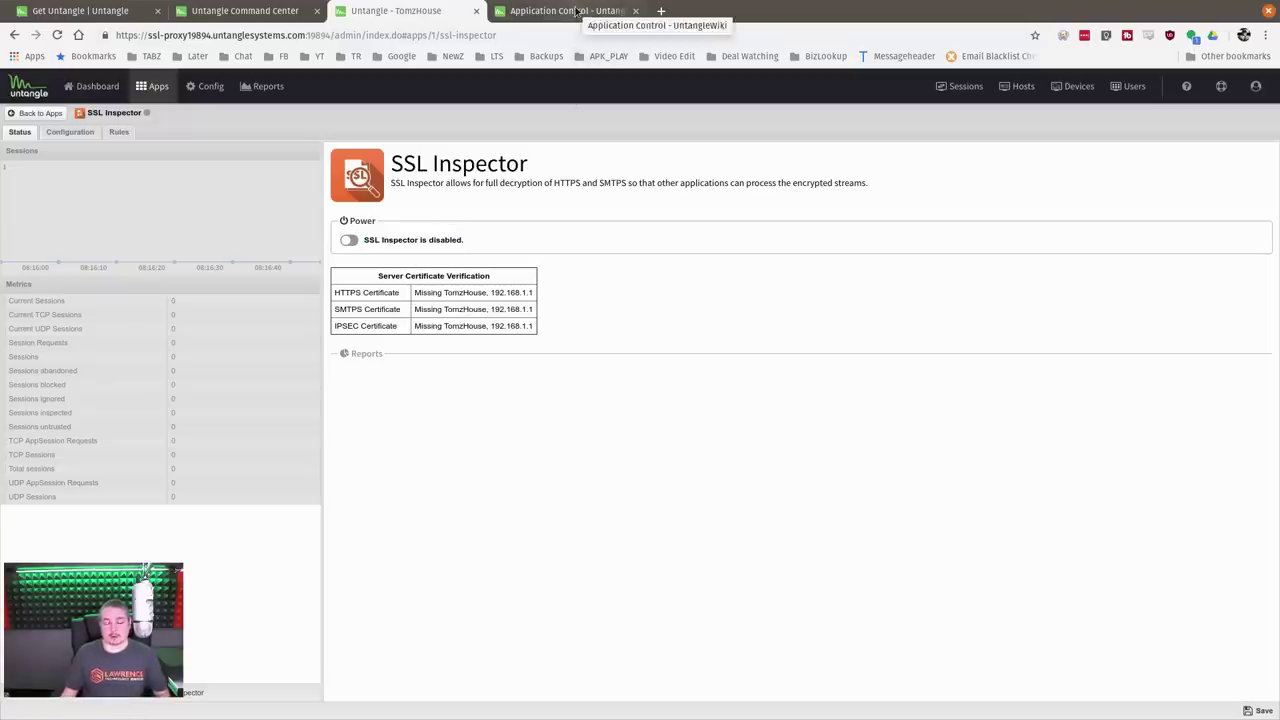
- Switch to the Untangle wiki, go back to the SSL Inspector page and browse its documentation
{"action": "left_click", "coordinate": [575, 12]}
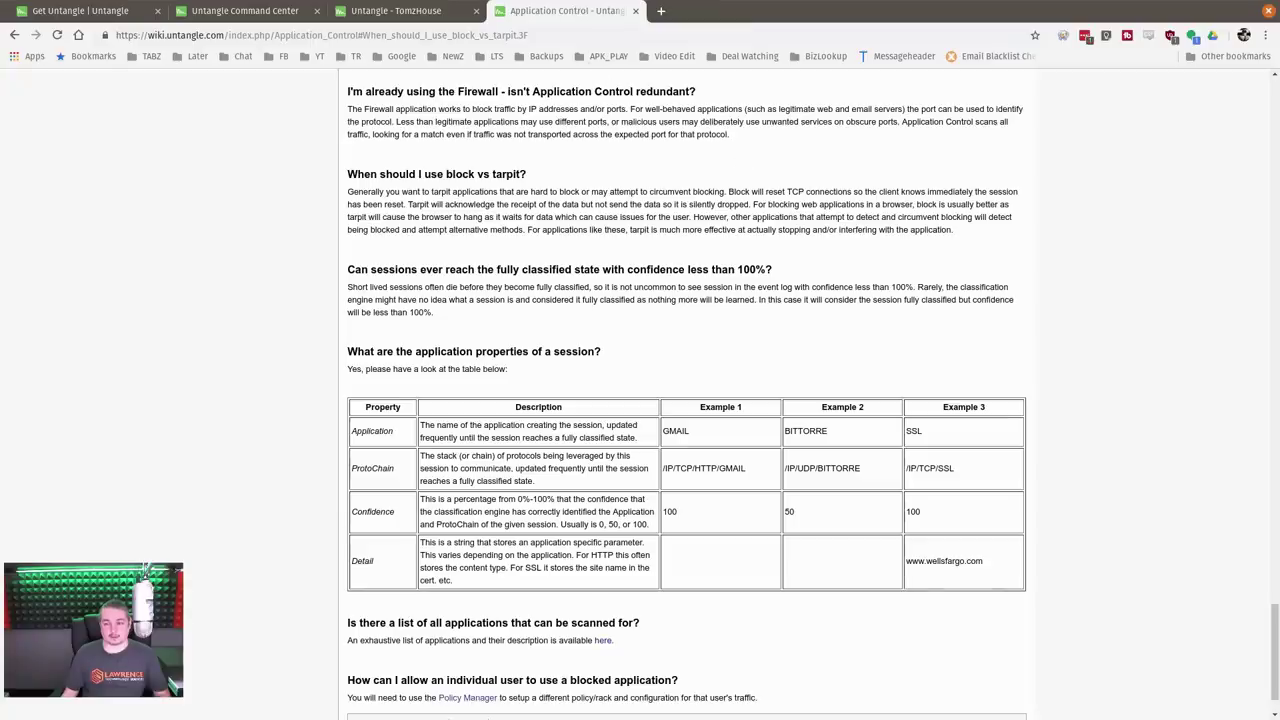
{"action": "key", "text": "alt+Left"}
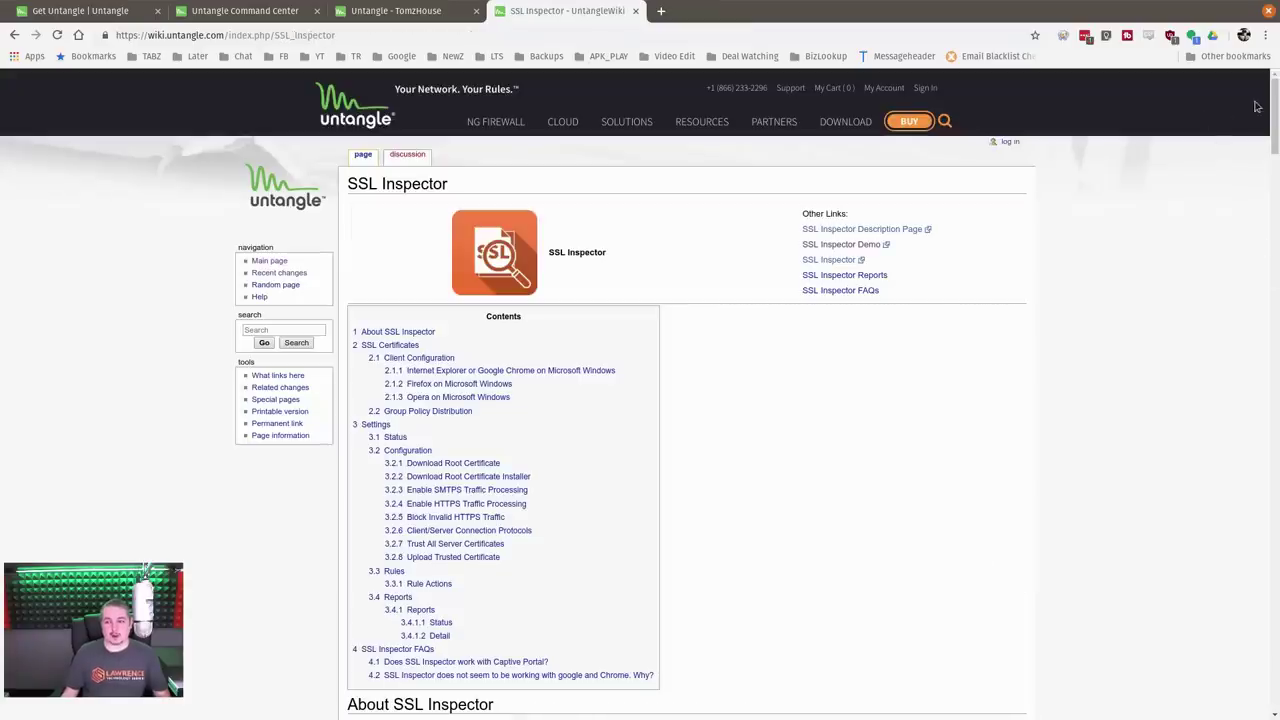
{"action": "left_click_drag", "start_coordinate": [1266, 108], "coordinate": [1267, 225]}
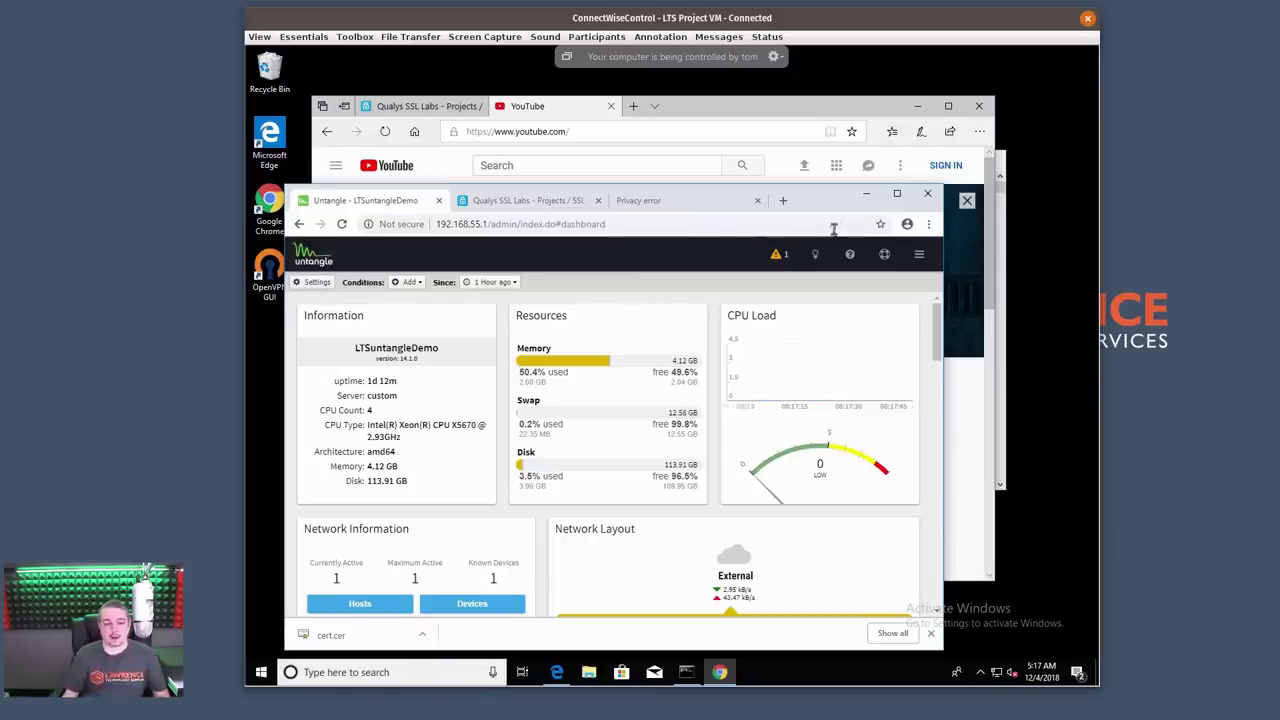
- In the ConnectWiseControl remote session, move the Chrome window higher and look over the LTSuntangleDemo dashboard
{"action": "left_click_drag", "start_coordinate": [833, 204], "coordinate": [823, 162]}
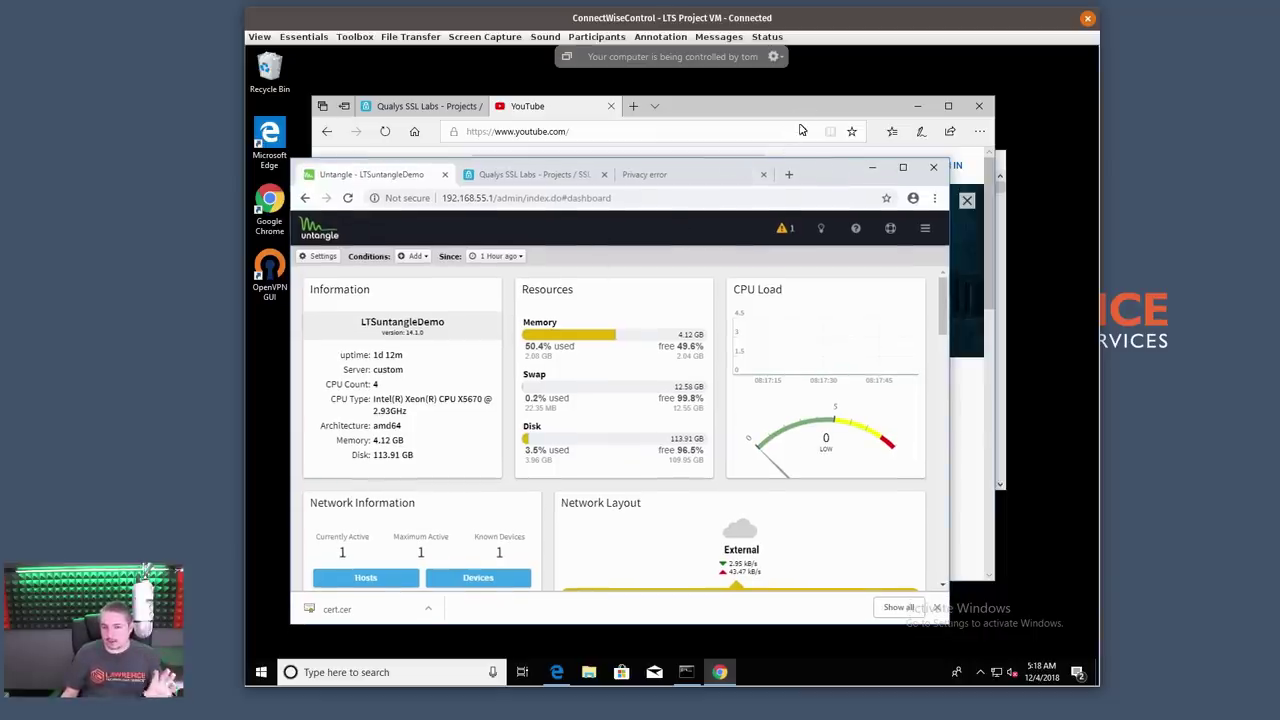
{"action": "left_click_drag", "start_coordinate": [826, 168], "coordinate": [817, 144]}
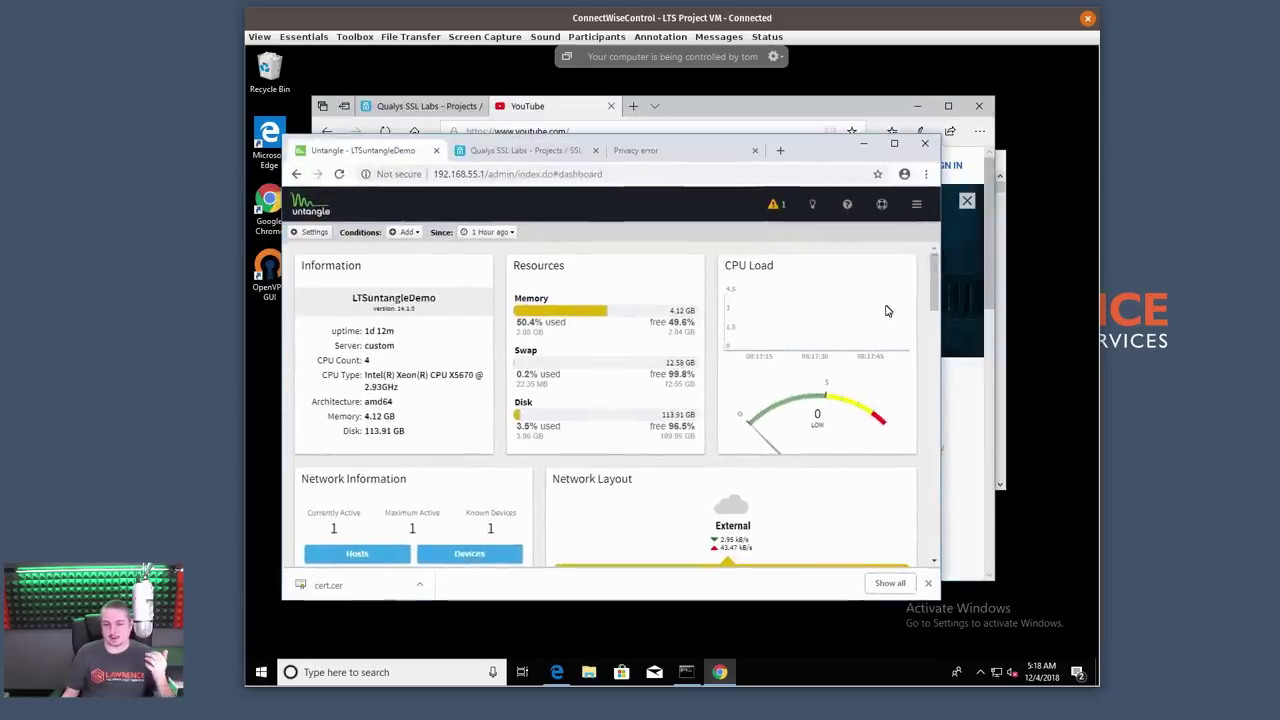
{"action": "scroll", "coordinate": [846, 340], "scroll_direction": "down", "scroll_amount": 8}
{"action": "scroll", "coordinate": [809, 360], "scroll_direction": "up", "scroll_amount": 8}
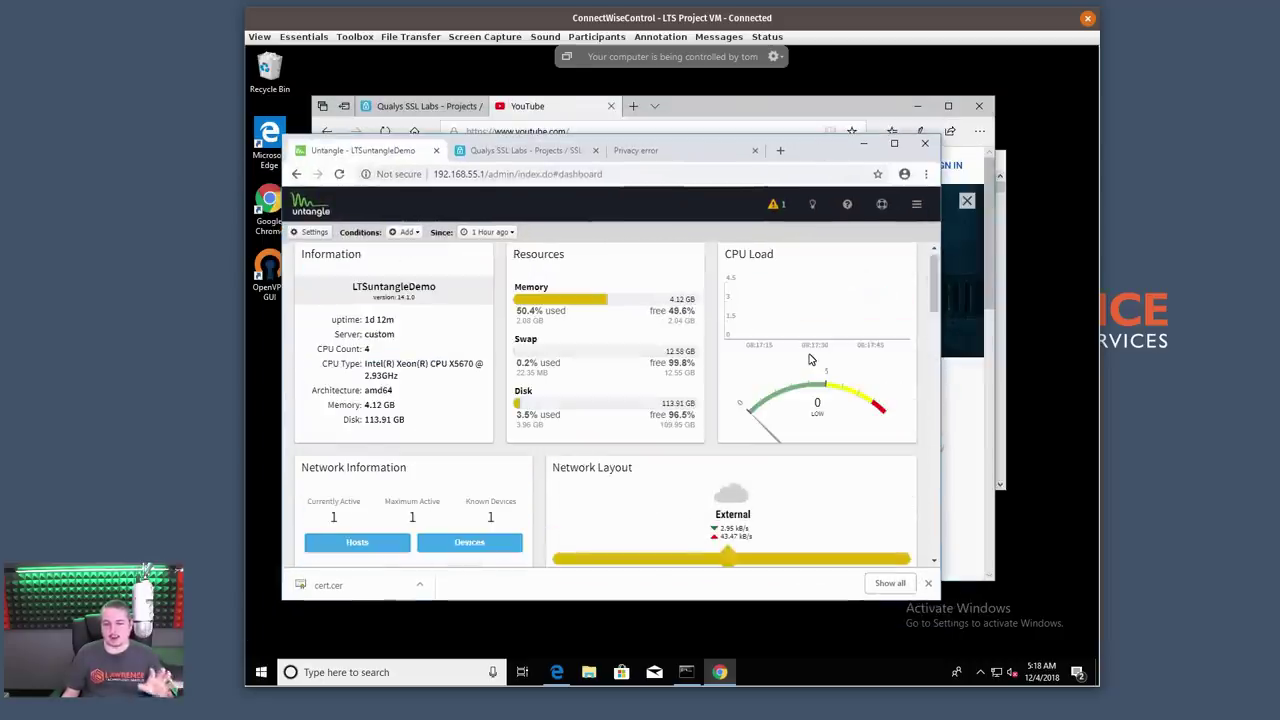
{"action": "scroll", "coordinate": [830, 330], "scroll_direction": "up", "scroll_amount": 1}
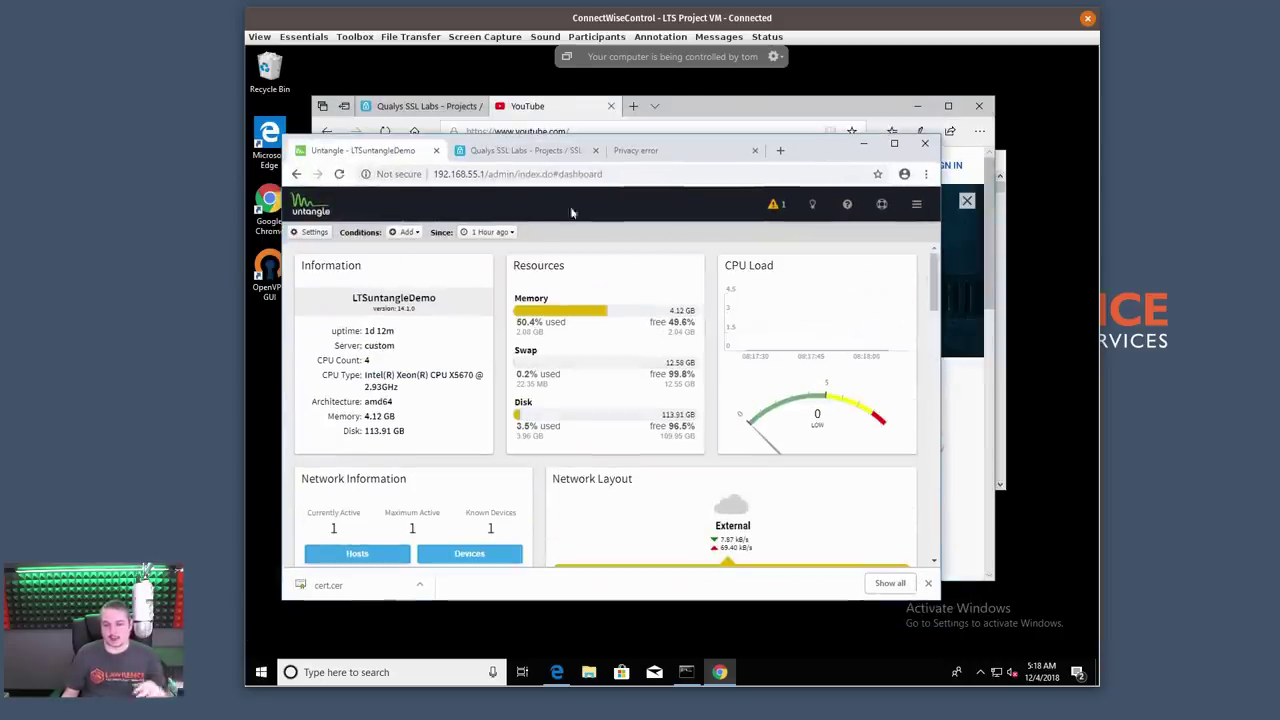
{"action": "left_click", "coordinate": [695, 155]}
{"action": "left_click", "coordinate": [613, 173]}
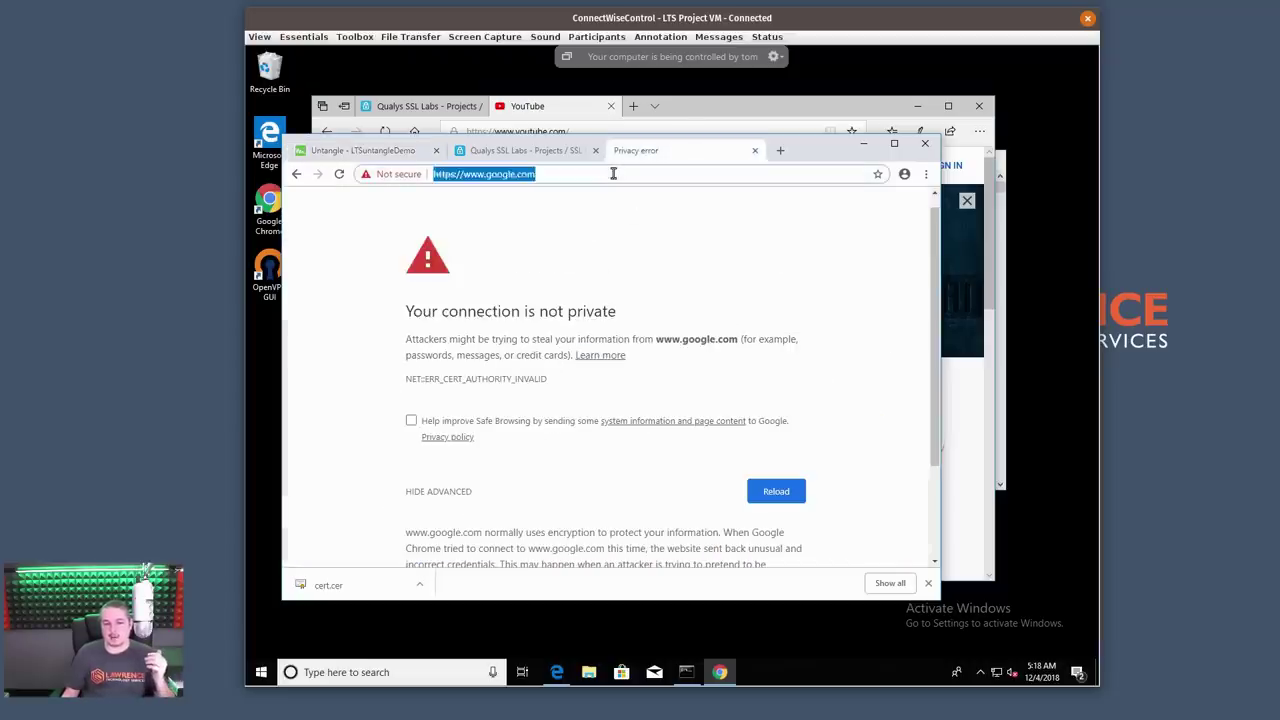
{"action": "left_click", "coordinate": [613, 173]}
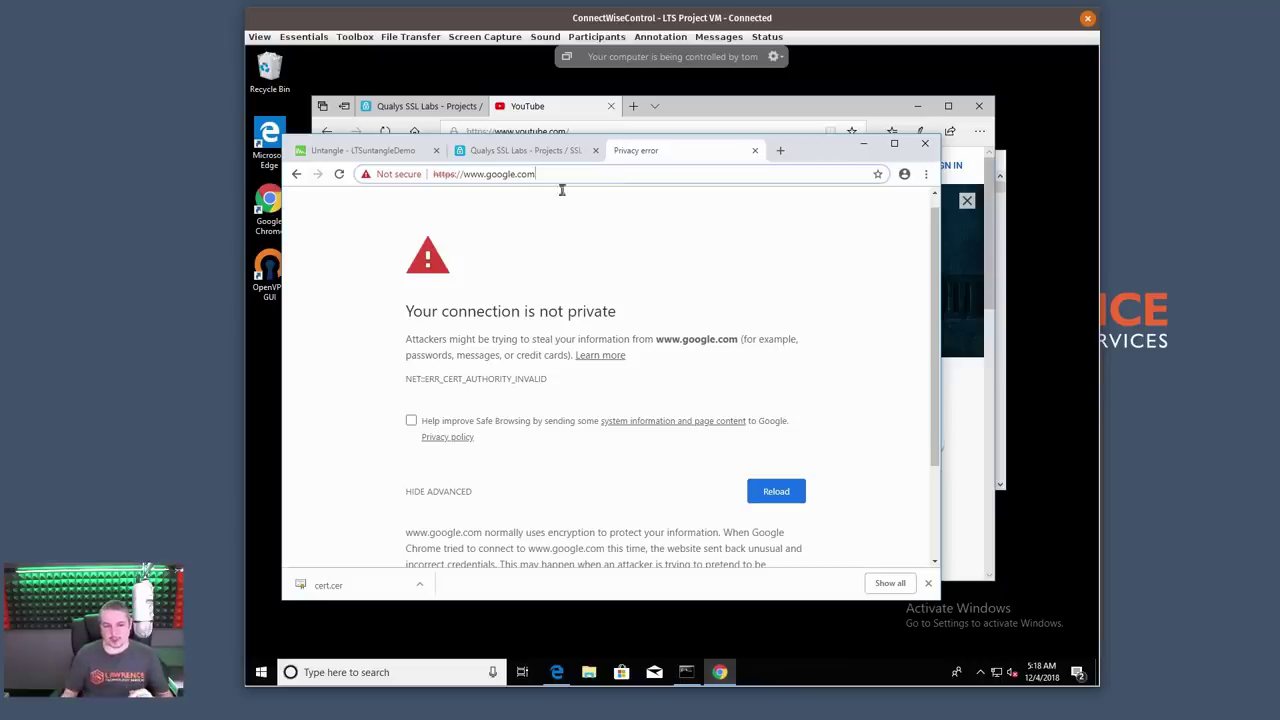
- Review the Qualys SSL Labs browser test down to its supported protocols and cipher suites
{"action": "left_click", "coordinate": [503, 157]}
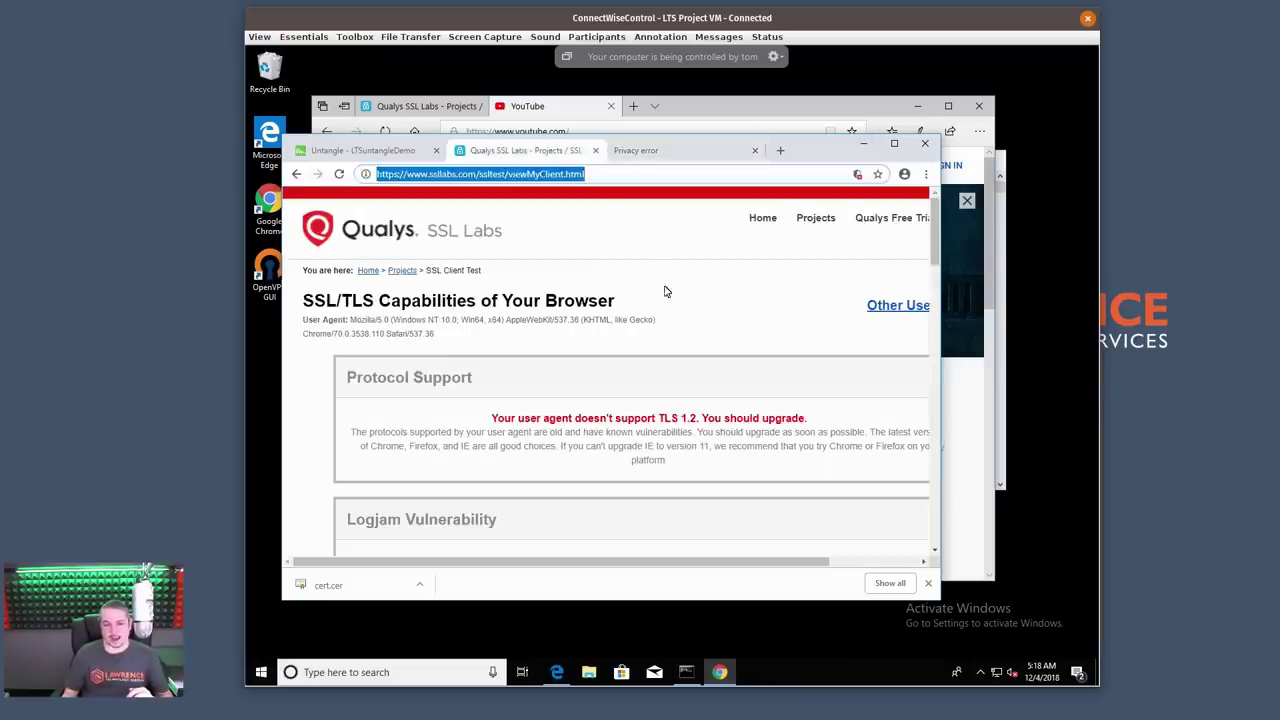
{"action": "scroll", "coordinate": [666, 366], "scroll_direction": "down", "scroll_amount": 8}
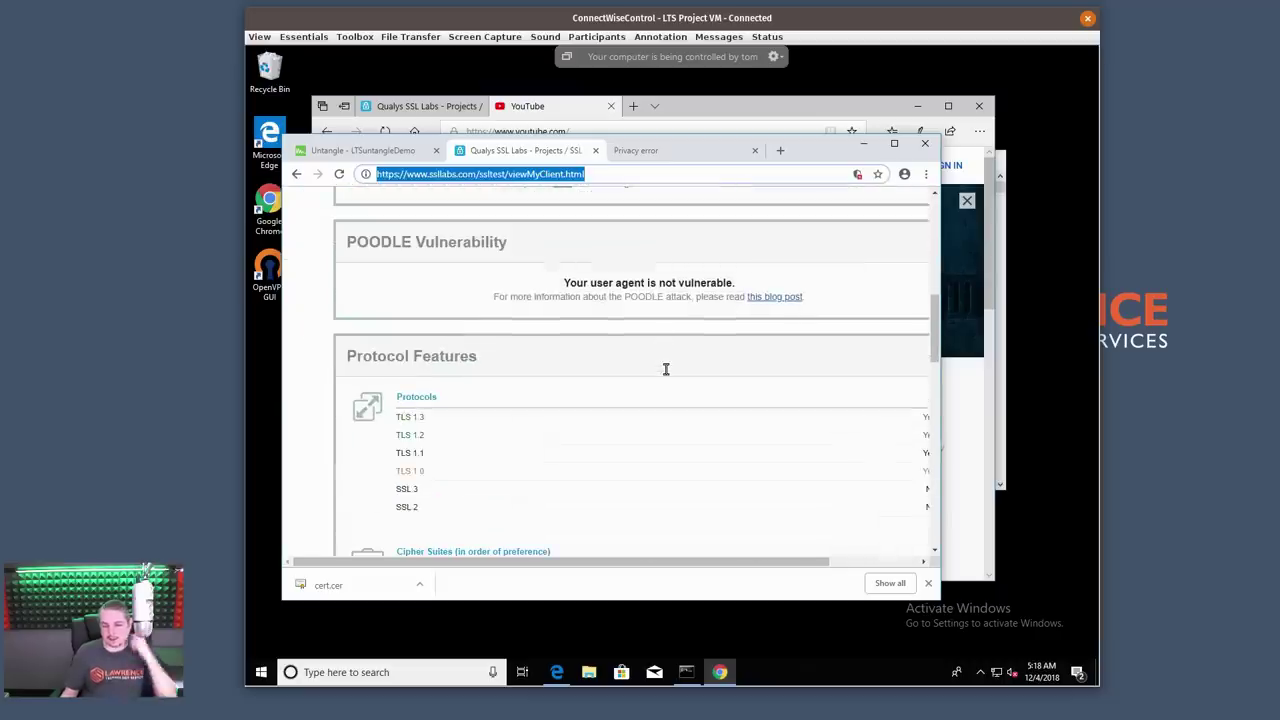
{"action": "scroll", "coordinate": [666, 369], "scroll_direction": "down", "scroll_amount": 3}
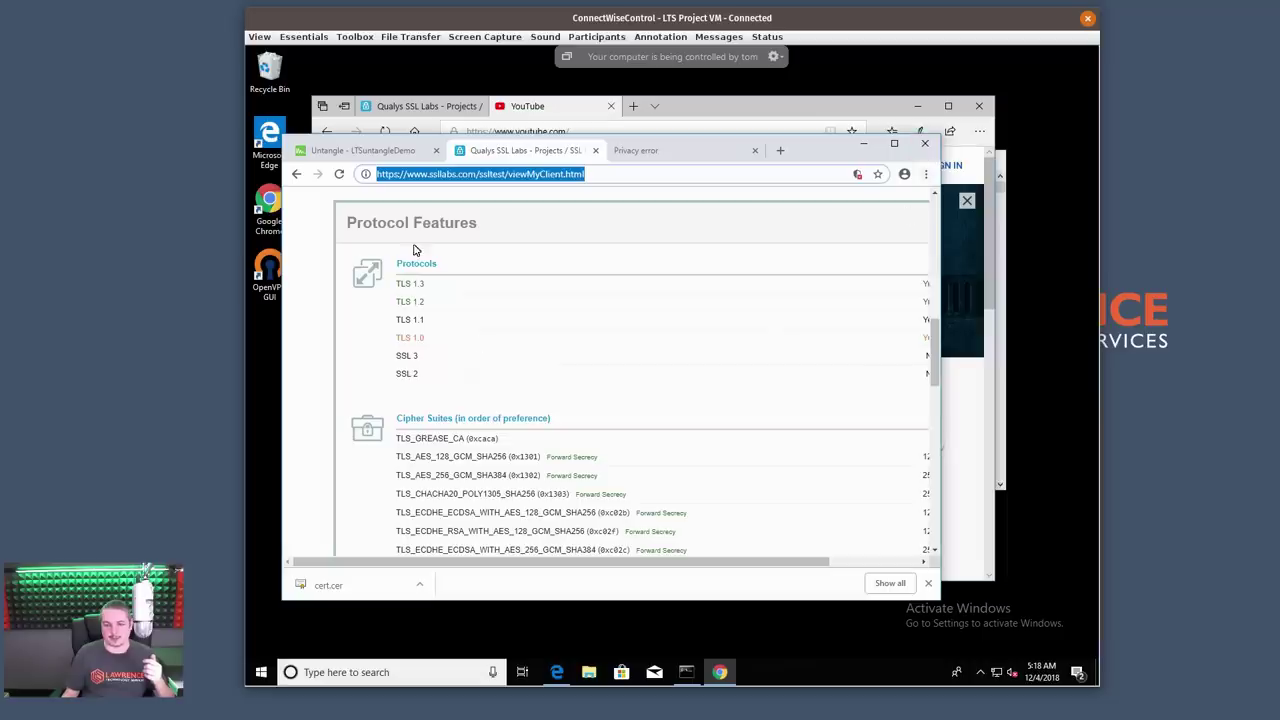
{"action": "scroll", "coordinate": [415, 250], "scroll_direction": "down", "scroll_amount": 1}
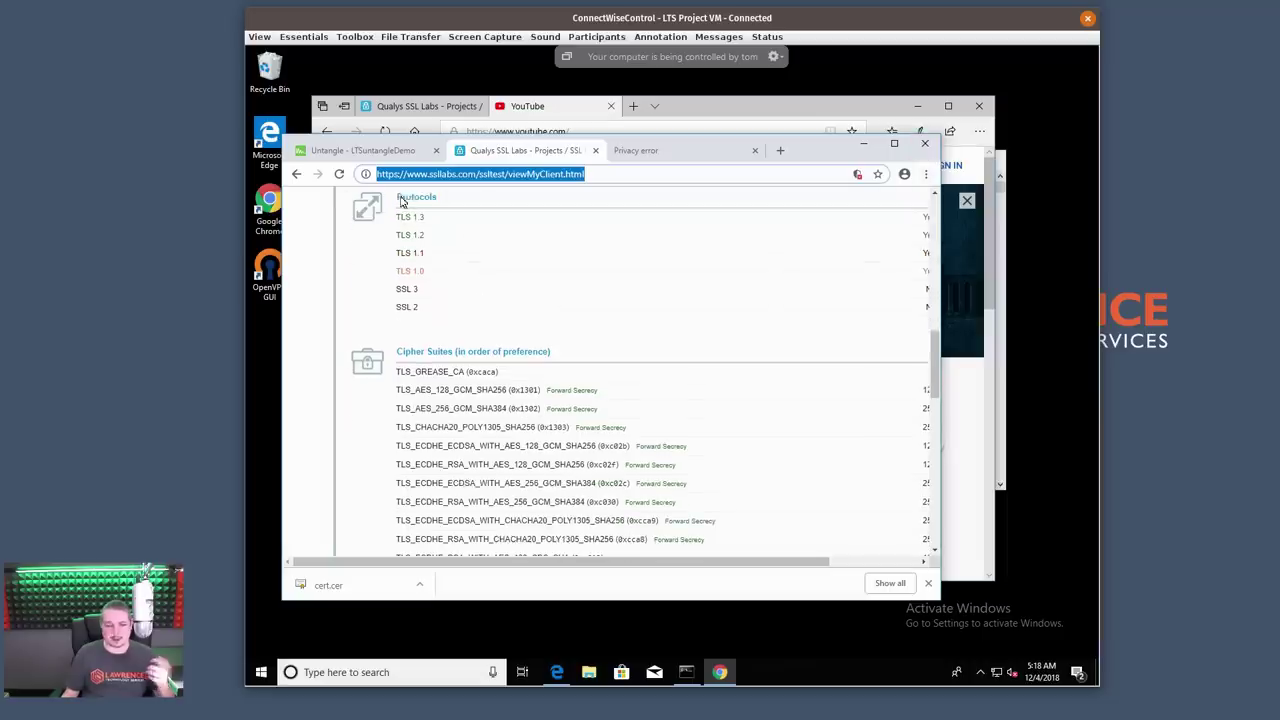
{"action": "left_click", "coordinate": [660, 150]}
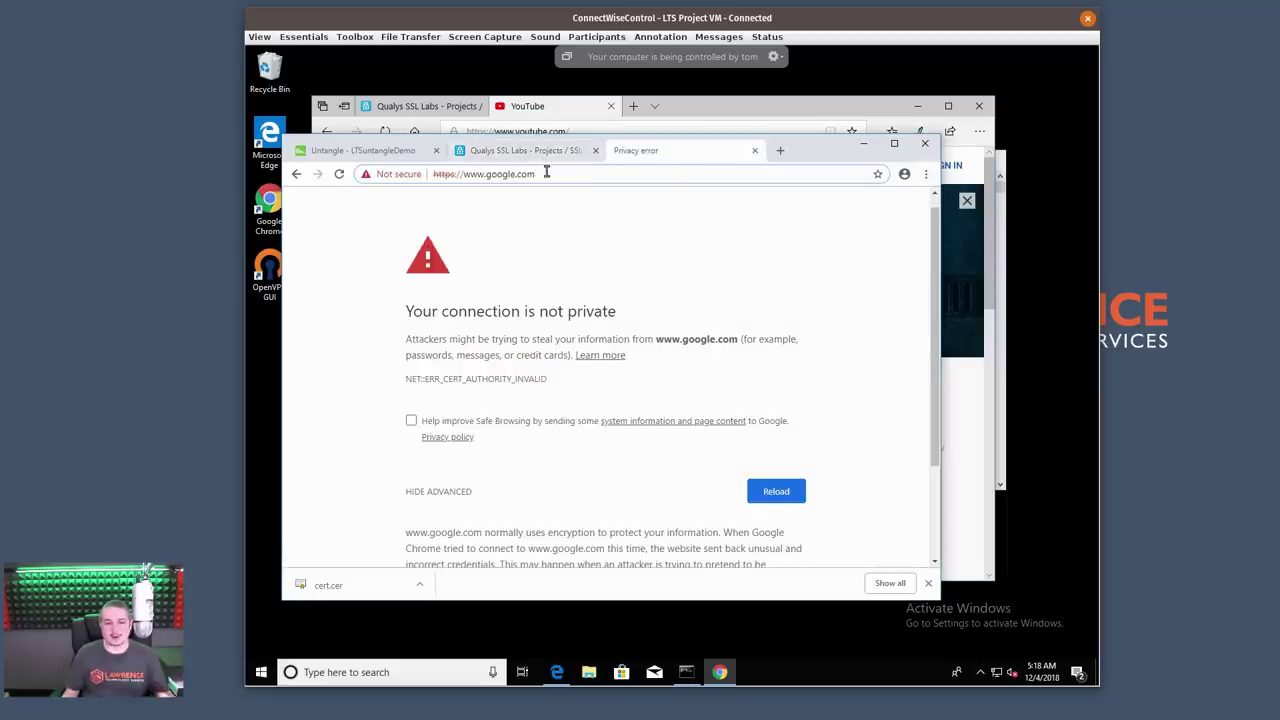
{"action": "scroll", "coordinate": [551, 436], "scroll_direction": "down", "scroll_amount": 2}
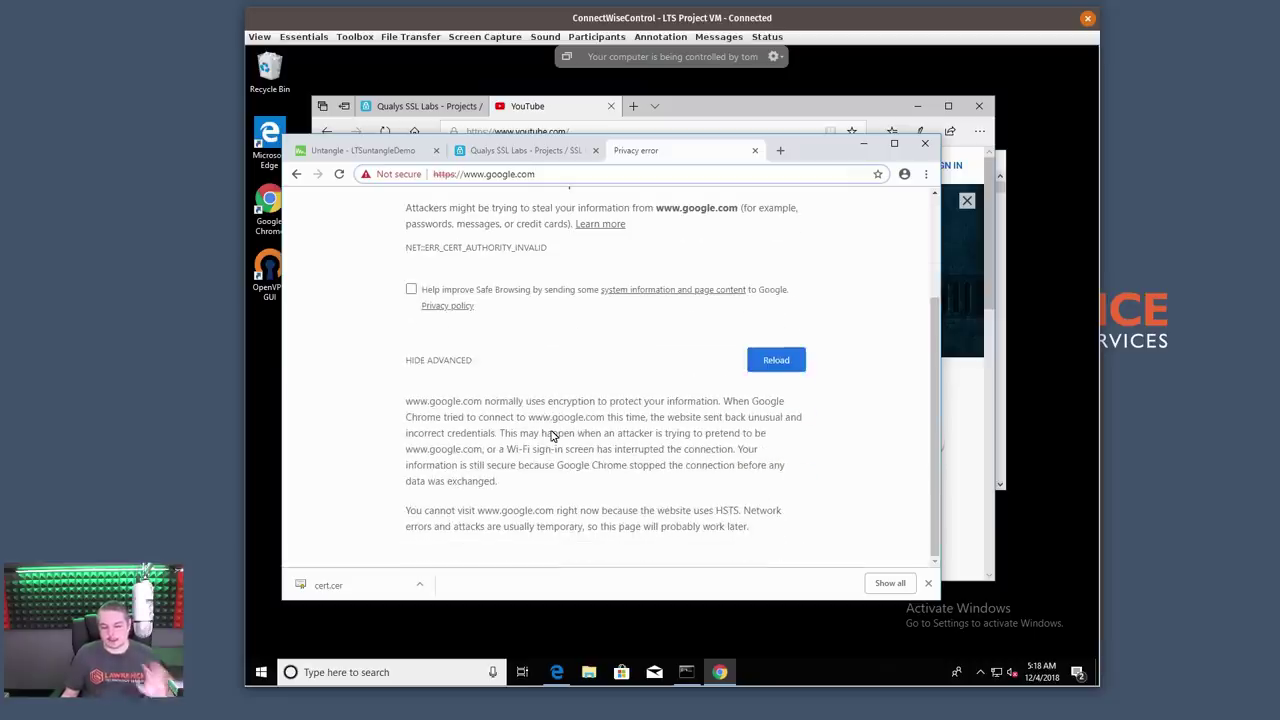
{"action": "scroll", "coordinate": [551, 436], "scroll_direction": "up", "scroll_amount": 2}
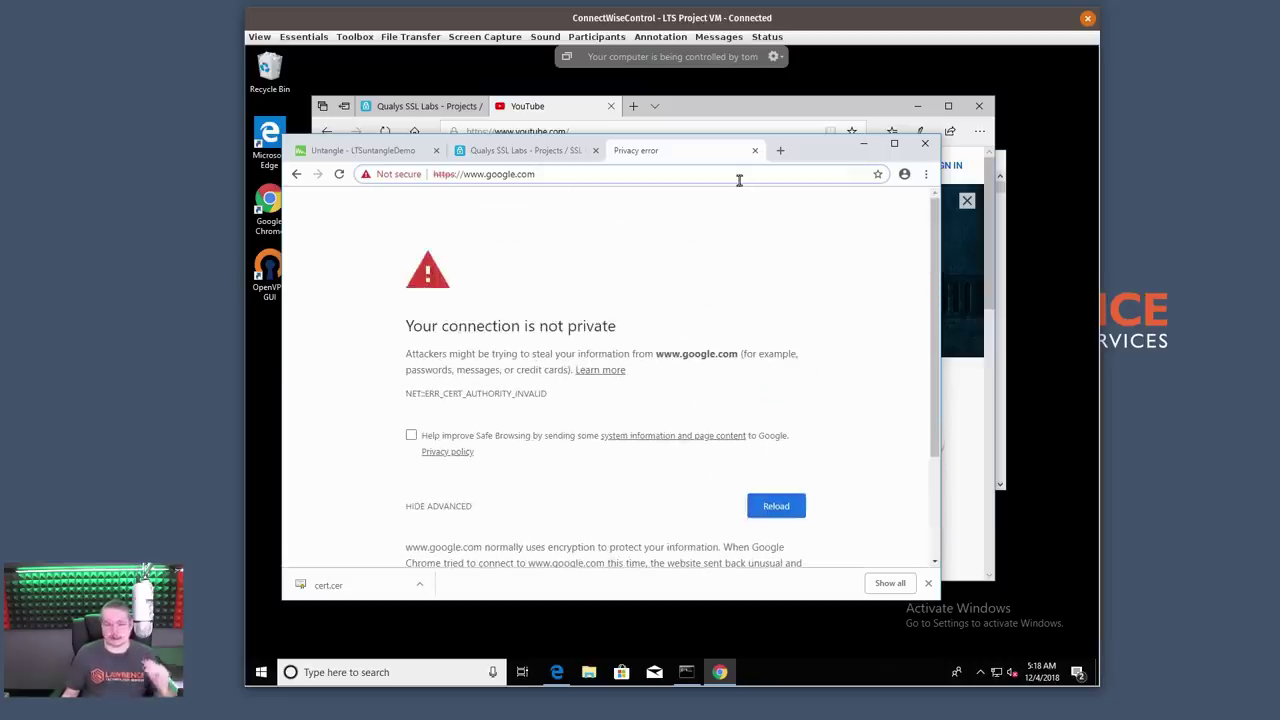
- Open the QUIC link from the wiki's SSL Inspector FAQs and skim the Cisco guide to QUIC
{"action": "key", "text": "alt+Tab"}
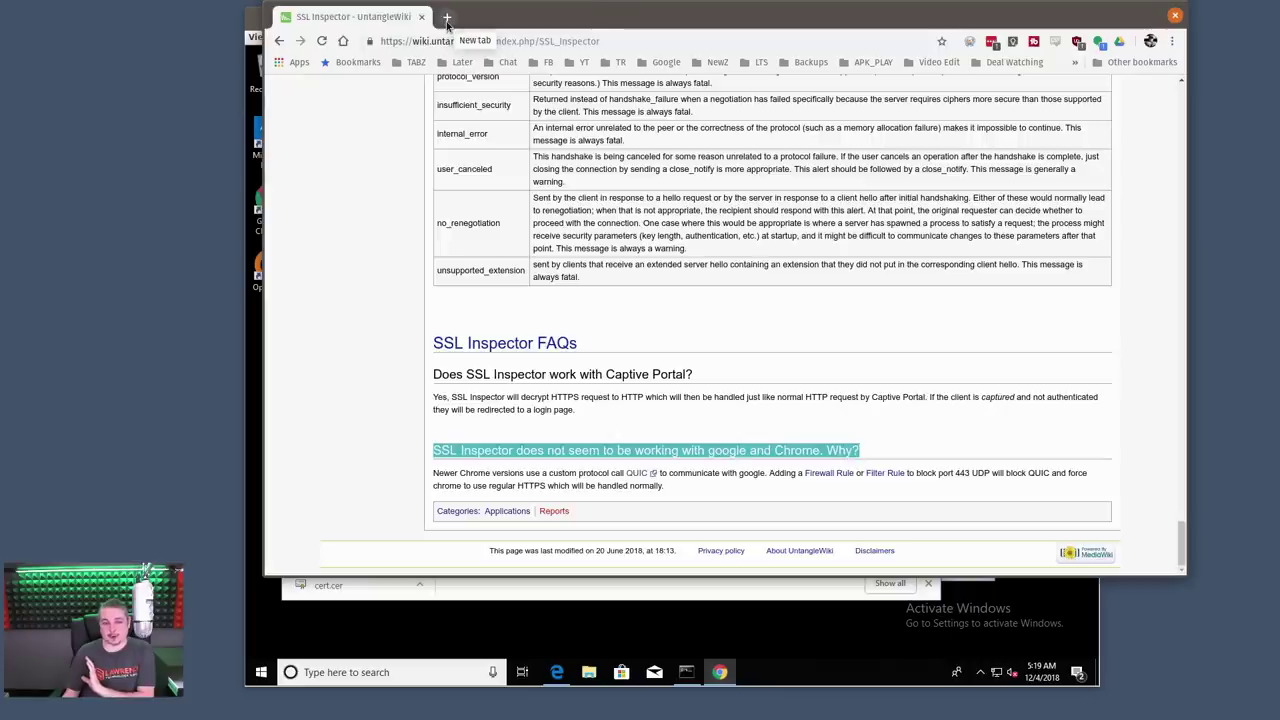
{"action": "left_click", "coordinate": [636, 472]}
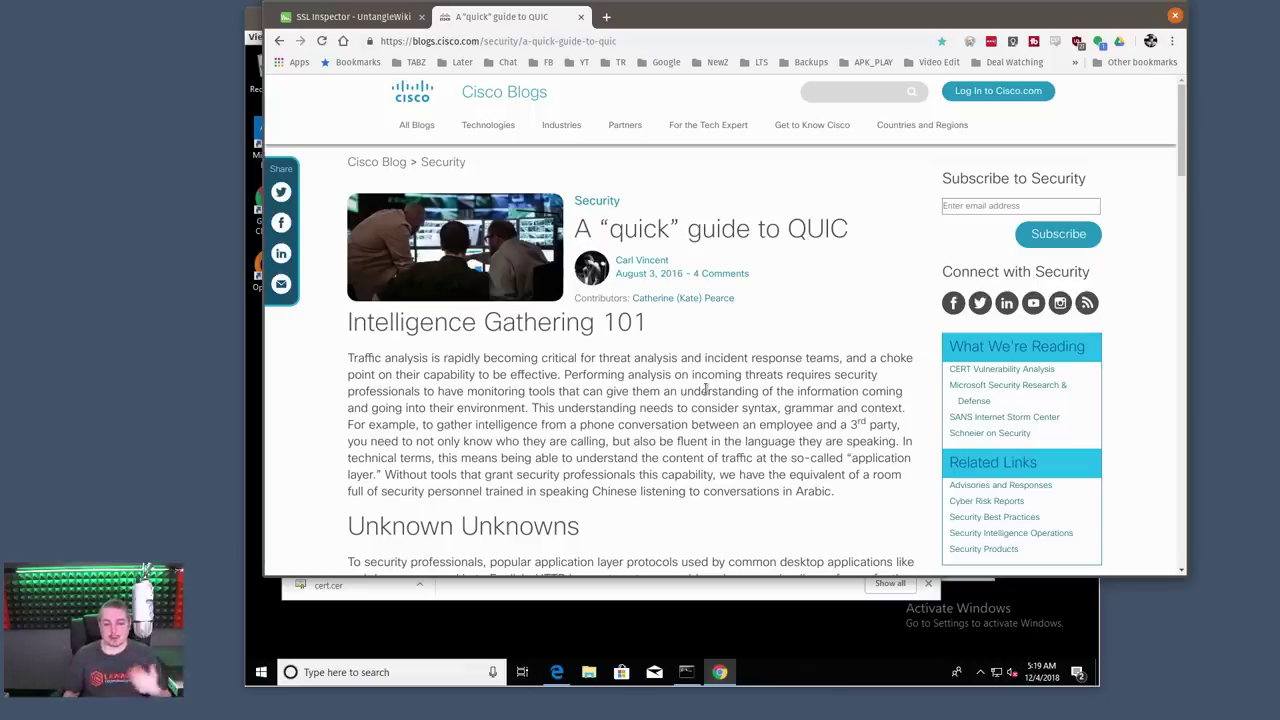
{"action": "scroll", "coordinate": [706, 390], "scroll_direction": "down", "scroll_amount": 6}
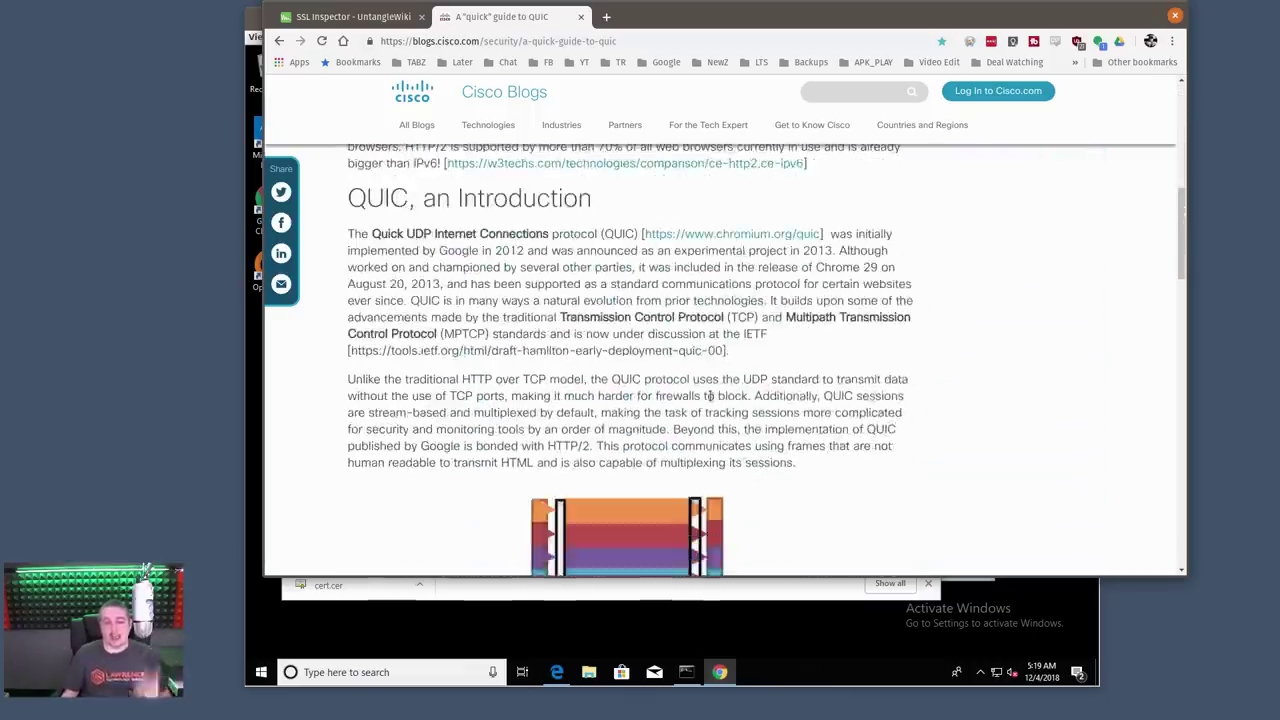
{"action": "scroll", "coordinate": [740, 400], "scroll_direction": "down", "scroll_amount": 10}
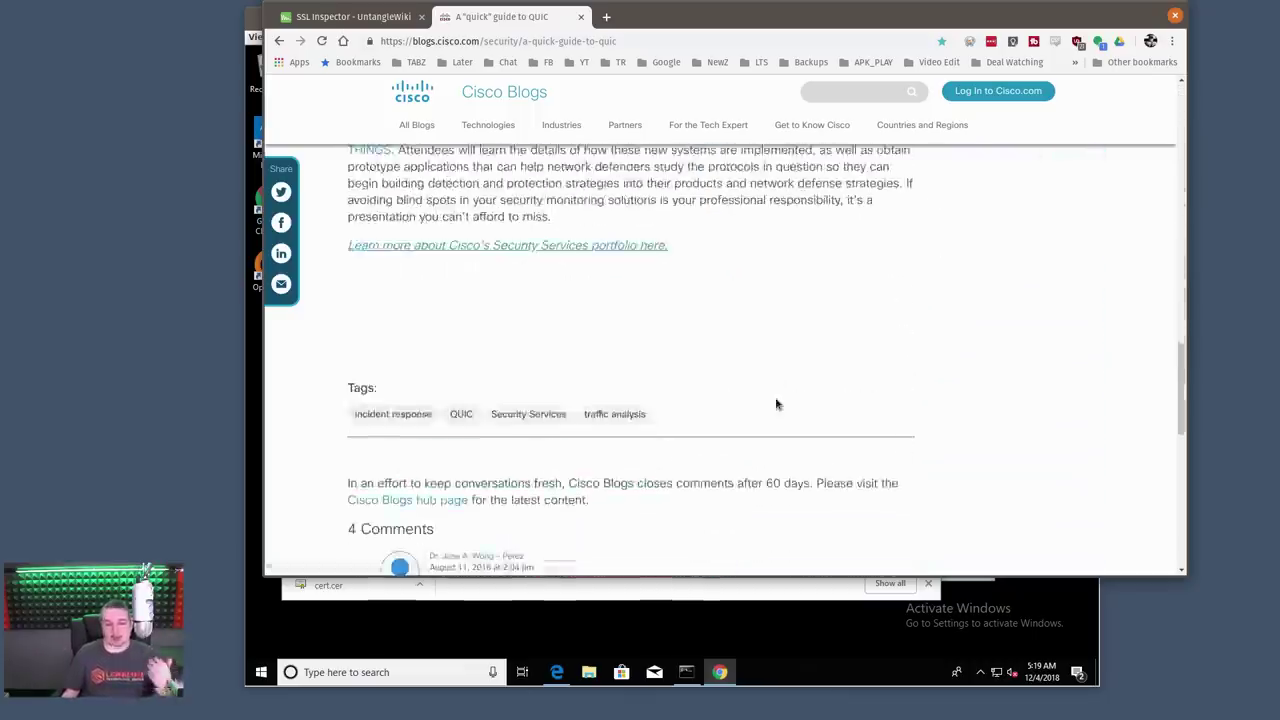
{"action": "scroll", "coordinate": [776, 403], "scroll_direction": "up", "scroll_amount": 3}
{"action": "scroll", "coordinate": [776, 403], "scroll_direction": "up", "scroll_amount": 15}
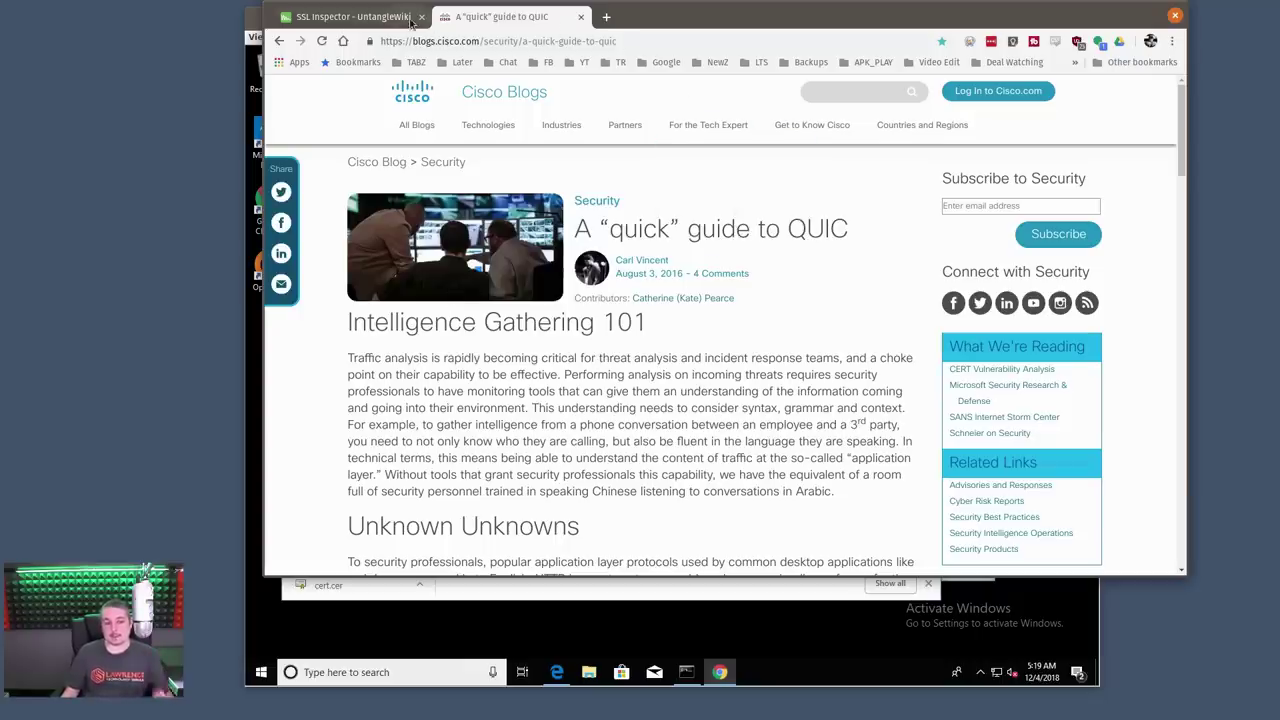
- Close the Cisco QUIC guide, load google.com in a new Edge tab on the remote desktop and decline the Switch to Chrome offer
{"action": "key", "text": "ctrl+w"}
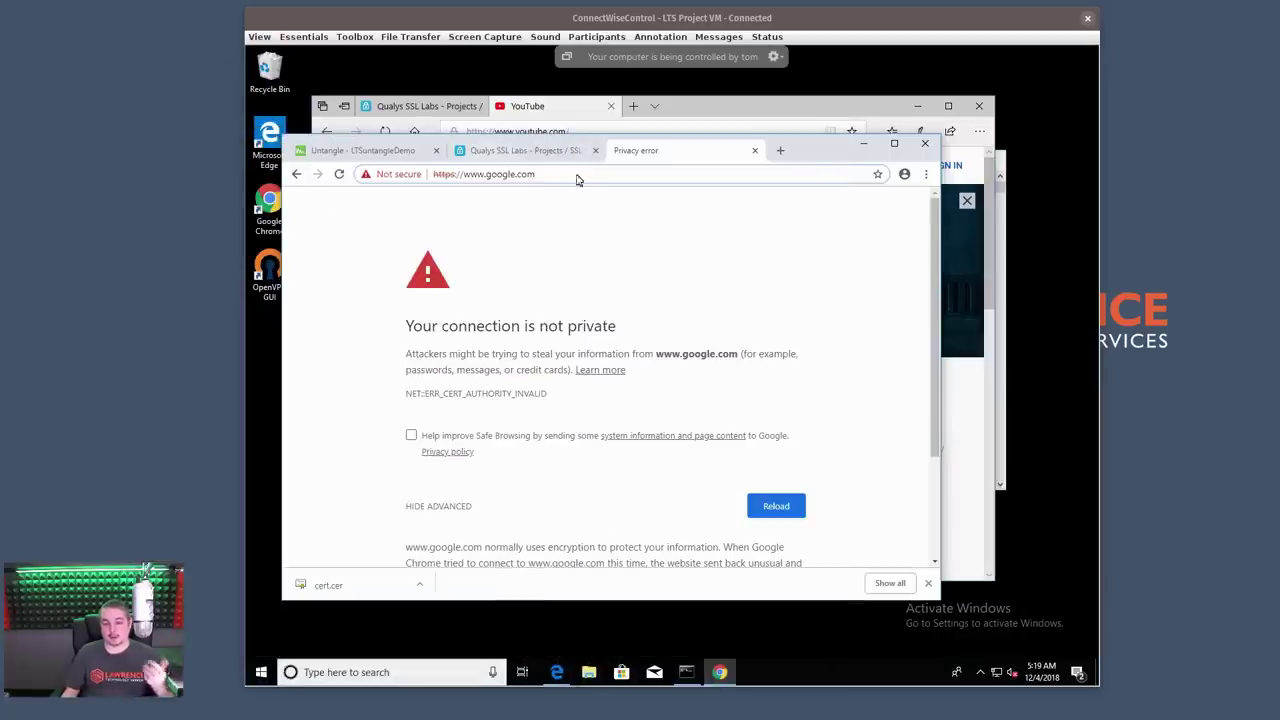
{"action": "left_click", "coordinate": [646, 178]}
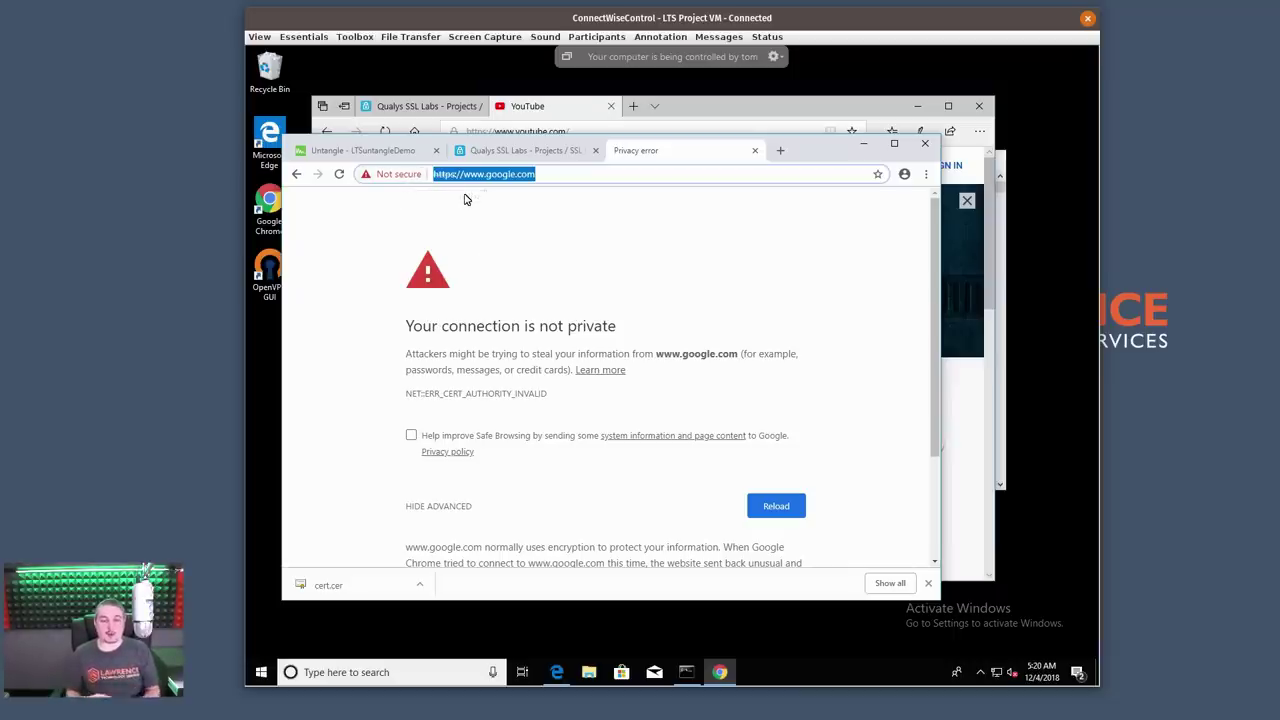
{"action": "left_click", "coordinate": [633, 106]}
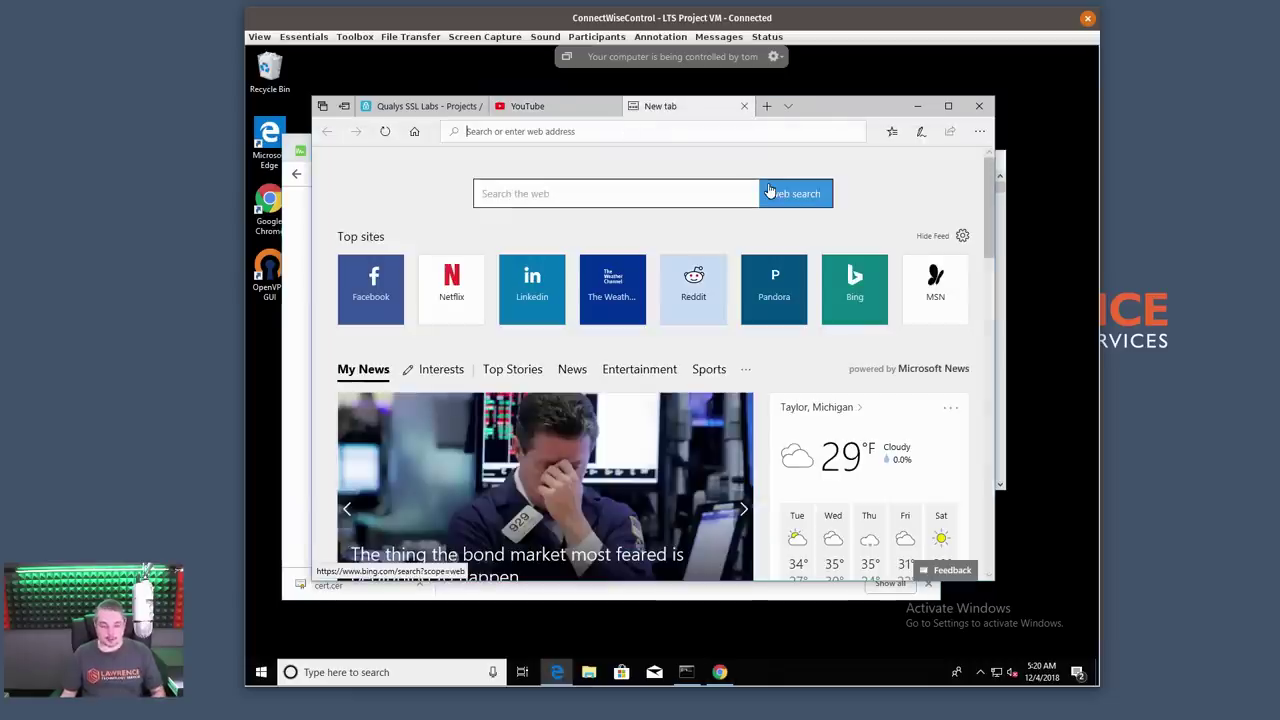
{"action": "type", "text": "google.com/"}
{"action": "key", "text": "Return"}
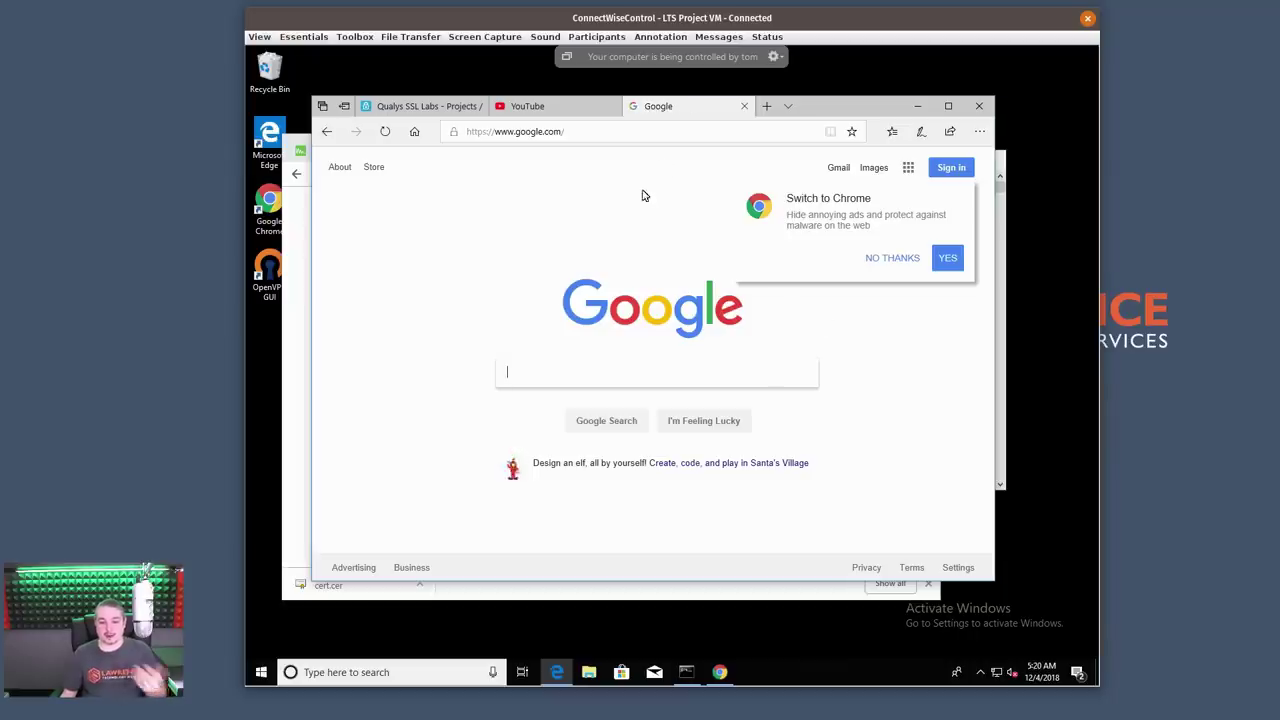
{"action": "left_click", "coordinate": [572, 131]}
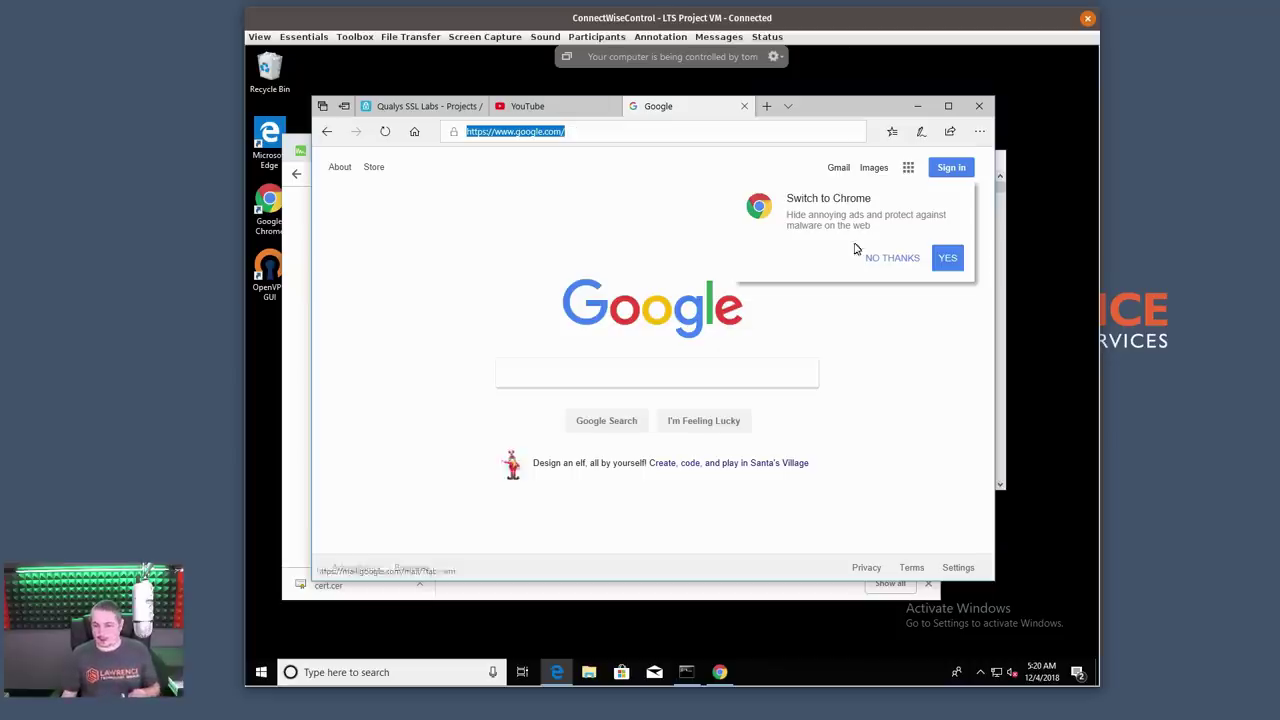
{"action": "left_click", "coordinate": [889, 259]}
{"action": "left_click_drag", "start_coordinate": [850, 117], "coordinate": [909, 174]}
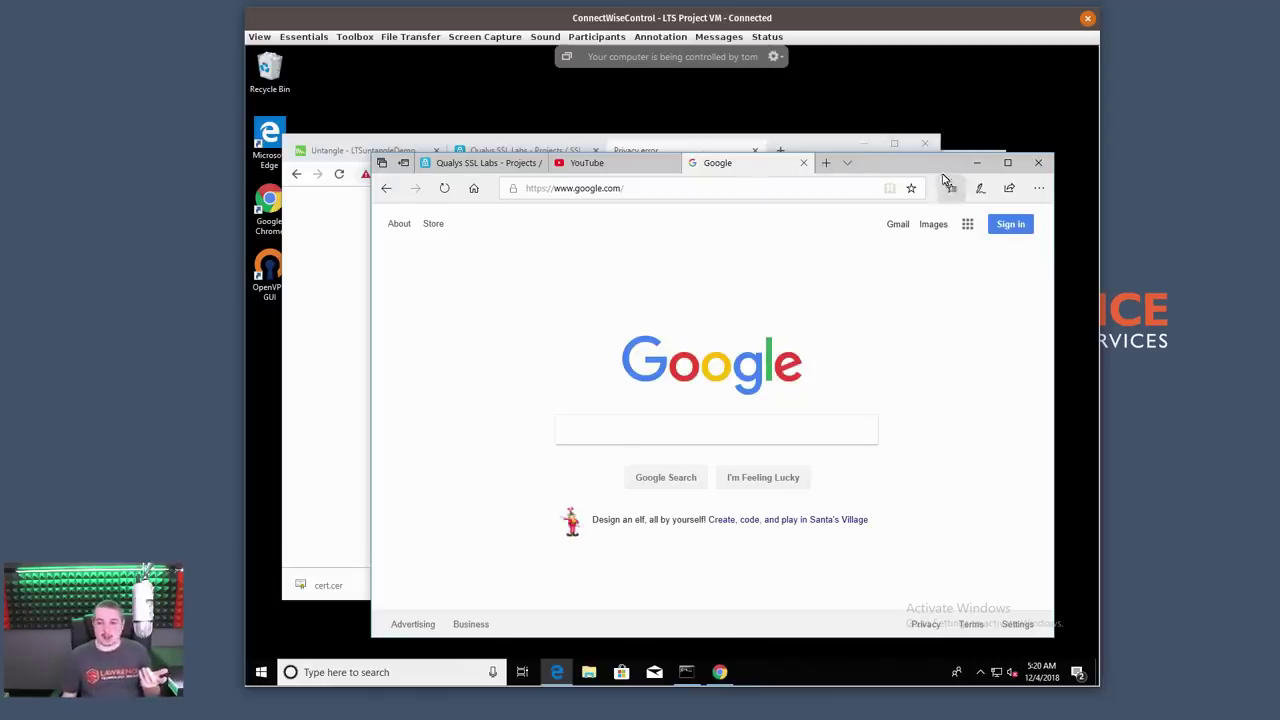
{"action": "left_click_drag", "start_coordinate": [942, 172], "coordinate": [883, 155]}
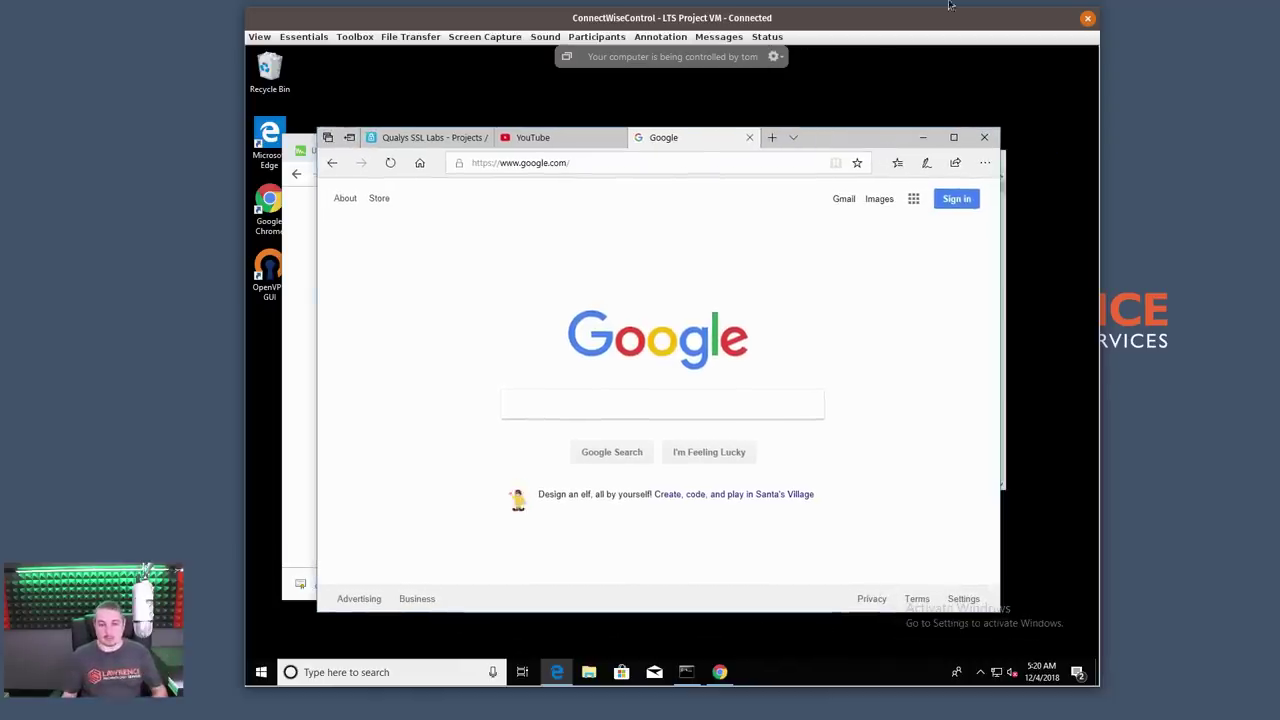
{"action": "left_click", "coordinate": [984, 137]}
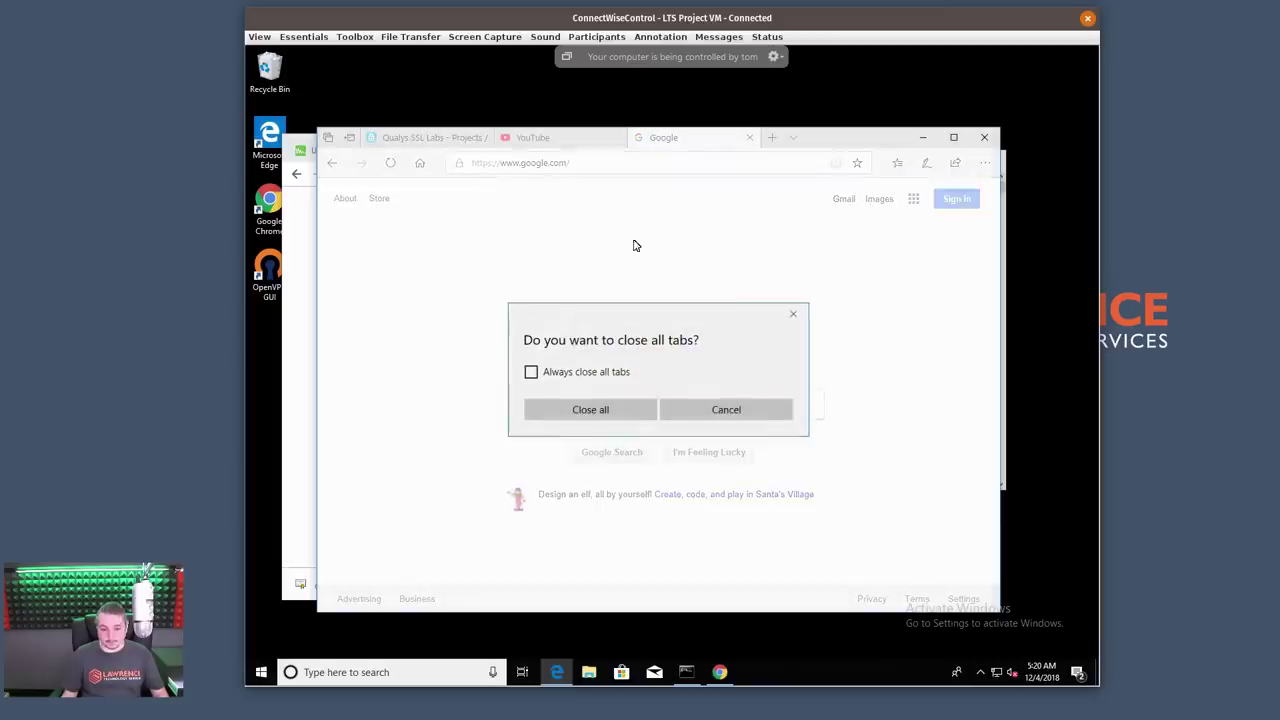
{"action": "left_click", "coordinate": [640, 410]}
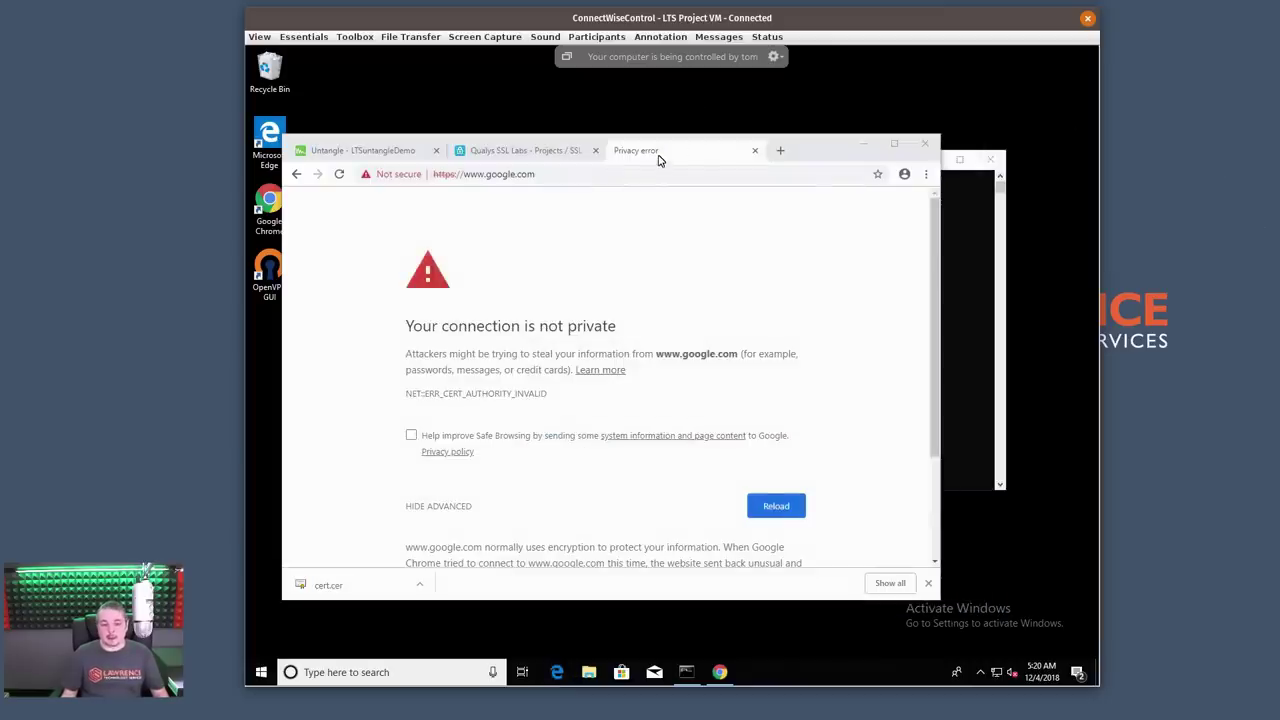
{"action": "middle_click", "coordinate": [658, 160]}
- Skim the LTSuntangleDemo dashboard and close the ConnectWiseControl remote session
{"action": "left_click", "coordinate": [390, 151]}
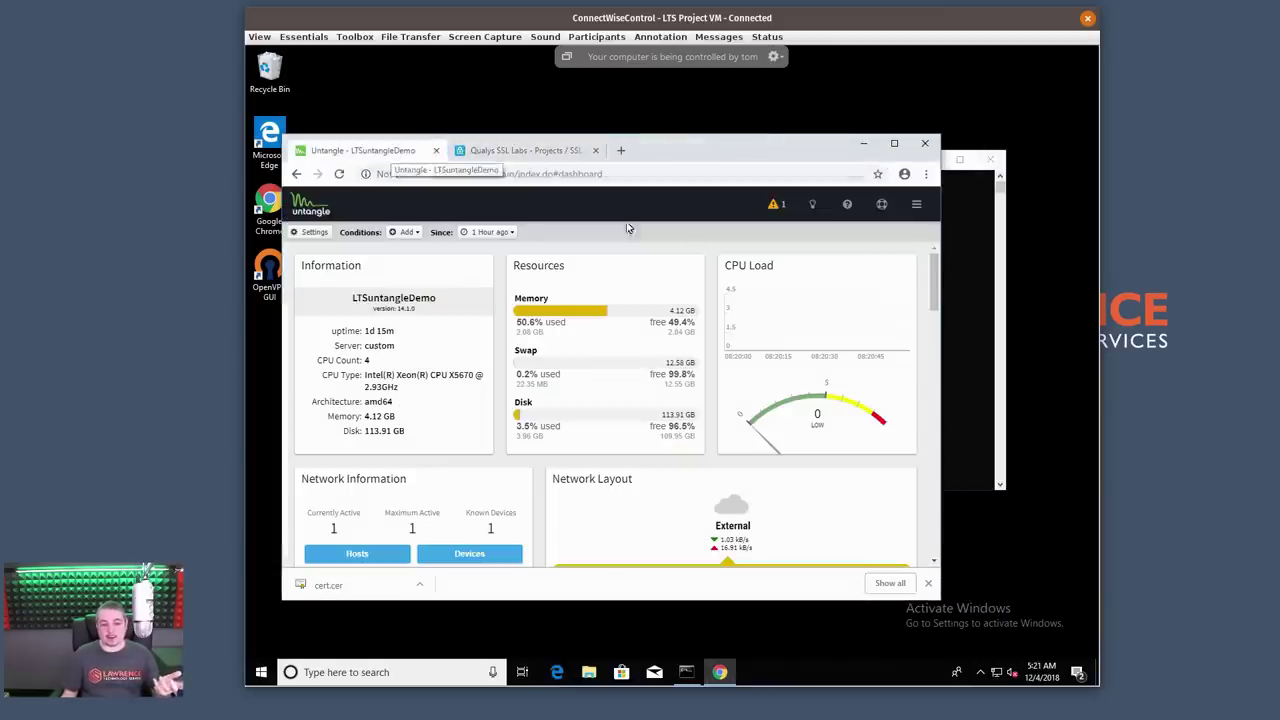
{"action": "scroll", "coordinate": [673, 412], "scroll_direction": "down", "scroll_amount": 5}
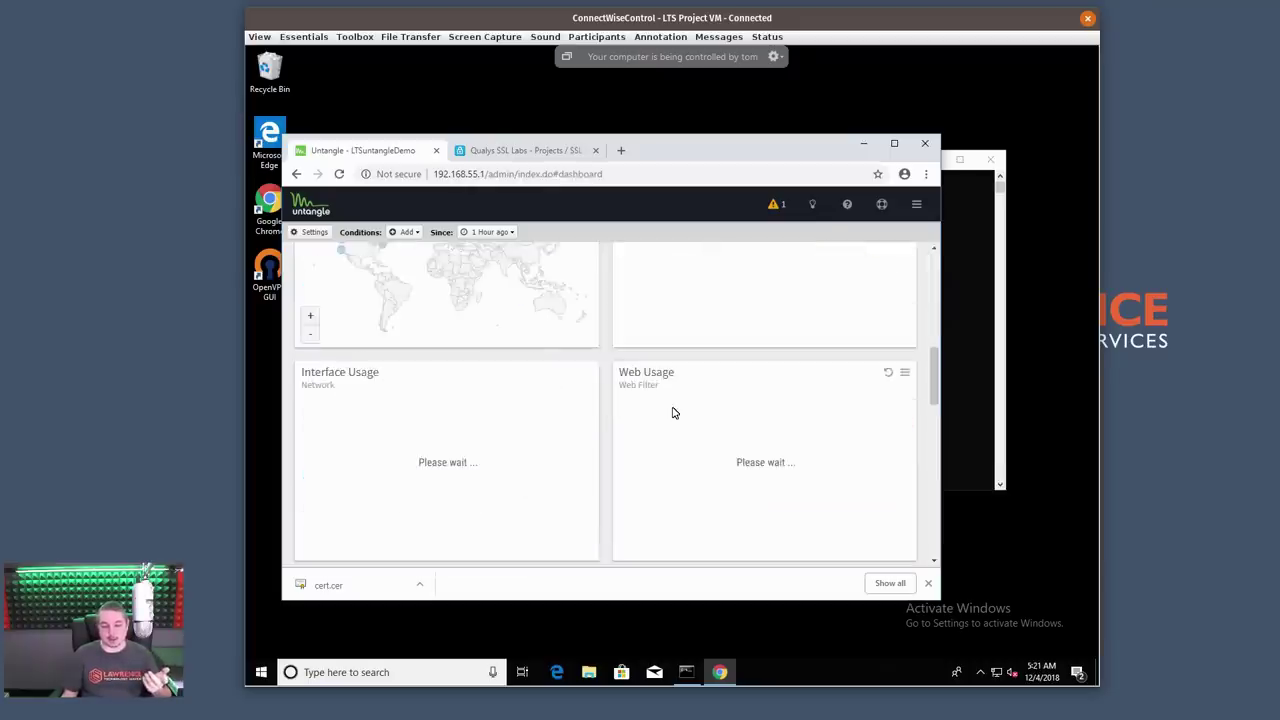
{"action": "scroll", "coordinate": [673, 412], "scroll_direction": "up", "scroll_amount": 5}
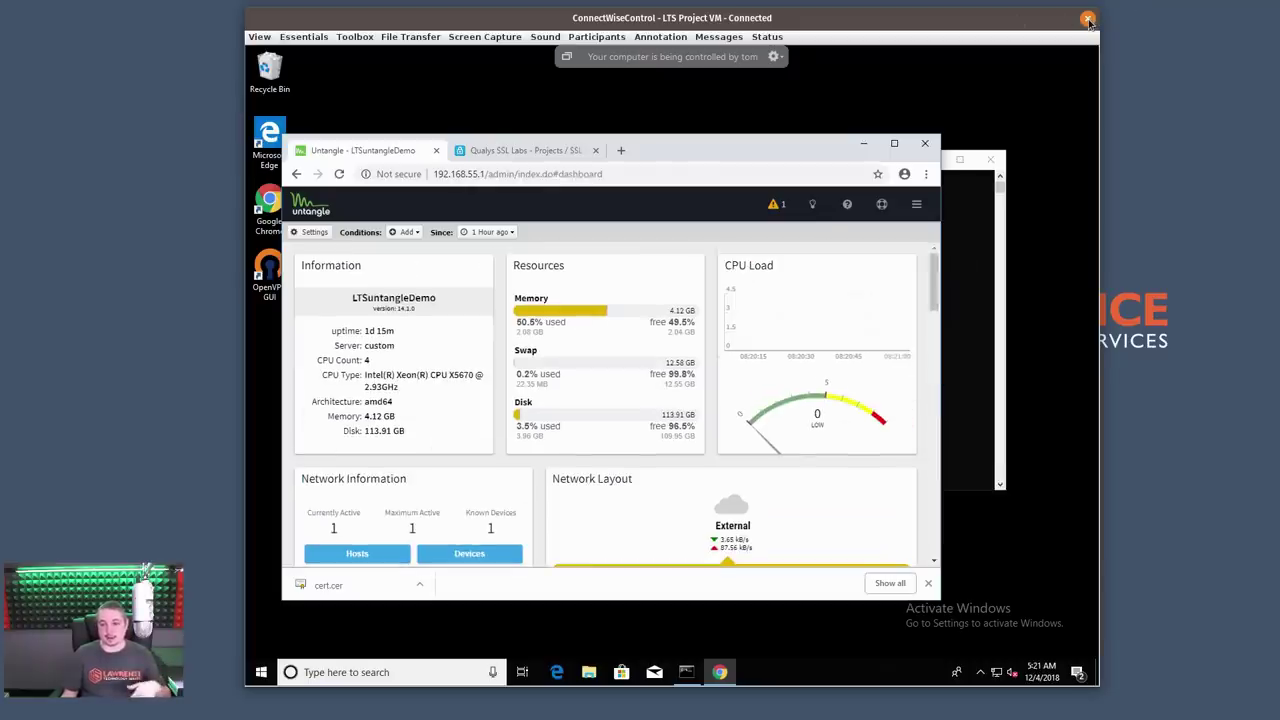
{"action": "left_click_drag", "start_coordinate": [714, 158], "coordinate": [830, 154]}
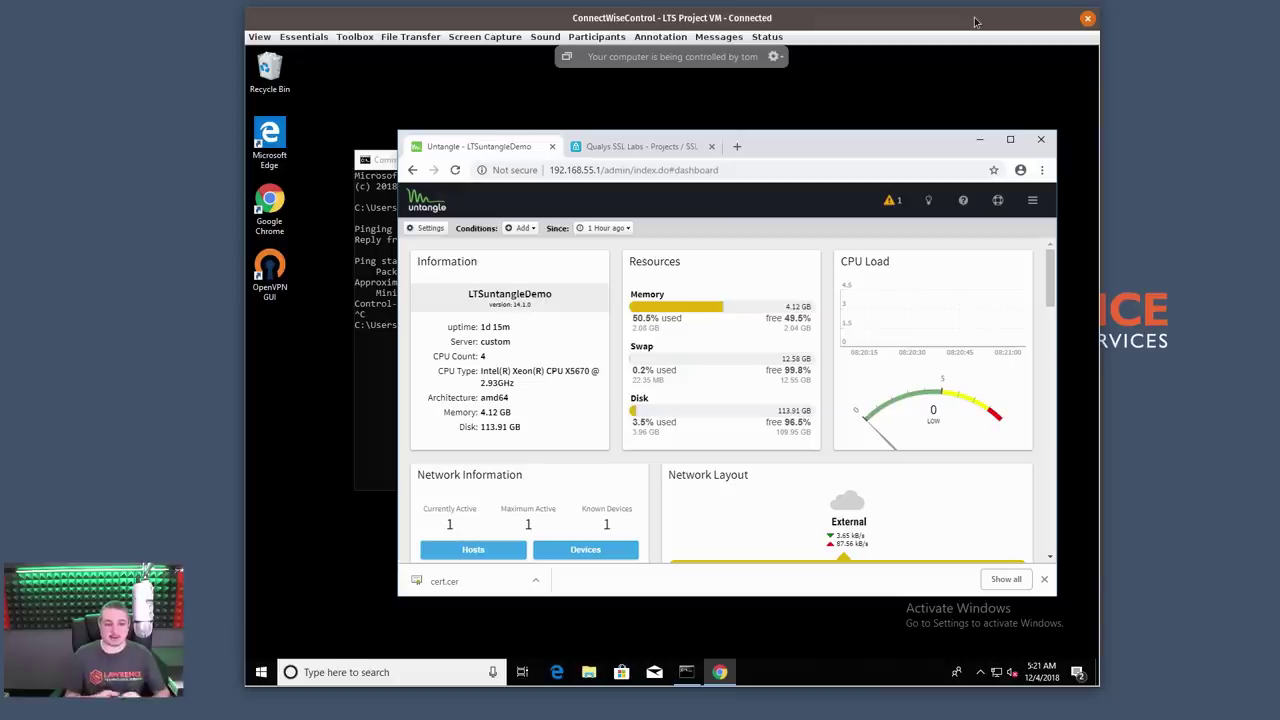
{"action": "left_click", "coordinate": [269, 272]}
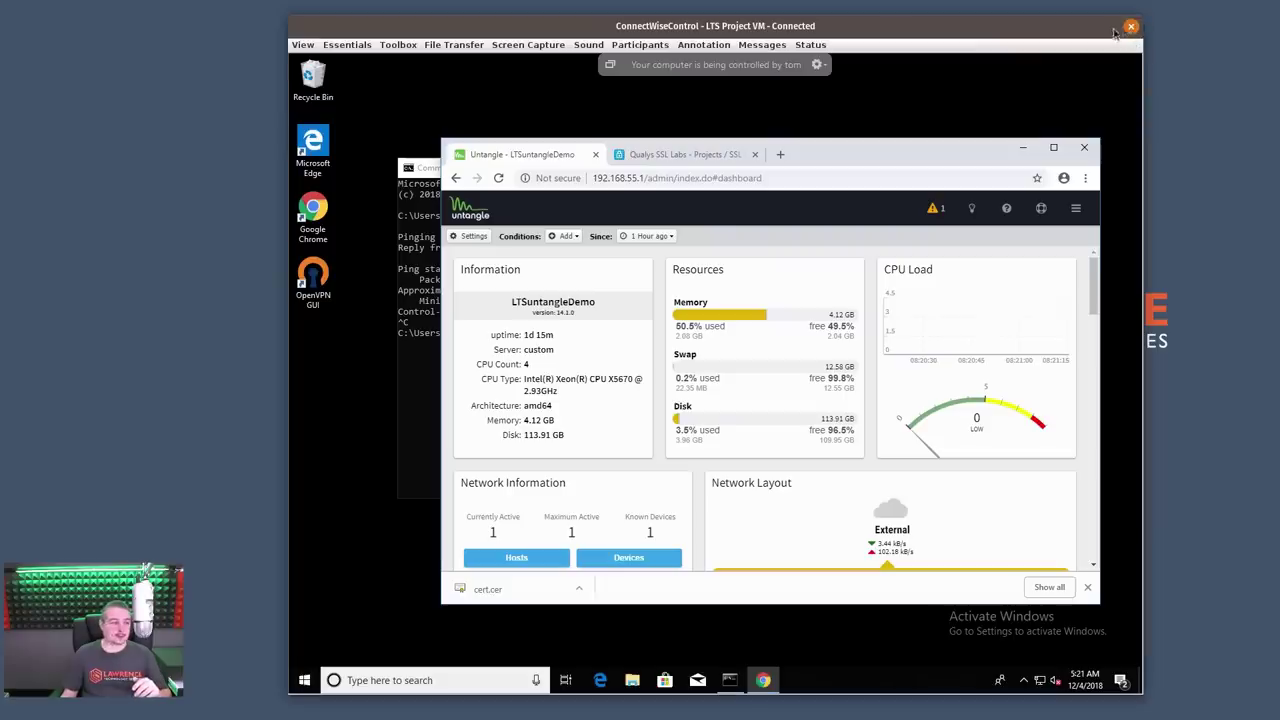
{"action": "left_click", "coordinate": [1131, 27]}
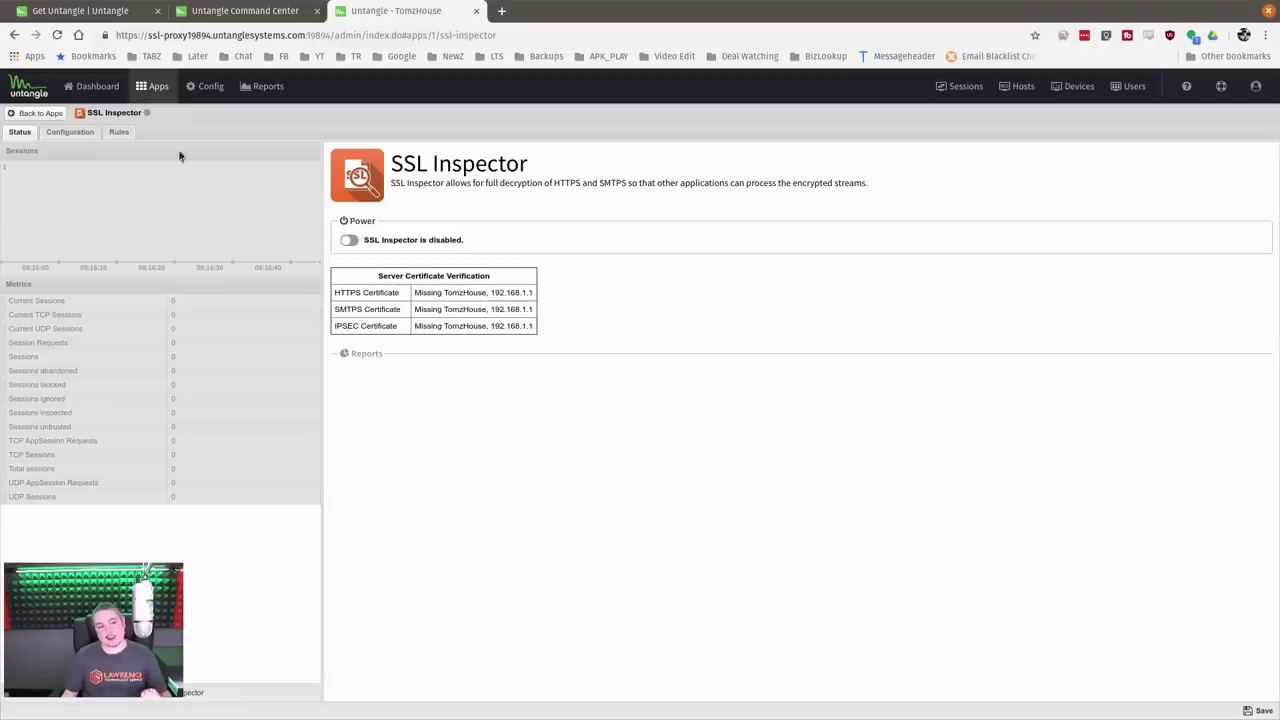
- Review the OpenVPN app's status, server and client settings, and show its list of reports
{"action": "left_click", "coordinate": [42, 114]}
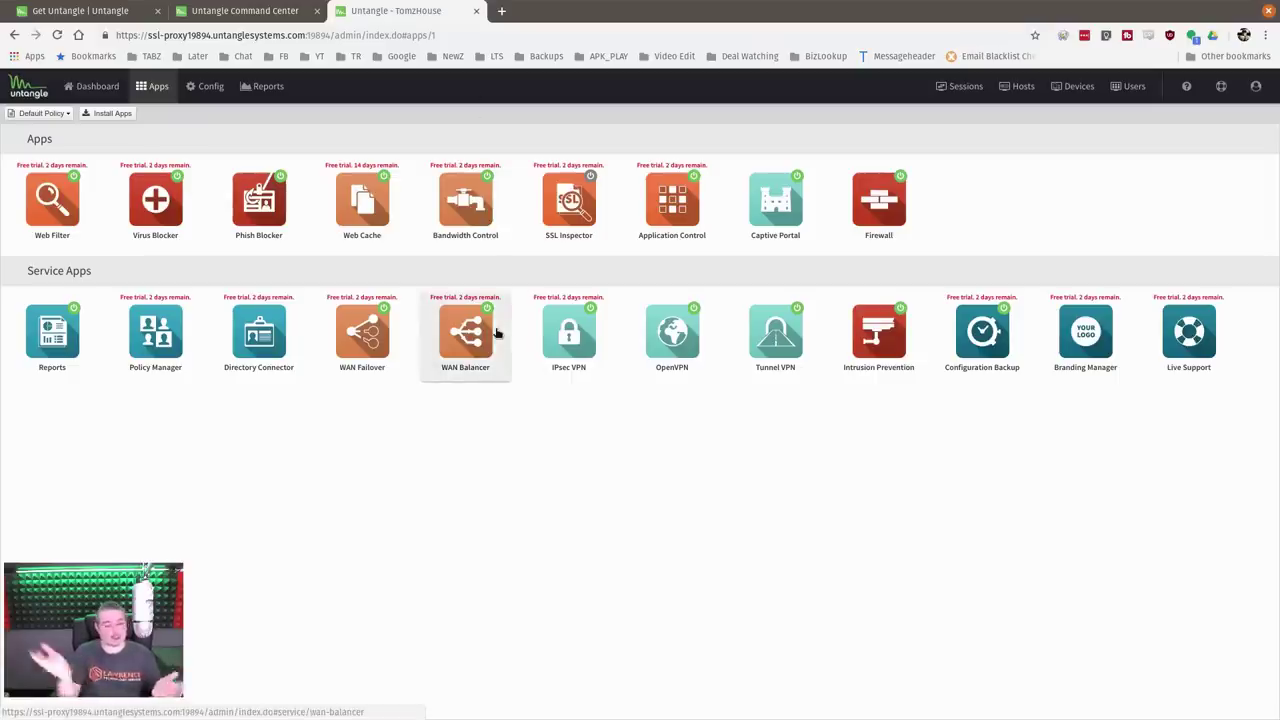
{"action": "left_click", "coordinate": [690, 355]}
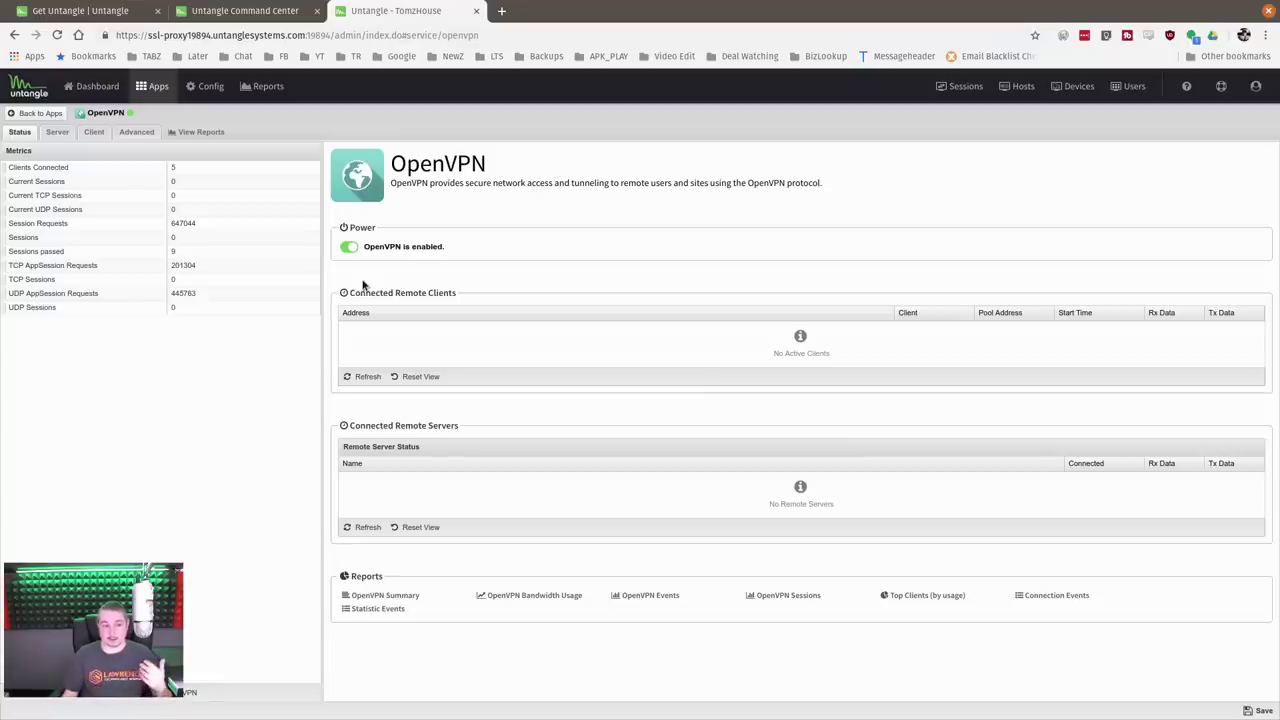
{"action": "left_click", "coordinate": [57, 132]}
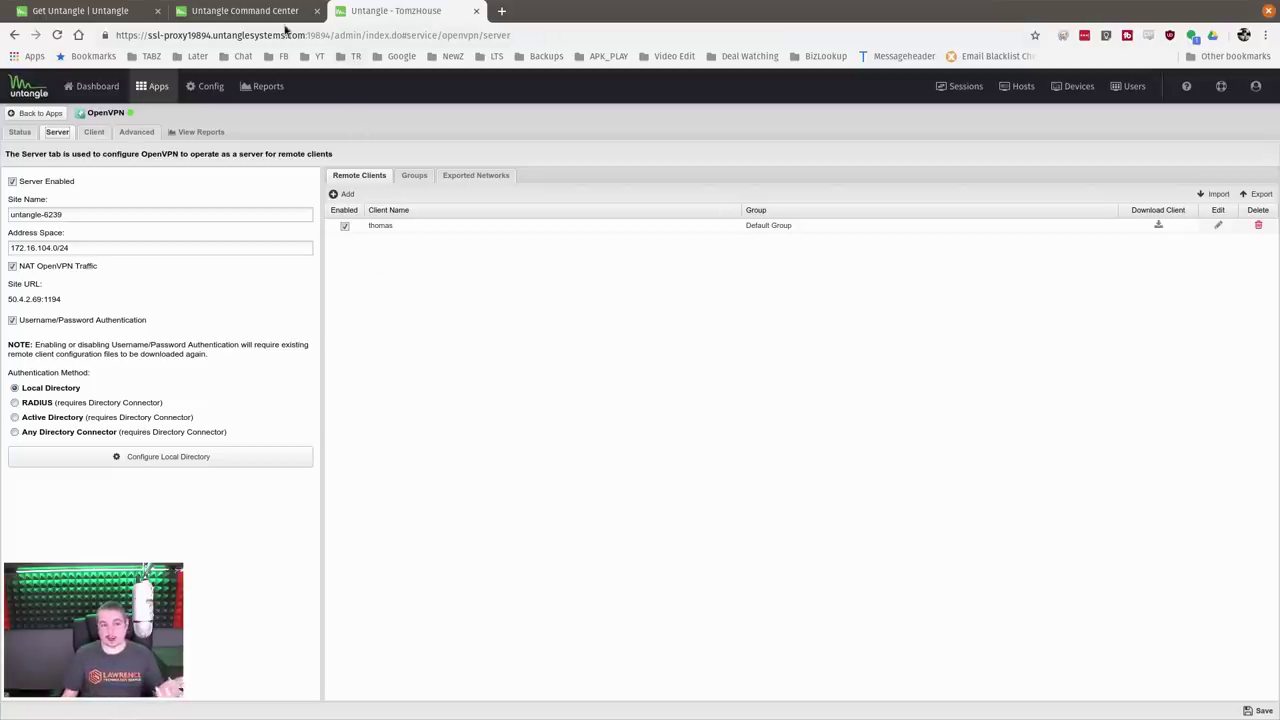
{"action": "left_click", "coordinate": [94, 133]}
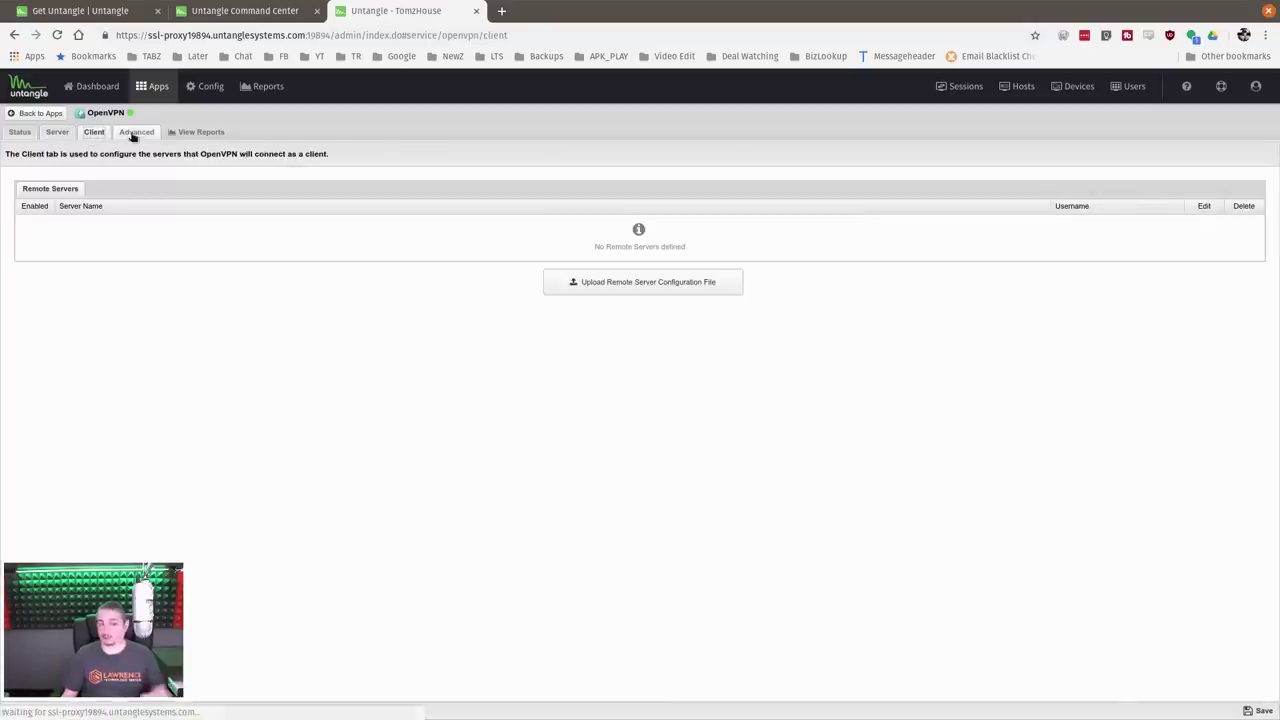
{"action": "left_click", "coordinate": [58, 133]}
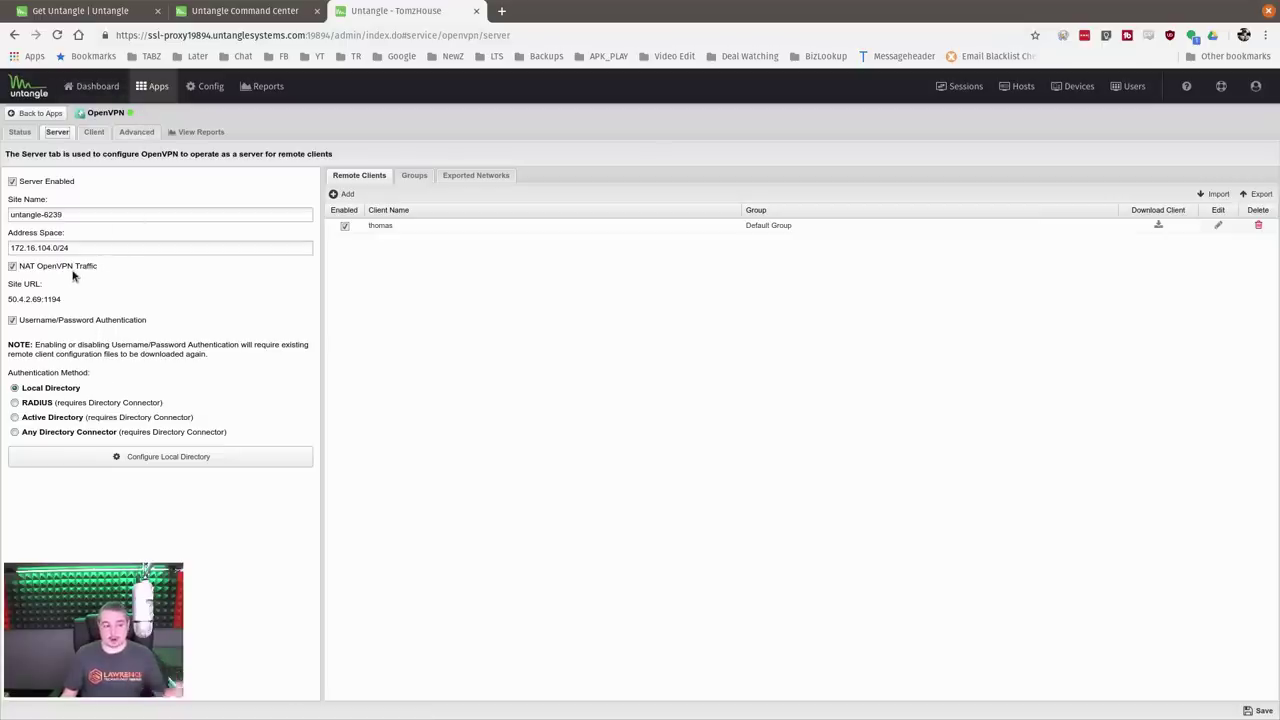
{"action": "left_click", "coordinate": [200, 132]}
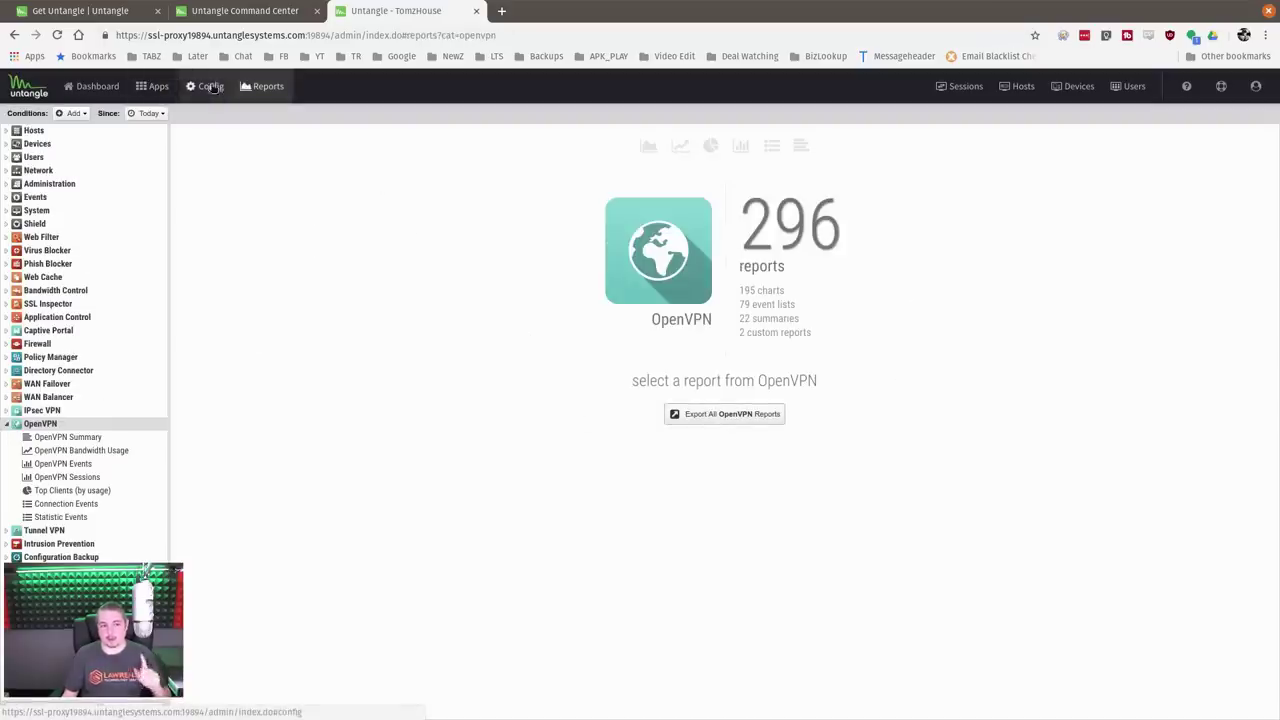
- Review the WAN Failover app's status and return to the apps overview
{"action": "left_click", "coordinate": [153, 86]}
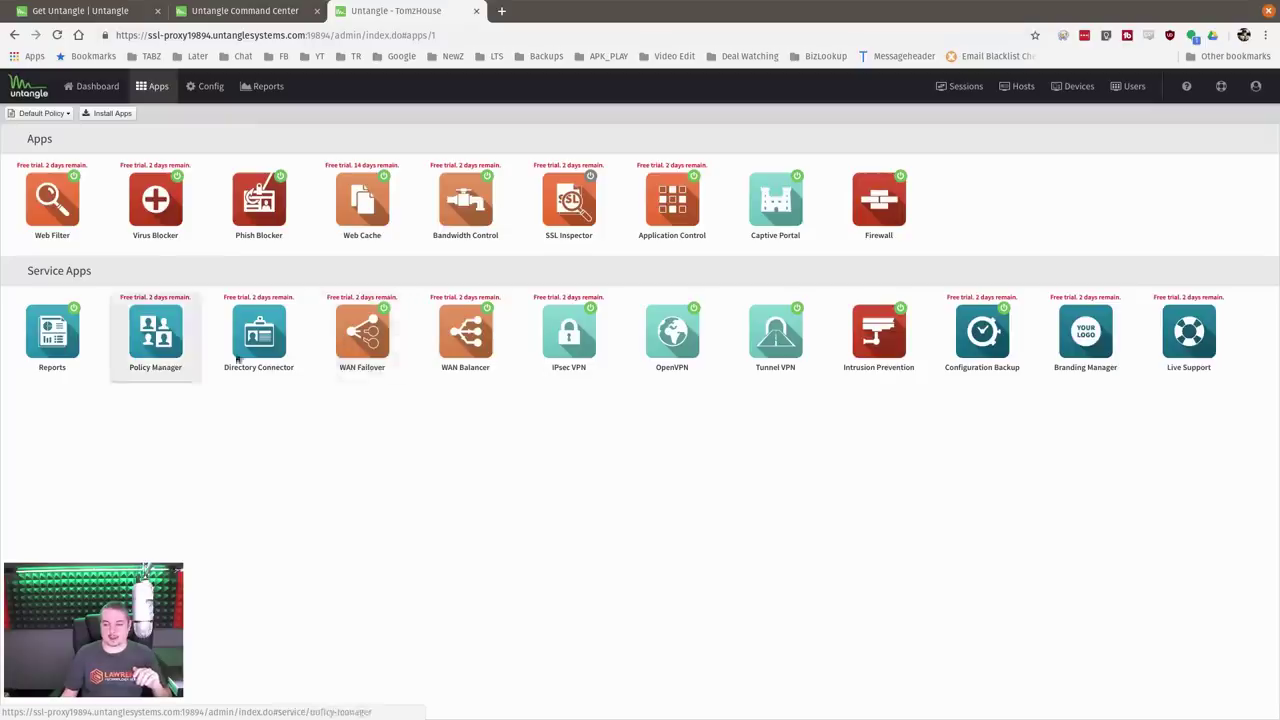
{"action": "left_click", "coordinate": [352, 343]}
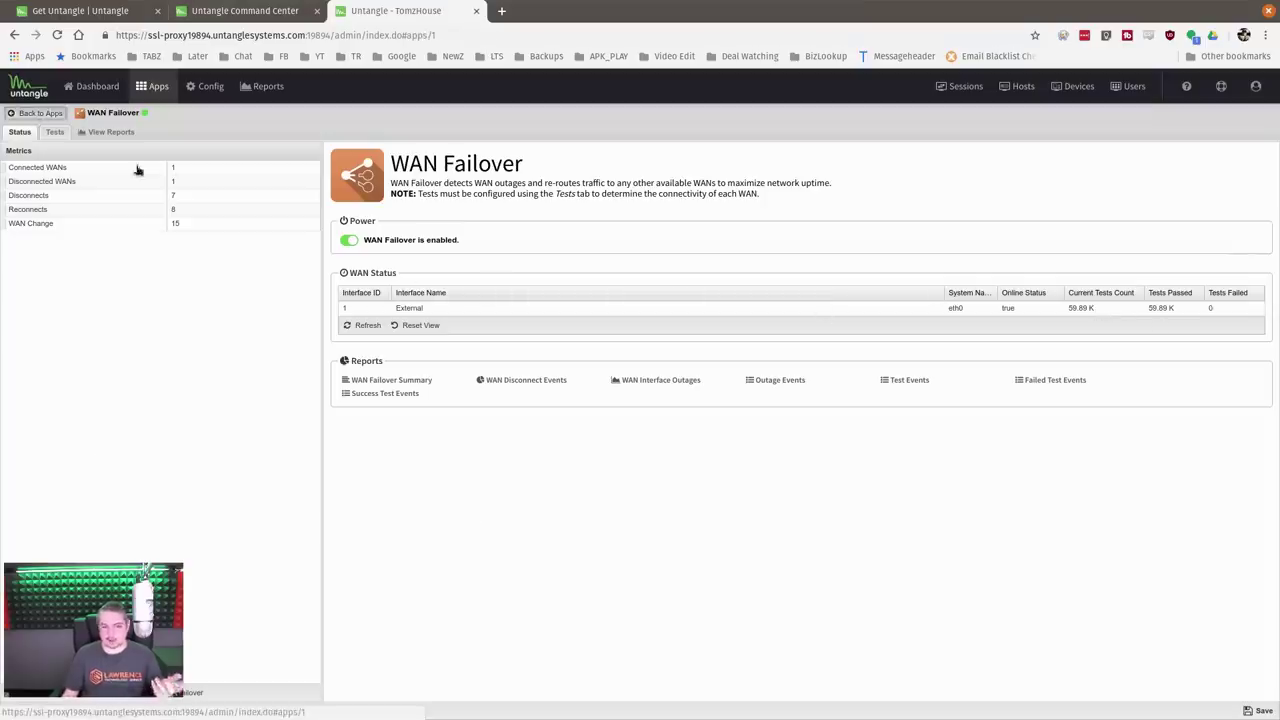
{"action": "left_click", "coordinate": [38, 114]}
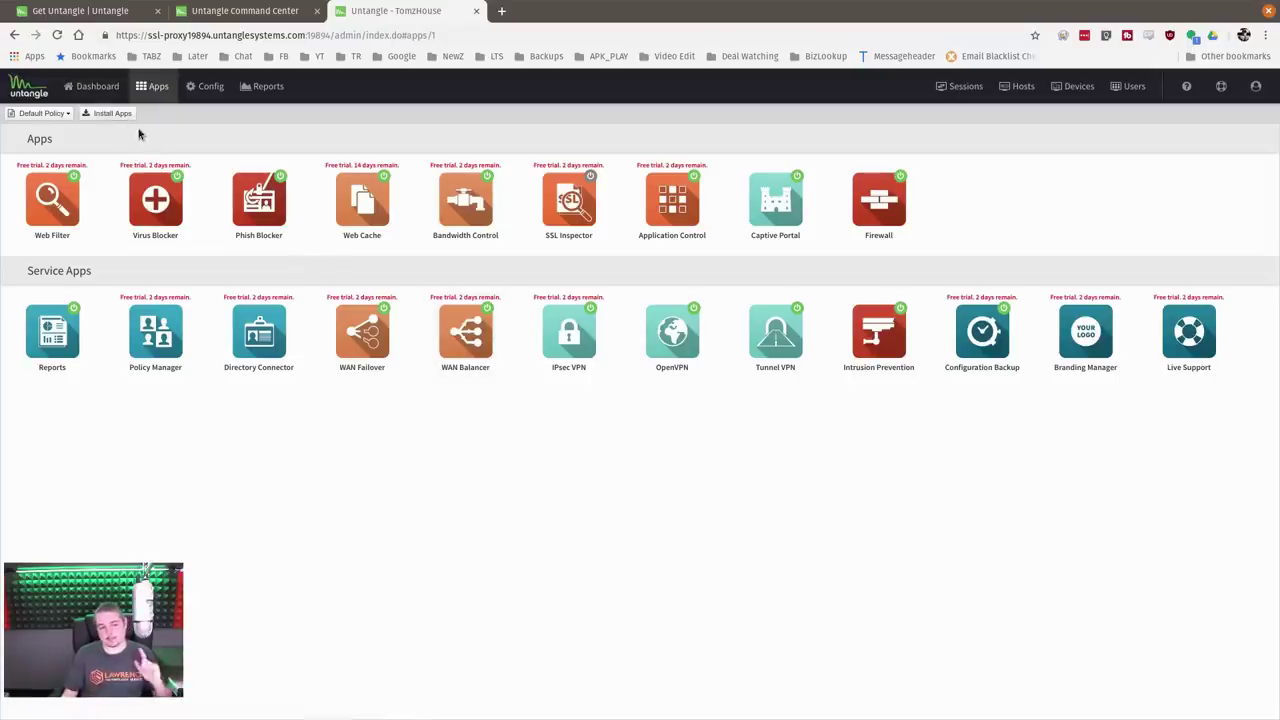
- Open the network interface configuration and inspect the Remap Interfaces device mapping without changing it
{"action": "left_click", "coordinate": [208, 86]}
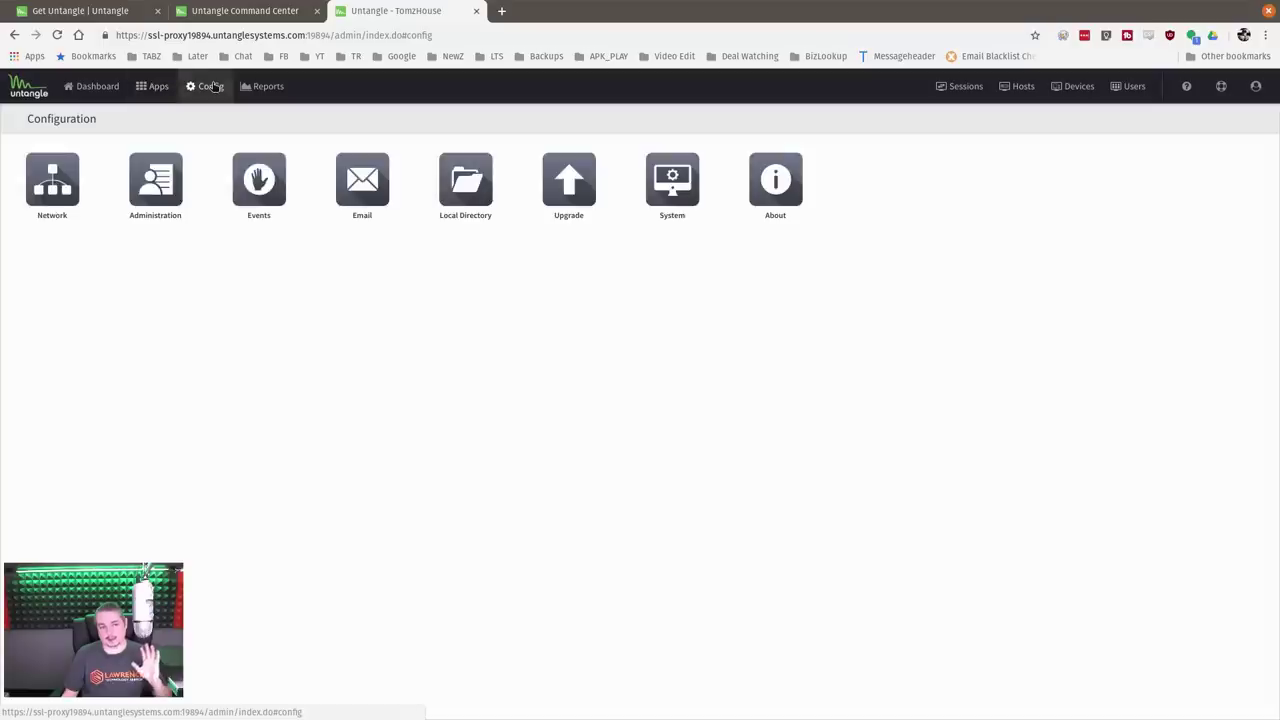
{"action": "left_click", "coordinate": [51, 188]}
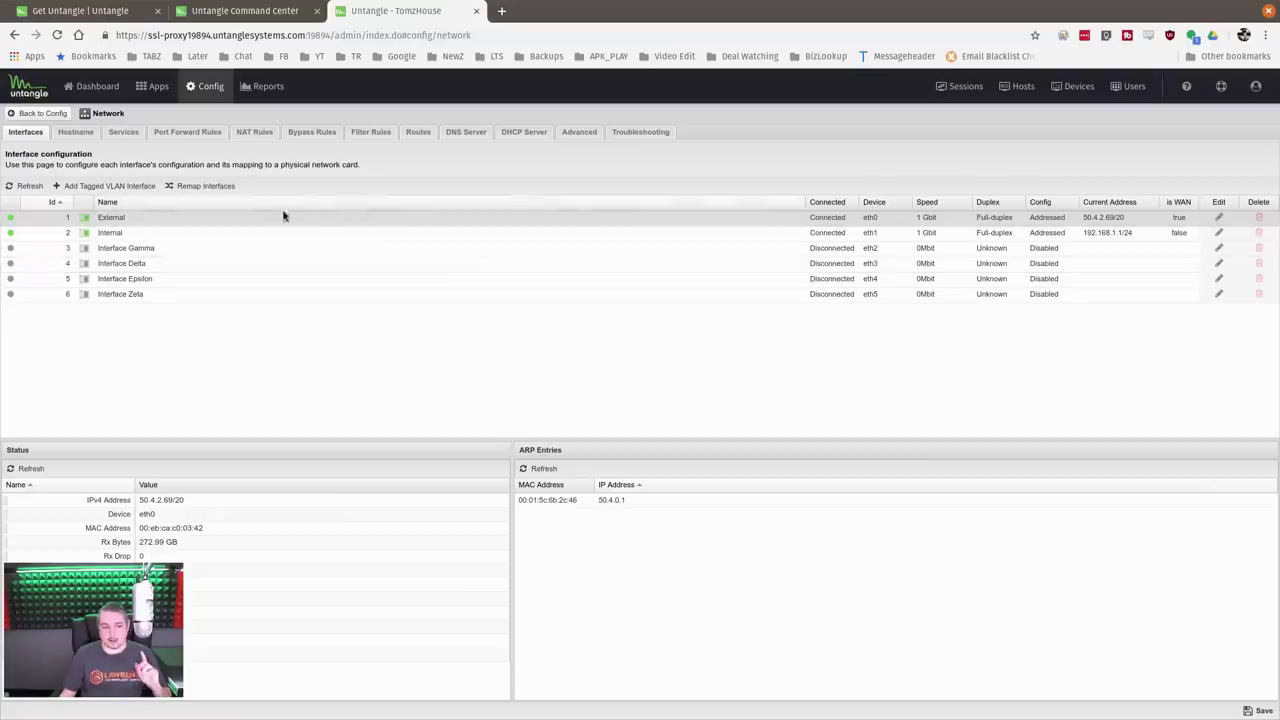
{"action": "left_click", "coordinate": [212, 186]}
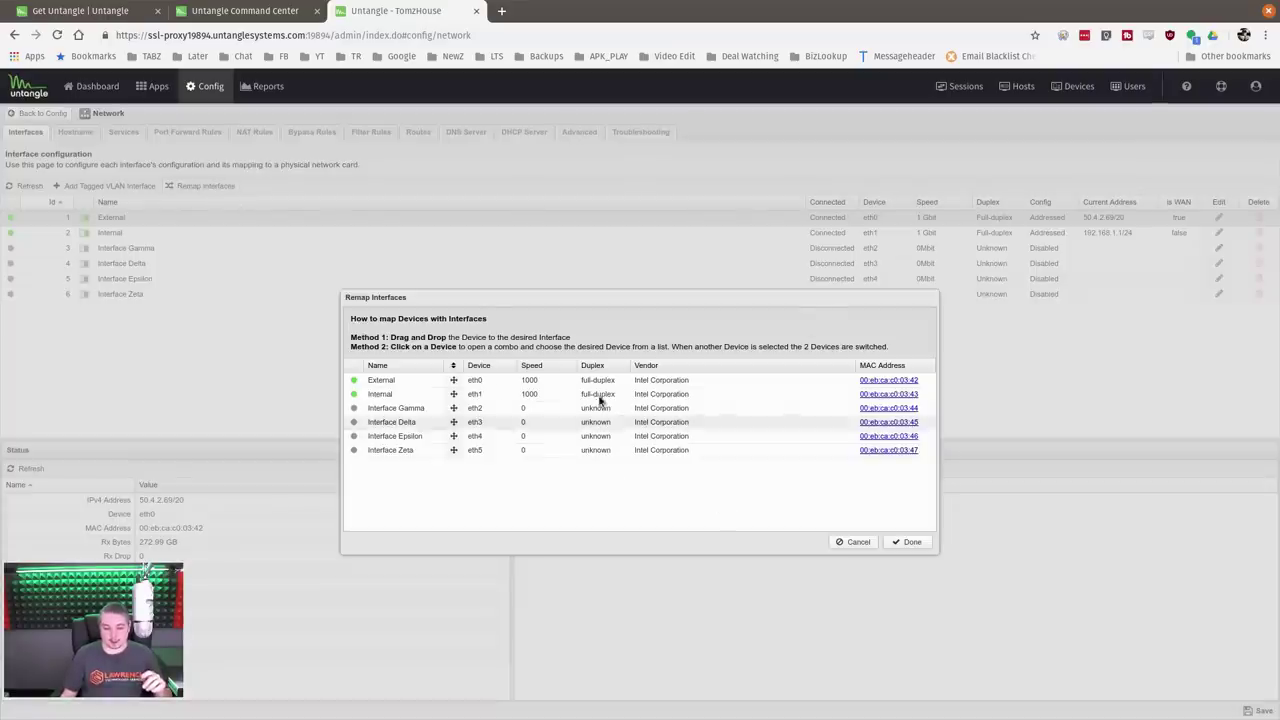
{"action": "left_click", "coordinate": [855, 543]}
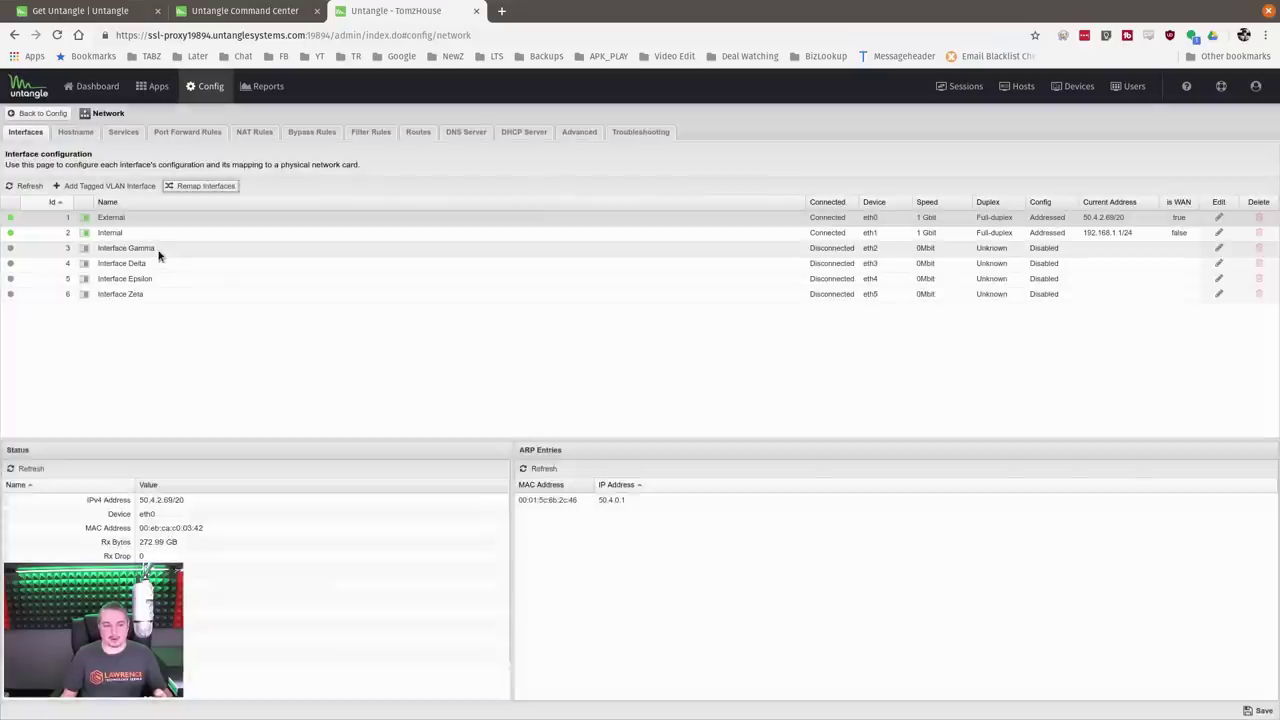
- Try Interface Gamma as an addressed WAN interface with the Auto (DHCP), Static and PPPoE IPv4 options, and cancel the edits
{"action": "left_click", "coordinate": [157, 251]}
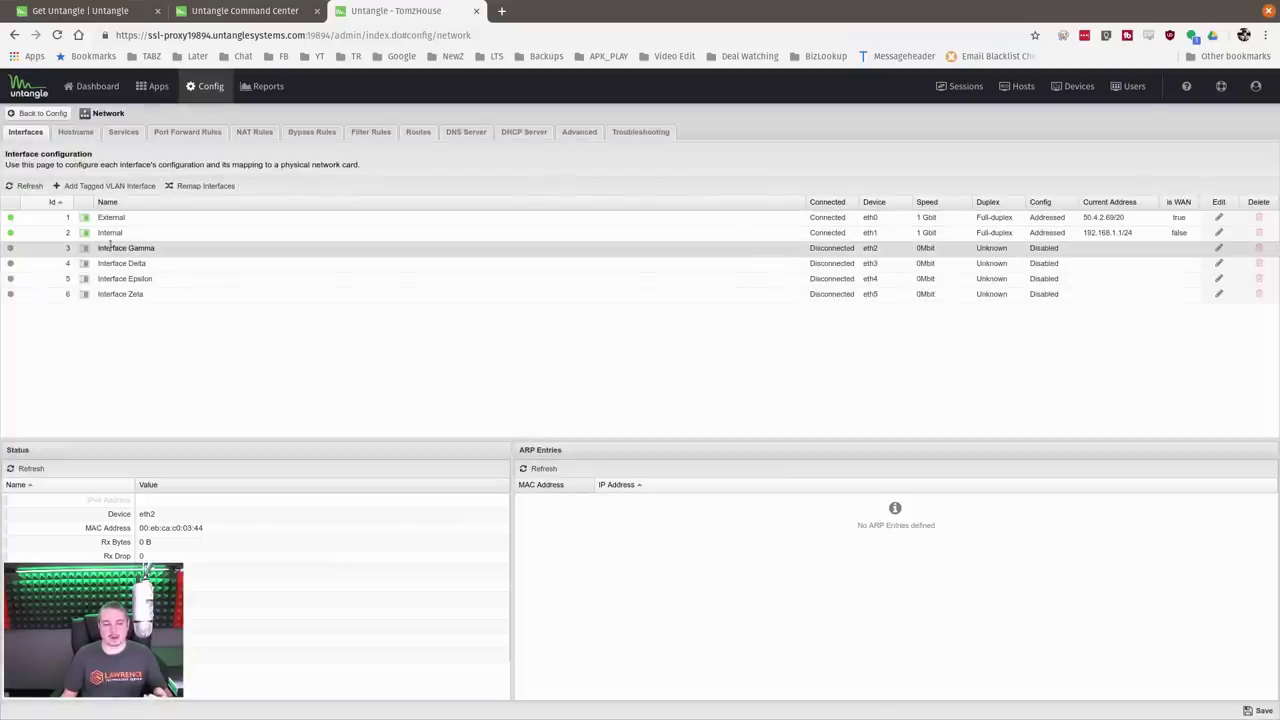
{"action": "left_click", "coordinate": [1219, 250]}
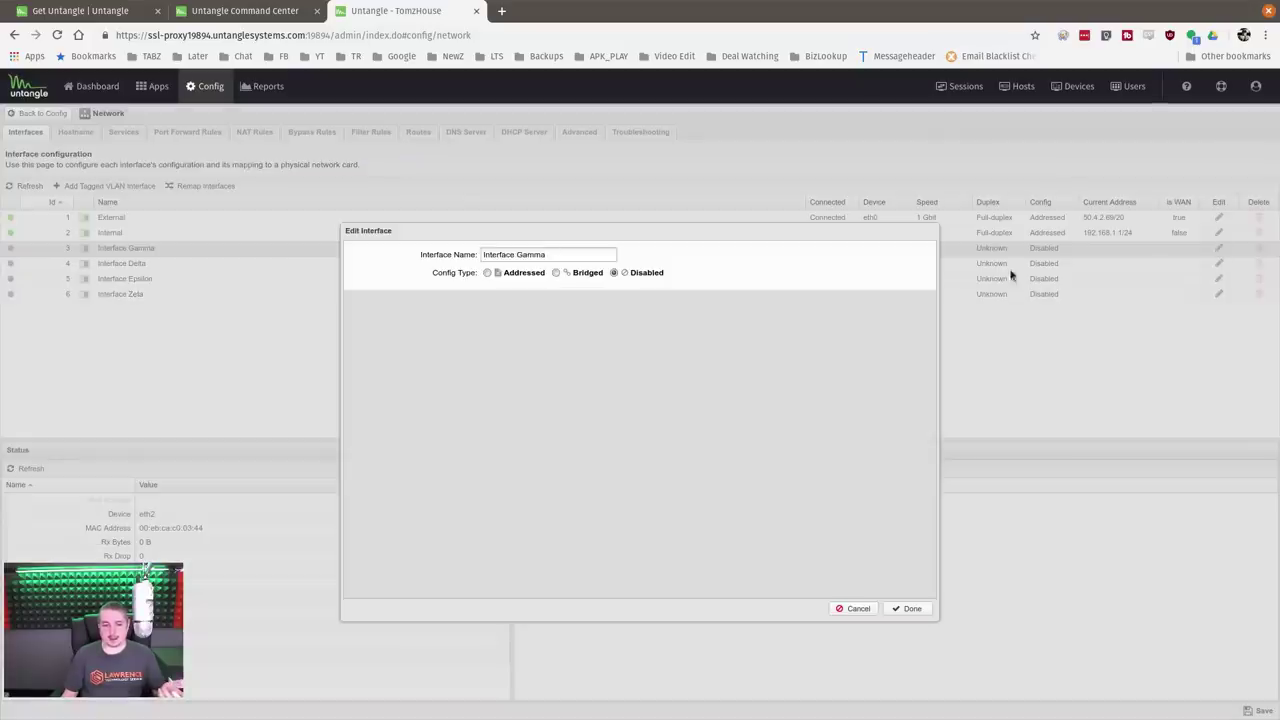
{"action": "left_click", "coordinate": [488, 273]}
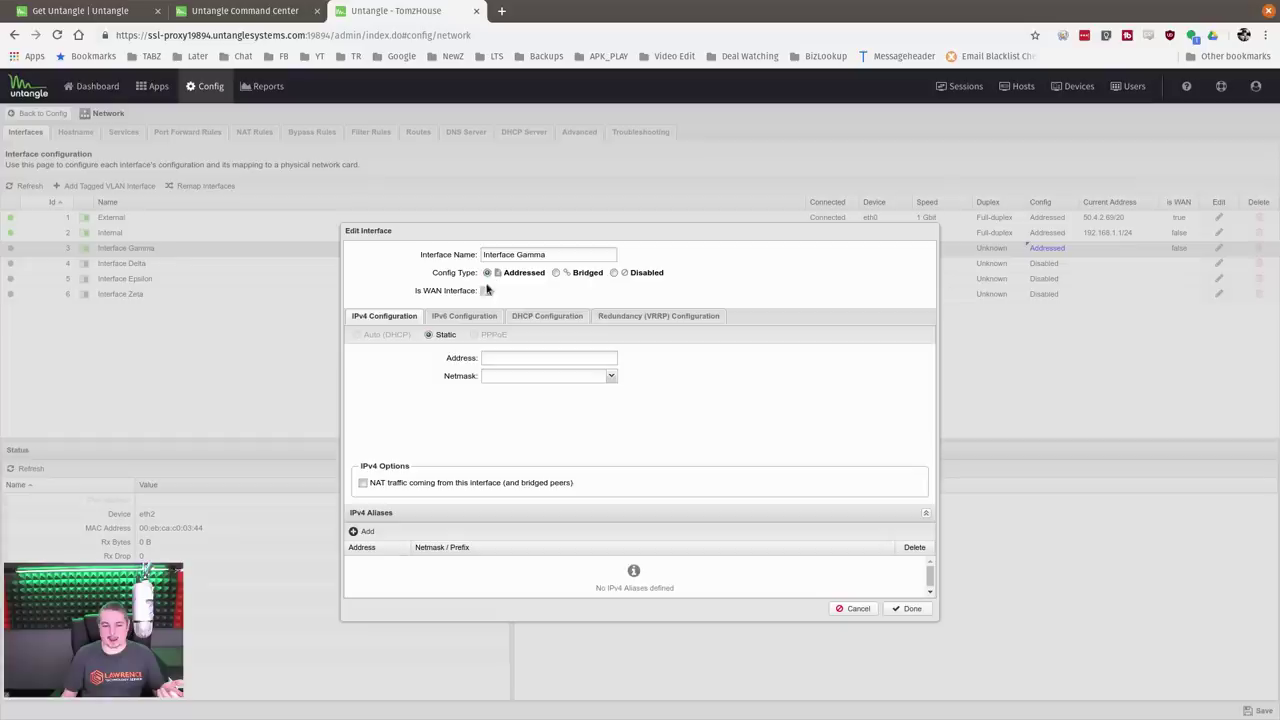
{"action": "left_click", "coordinate": [484, 291]}
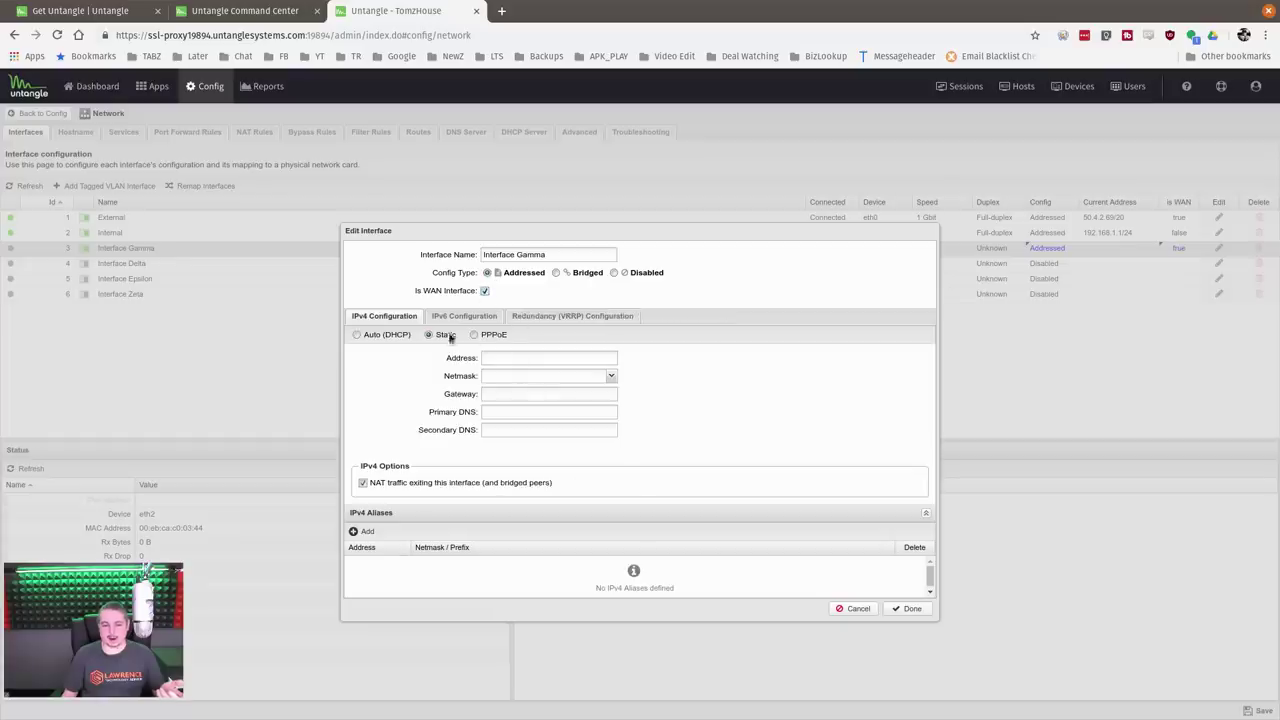
{"action": "left_click", "coordinate": [358, 335]}
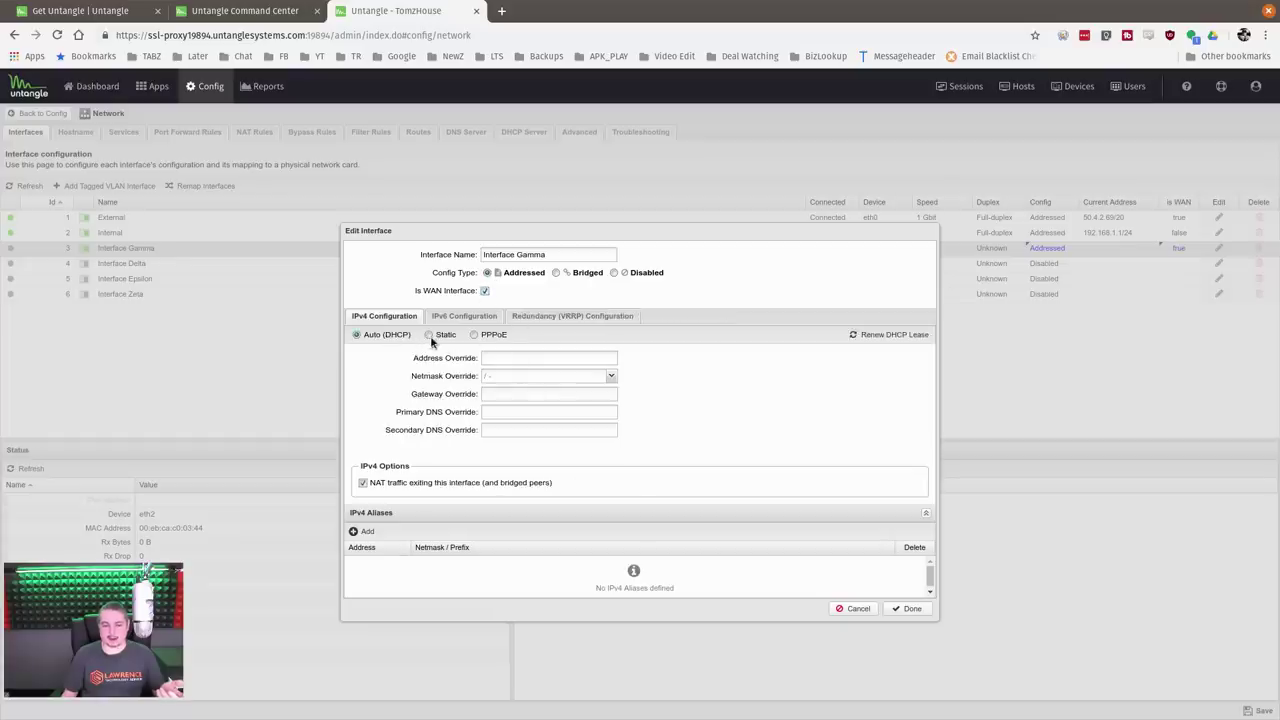
{"action": "left_click", "coordinate": [430, 336]}
{"action": "left_click", "coordinate": [474, 336]}
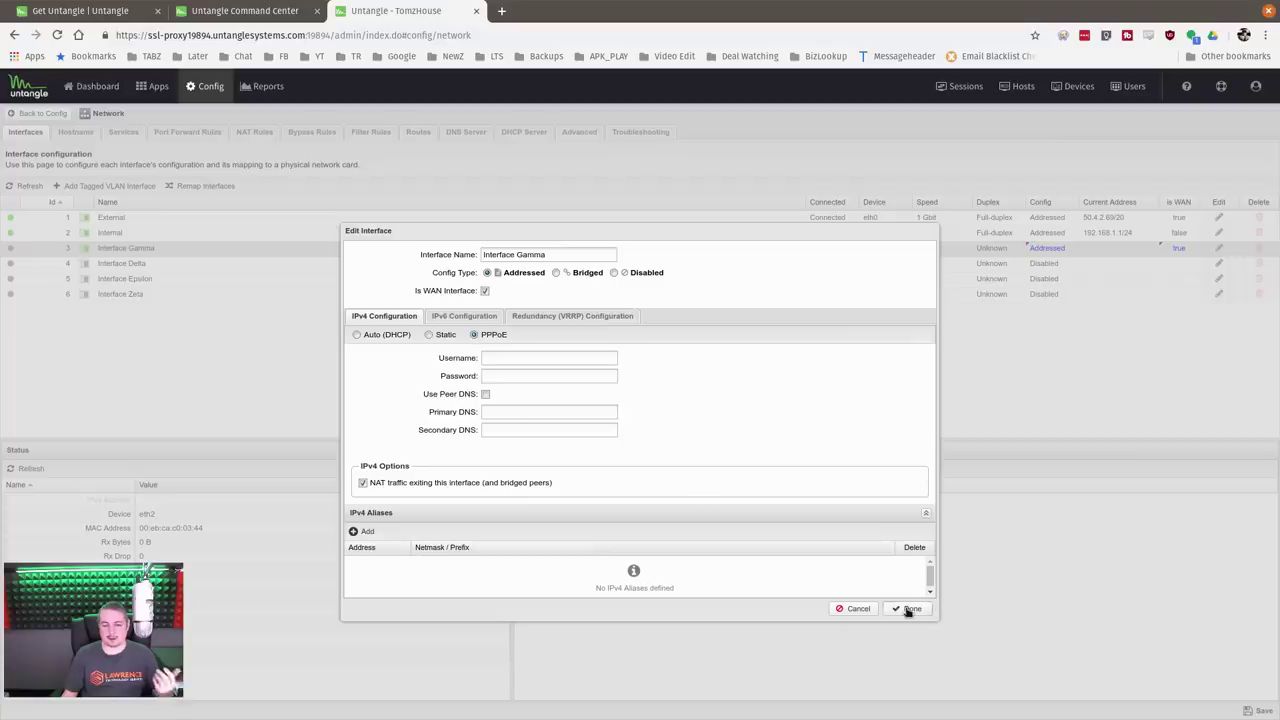
{"action": "left_click", "coordinate": [868, 610]}
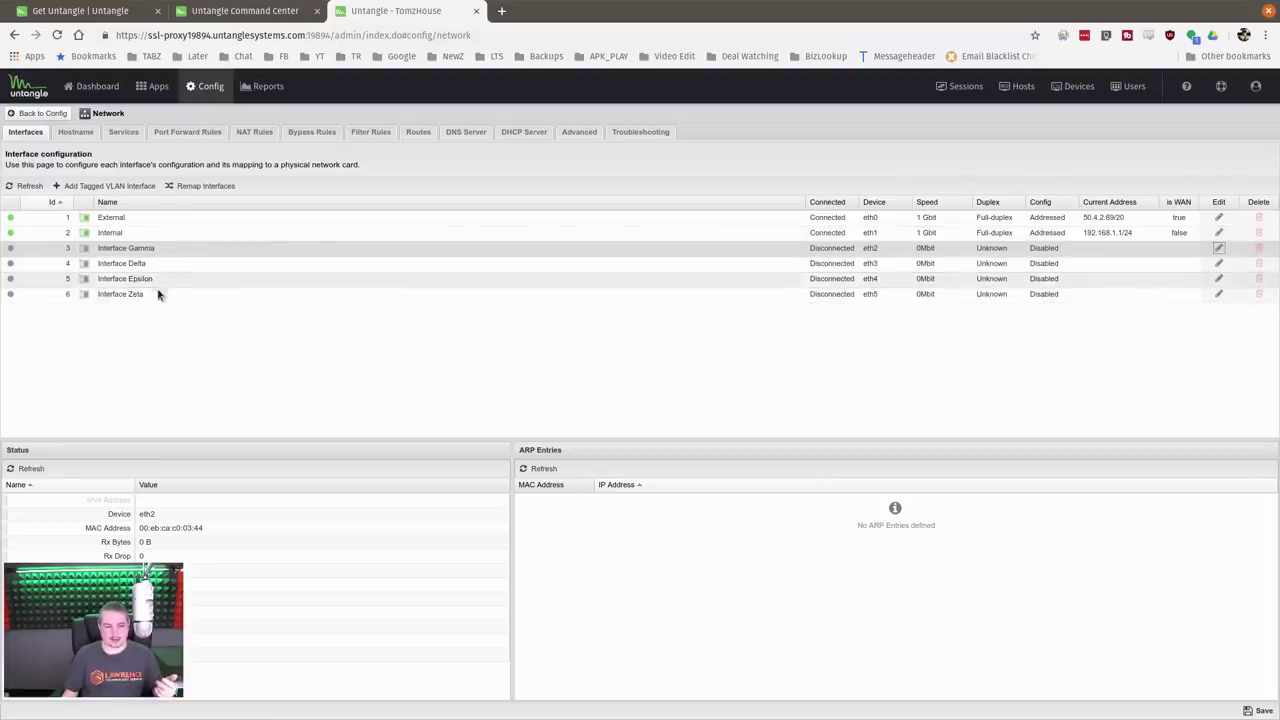
- Try renaming Interface Gamma to Interface WAN 2 with the Addressed config type, and cancel the edits
{"action": "left_click", "coordinate": [1219, 248]}
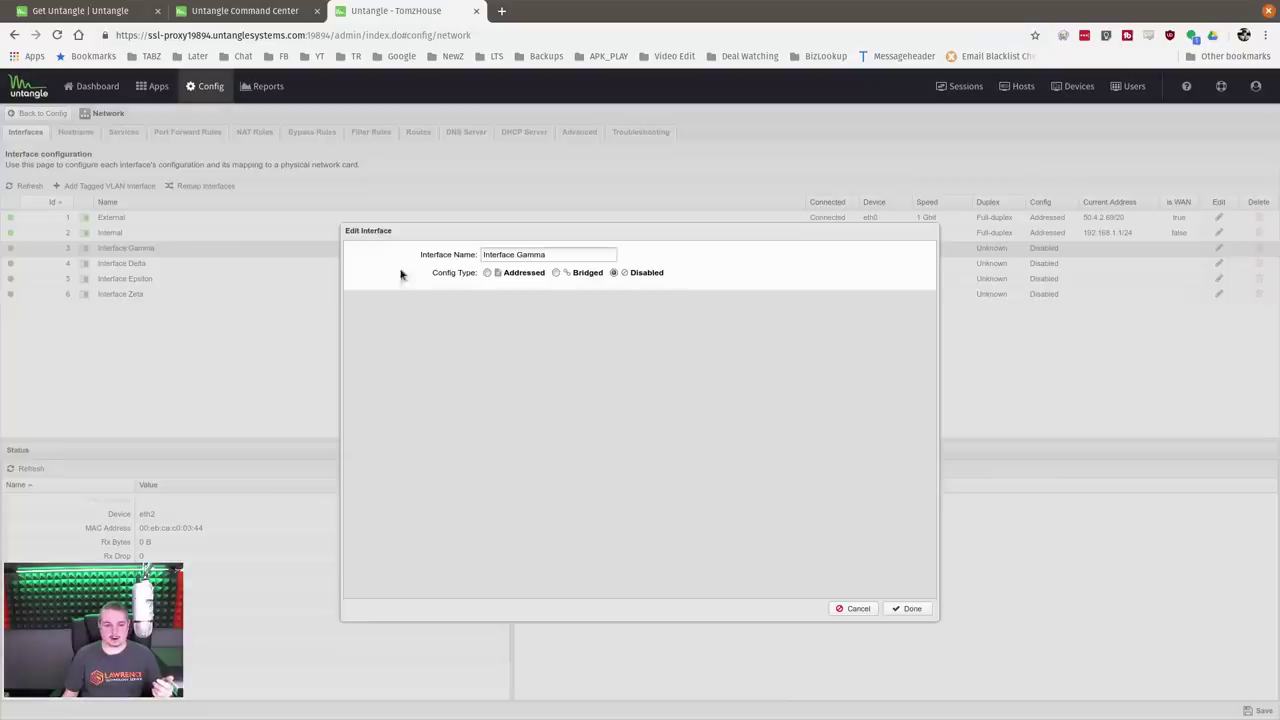
{"action": "double_click", "coordinate": [554, 255]}
{"action": "type", "text": "WAN 2"}
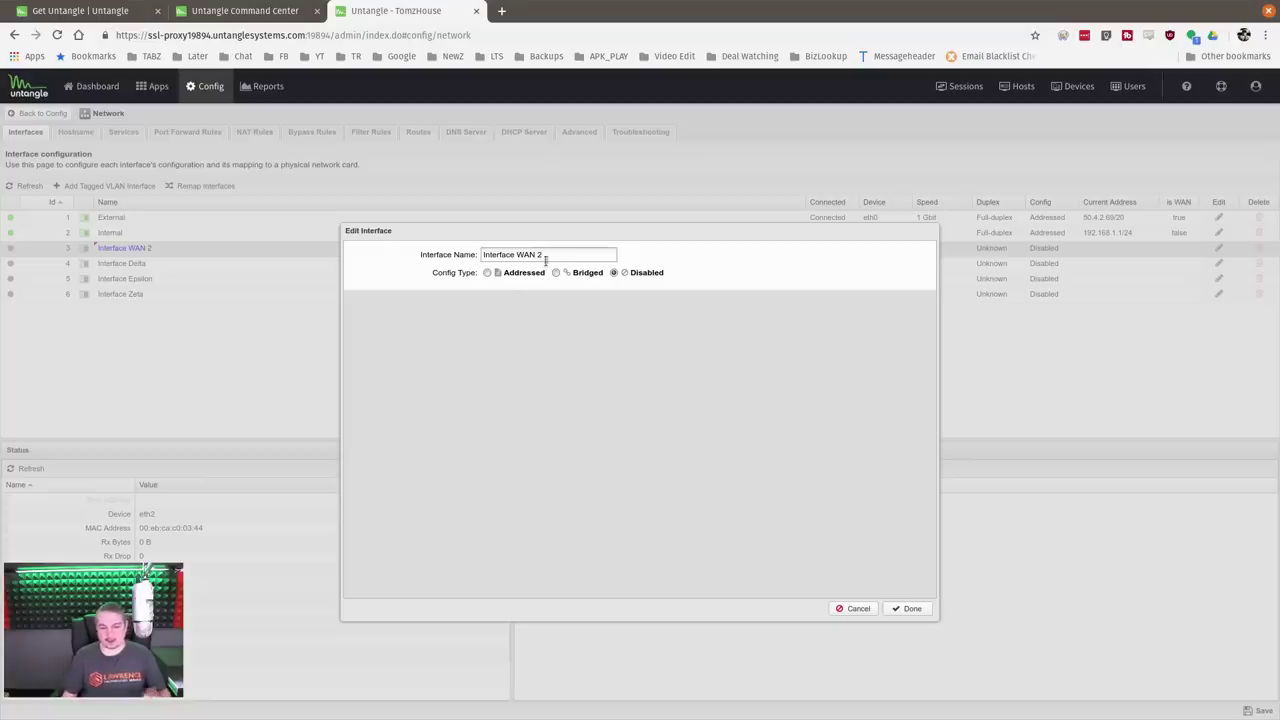
{"action": "left_click", "coordinate": [526, 272]}
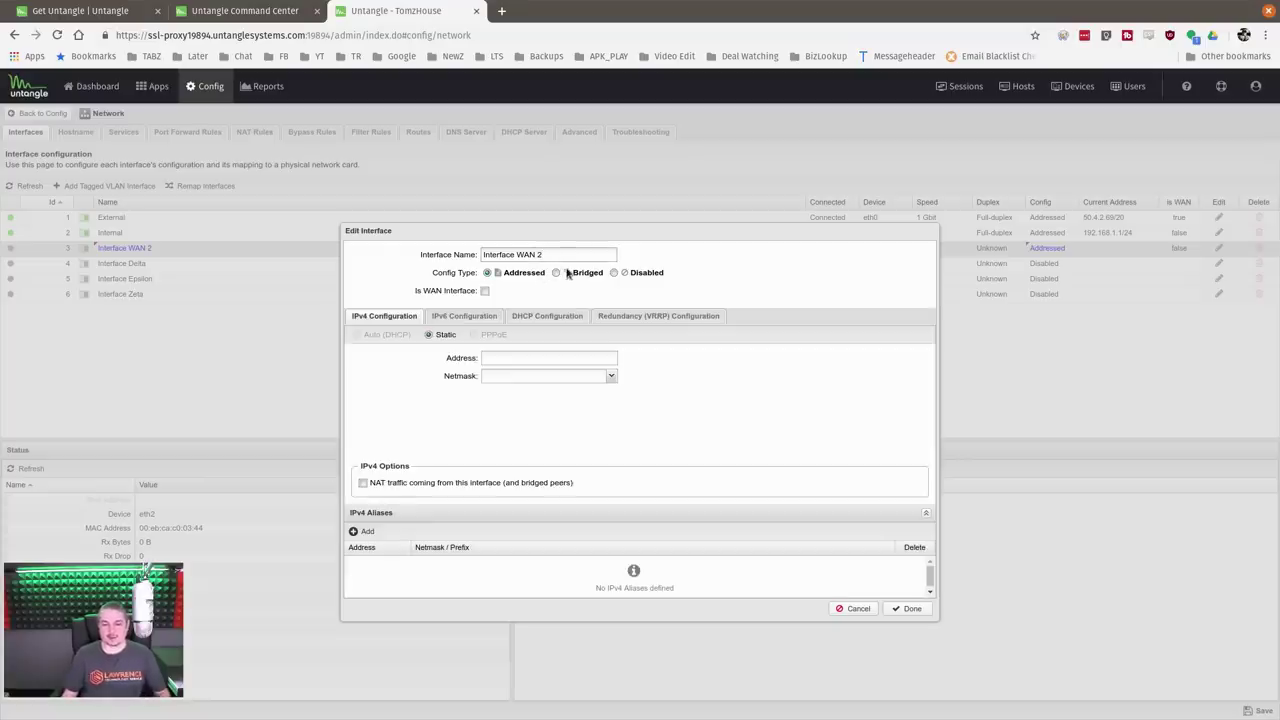
{"action": "left_click", "coordinate": [853, 608]}
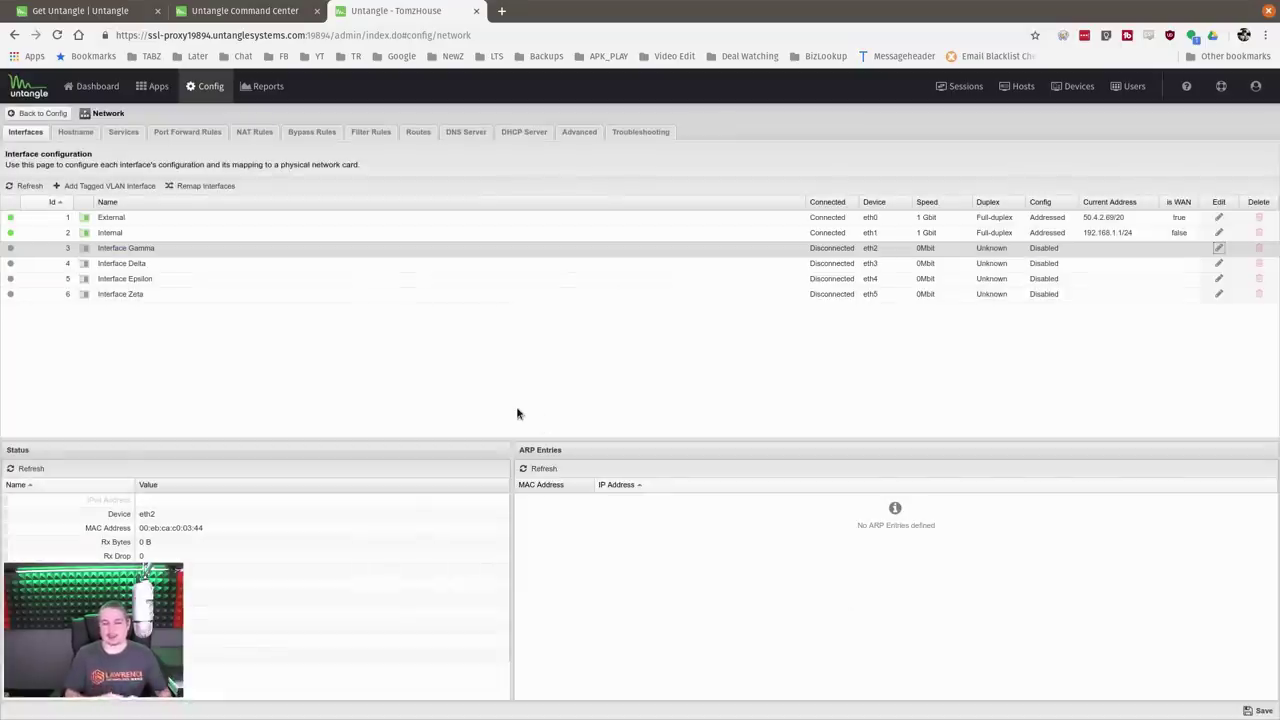
- Inspect the External and Internal interfaces' status and ARP entries, plus the hostname and local services settings
{"action": "left_click", "coordinate": [161, 218]}
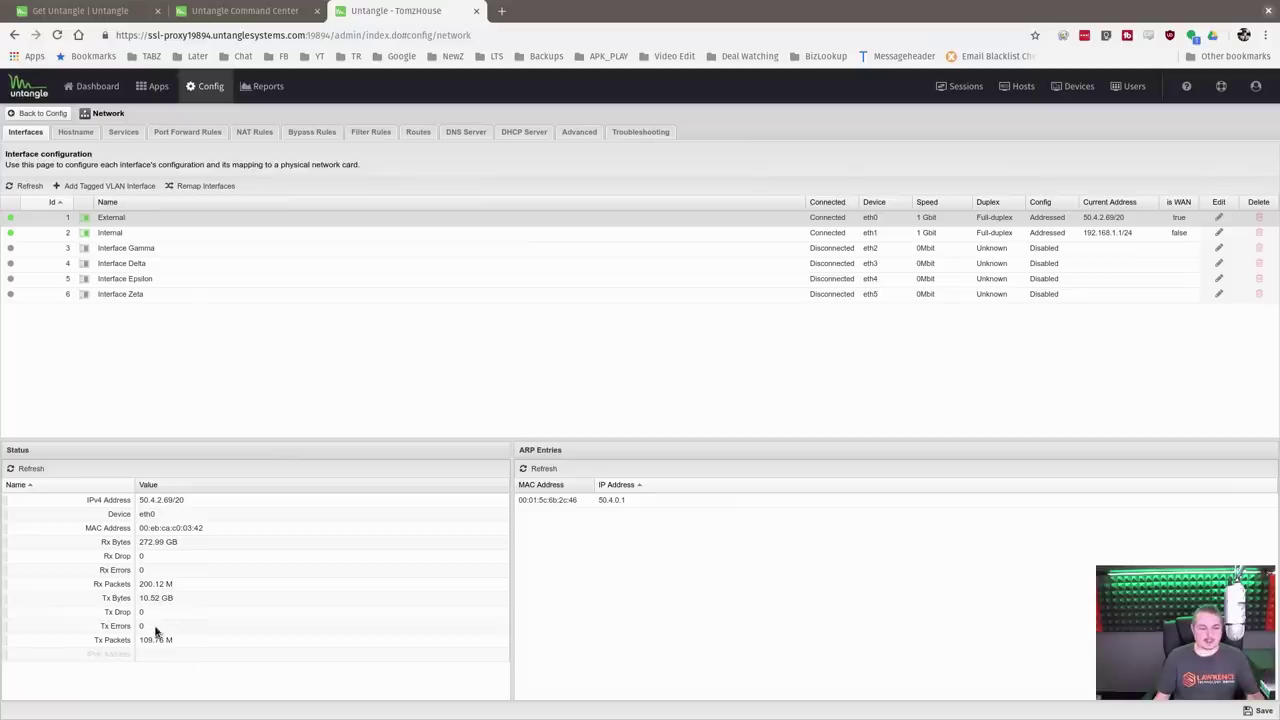
{"action": "left_click", "coordinate": [115, 234]}
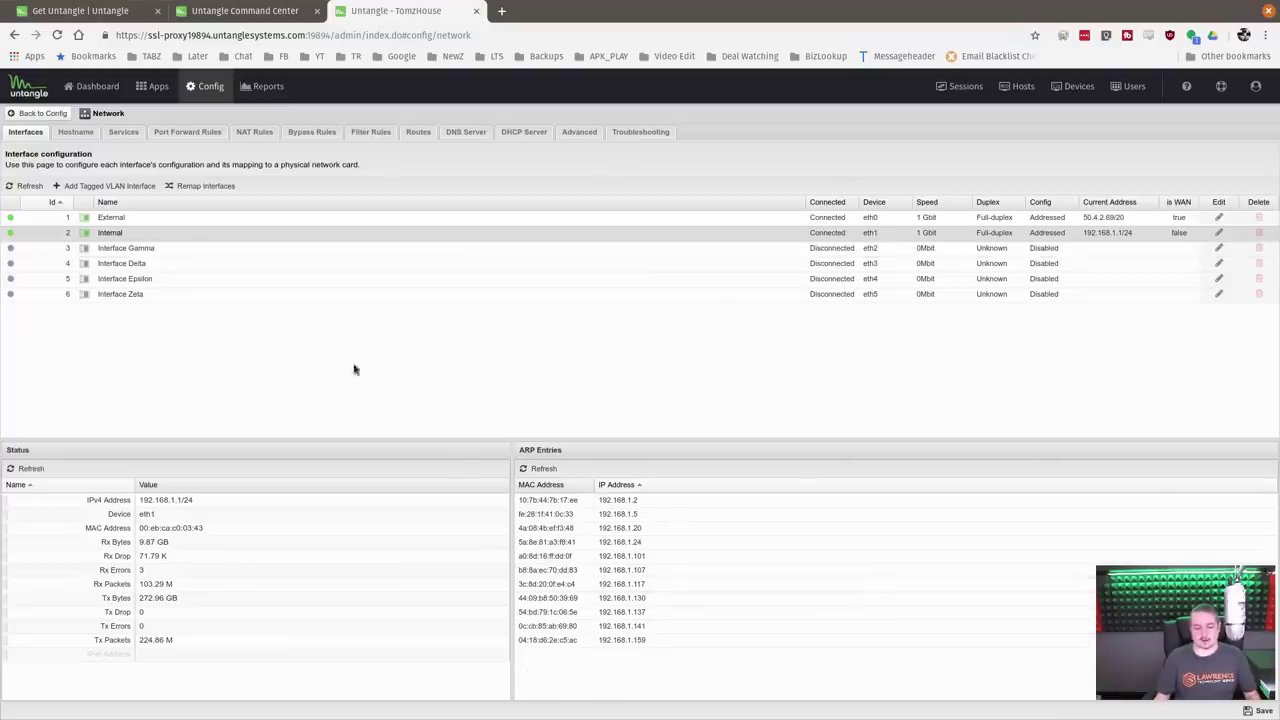
{"action": "left_click", "coordinate": [96, 136]}
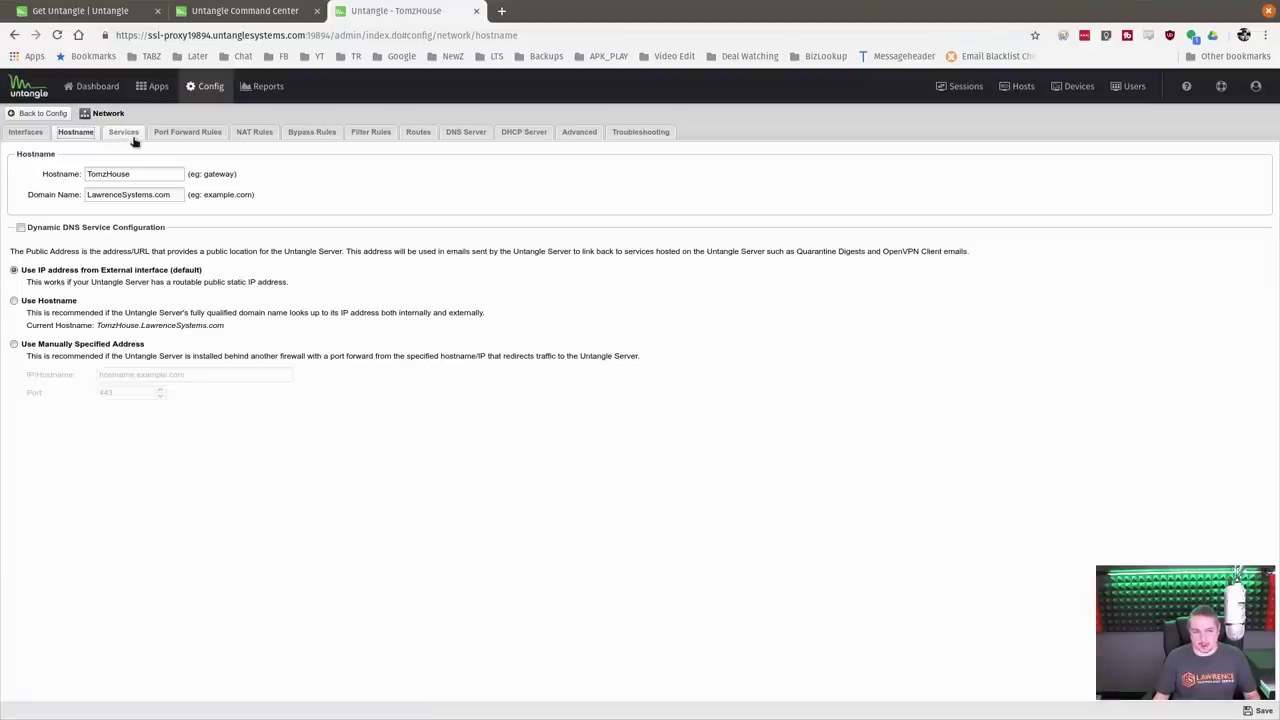
{"action": "left_click", "coordinate": [132, 137]}
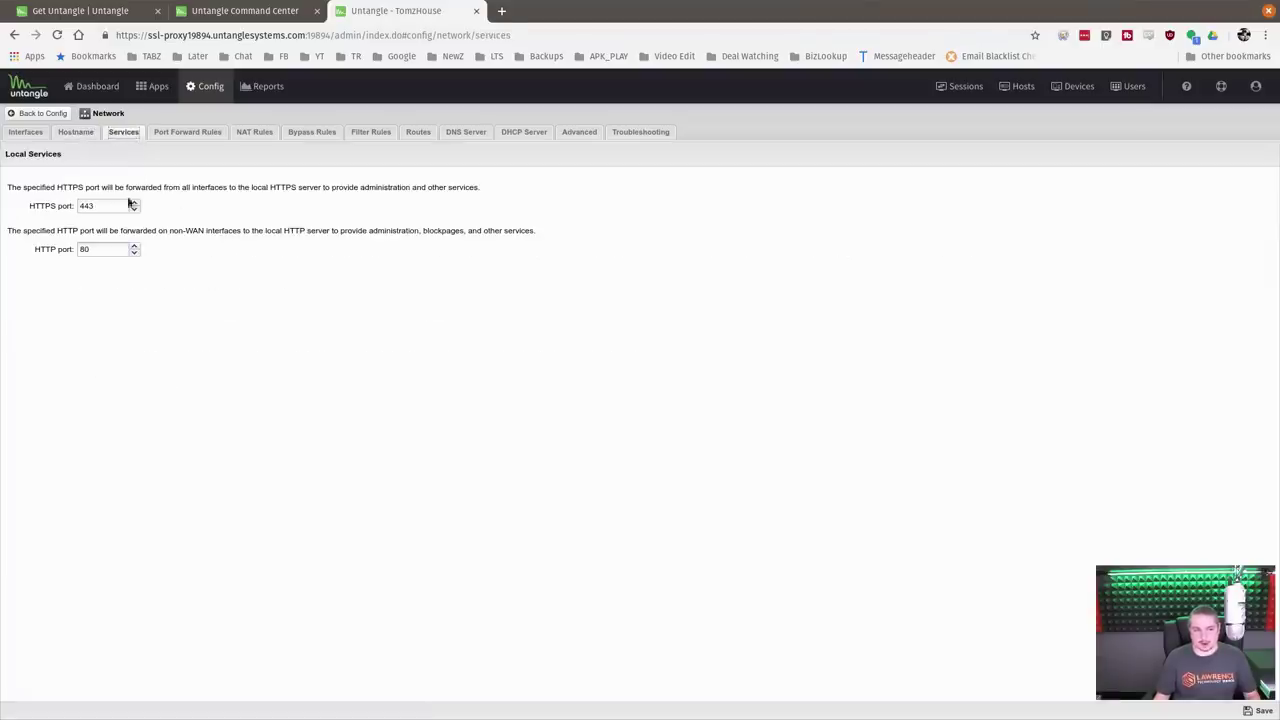
- Review the network's port forward, NAT, bypass and filter rules, and the static and current routes
{"action": "left_click", "coordinate": [171, 132]}
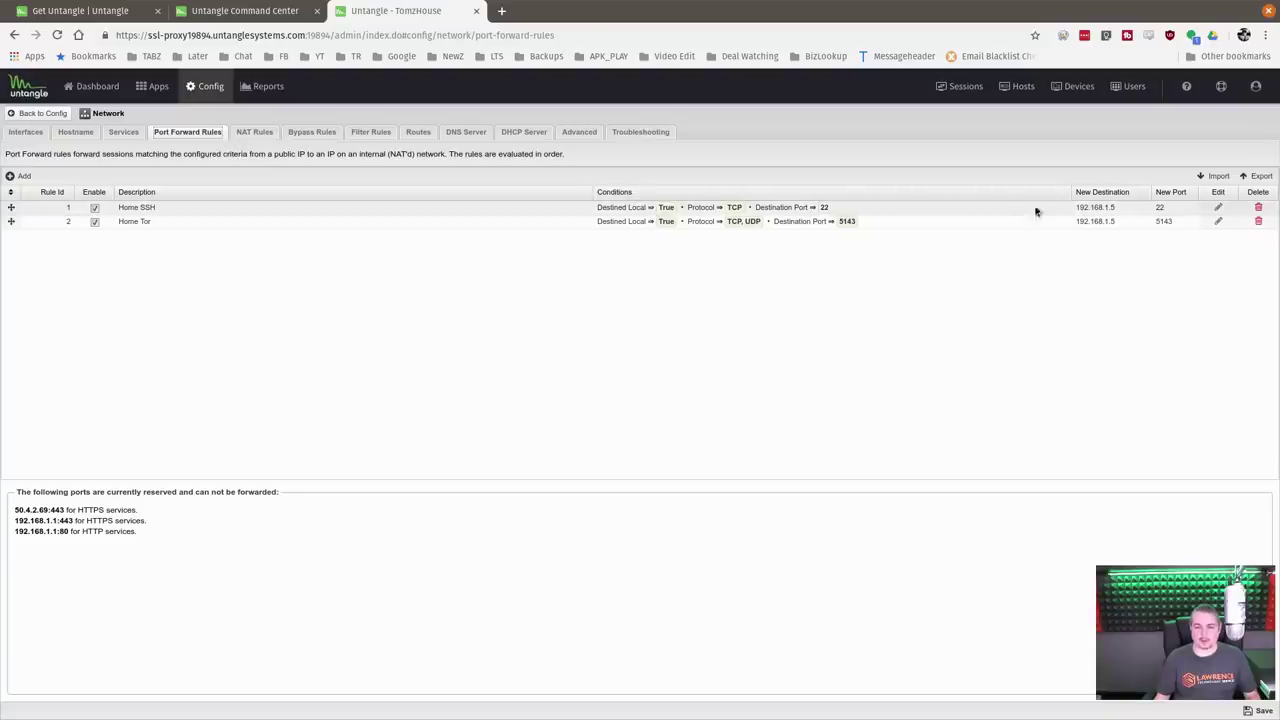
{"action": "left_click", "coordinate": [255, 132]}
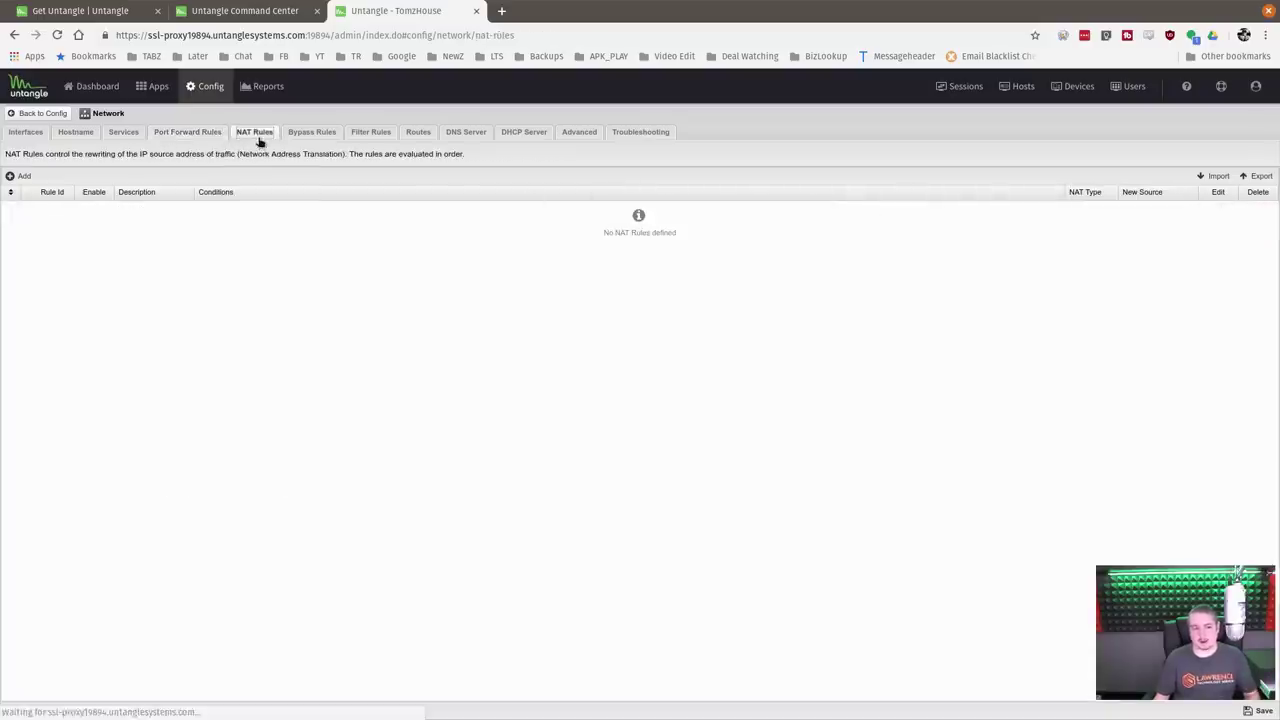
{"action": "left_click", "coordinate": [311, 132]}
{"action": "left_click", "coordinate": [367, 135]}
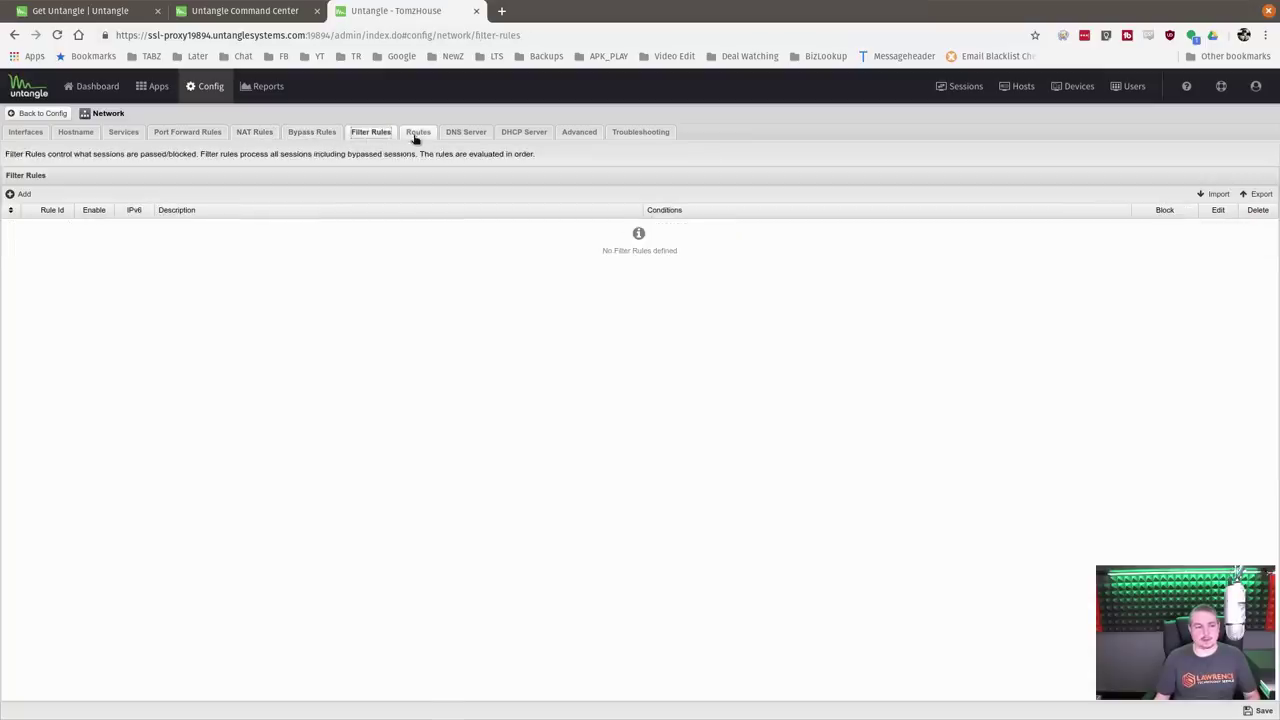
{"action": "left_click", "coordinate": [416, 135]}
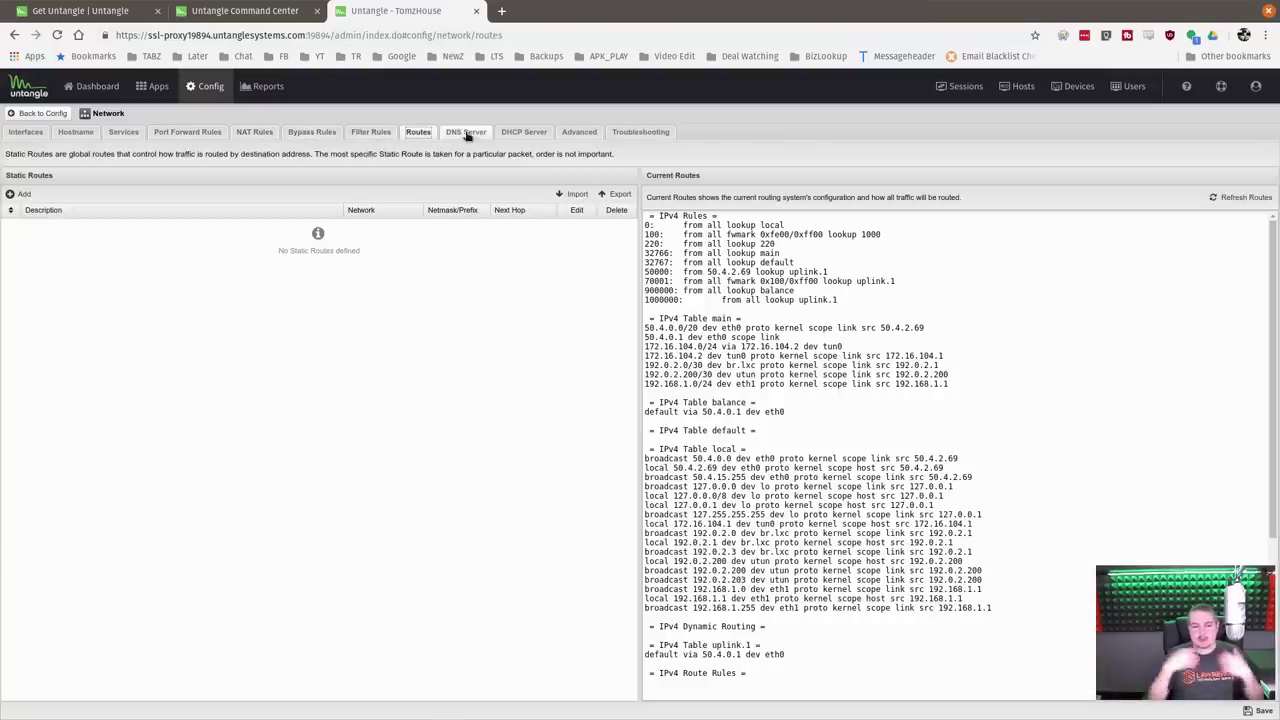
- Look through the network troubleshooting tests, from Connectivity, Ping and DNS to Connection, Traceroute and Download
{"action": "left_click", "coordinate": [636, 133]}
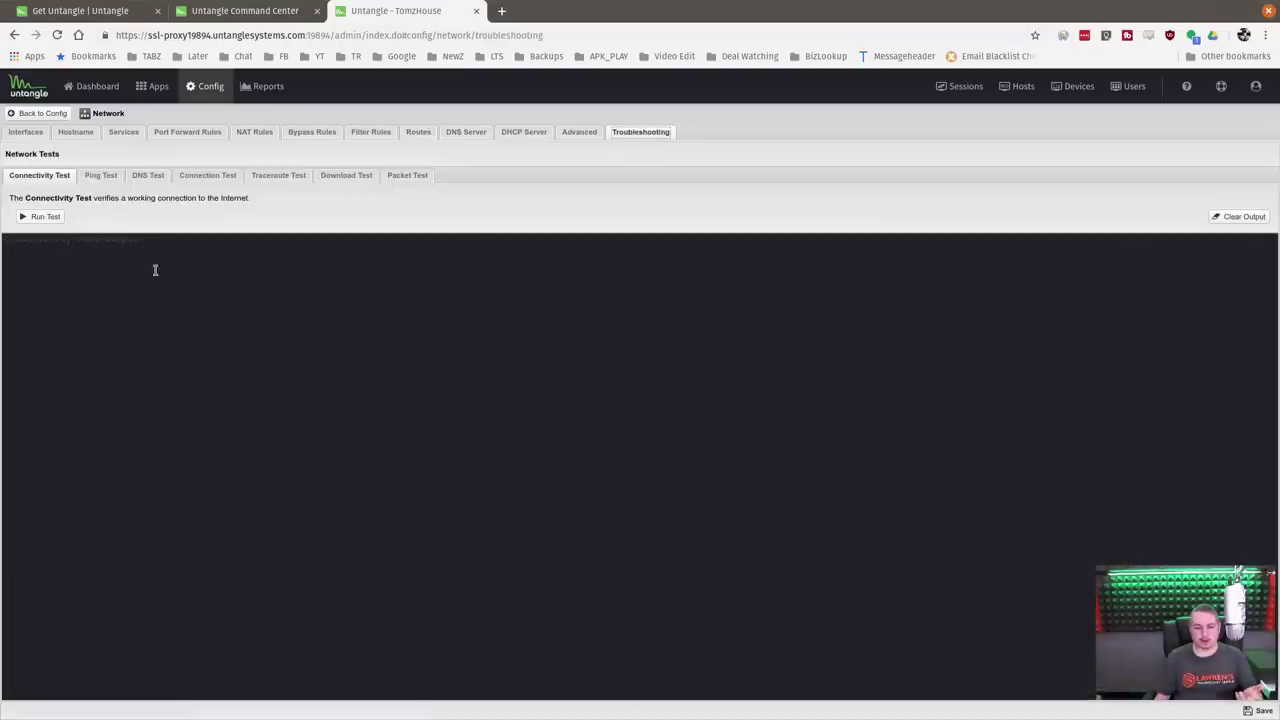
{"action": "left_click", "coordinate": [101, 175]}
{"action": "left_click", "coordinate": [148, 175]}
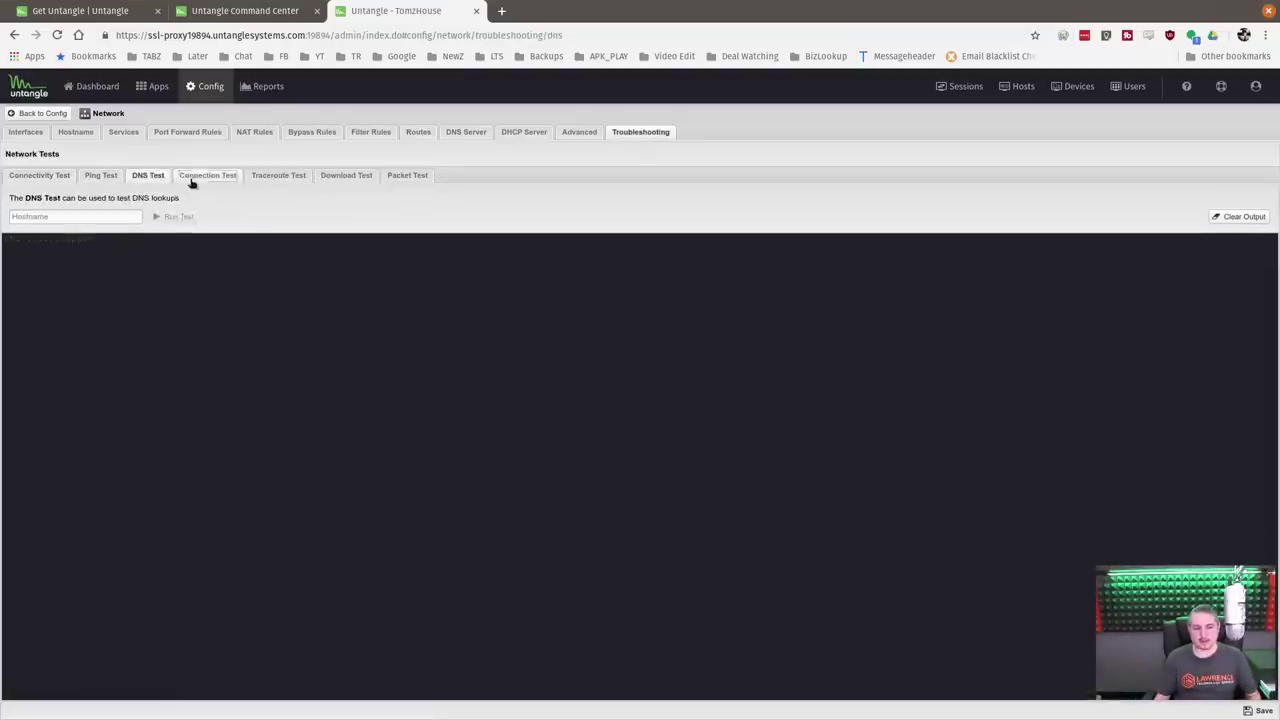
{"action": "left_click", "coordinate": [207, 175]}
{"action": "left_click", "coordinate": [279, 177]}
{"action": "left_click", "coordinate": [346, 176]}
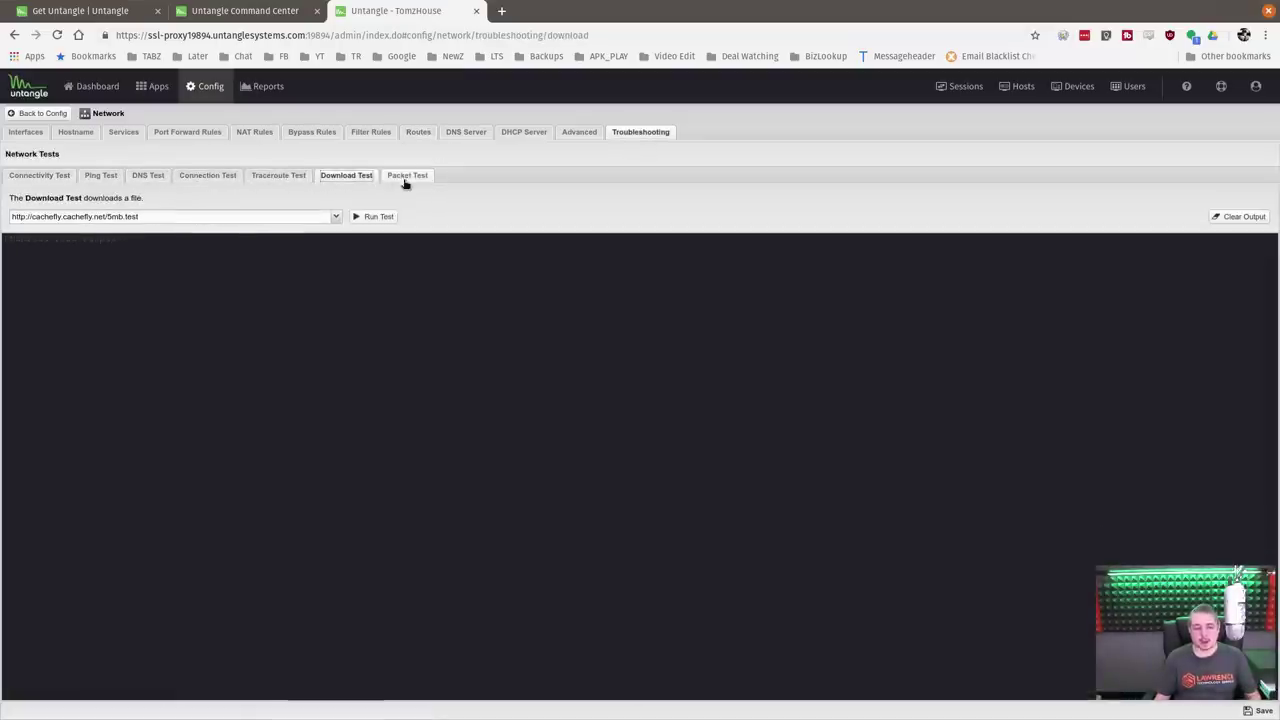
{"action": "left_click", "coordinate": [336, 217]}
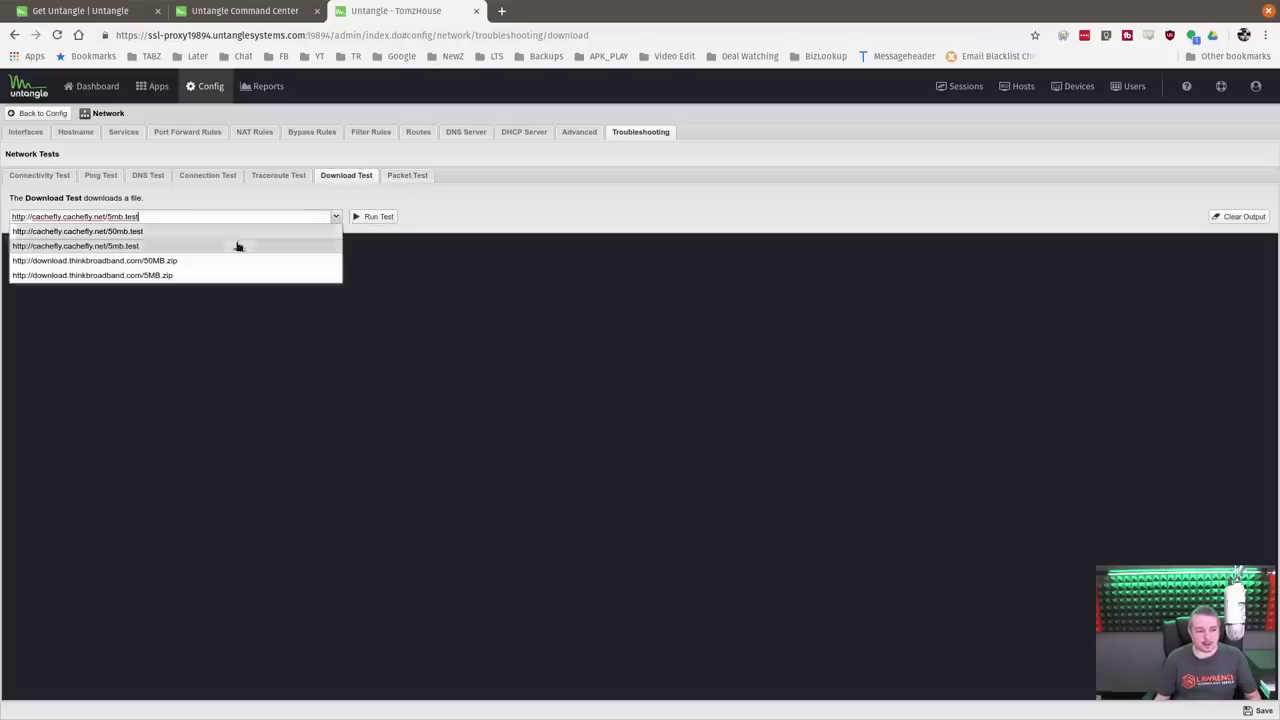
{"action": "left_click", "coordinate": [137, 248]}
{"action": "left_click", "coordinate": [384, 218]}
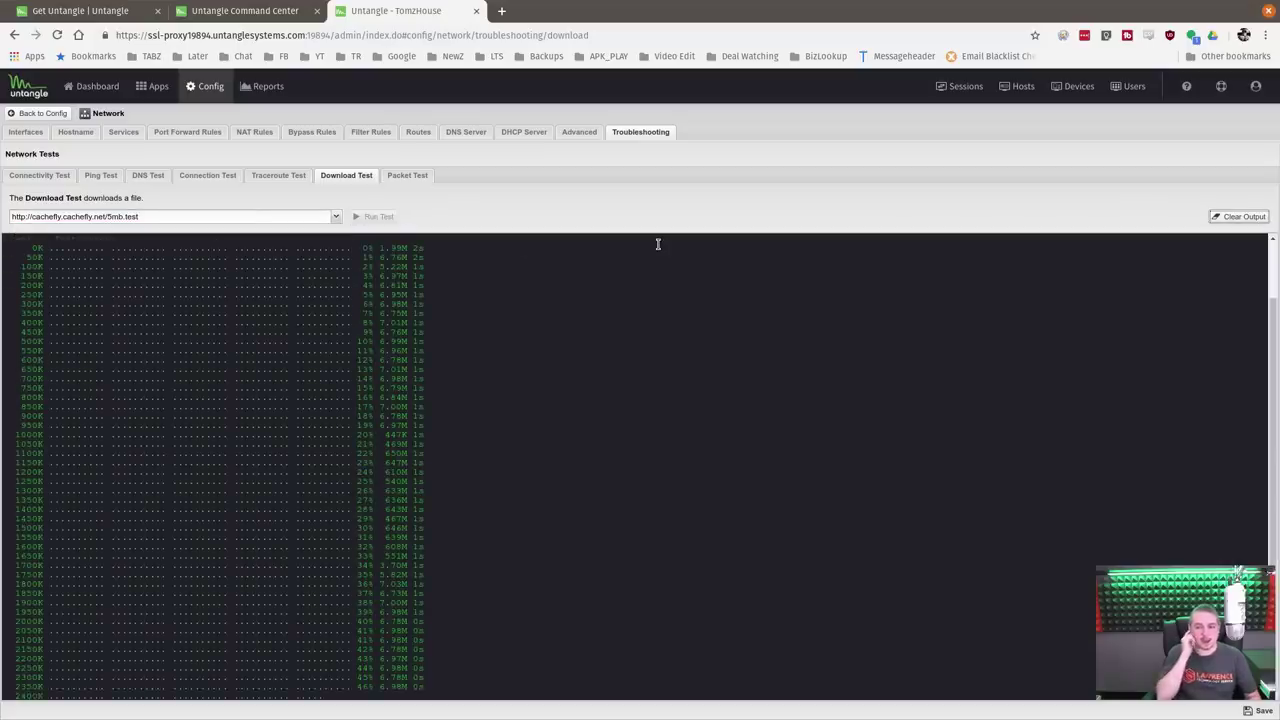
{"action": "scroll", "coordinate": [587, 455], "scroll_direction": "down", "scroll_amount": 10}
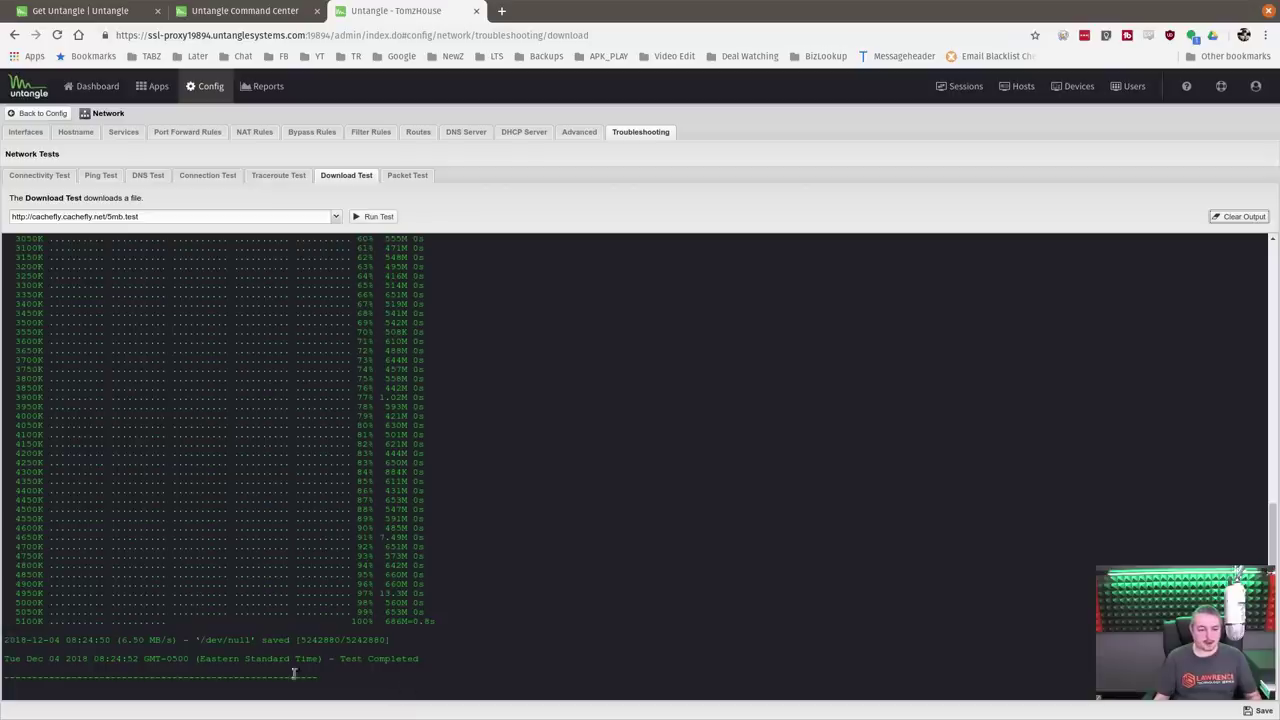
{"action": "scroll", "coordinate": [529, 544], "scroll_direction": "up", "scroll_amount": 5}
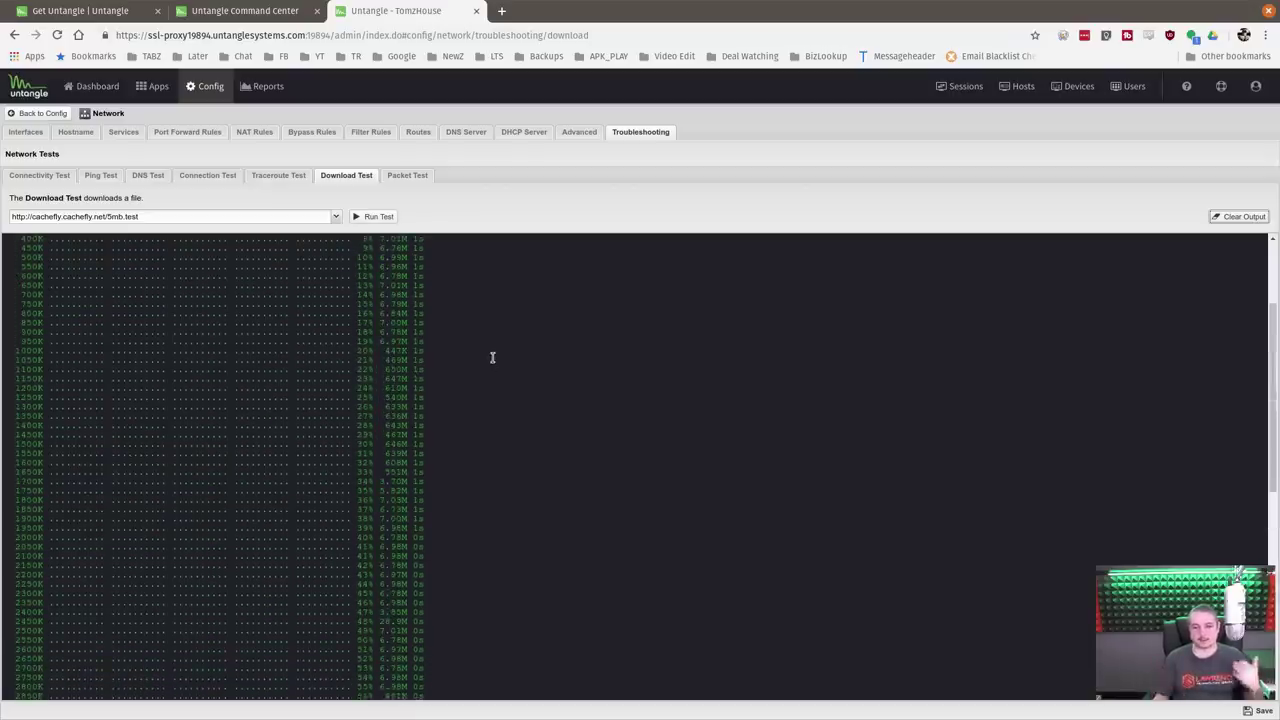
- Review the advanced network options, Netflow and QoS settings, including queue disciplines, rules, priorities, statistics and WAN bandwidth
{"action": "left_click", "coordinate": [580, 131]}
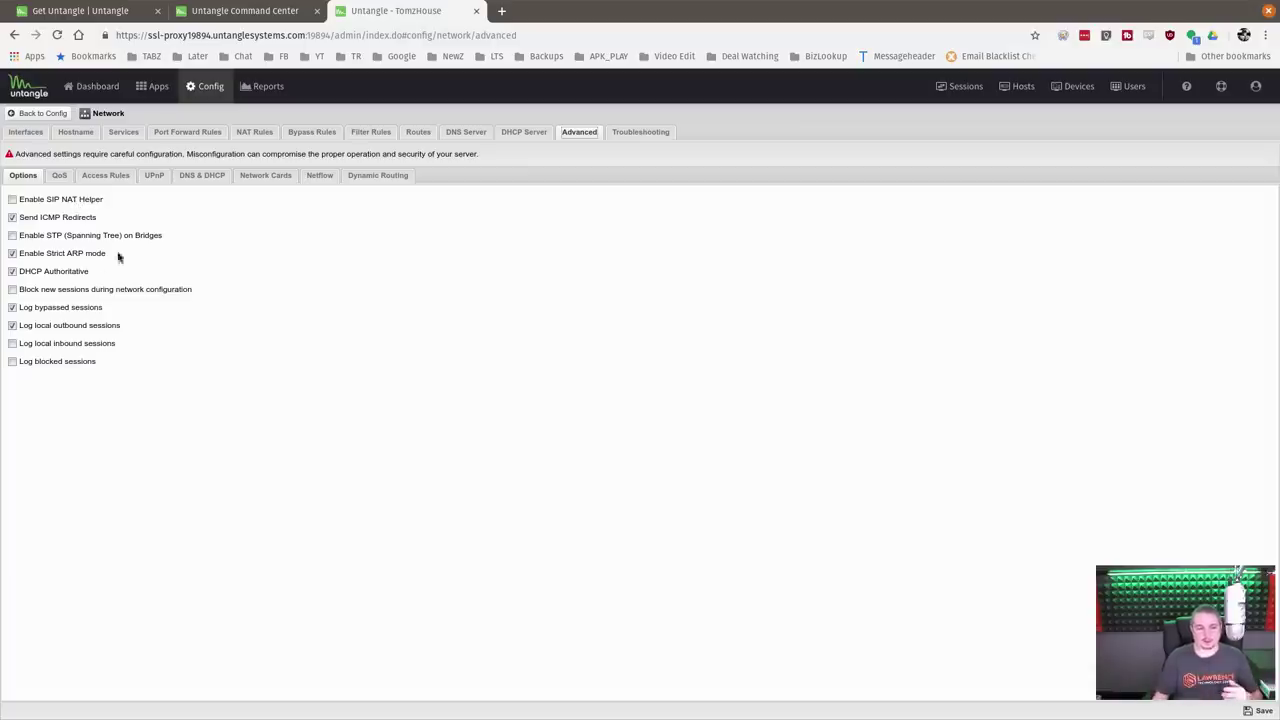
{"action": "left_click", "coordinate": [320, 178]}
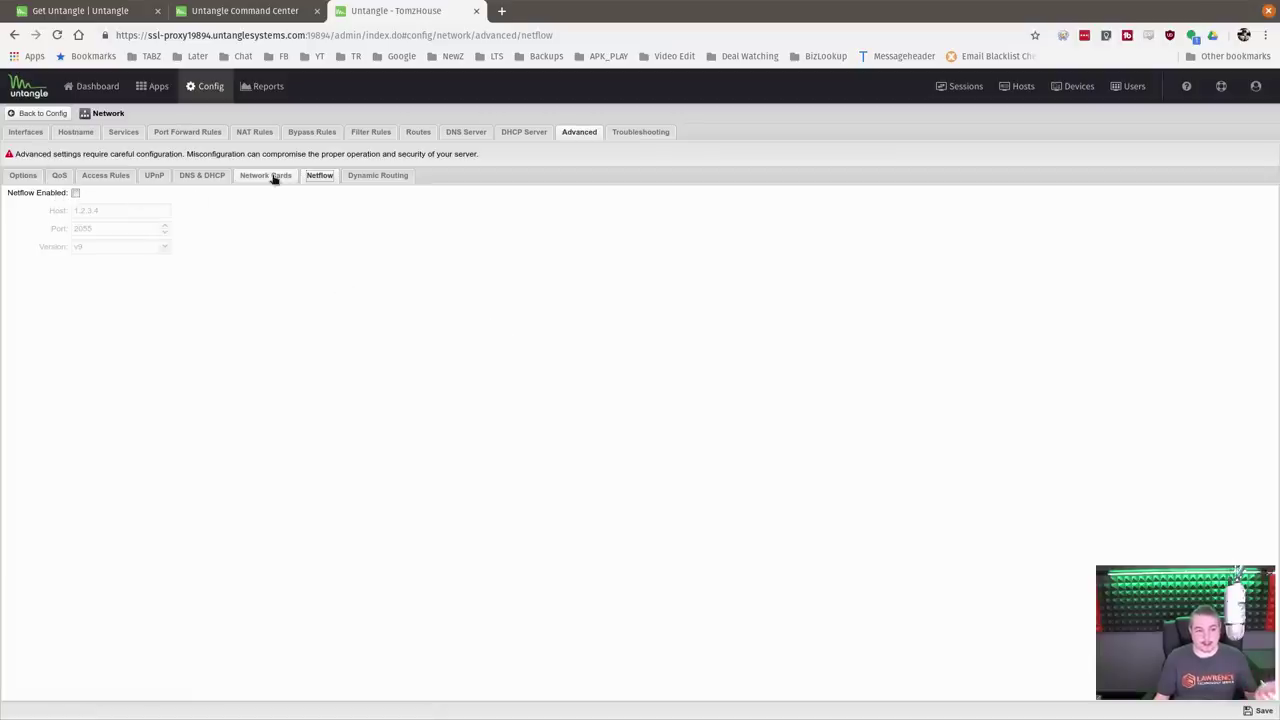
{"action": "left_click", "coordinate": [59, 176]}
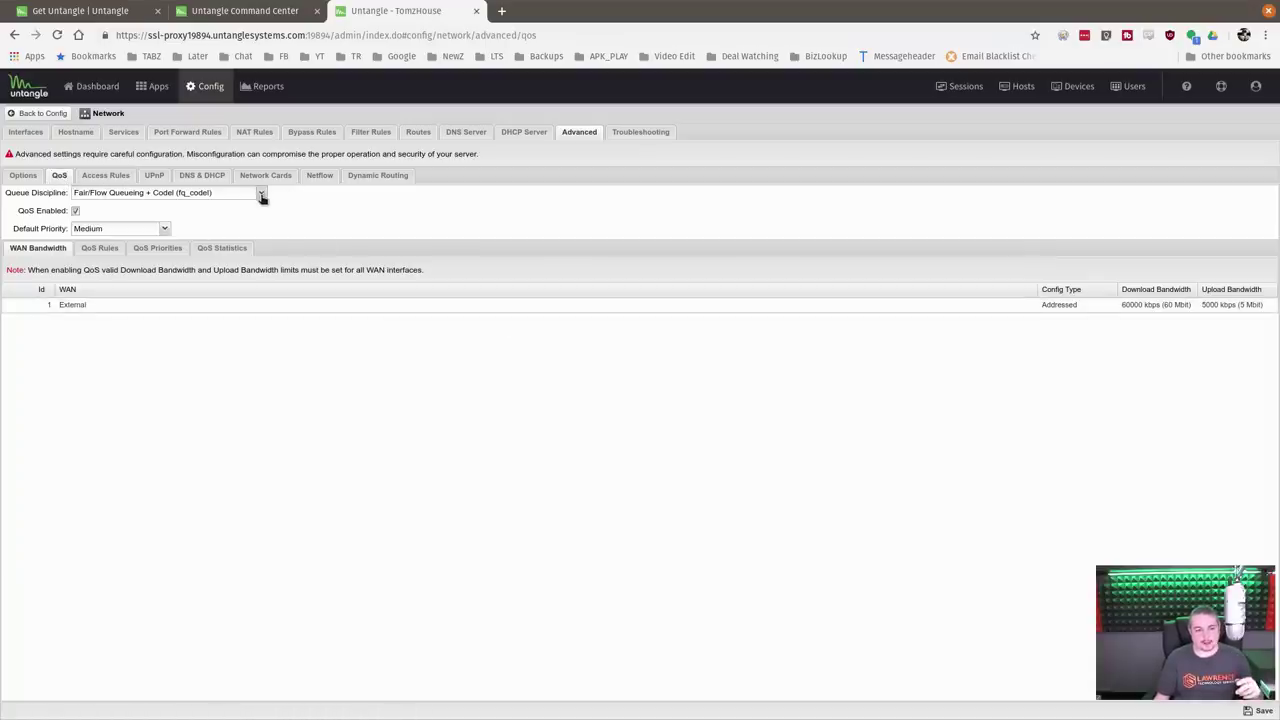
{"action": "left_click", "coordinate": [261, 194]}
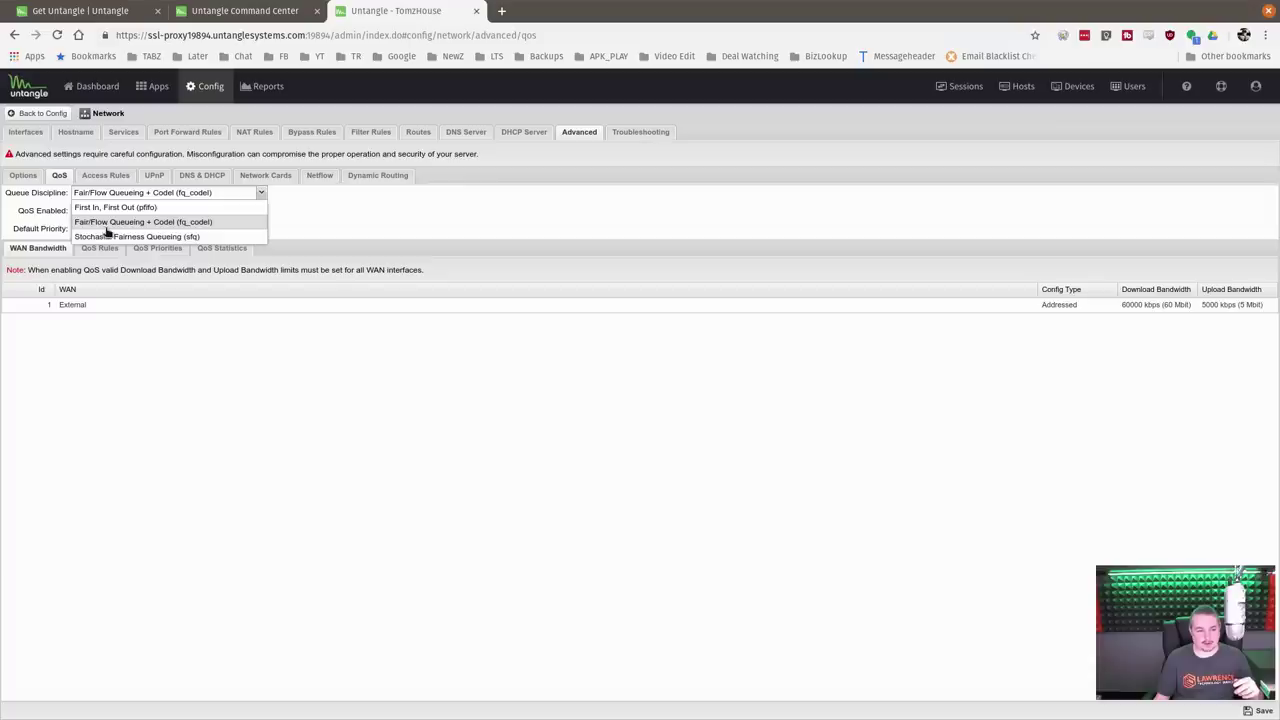
{"action": "left_click", "coordinate": [333, 220]}
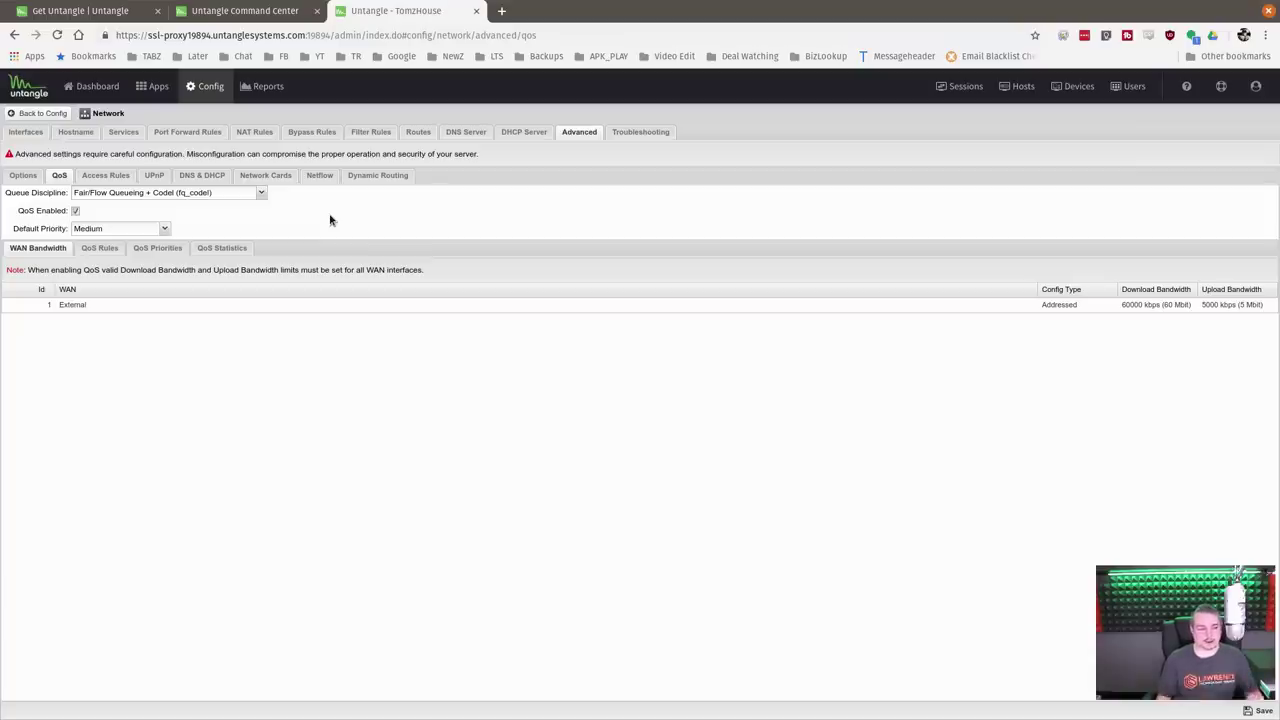
{"action": "left_click", "coordinate": [82, 248]}
{"action": "left_click", "coordinate": [136, 248]}
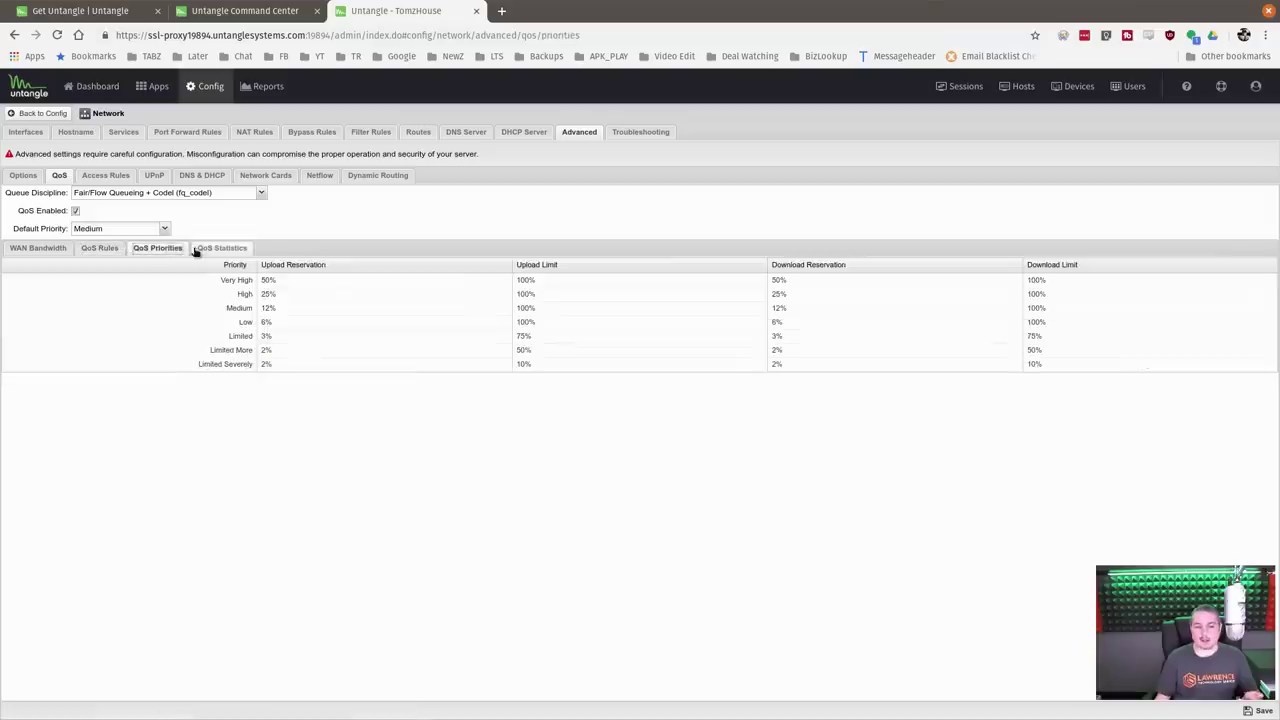
{"action": "left_click", "coordinate": [197, 249]}
{"action": "left_click", "coordinate": [38, 248]}
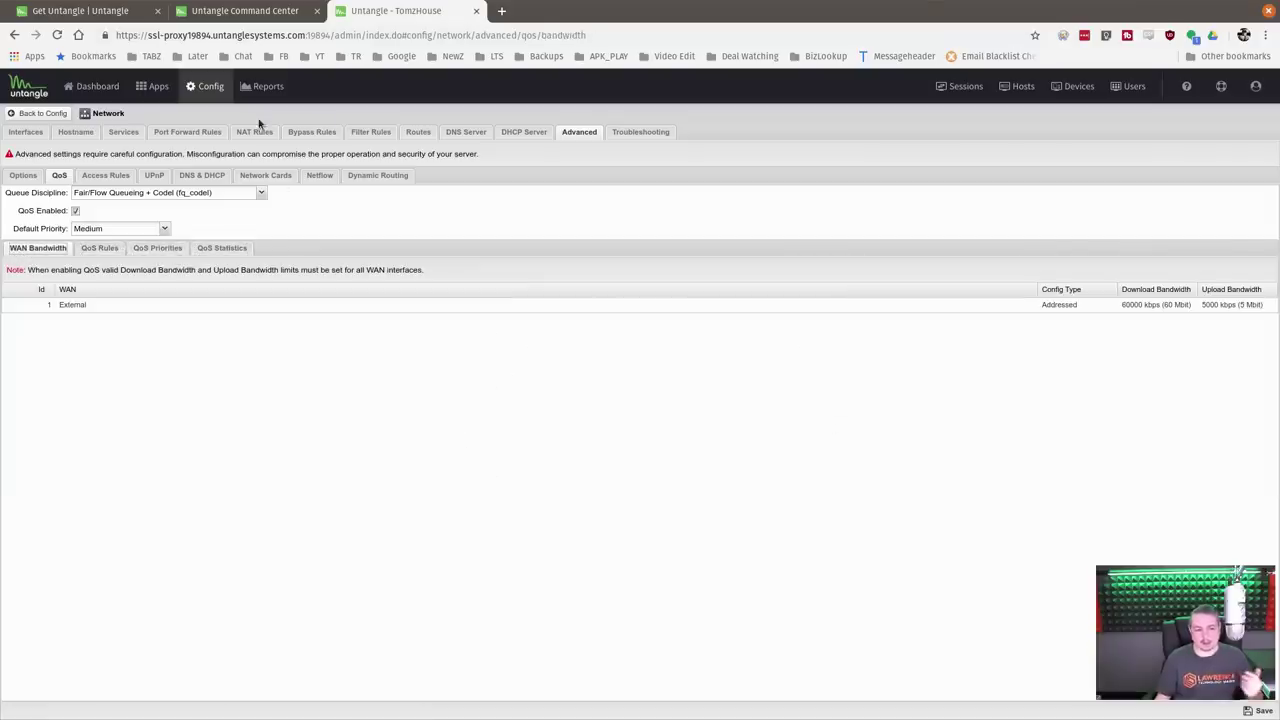
- Open the Bandwidth Control app from the apps overview and review its status page
{"action": "left_click", "coordinate": [158, 85]}
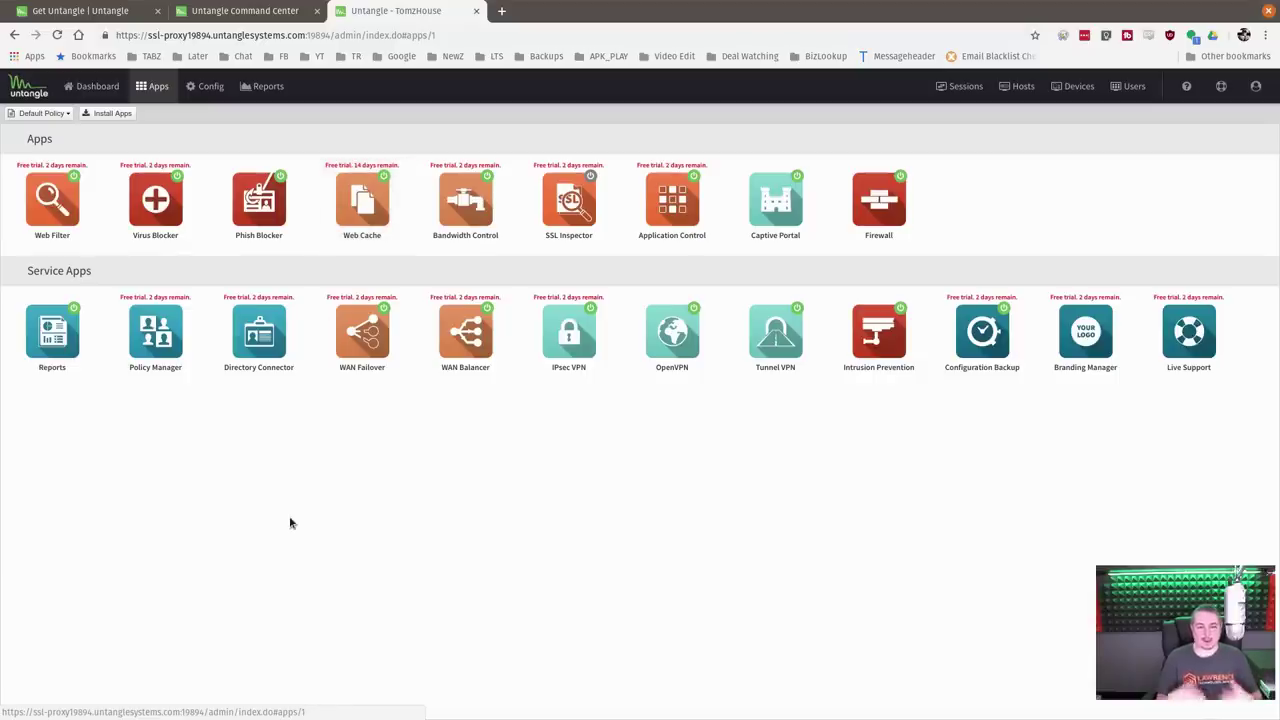
{"action": "left_click", "coordinate": [462, 200]}
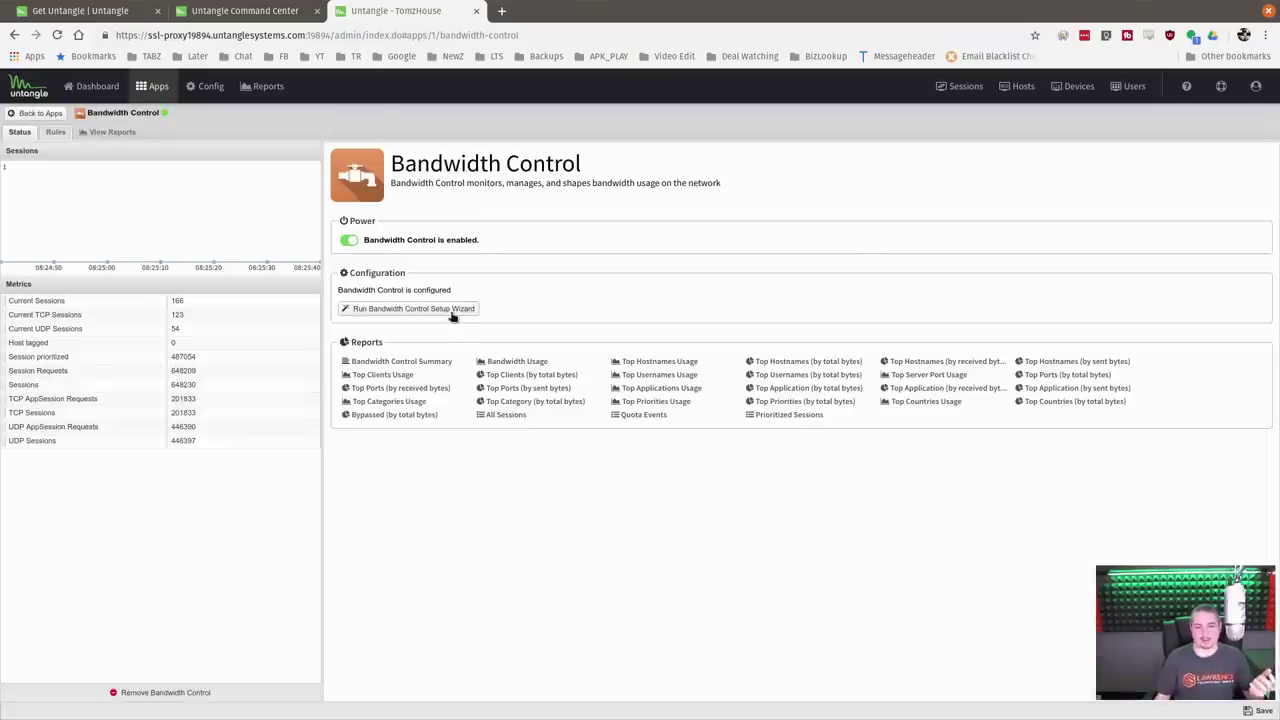
- Review the automatic upgrade settings and schedule, and return to the configuration overview, discarding unsaved settings
{"action": "left_click", "coordinate": [210, 89]}
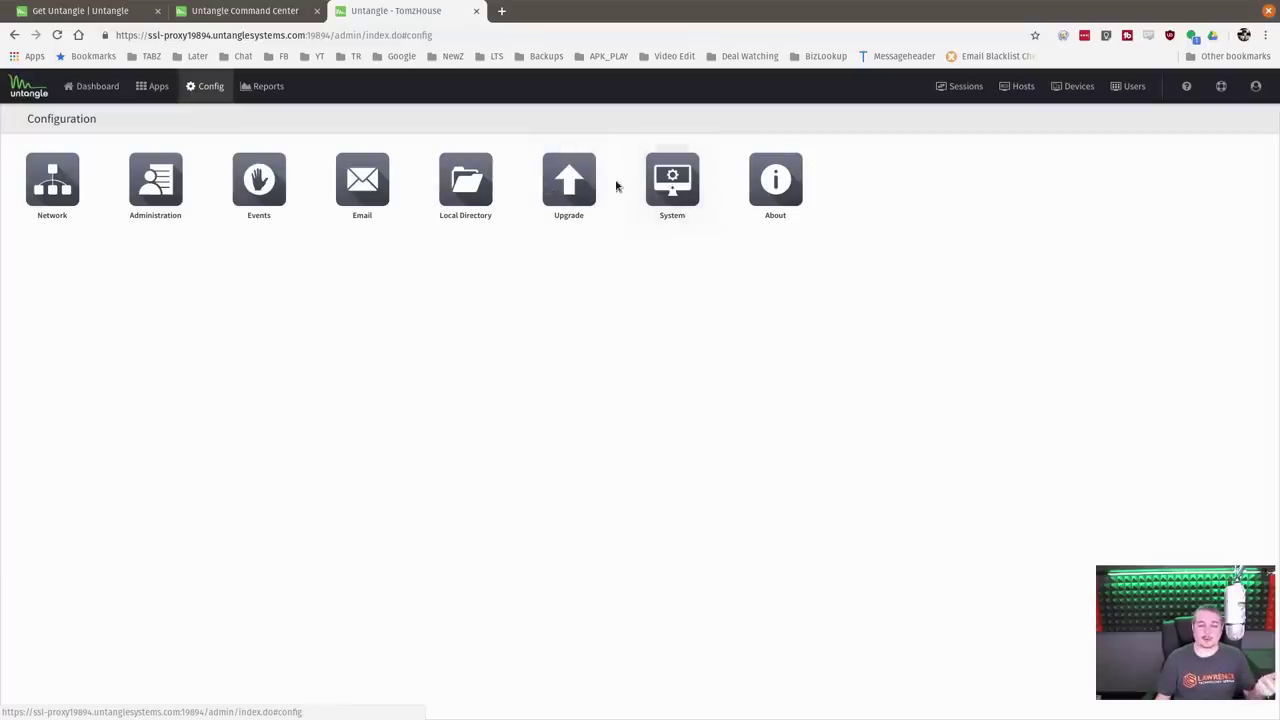
{"action": "left_click", "coordinate": [578, 181]}
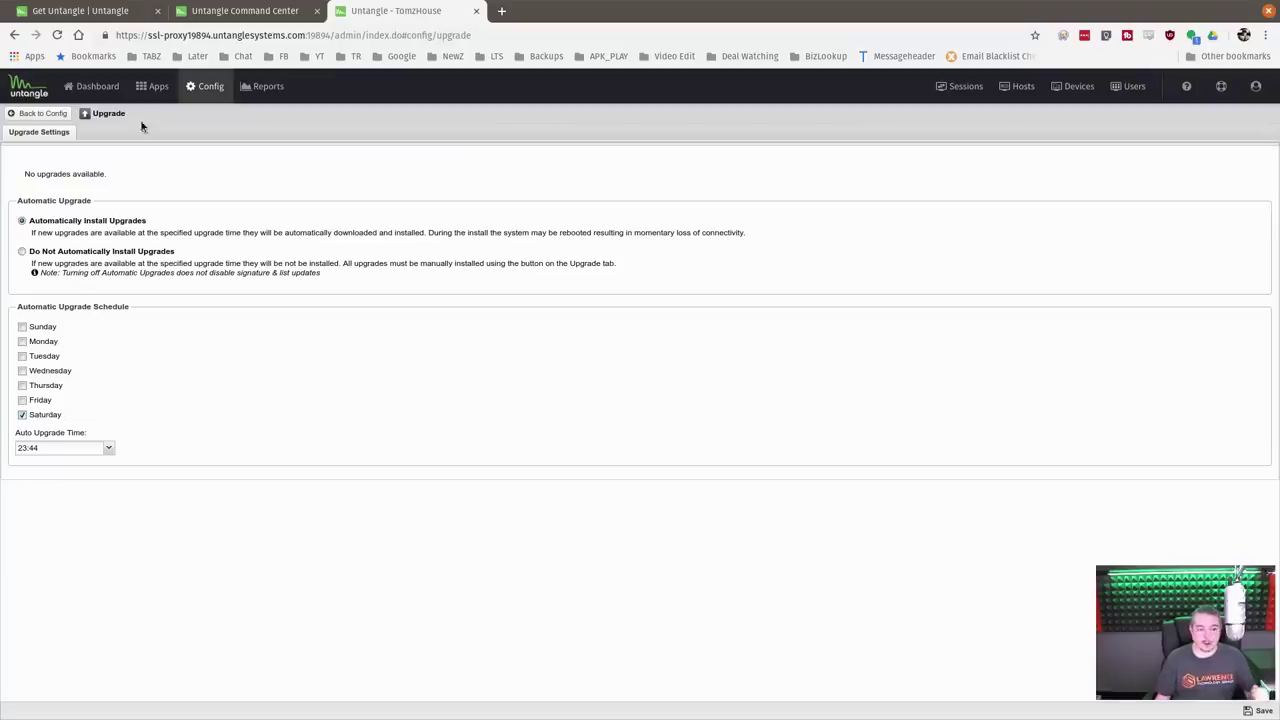
{"action": "left_click", "coordinate": [62, 115]}
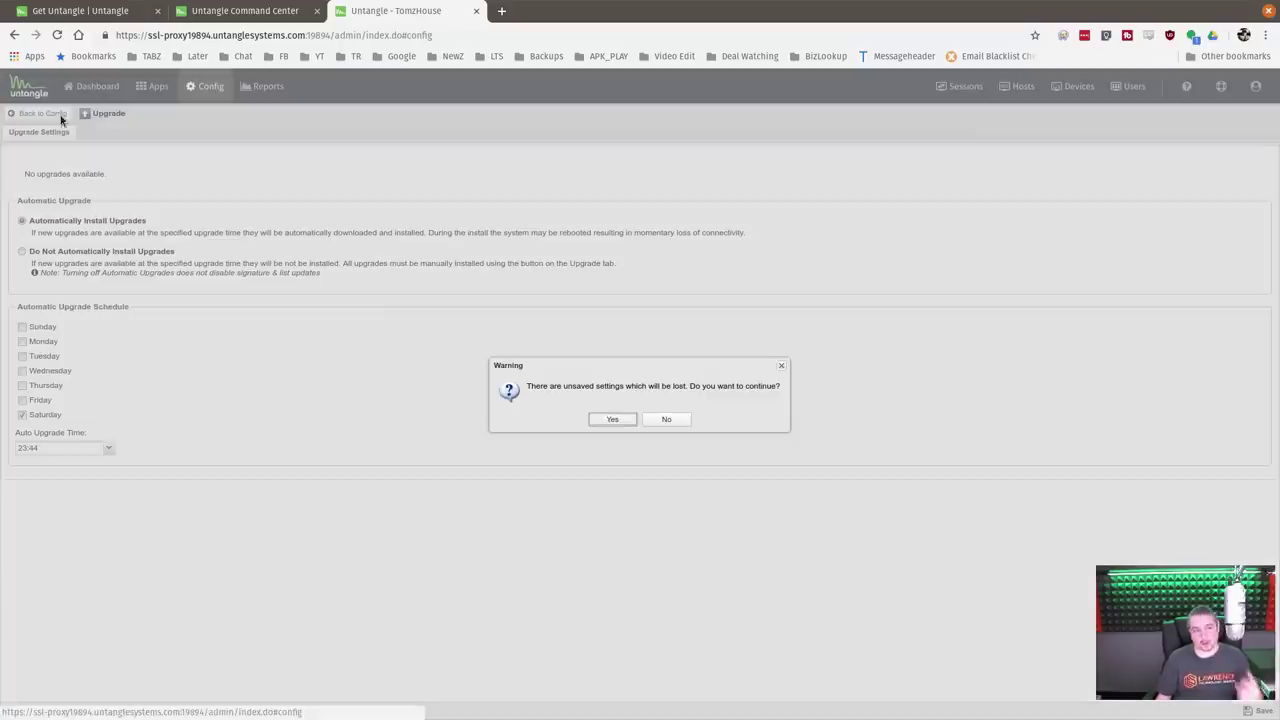
{"action": "left_click", "coordinate": [612, 421]}
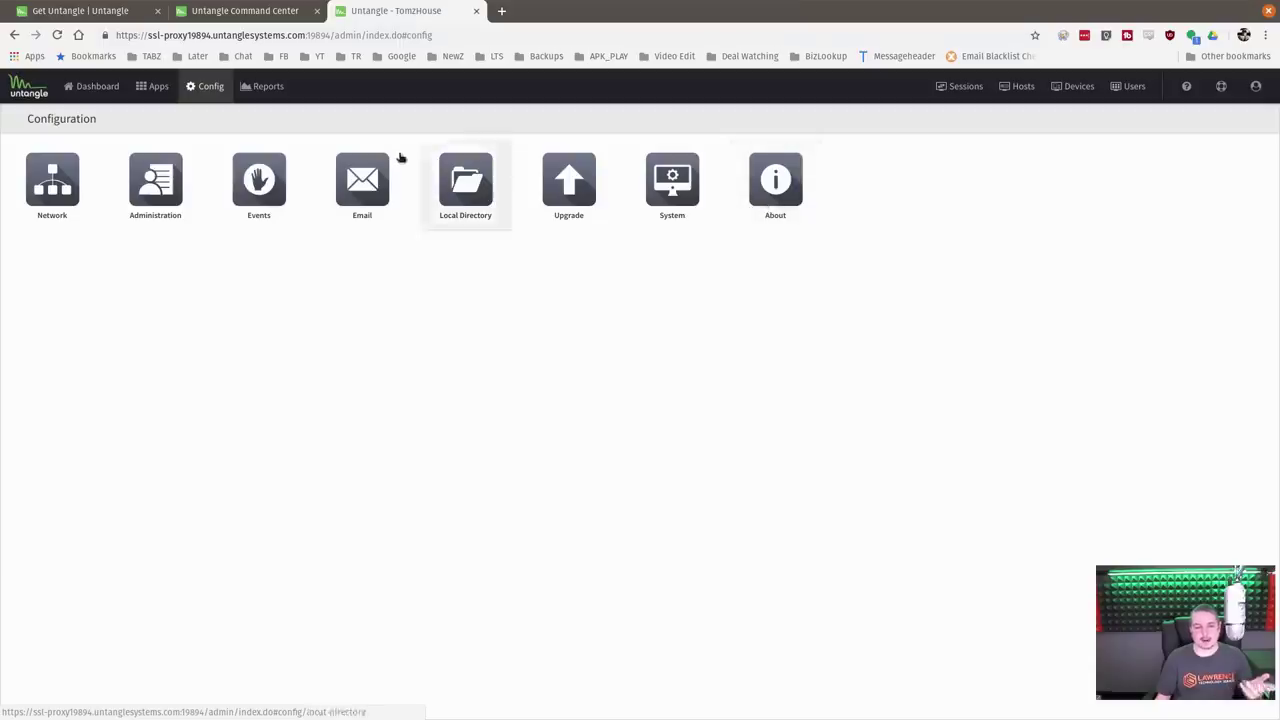
- Open the reports overview and set its time range to This Week
{"action": "left_click", "coordinate": [263, 88]}
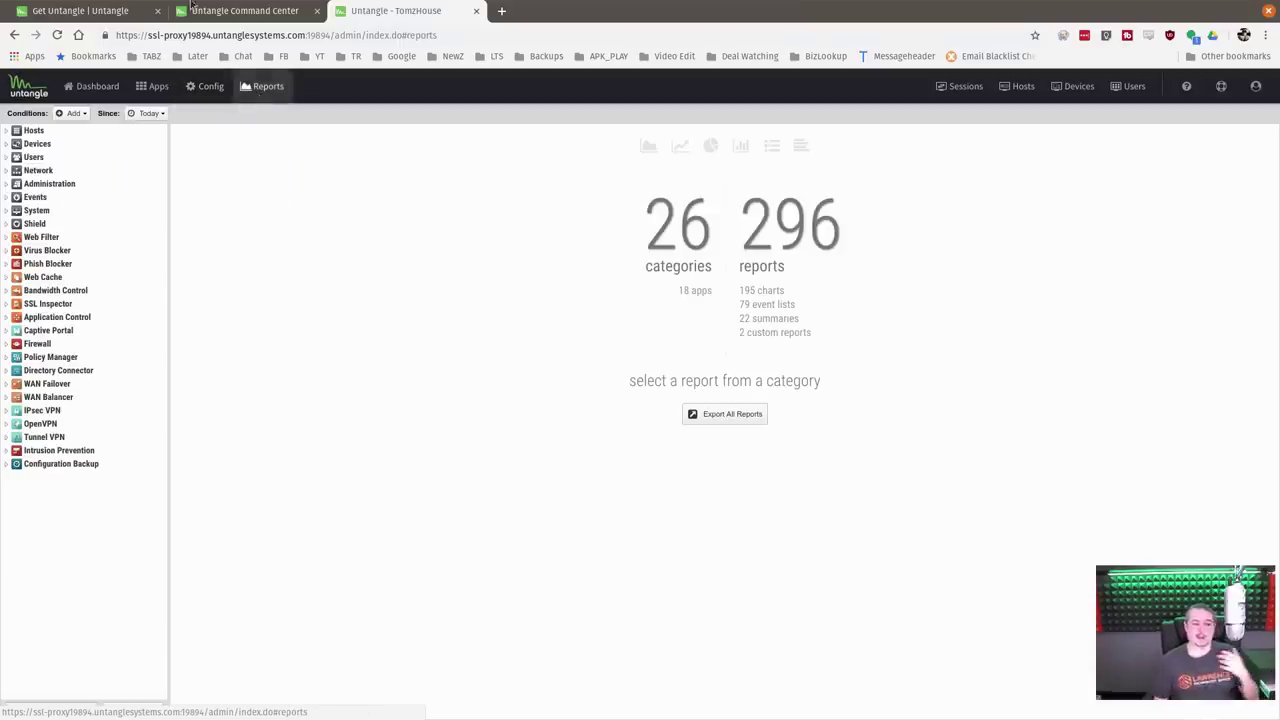
{"action": "left_click", "coordinate": [148, 114]}
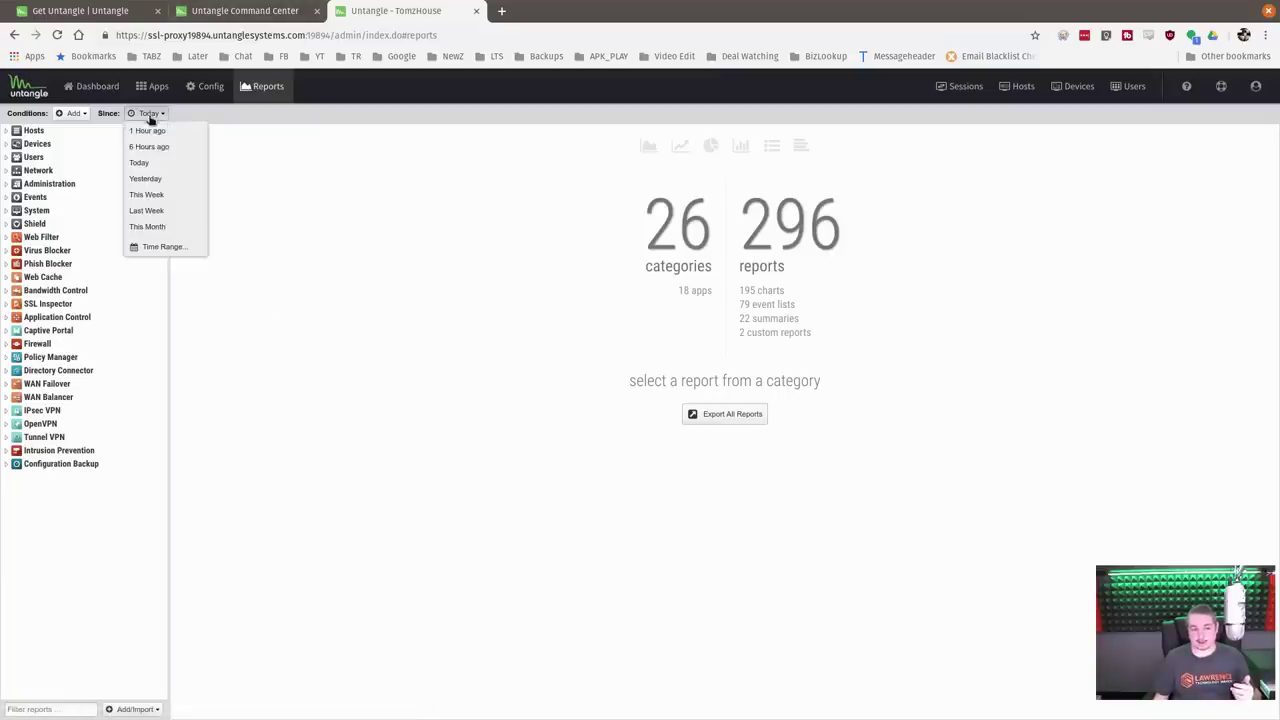
{"action": "left_click", "coordinate": [172, 196]}
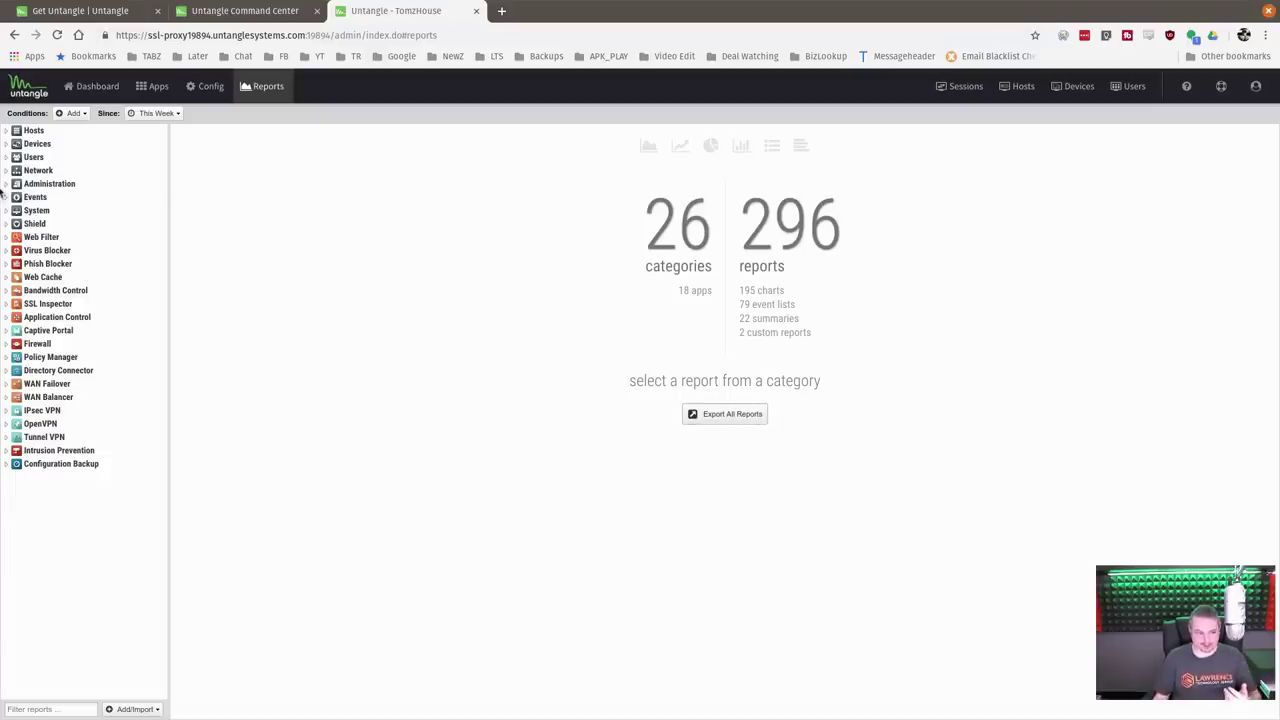
- Review the Web Filter reports for Web Usage, Top Flagged Sites and Top Blocked Sites, including the available report conditions
{"action": "left_click", "coordinate": [55, 238]}
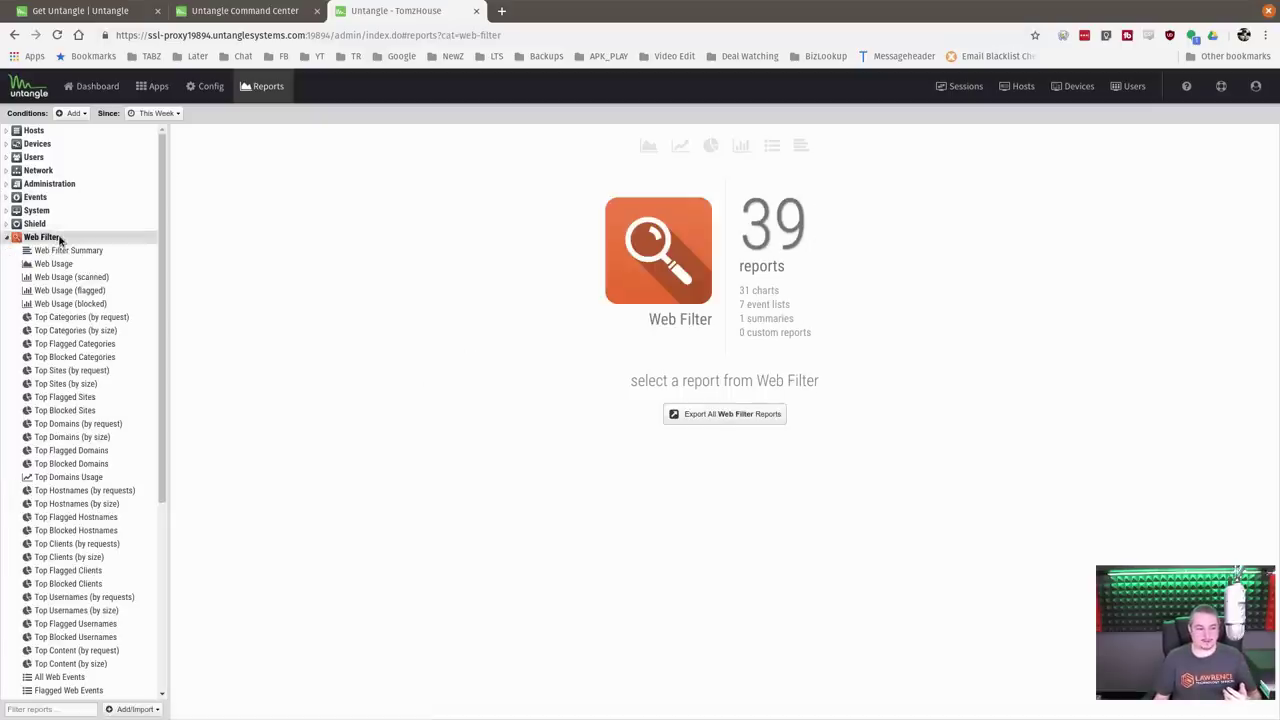
{"action": "left_click", "coordinate": [78, 265]}
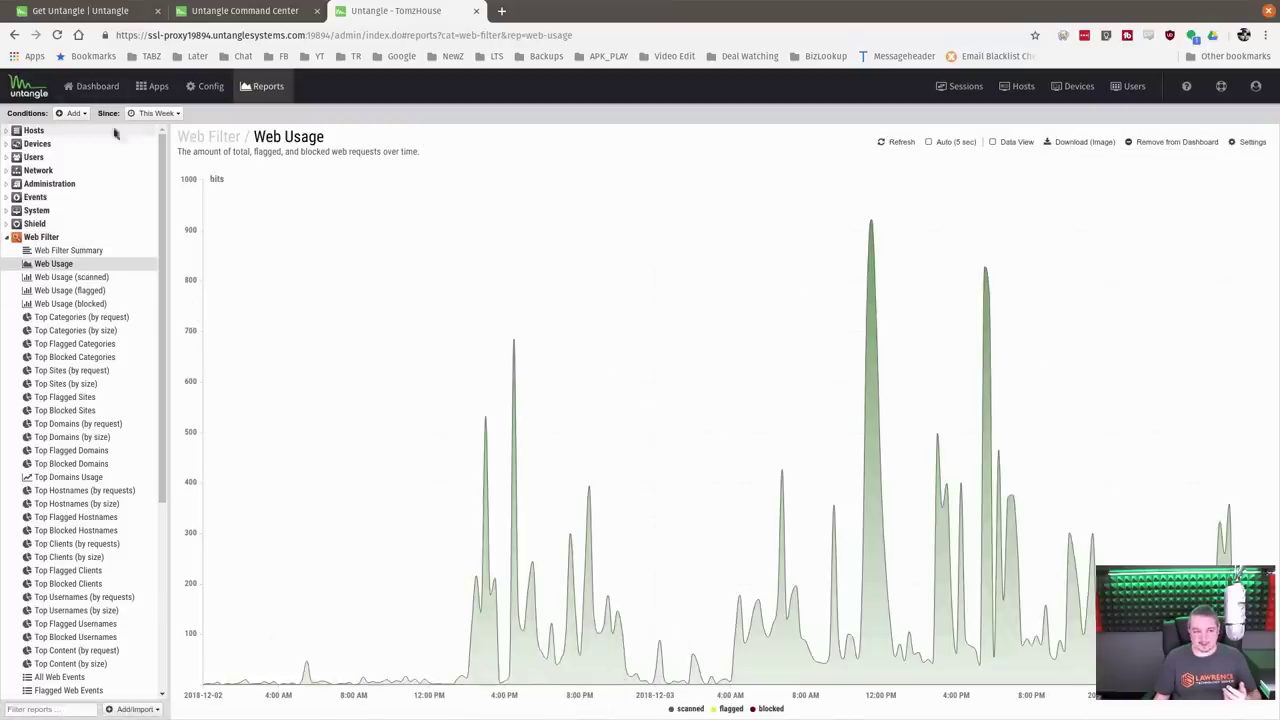
{"action": "left_click", "coordinate": [156, 114]}
{"action": "left_click", "coordinate": [156, 114]}
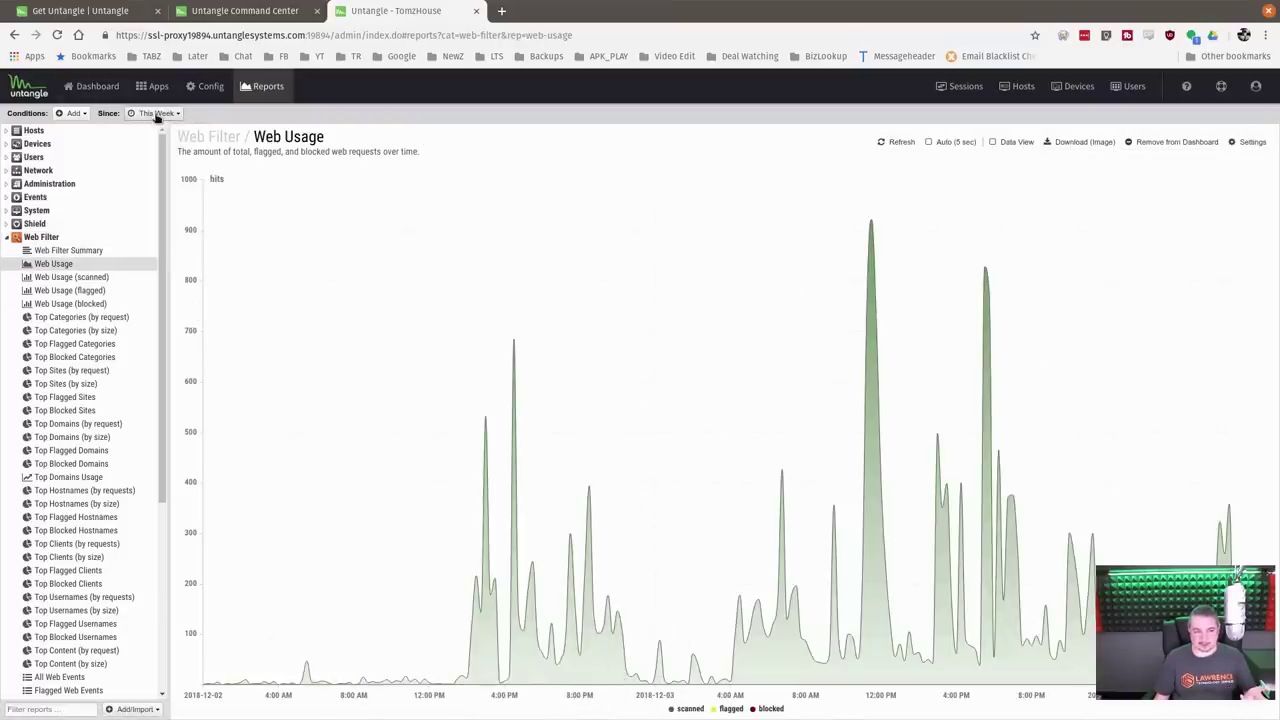
{"action": "left_click", "coordinate": [64, 114]}
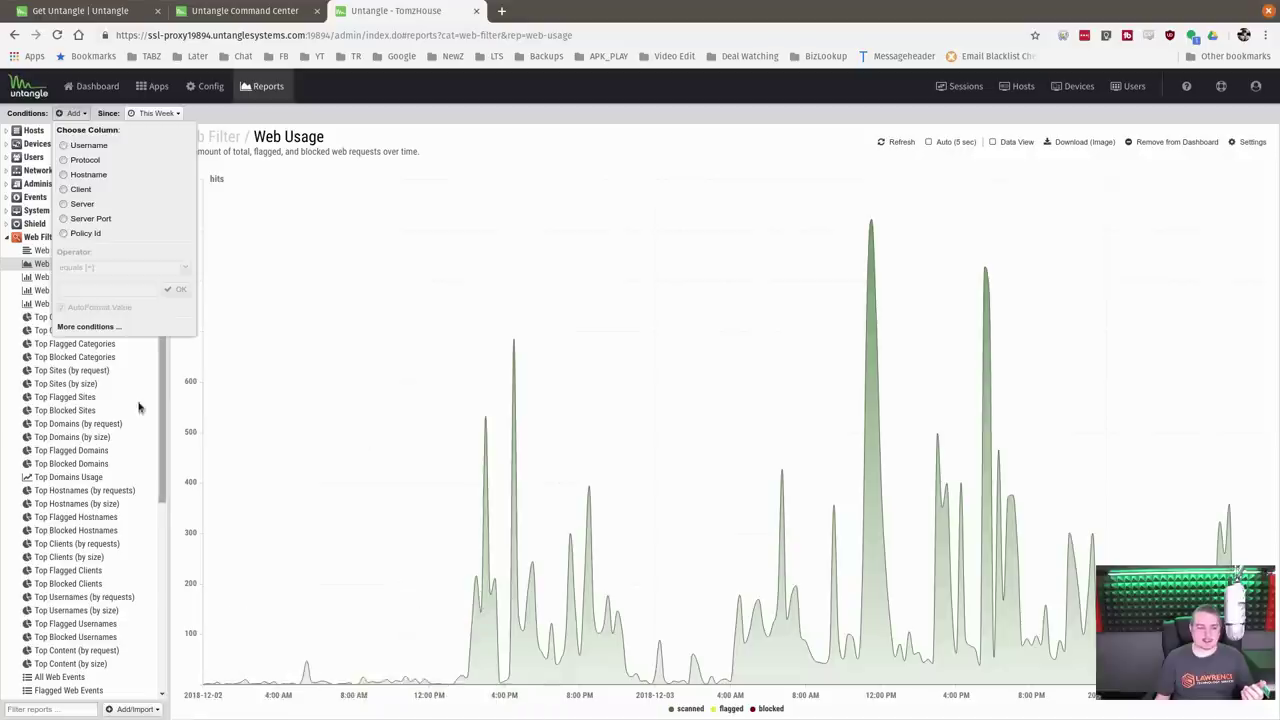
{"action": "left_click", "coordinate": [104, 397]}
{"action": "left_click", "coordinate": [100, 411]}
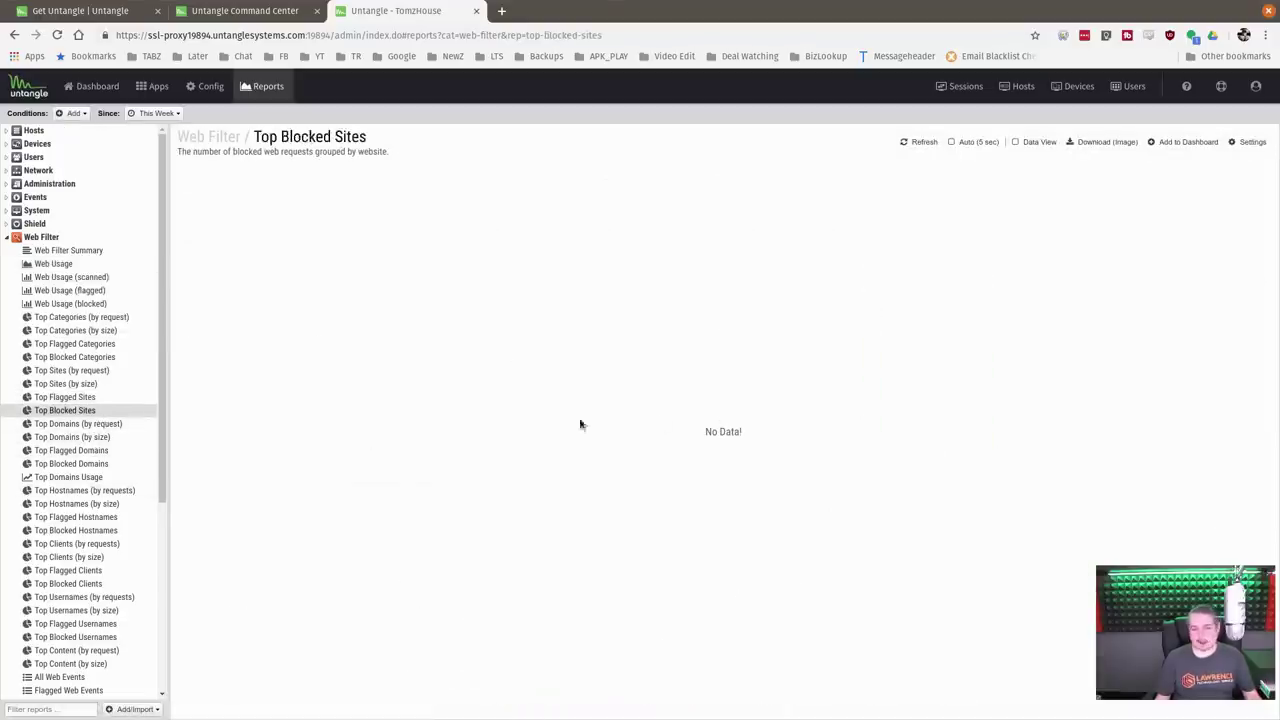
{"action": "left_click", "coordinate": [7, 237]}
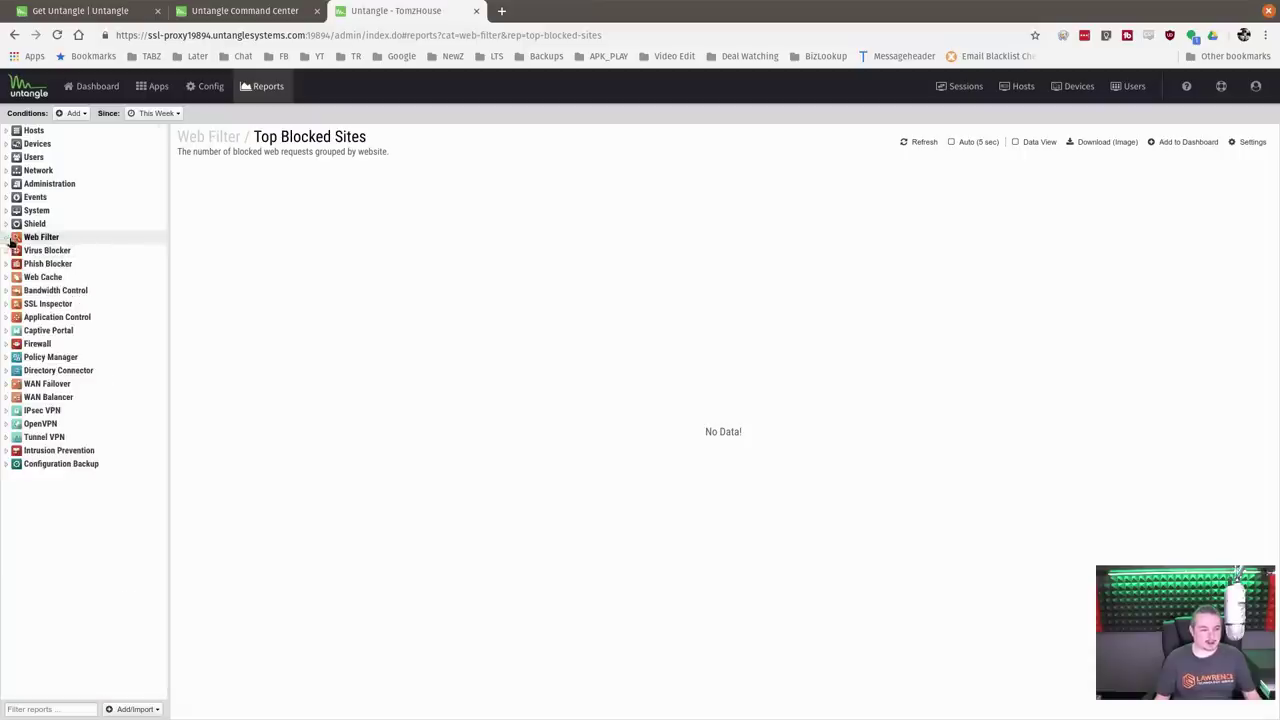
- Review the Devices Additions and Devices Updates reports, inspecting the additions plotted over time
{"action": "left_click", "coordinate": [37, 144]}
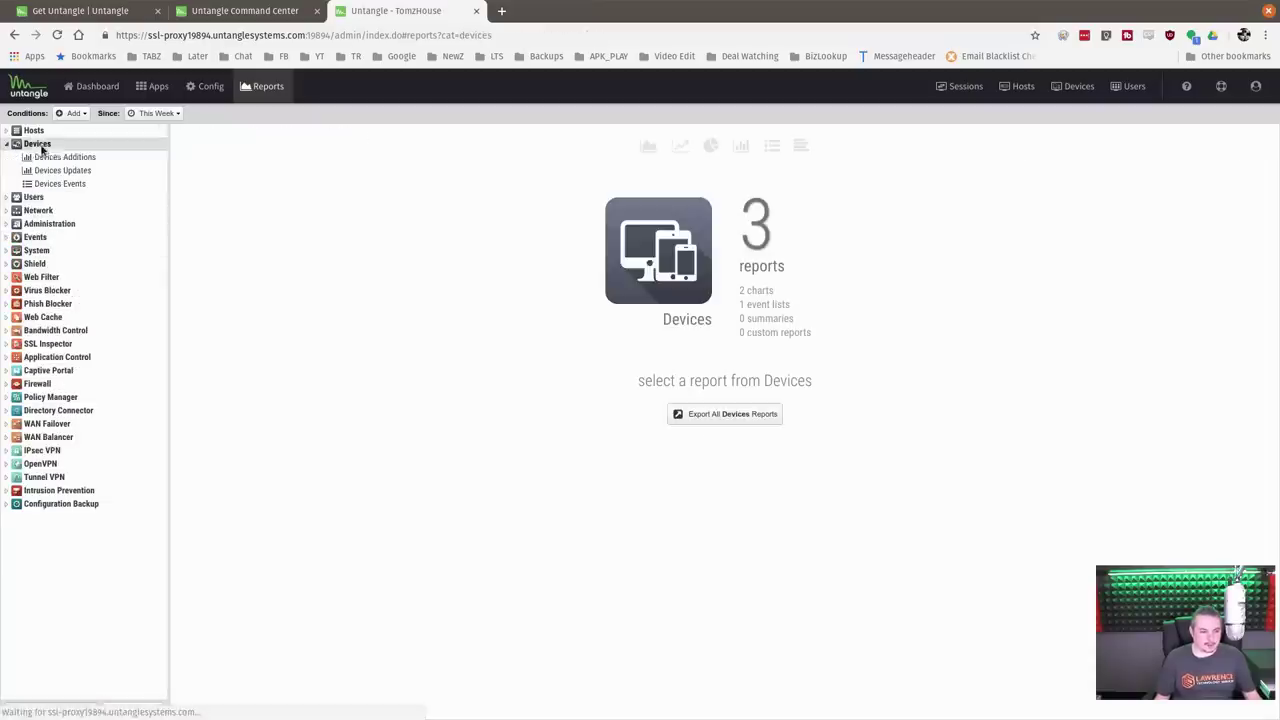
{"action": "left_click", "coordinate": [102, 163]}
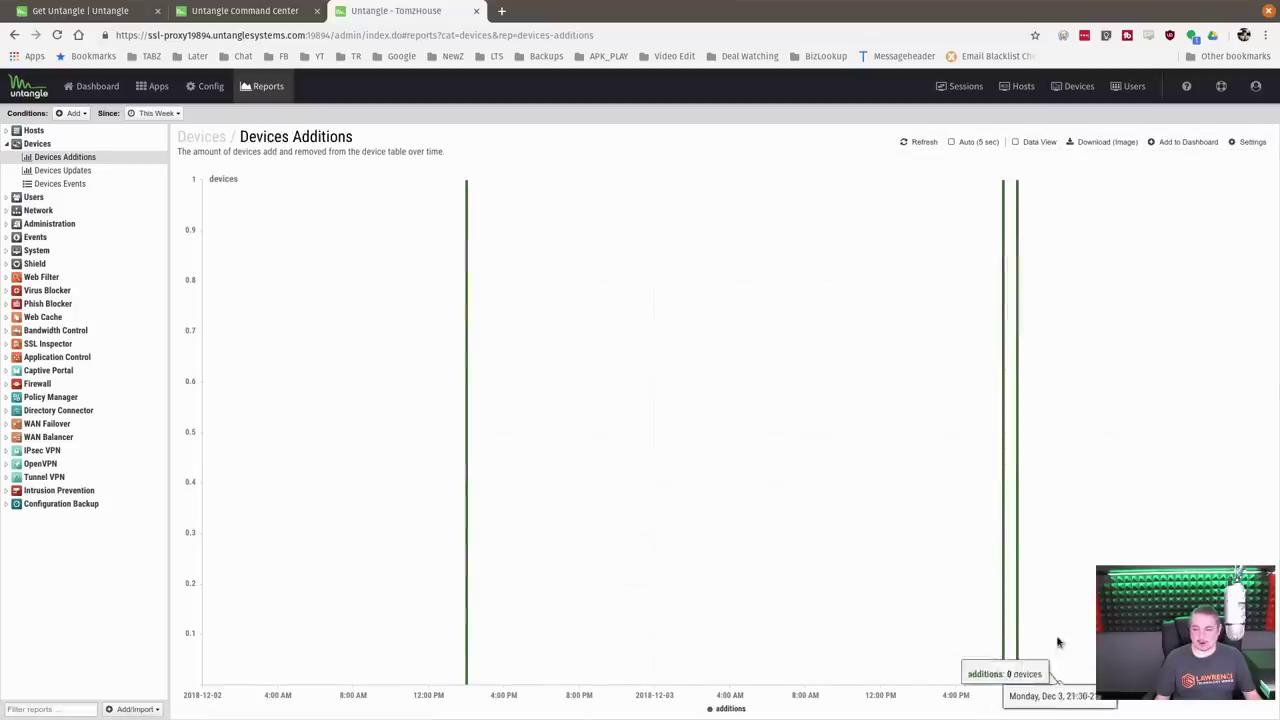
{"action": "mouse_move", "coordinate": [1015, 636]}
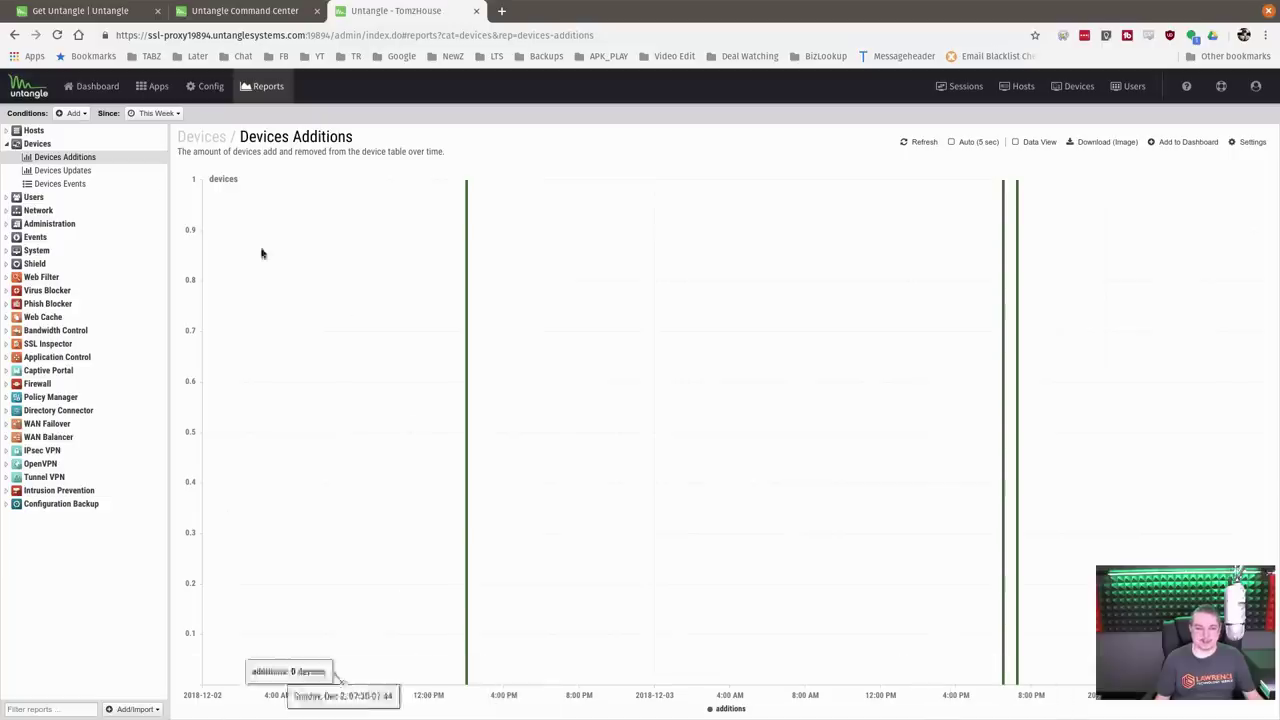
{"action": "left_click", "coordinate": [86, 174]}
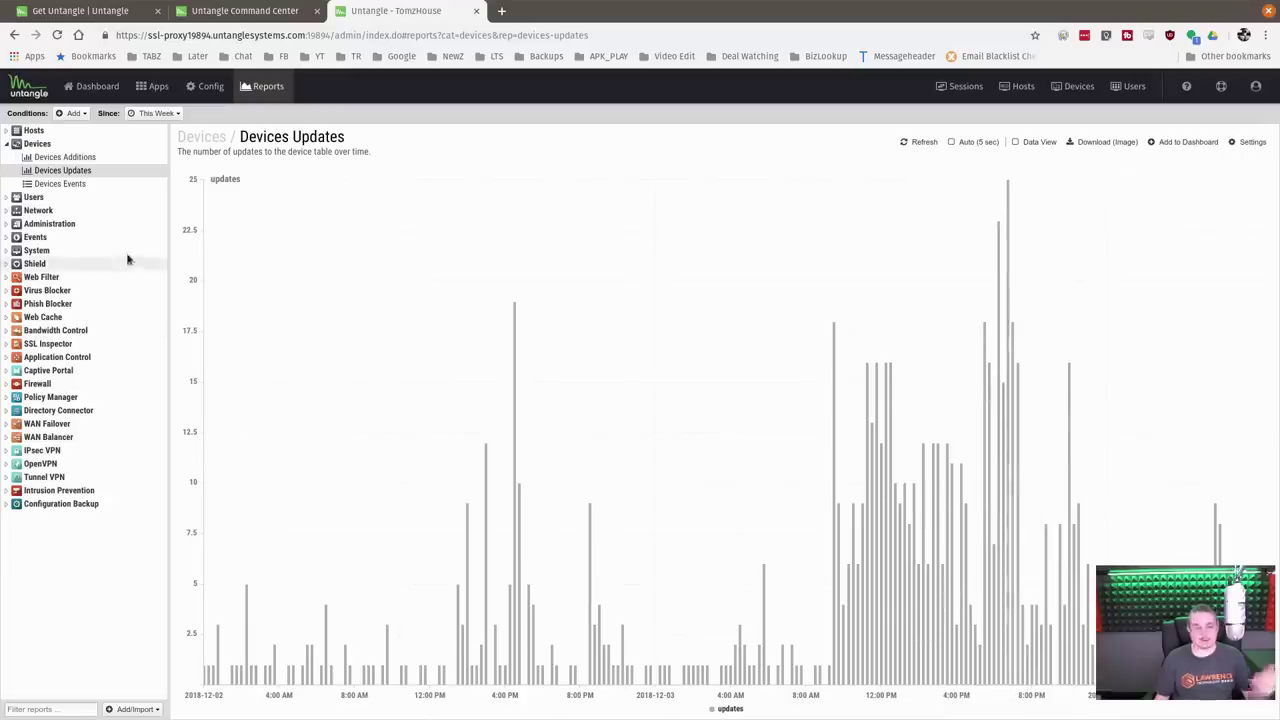
- Browse the Users, WAN Failover, OpenVPN and Tunnel VPN report categories, including OpenVPN's summary, top clients by usage and connection events
{"action": "left_click", "coordinate": [40, 197]}
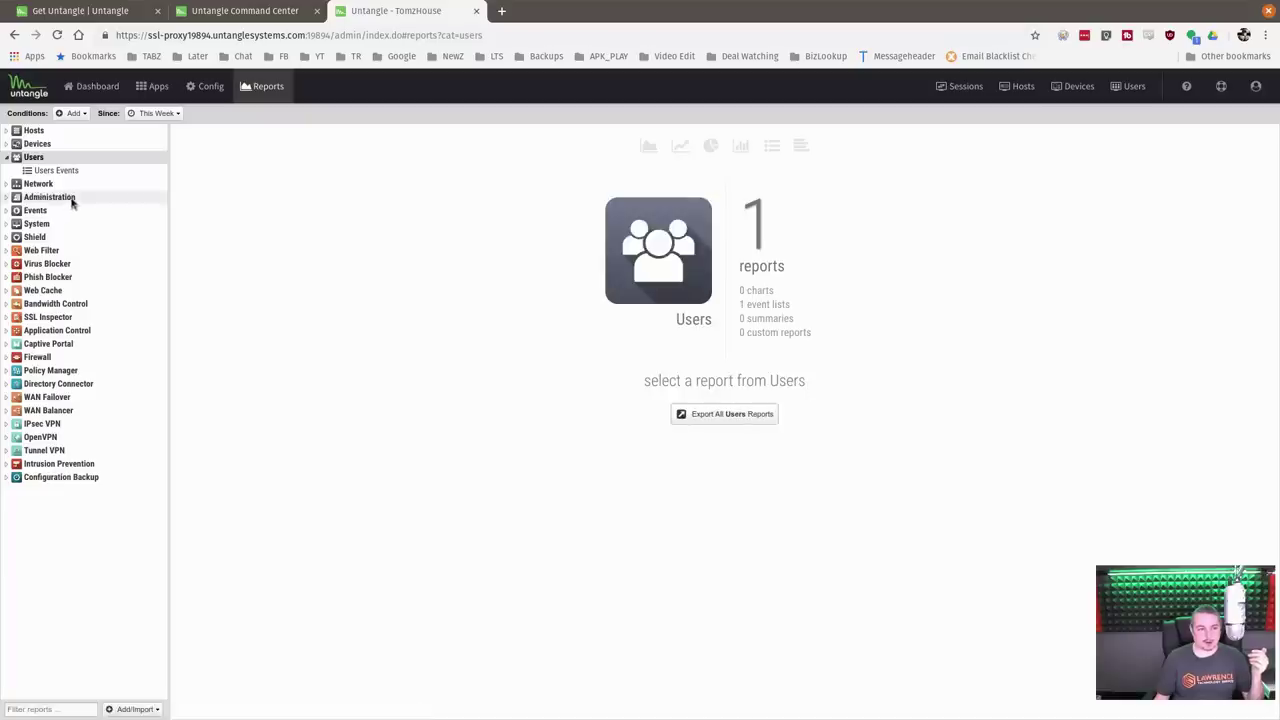
{"action": "left_click", "coordinate": [45, 396]}
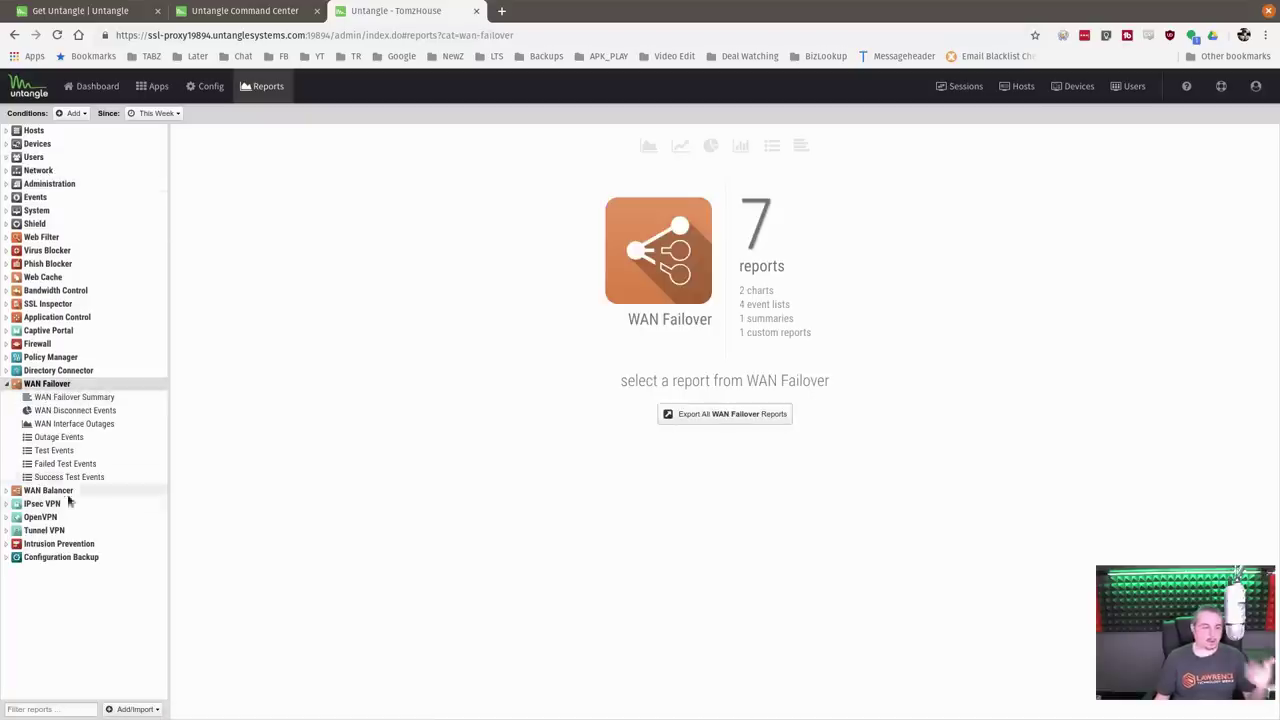
{"action": "left_click", "coordinate": [42, 517]}
{"action": "left_click", "coordinate": [42, 437]}
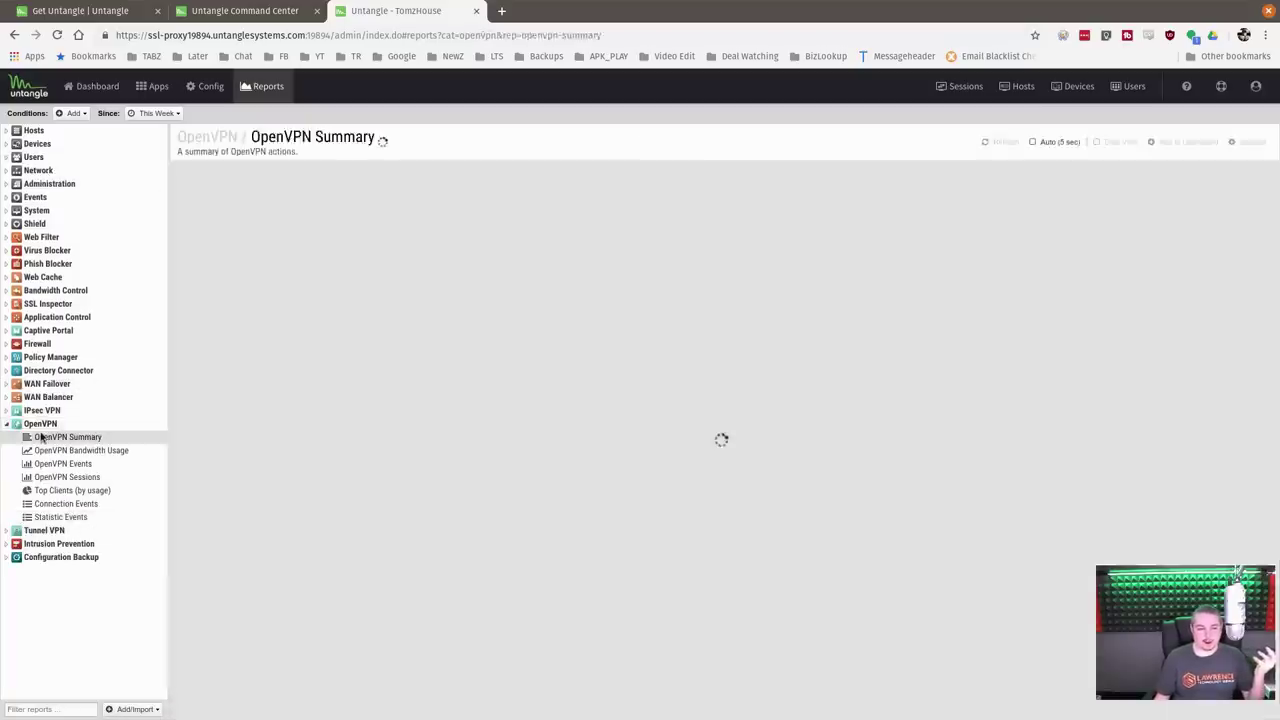
{"action": "left_click", "coordinate": [80, 491]}
{"action": "left_click", "coordinate": [83, 506]}
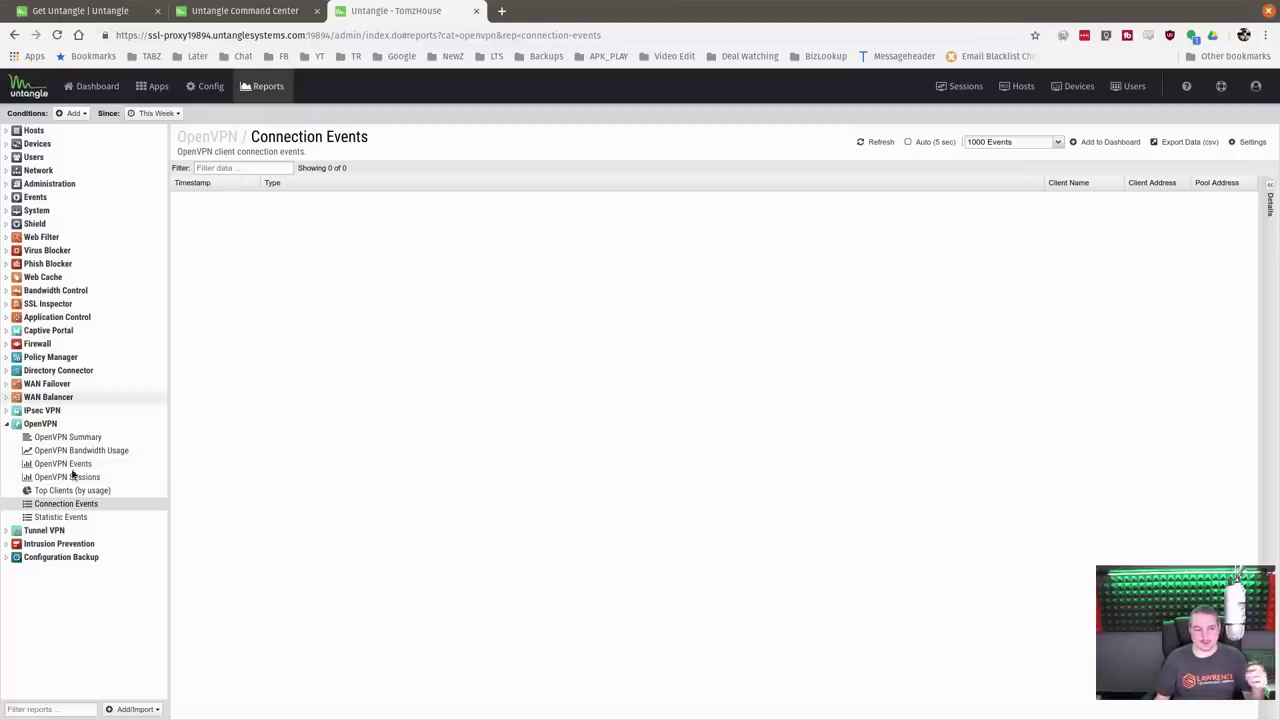
{"action": "left_click", "coordinate": [44, 530]}
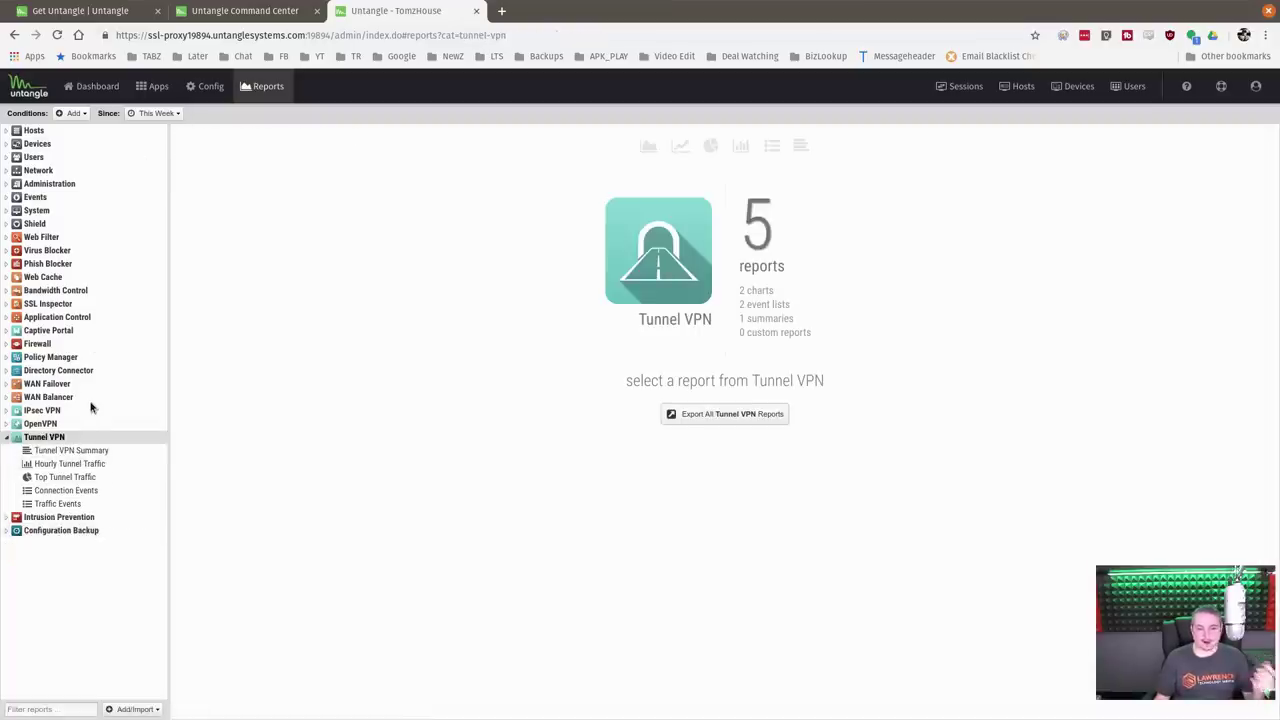
- Examine the Application Control reports for top applications by sessions and by size, and the top flagged applications
{"action": "left_click", "coordinate": [67, 317]}
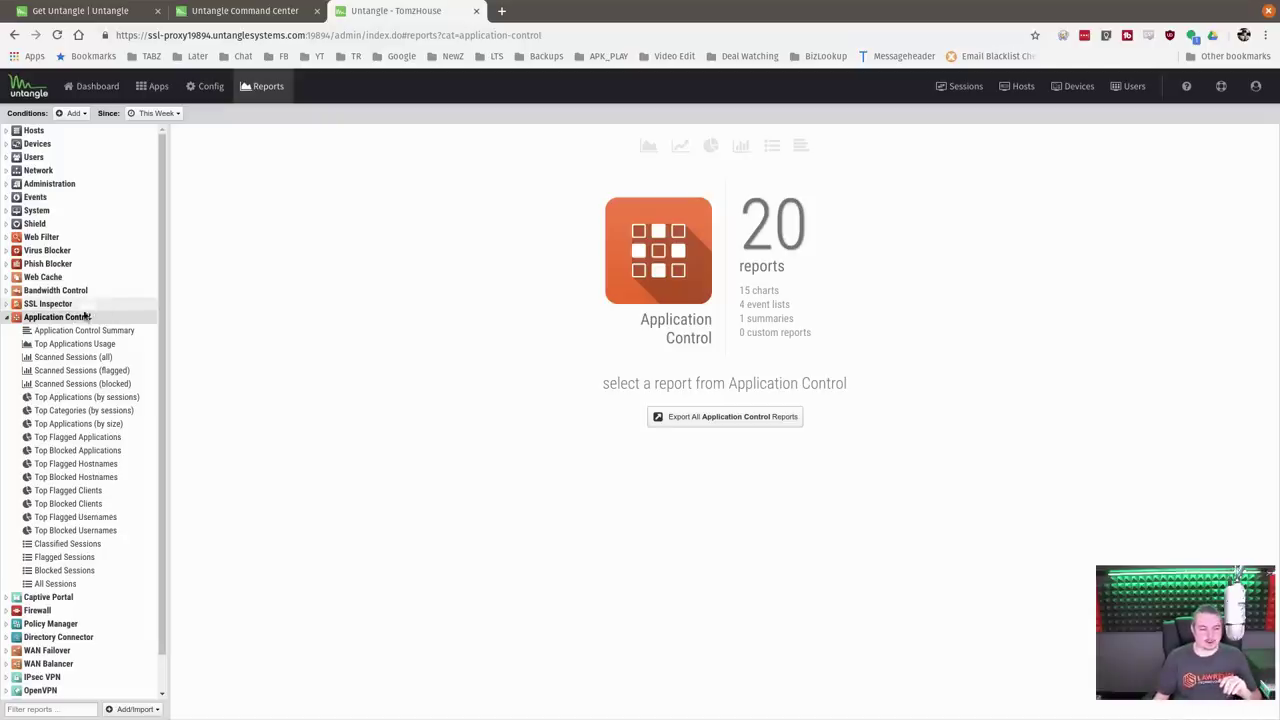
{"action": "left_click", "coordinate": [95, 399]}
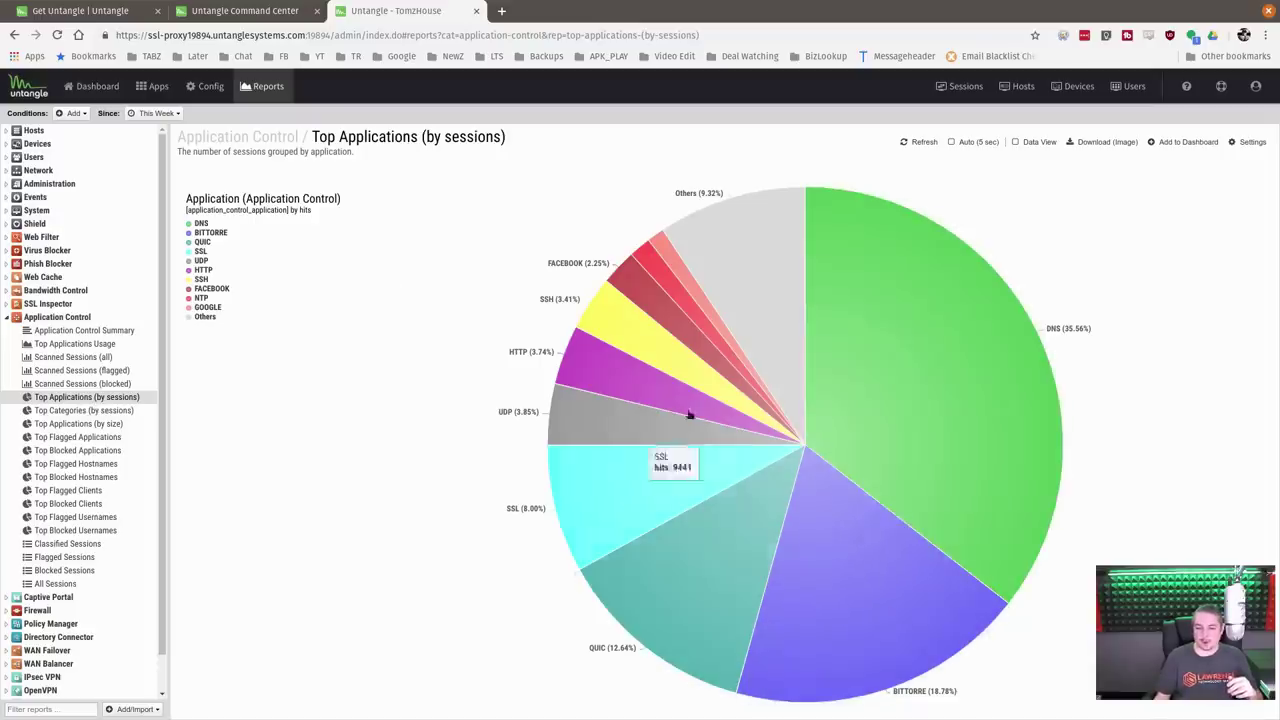
{"action": "left_click", "coordinate": [66, 439]}
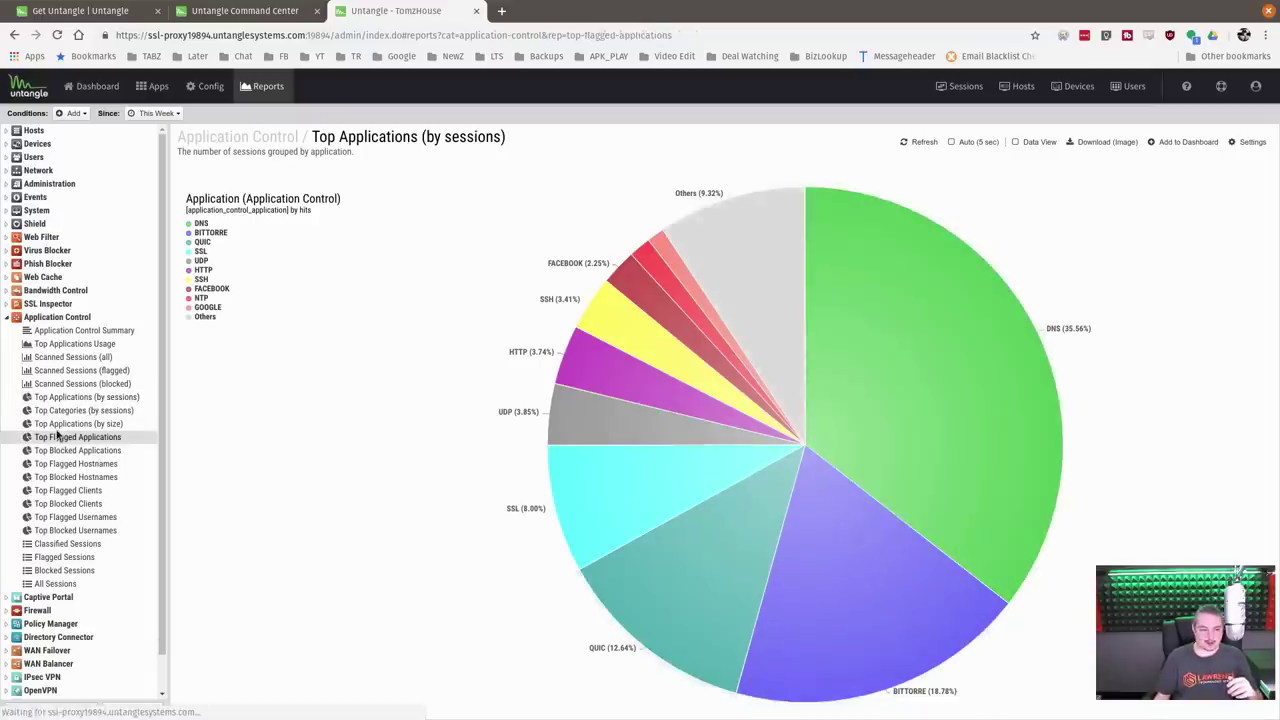
{"action": "left_click", "coordinate": [78, 425]}
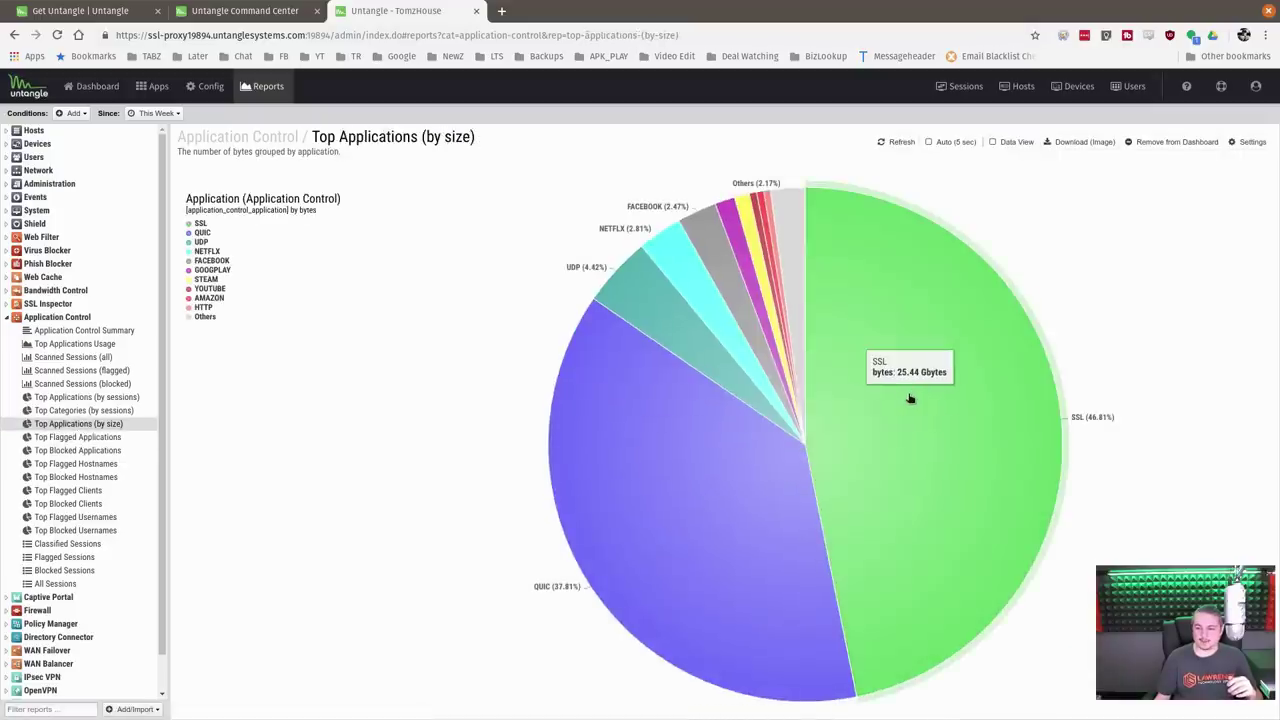
{"action": "mouse_move", "coordinate": [680, 528]}
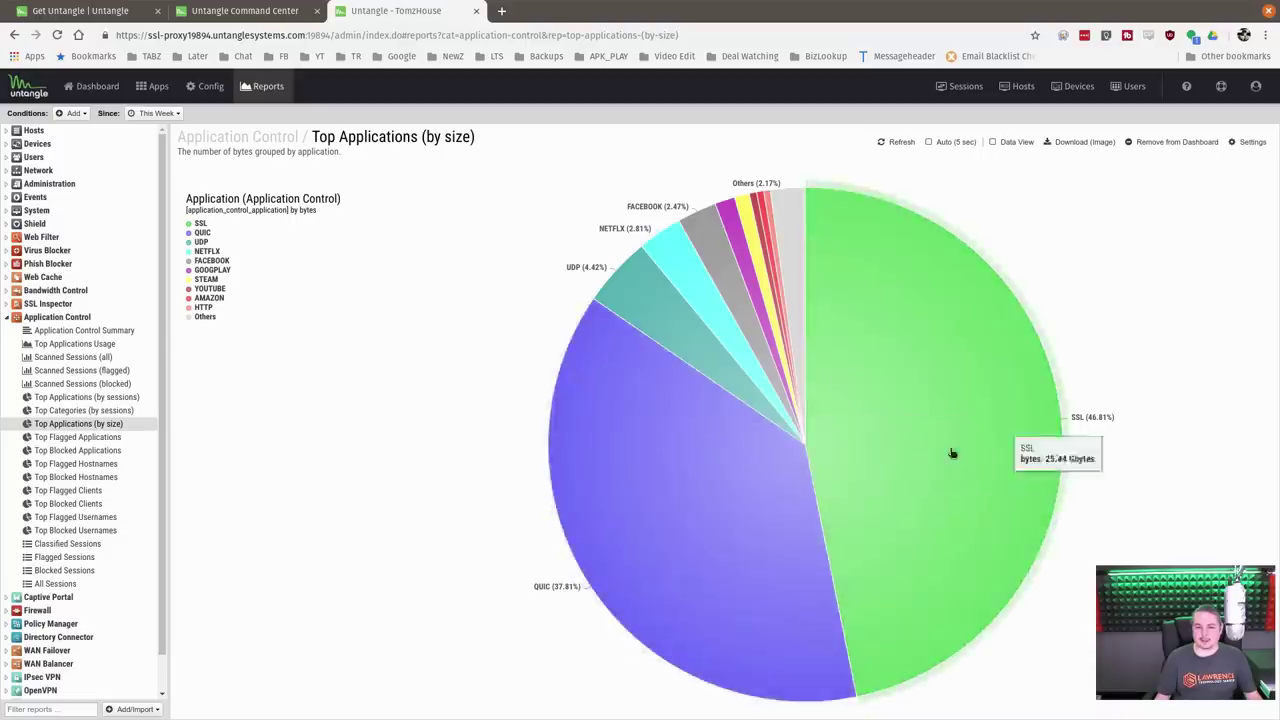
{"action": "left_click", "coordinate": [106, 437]}
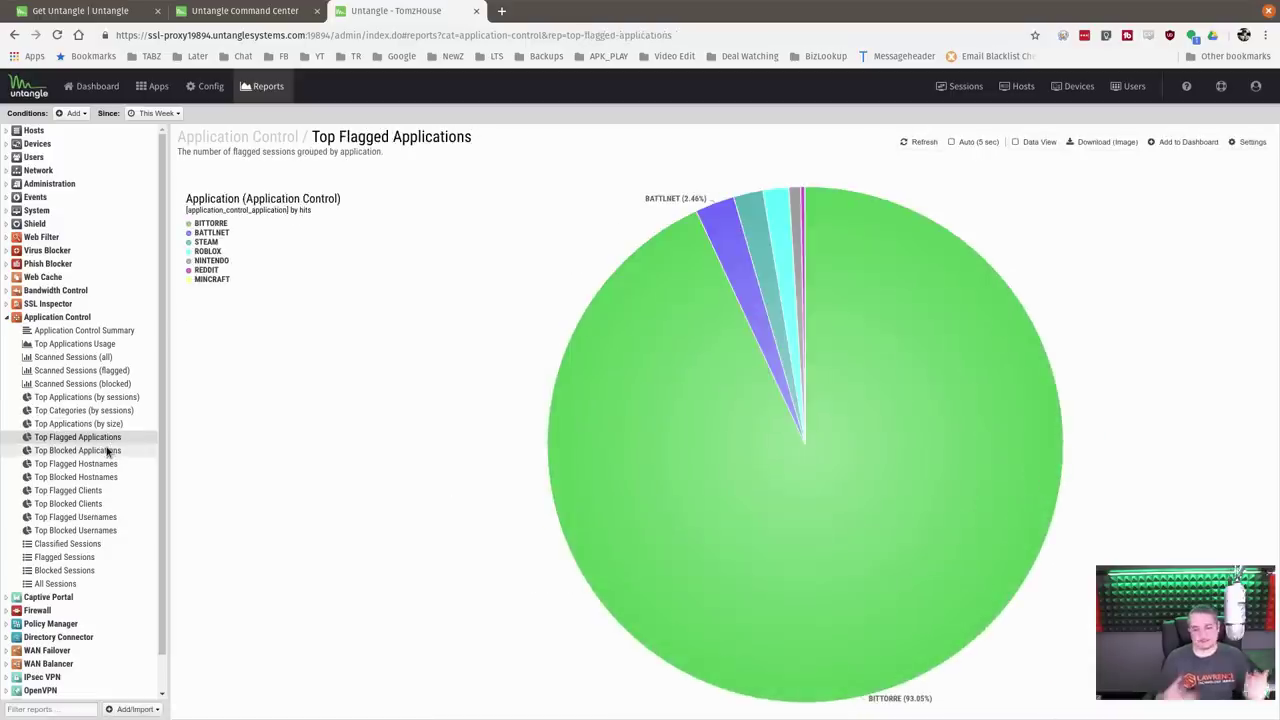